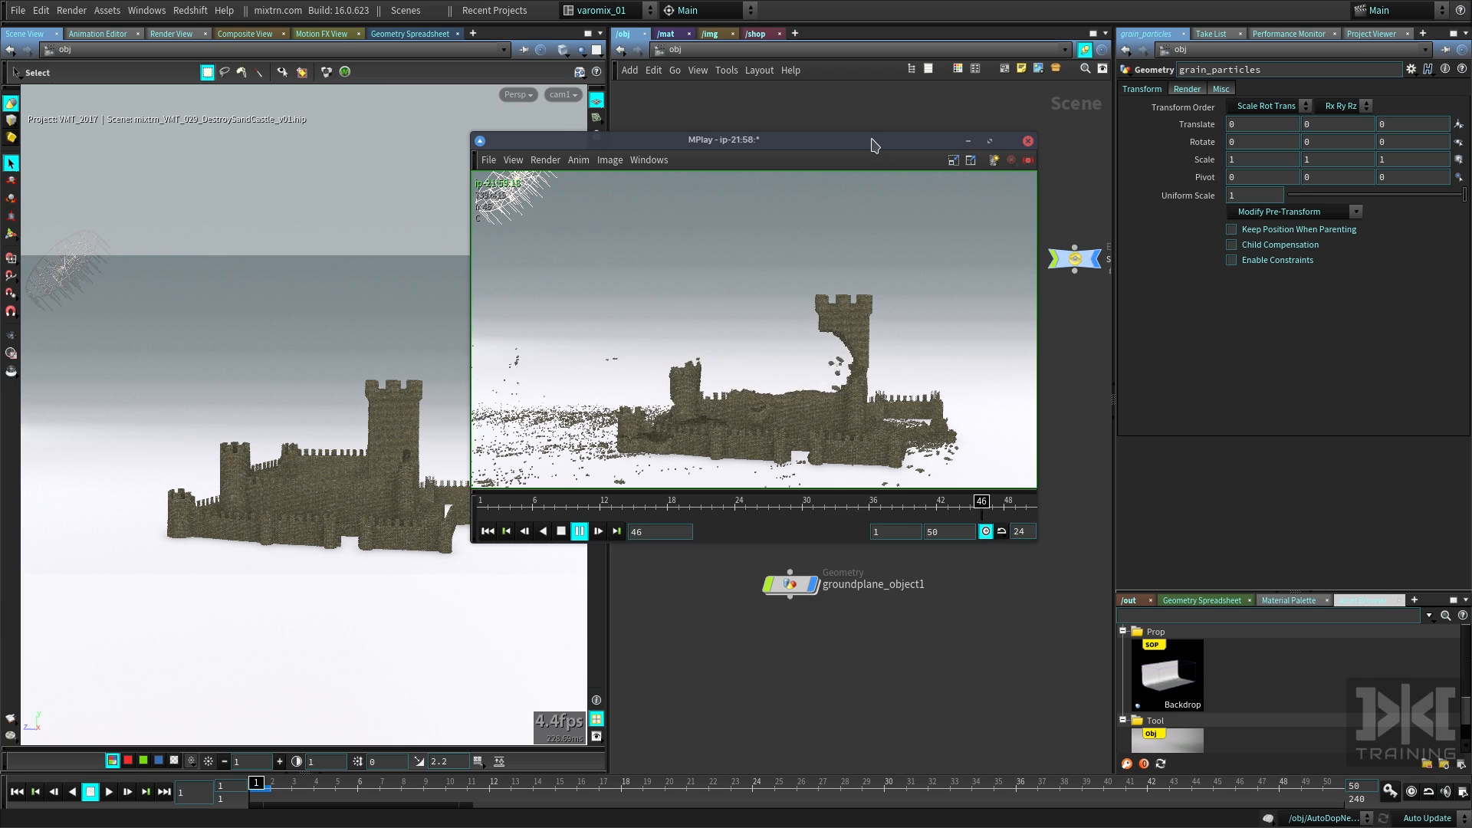
Watch the flipbook preview of the castle destruction, move its window aside, and close it
drag(872, 140, 1093, 177)
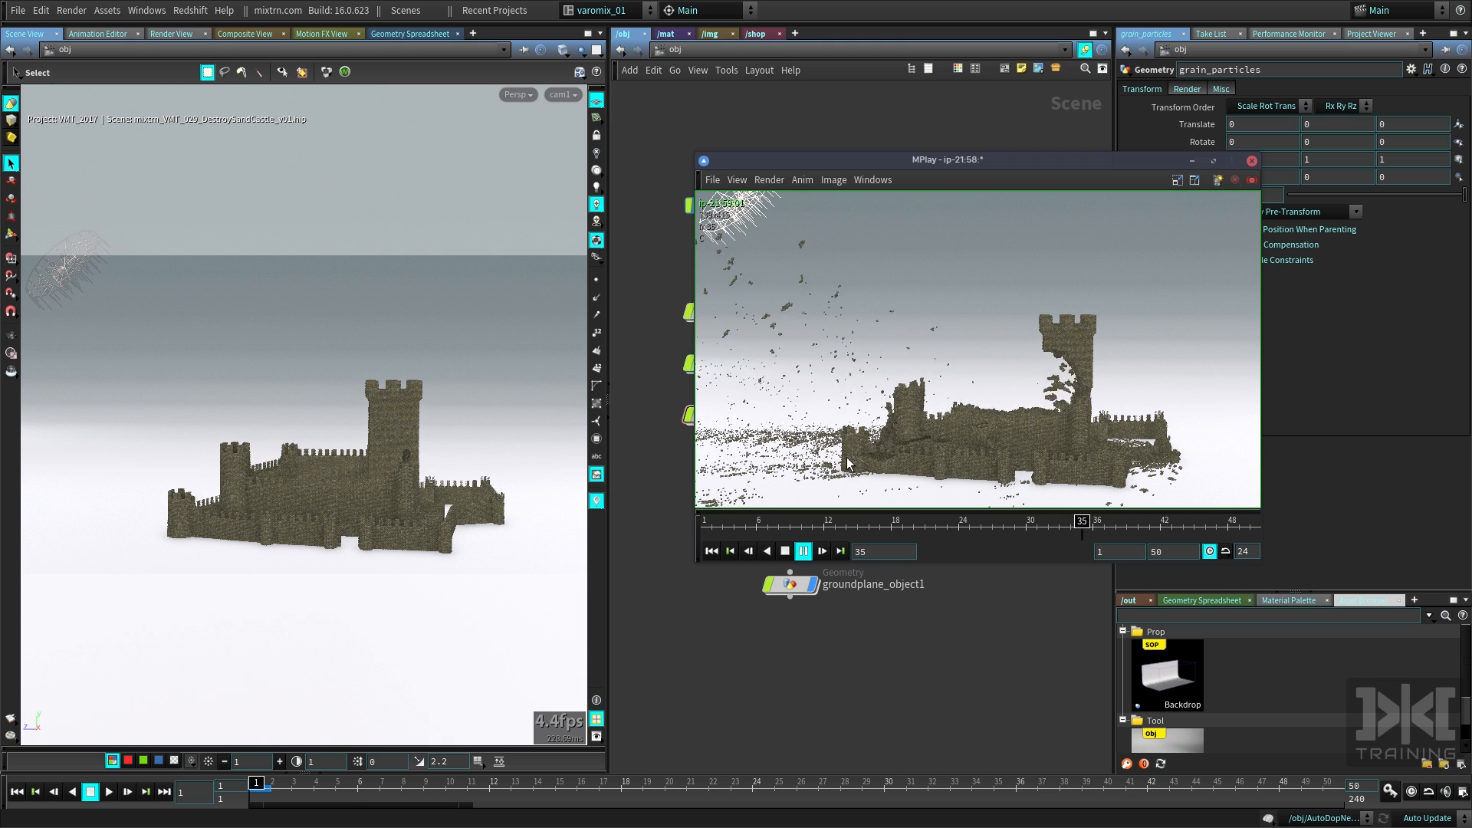
drag(989, 159, 898, 186)
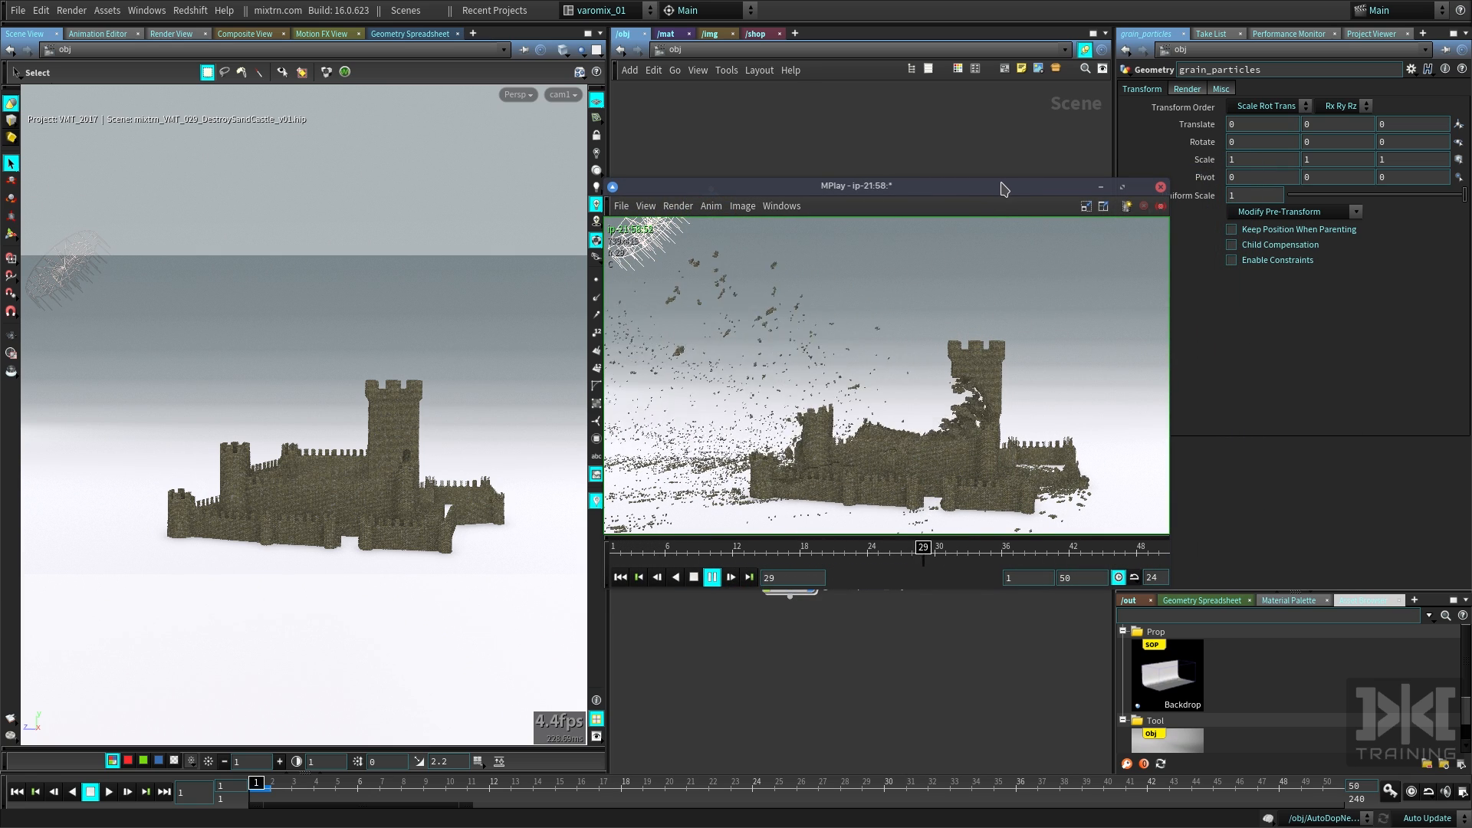
click(1160, 187)
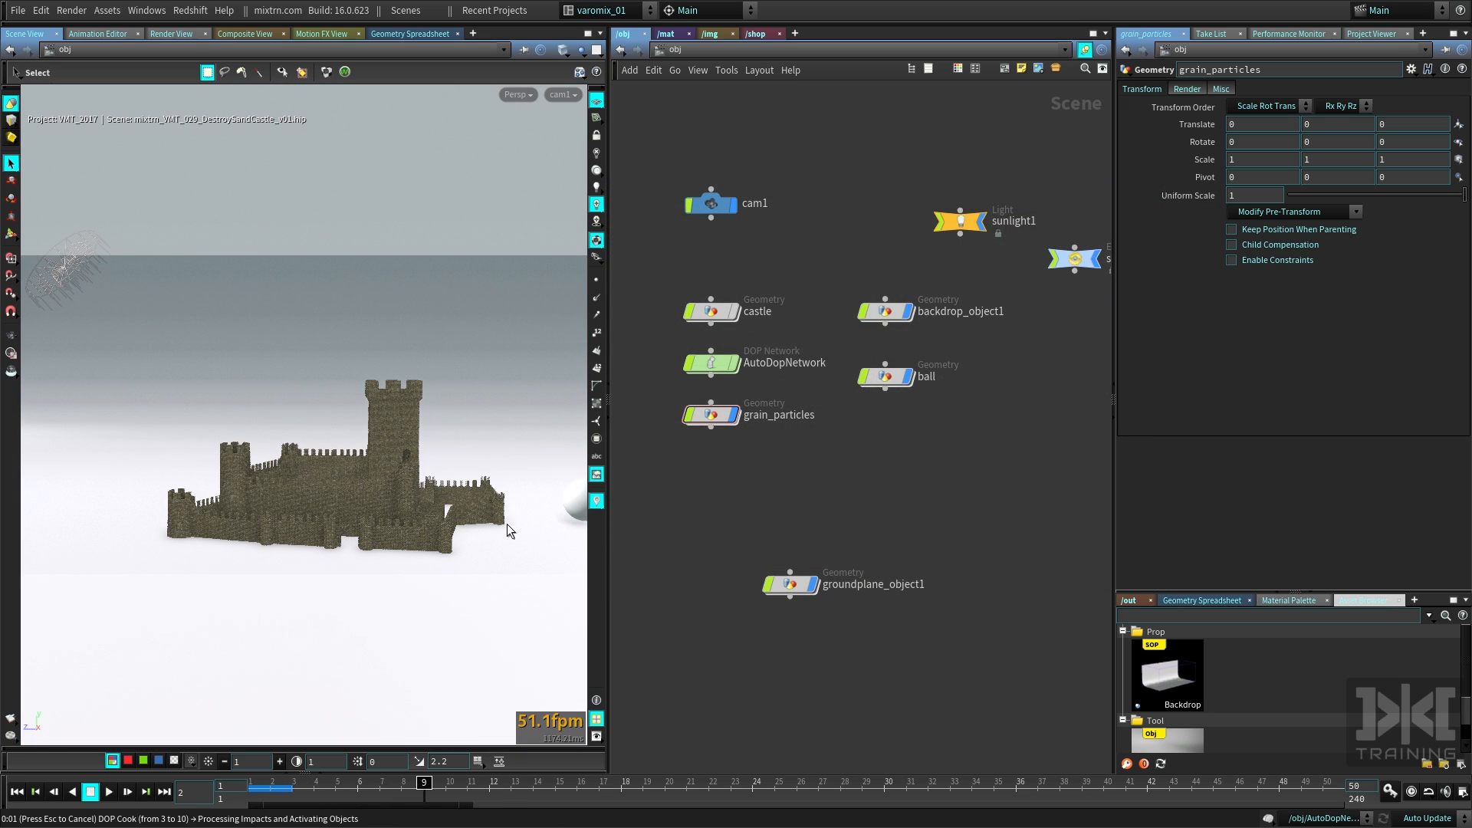
Interrupt the simulation cooking and examine the shattering sand castle from a higher angle
key(Escape)
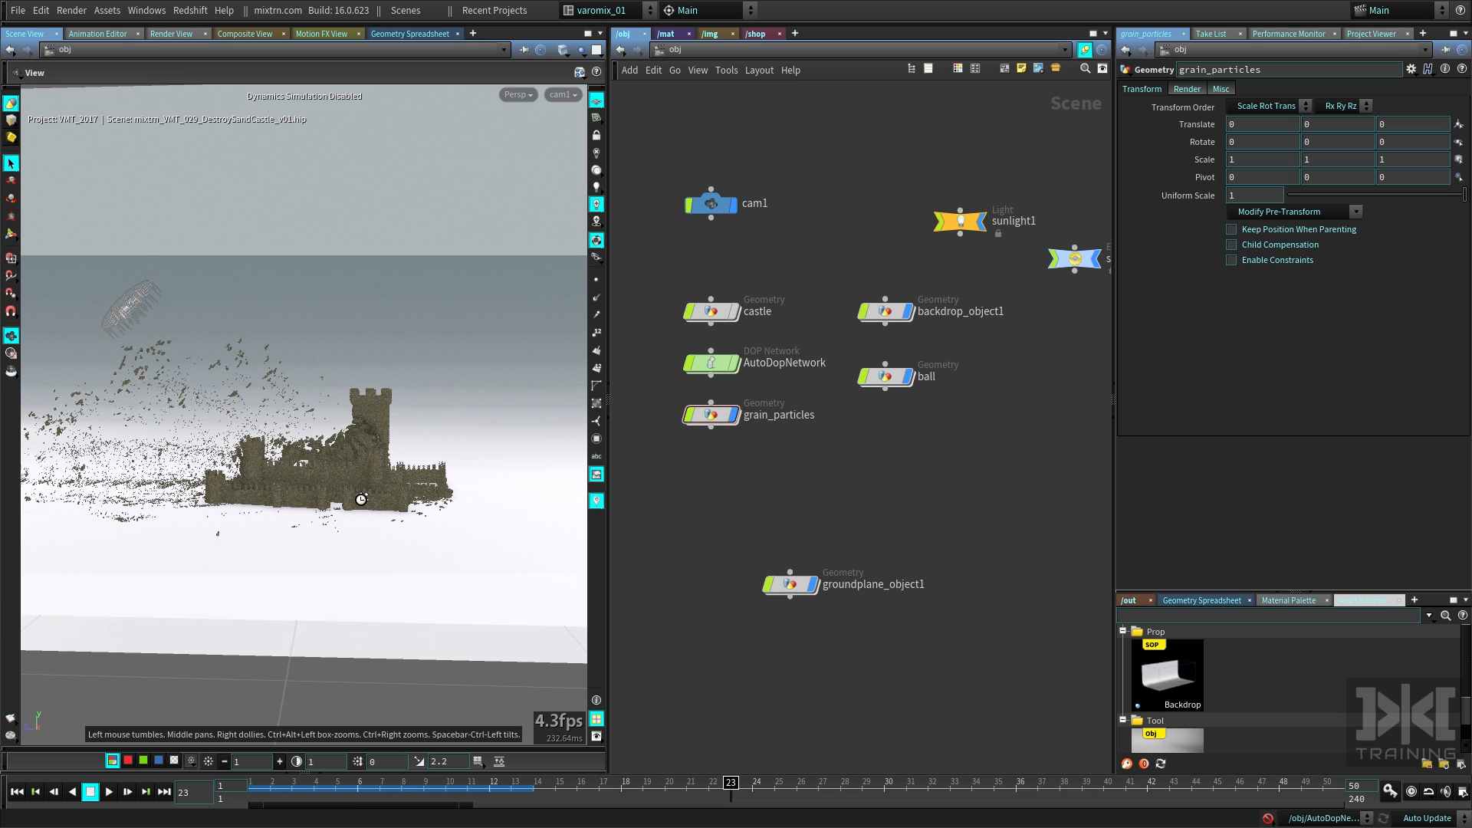
drag(470, 510, 335, 529)
right_drag(335, 530, 373, 488)
drag(374, 488, 450, 527)
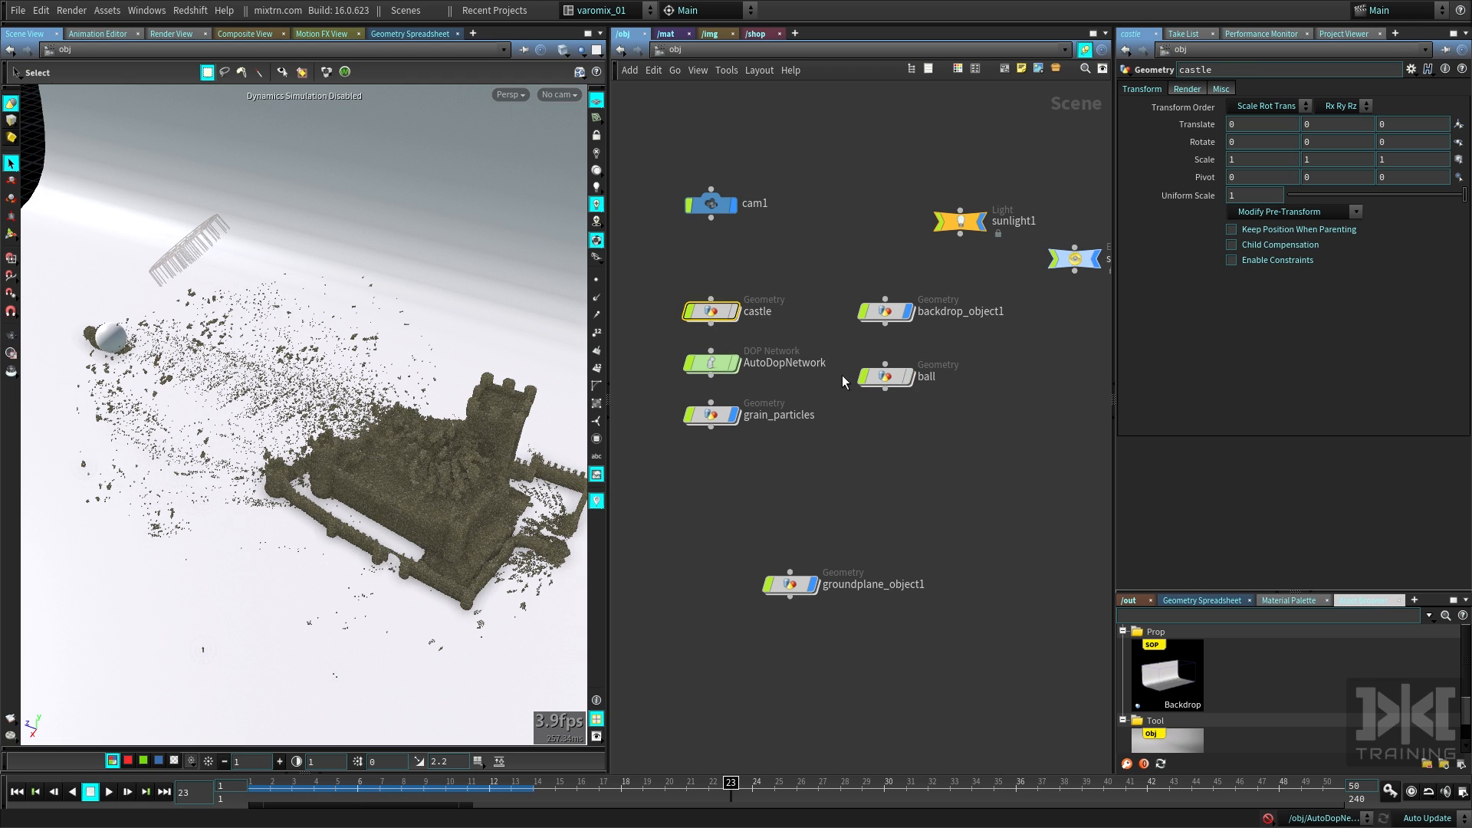
Copy the castle geometry node and save the current scene
key(ctrl+c)
click(17, 11)
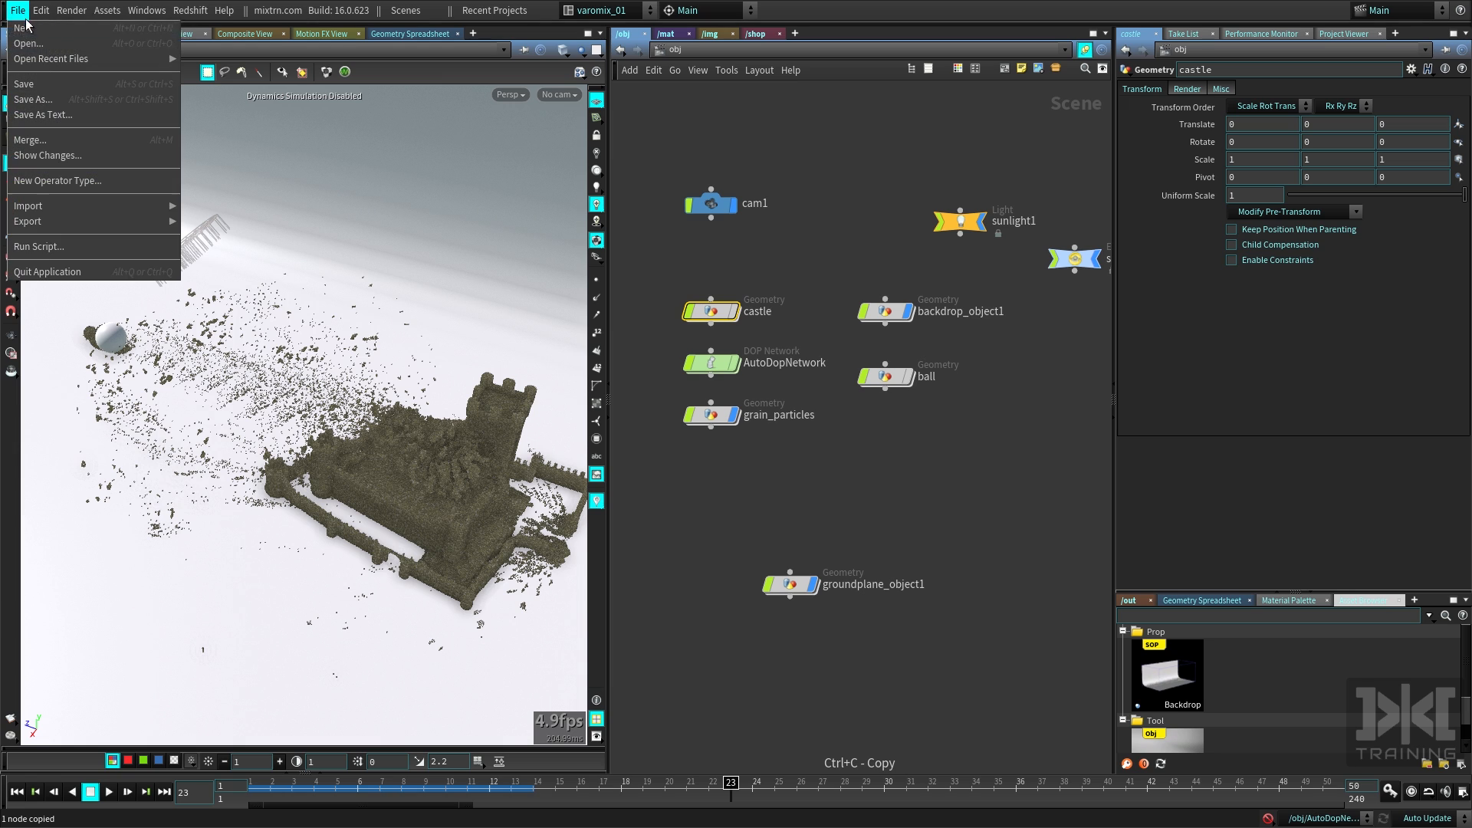
click(38, 86)
Start a new empty scene and paste the castle geometry node into its object network
click(19, 11)
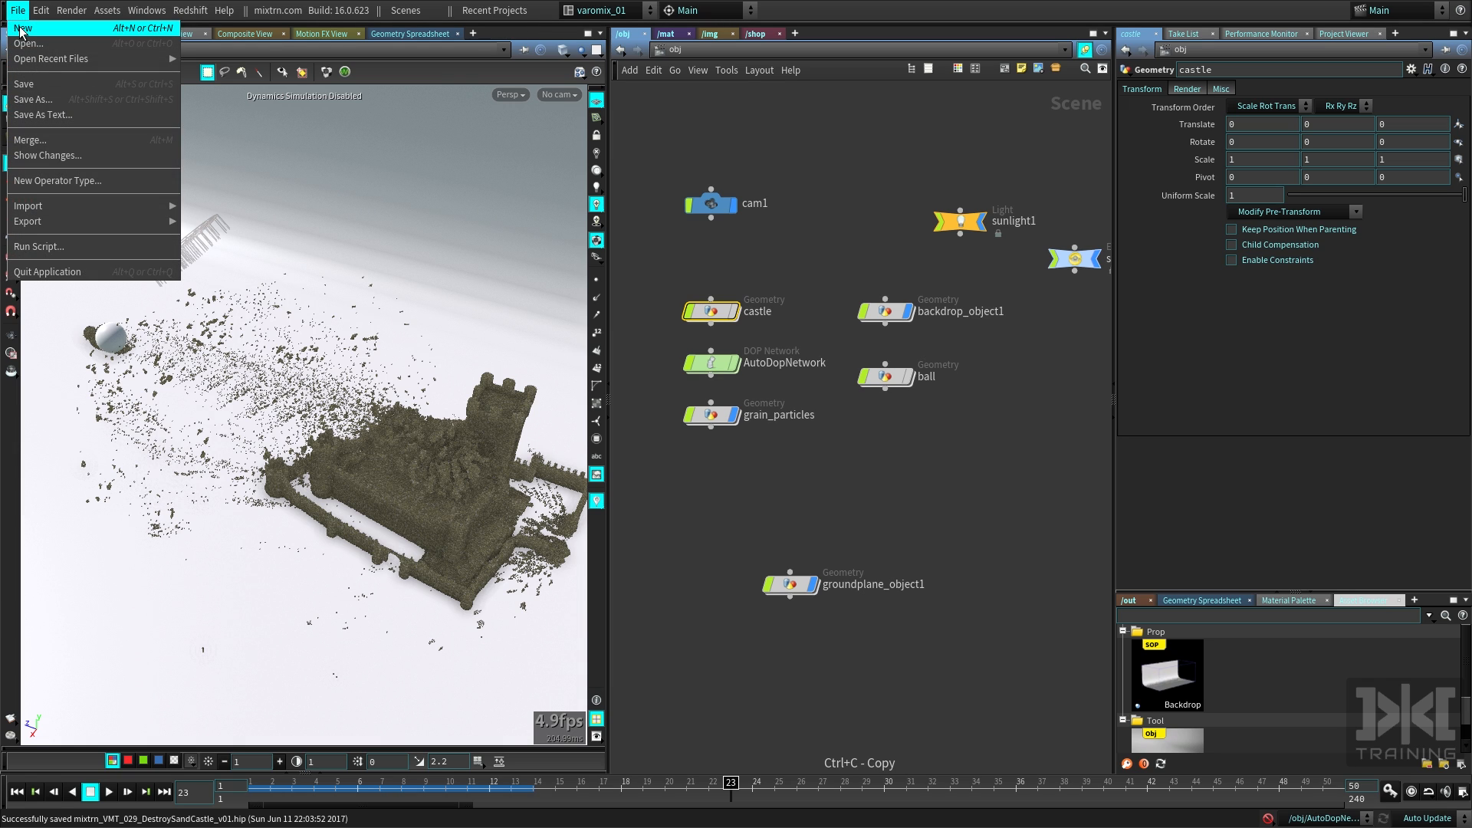
key(Escape)
key(ctrl+n)
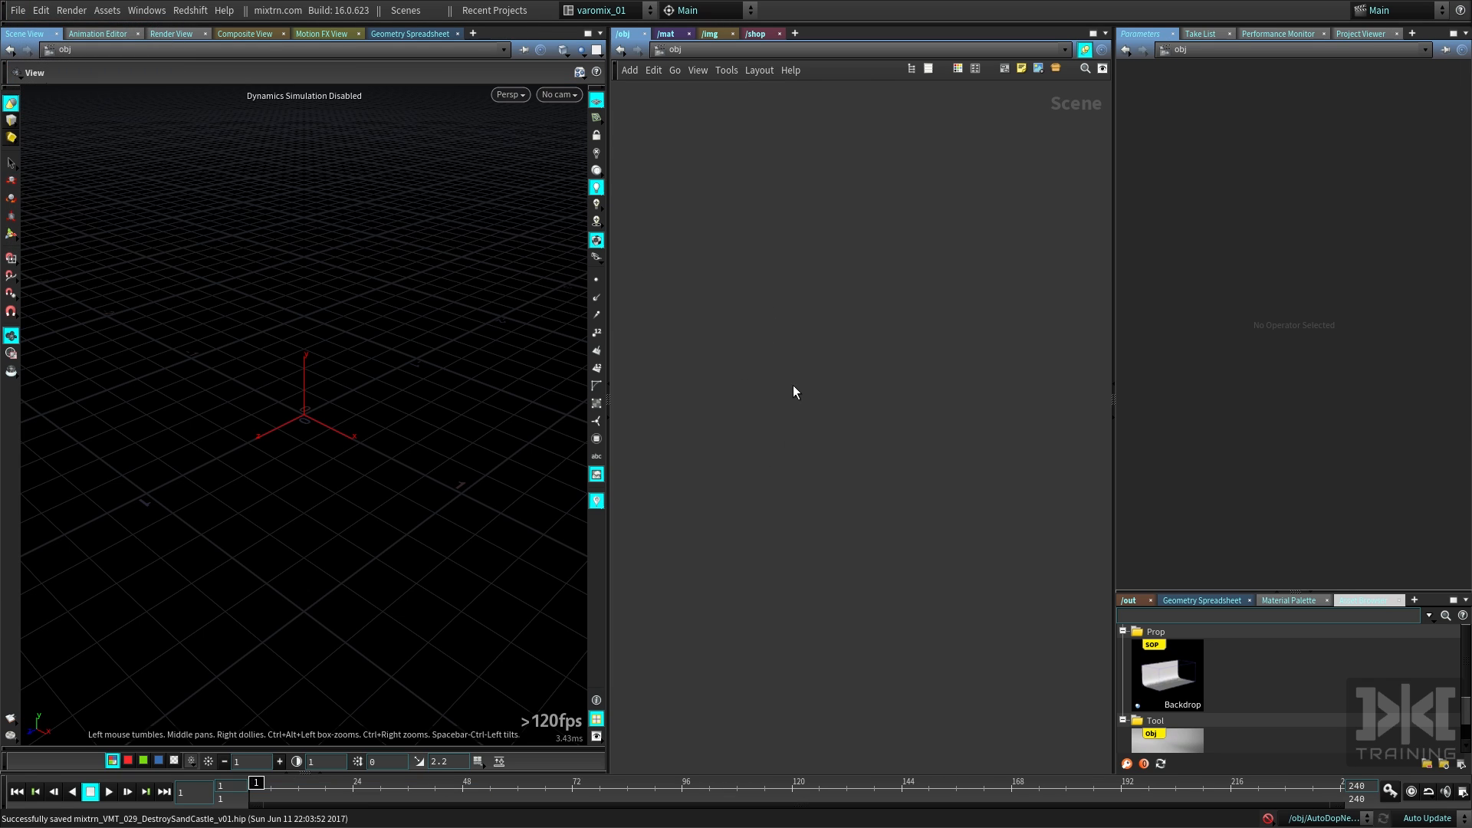
key(ctrl+v)
drag(830, 378, 830, 305)
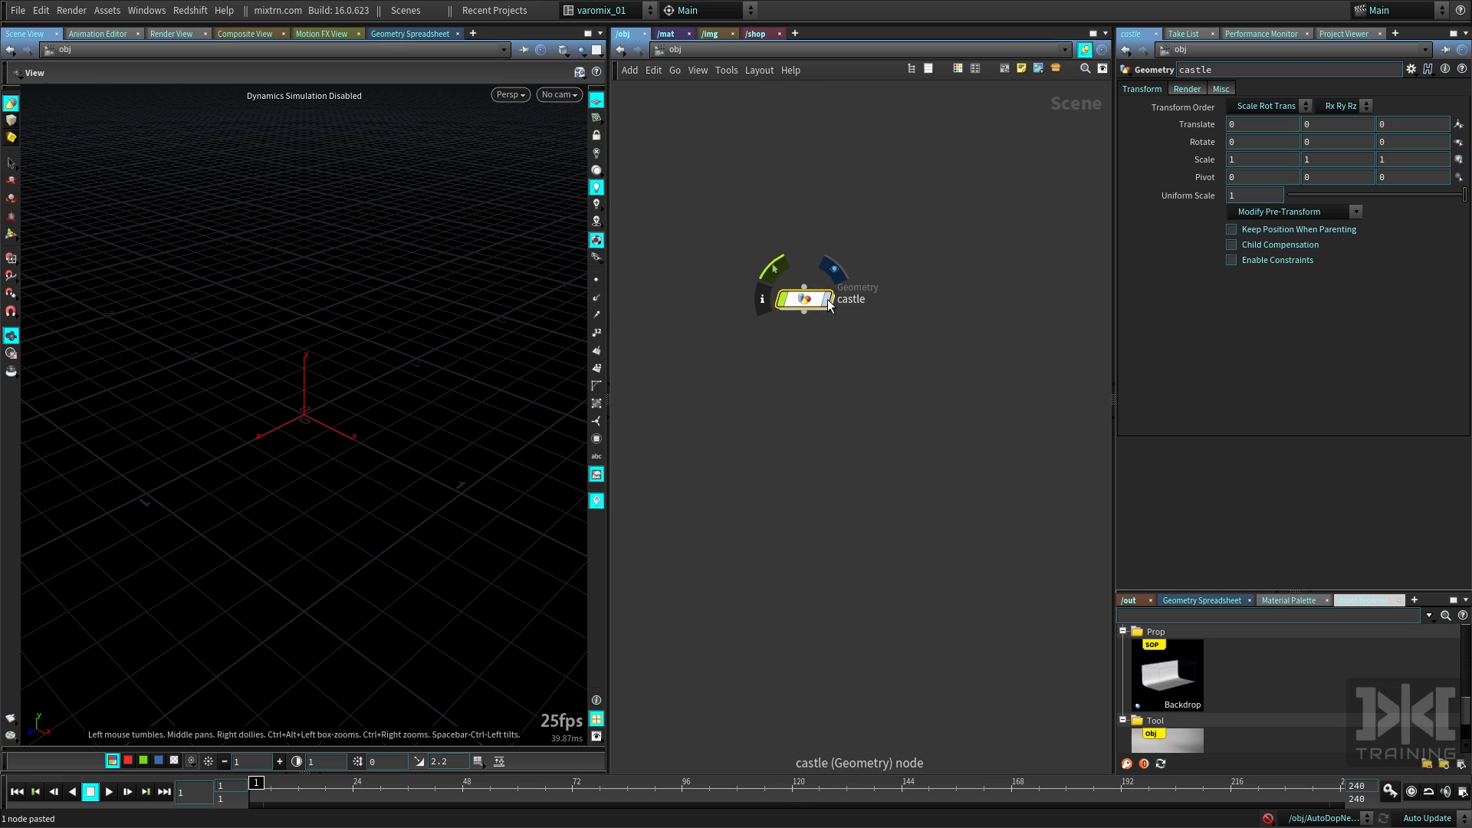
Inside castle, delete all nodes except file1, and save the scene as mixtrn_VMT_029_DestroySandCastle_TUT_v01.hip
double_click(811, 301)
drag(734, 735, 1005, 232)
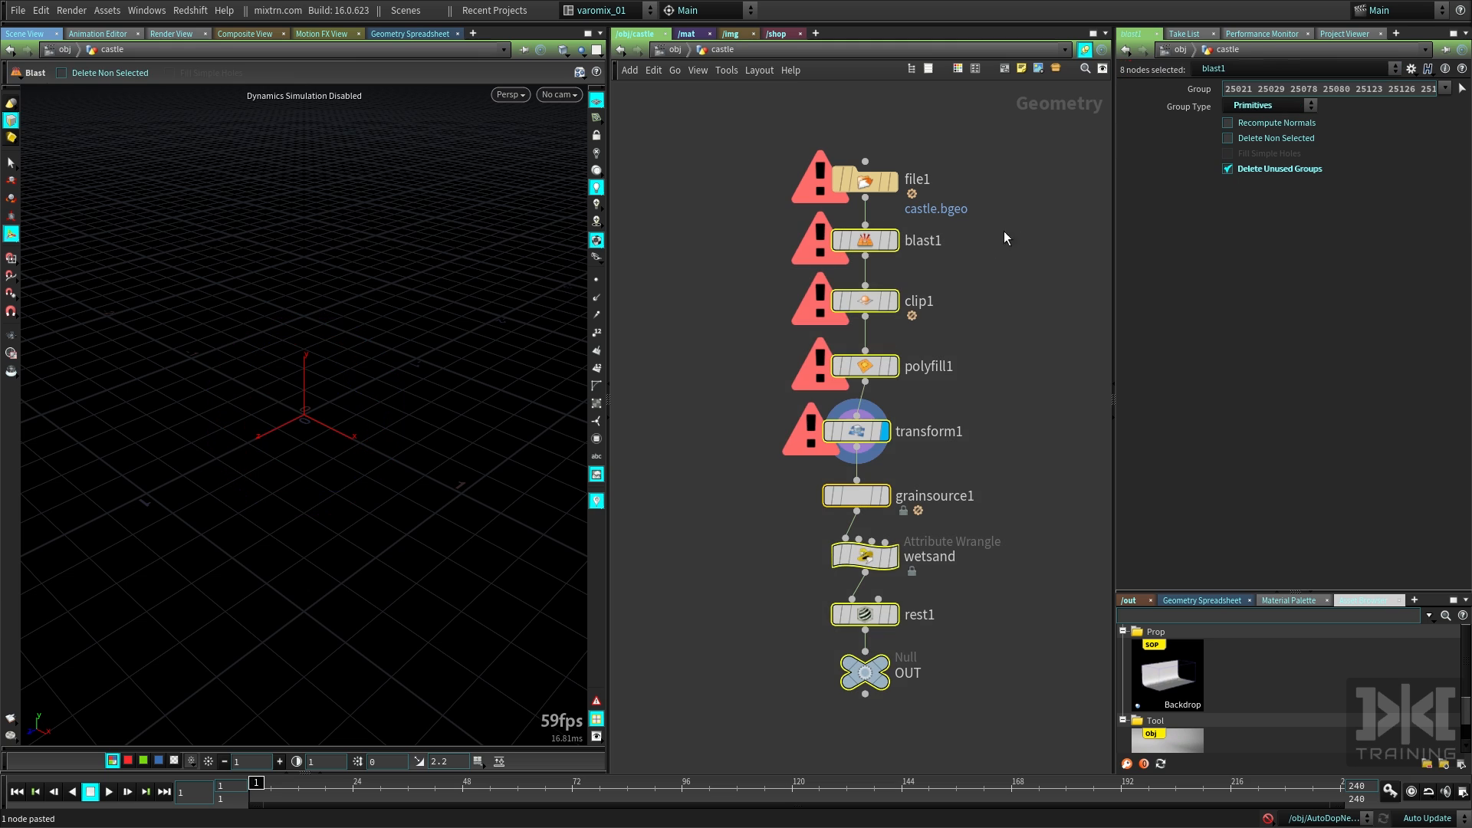
key(Delete)
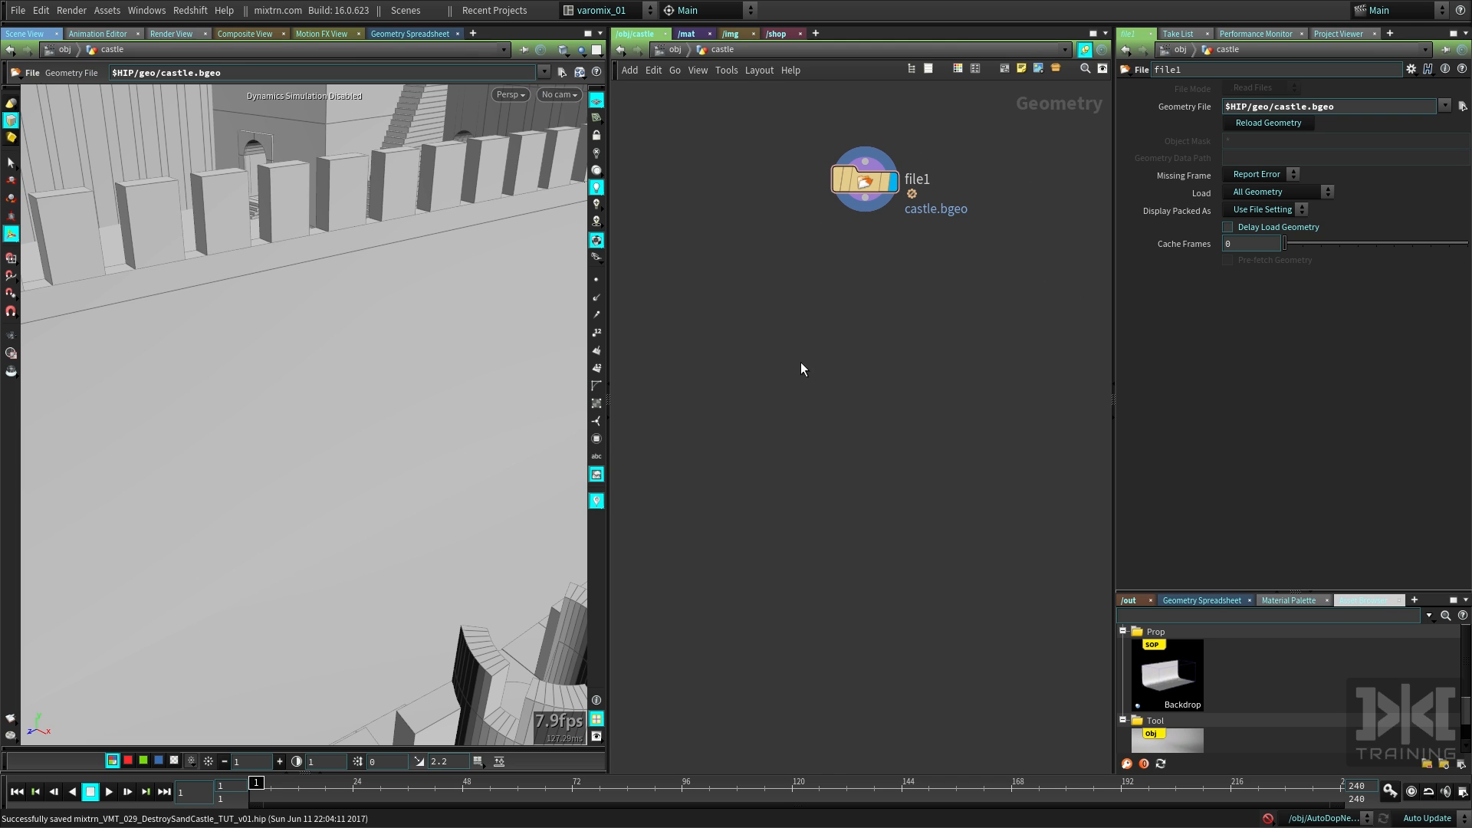
Delete the large bottom polygon that closes the underside of the castle model
alt+right_drag(430, 387, 384, 522)
alt+drag(384, 537, 346, 457)
alt+middle_drag(382, 500, 421, 477)
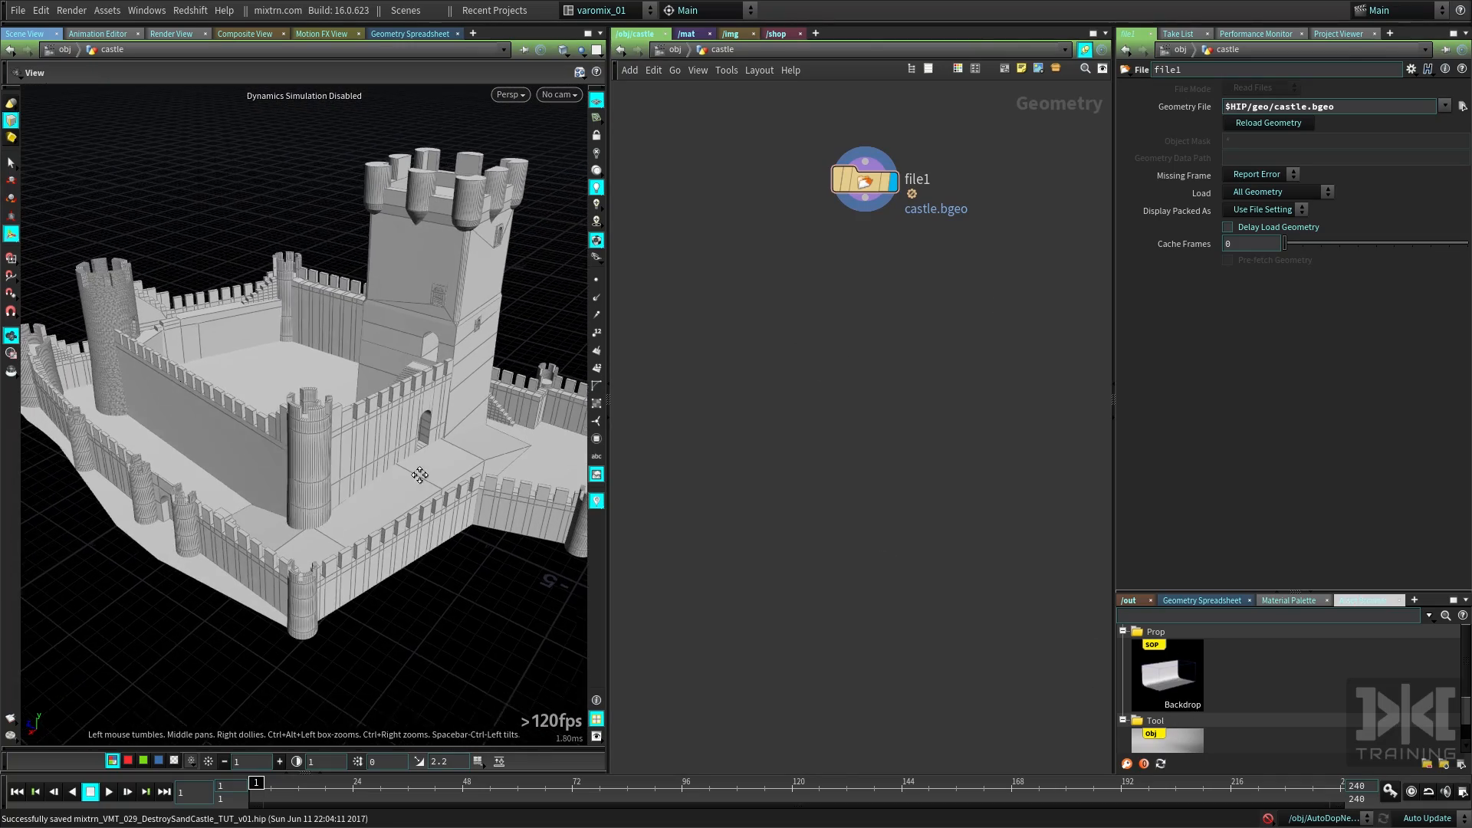
alt+drag(420, 528, 416, 489)
key(s)
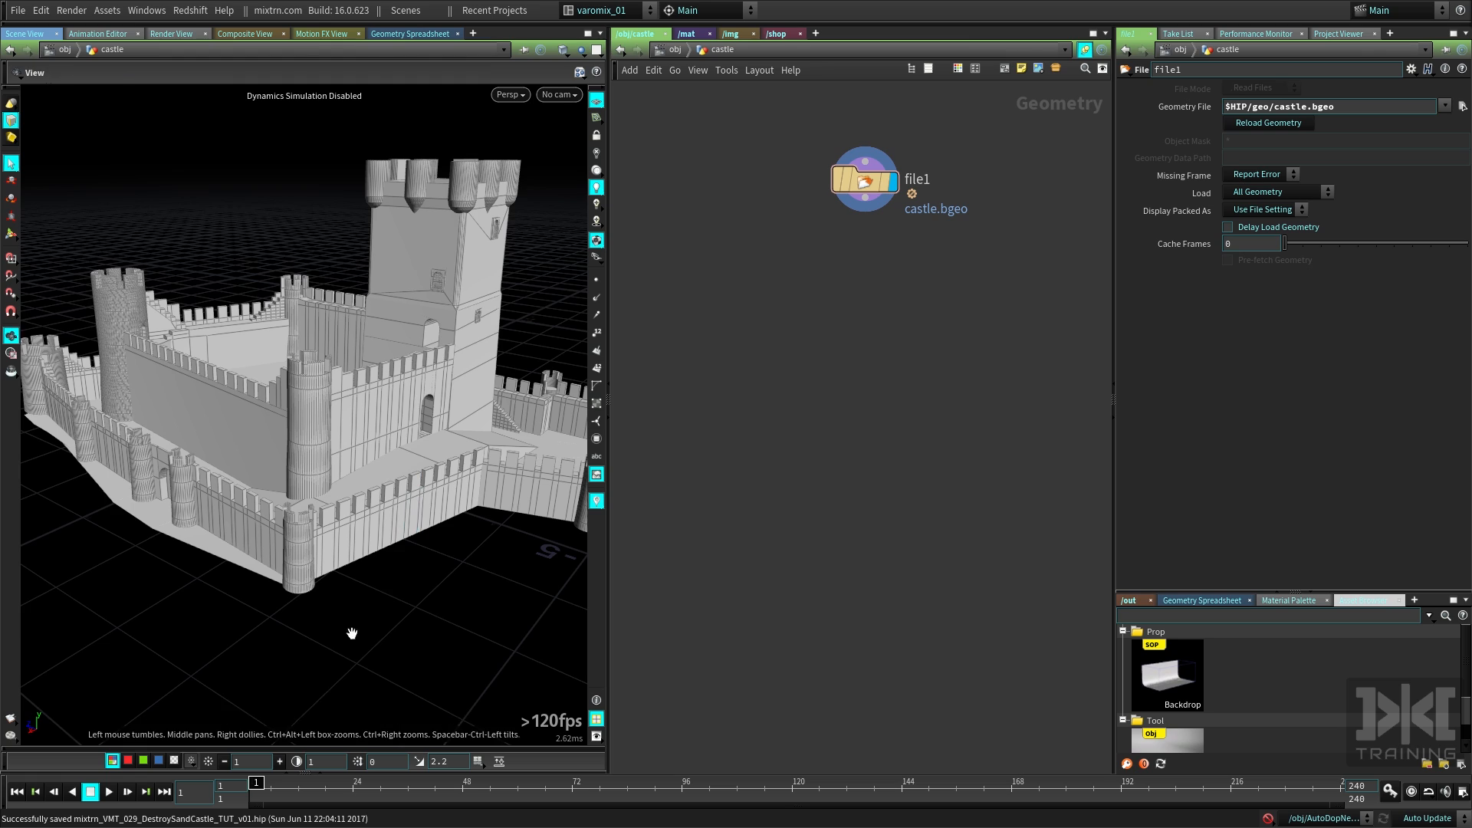
alt+drag(348, 631, 352, 399)
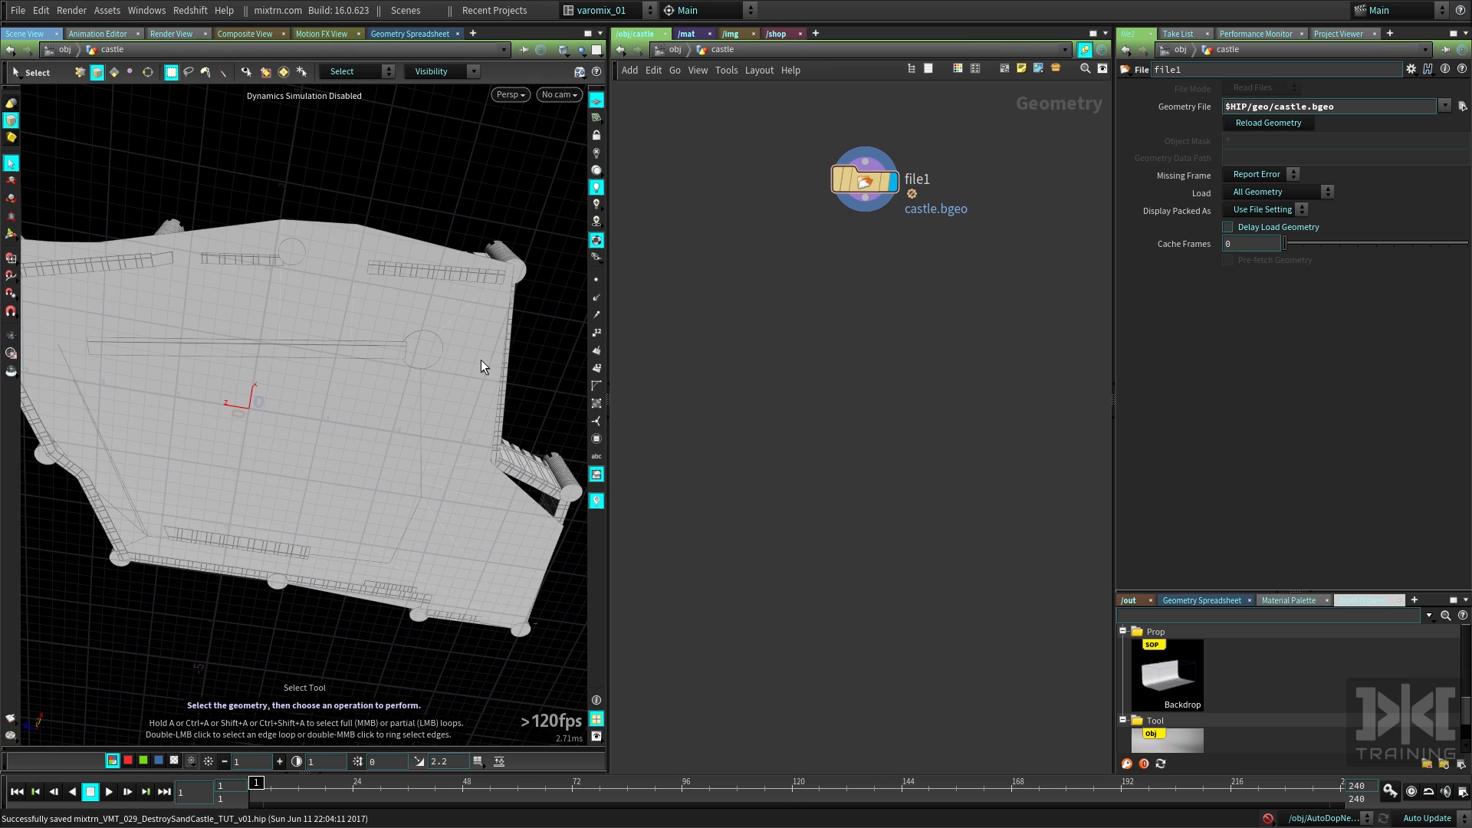
key(4)
click(404, 384)
key(Delete)
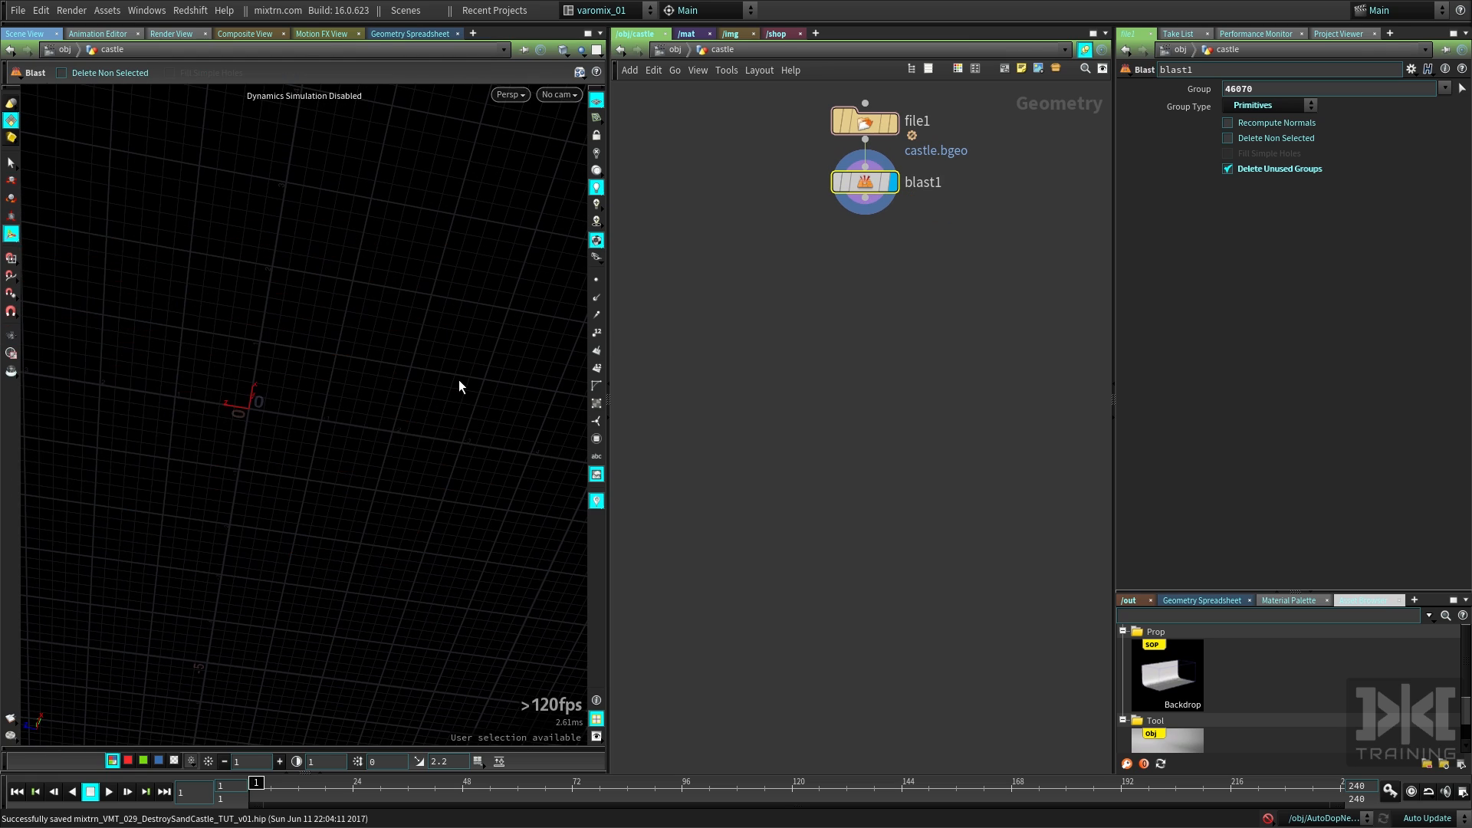
Add a Clip node, connect it below blast1, and make it the displayed node
alt+drag(537, 375, 461, 467)
key(space+1)
key(space+2)
key(space+3)
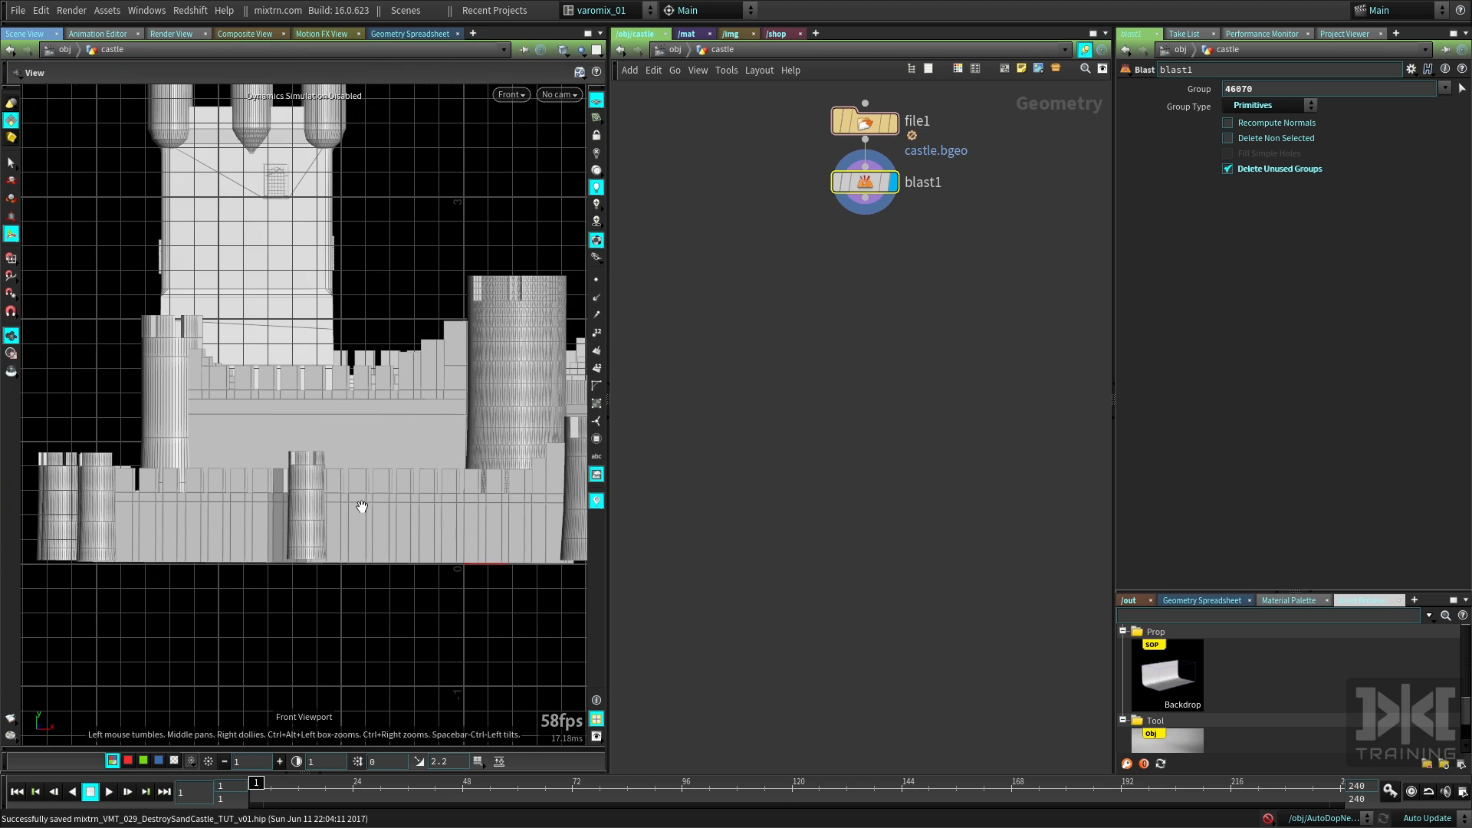
alt+middle_drag(206, 559, 394, 523)
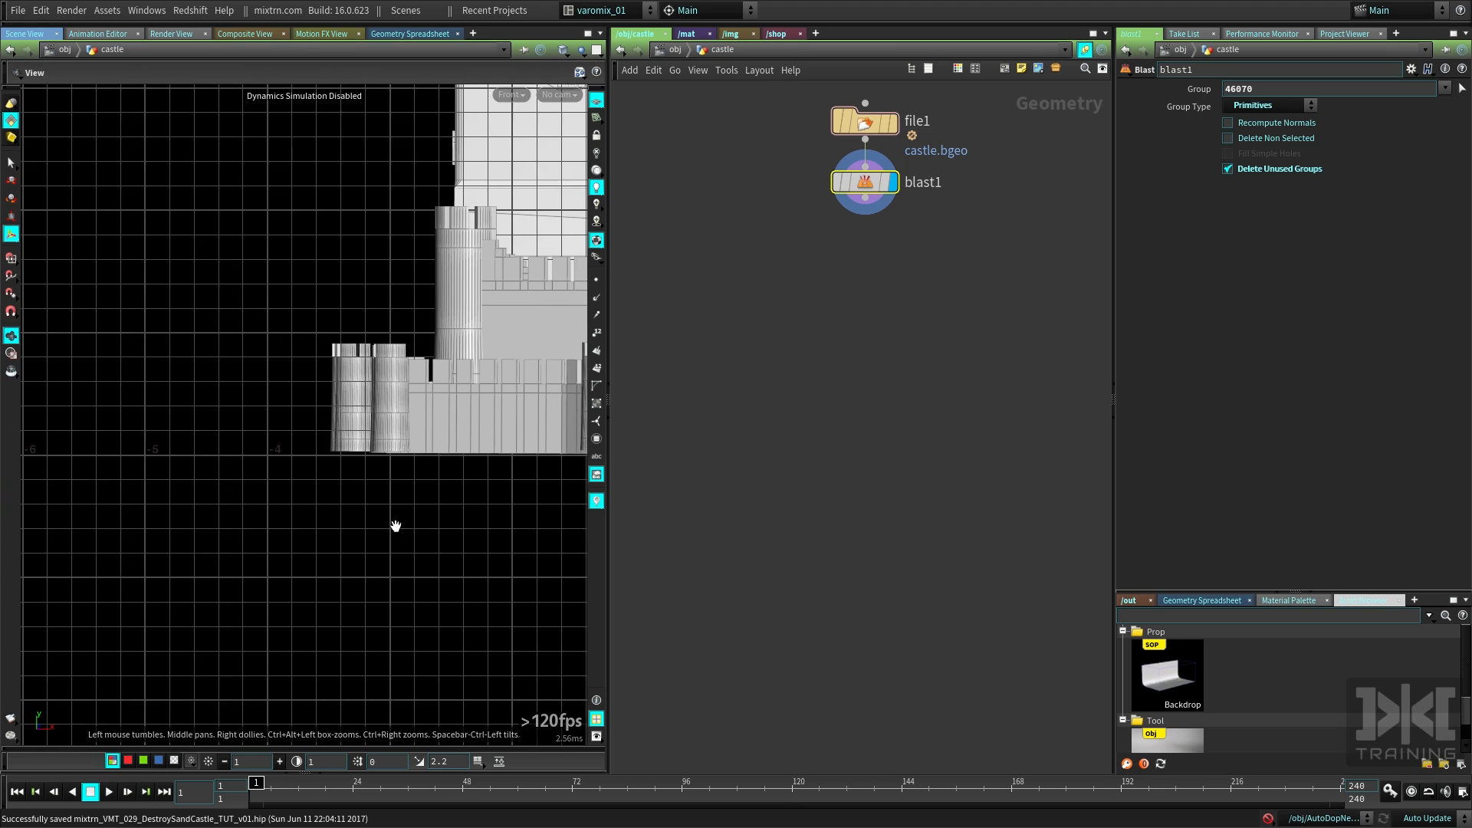
alt+right_drag(394, 522, 539, 483)
alt+middle_drag(447, 550, 72, 586)
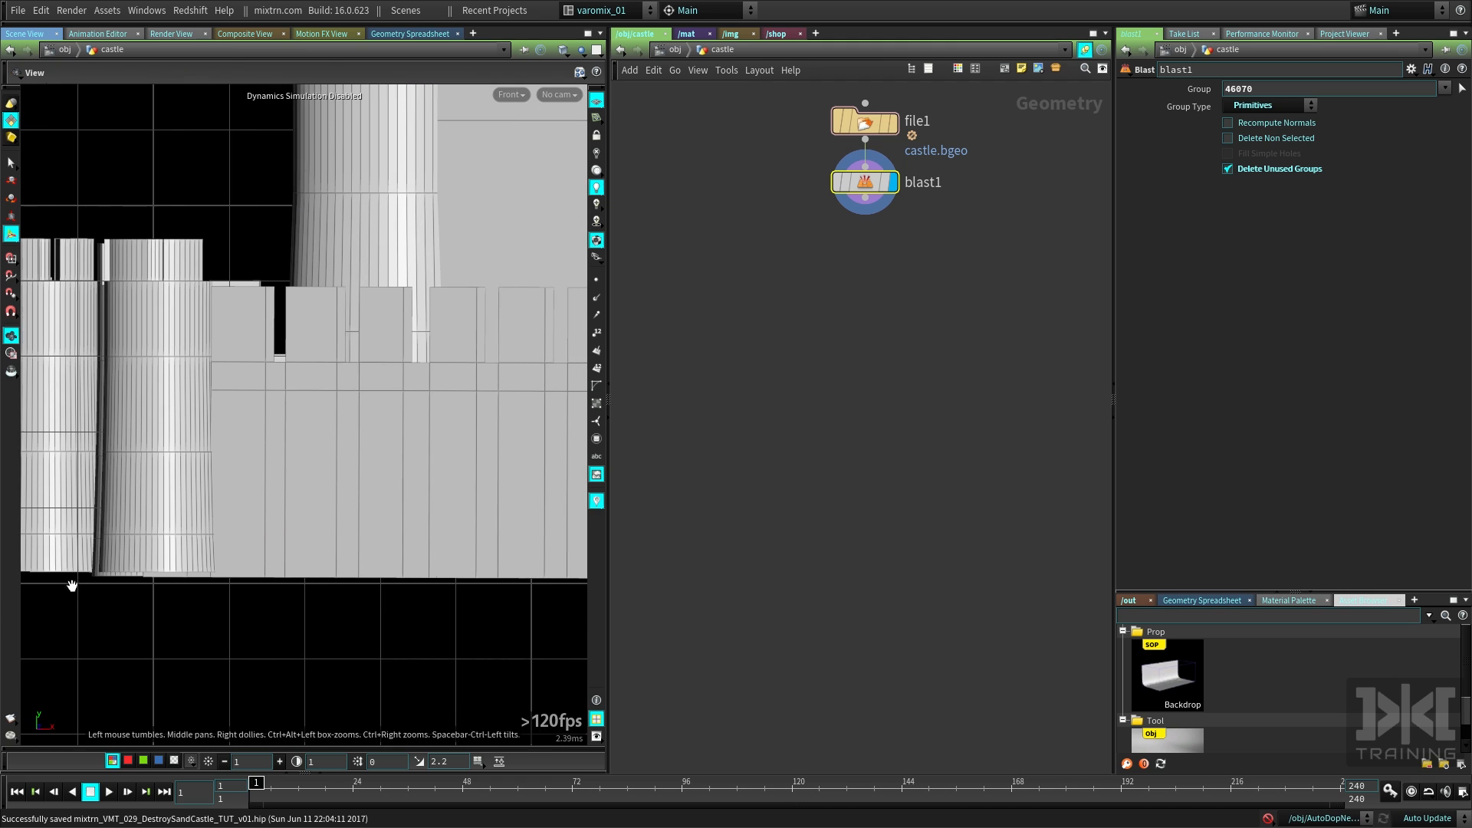
alt+middle_drag(445, 609, 243, 615)
scroll(227, 611, down, 2)
key(Tab)
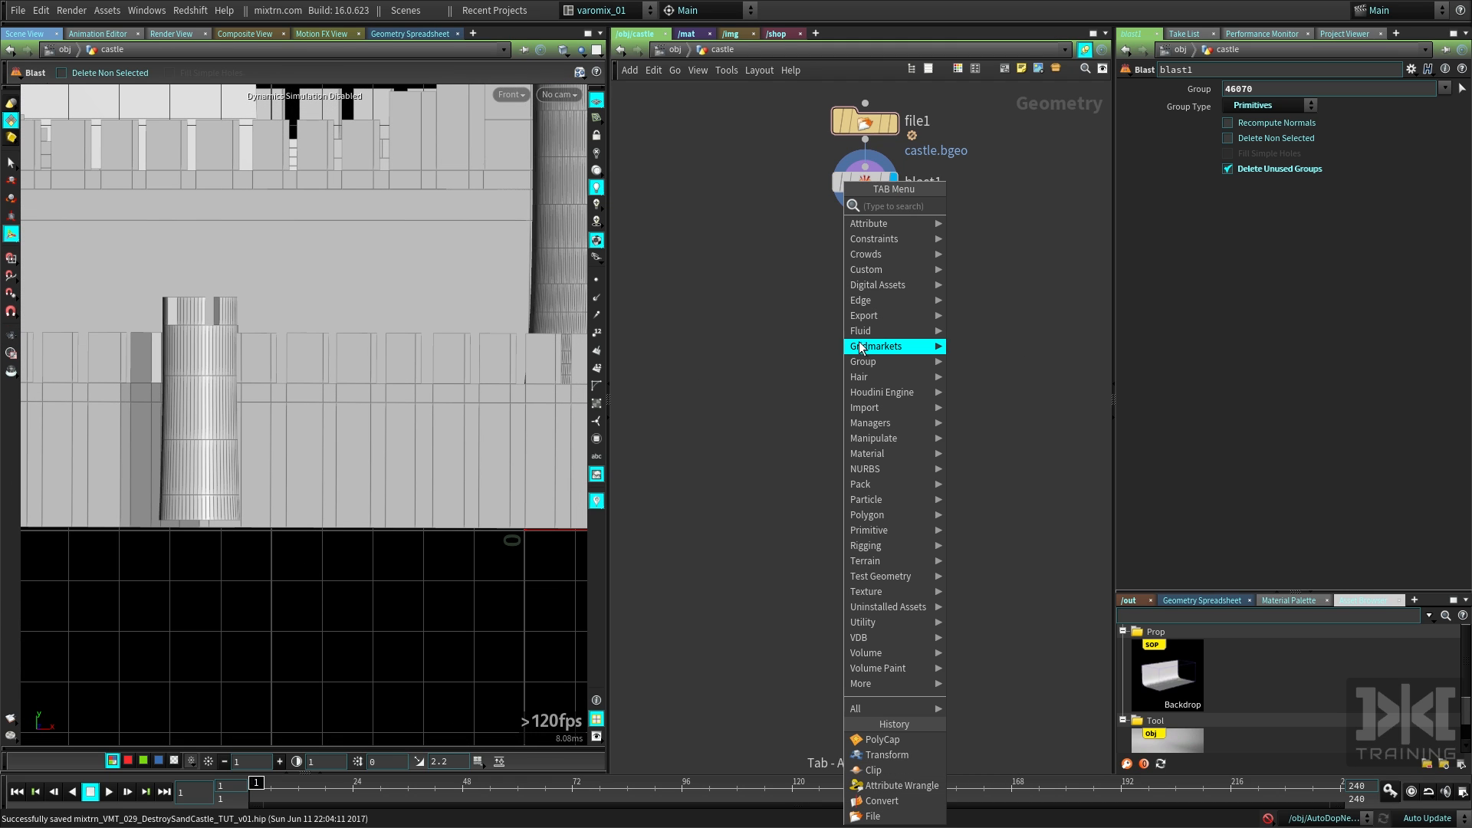
text(cli)
click(971, 207)
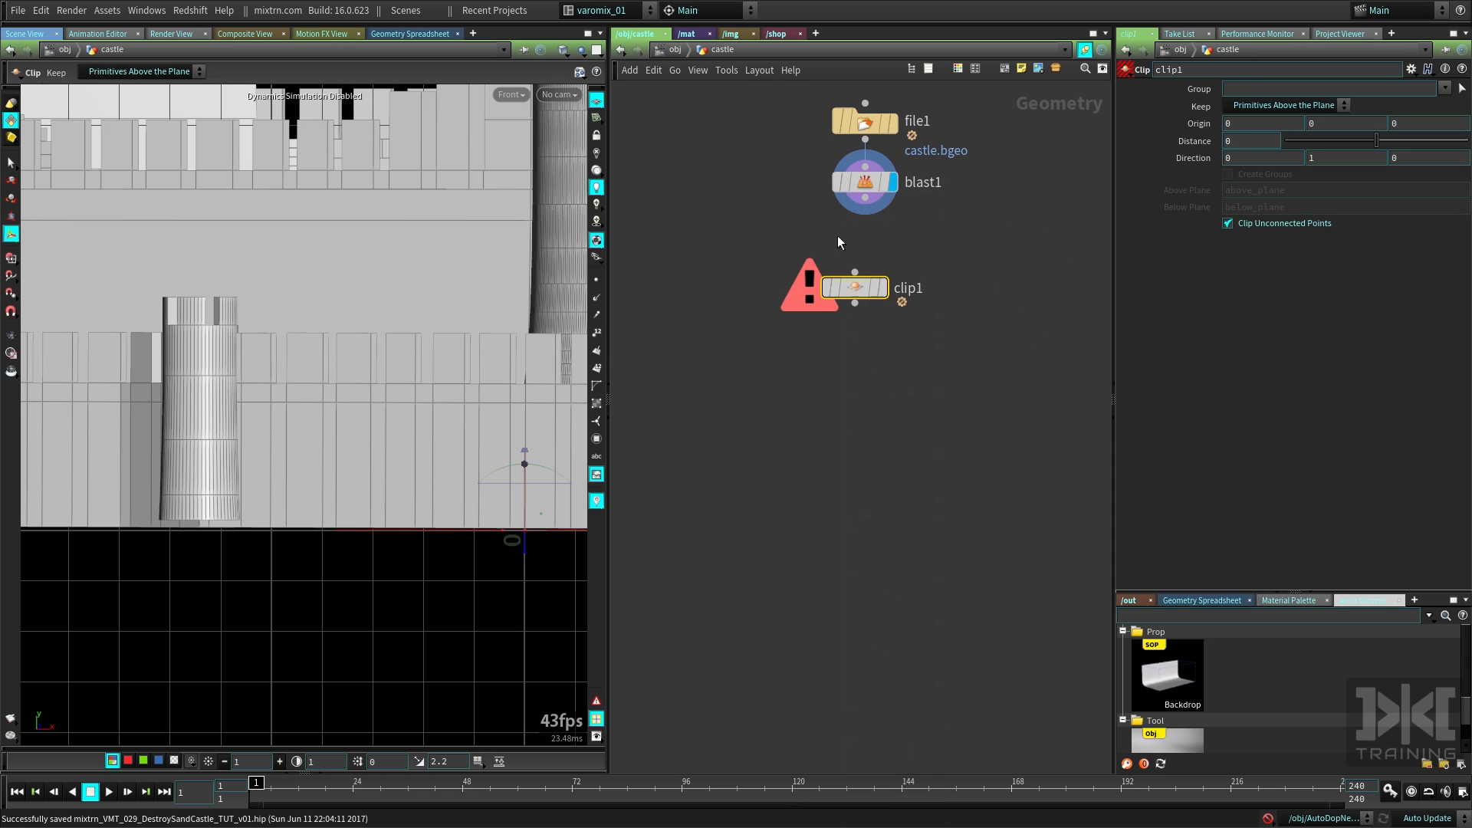
drag(857, 287, 865, 261)
Raise the clip plane's origin to about 0.045 in Y to level the castle's uneven base
alt+middle_drag(427, 564, 356, 570)
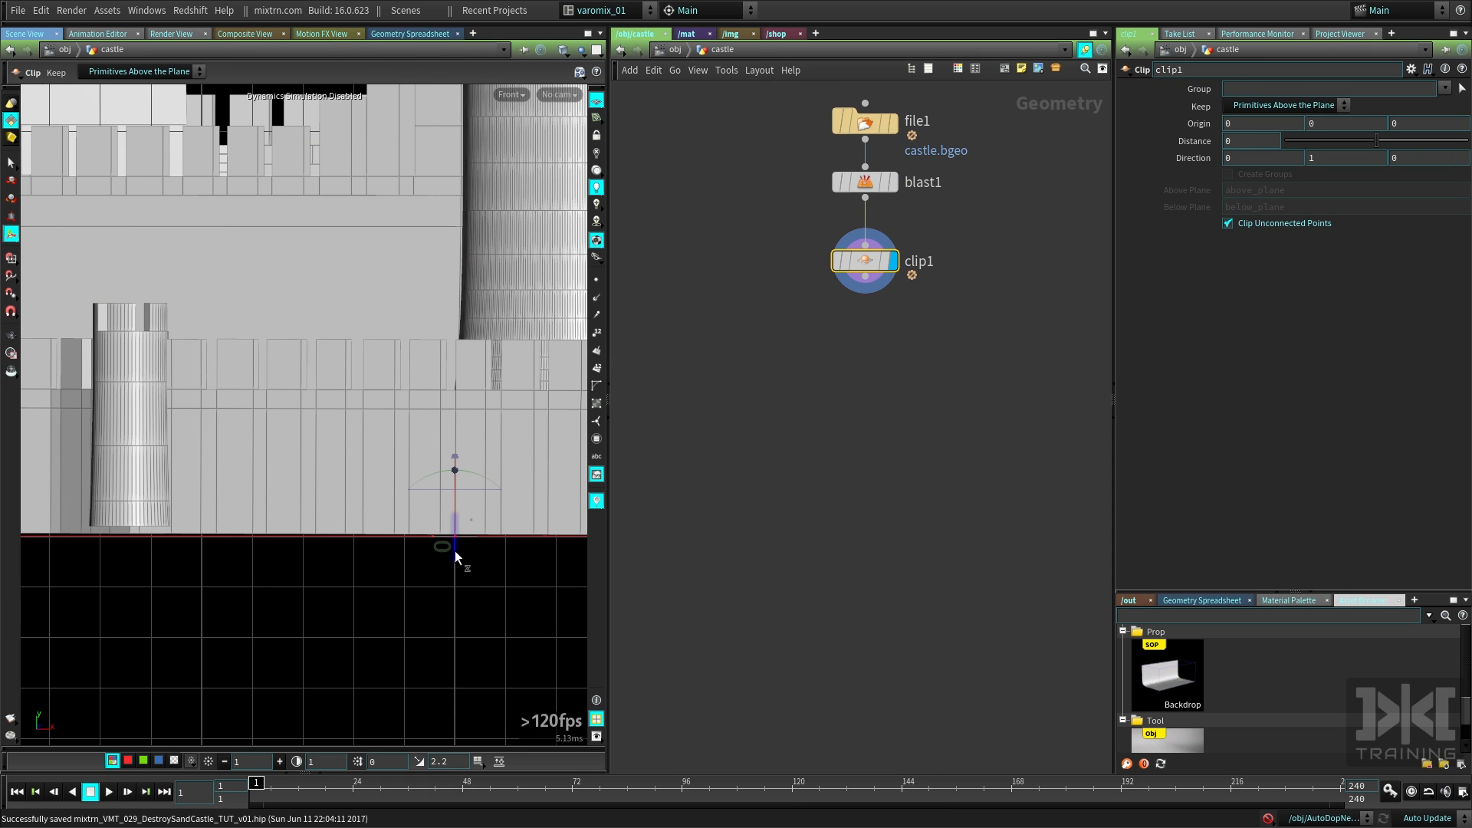
drag(455, 548, 454, 543)
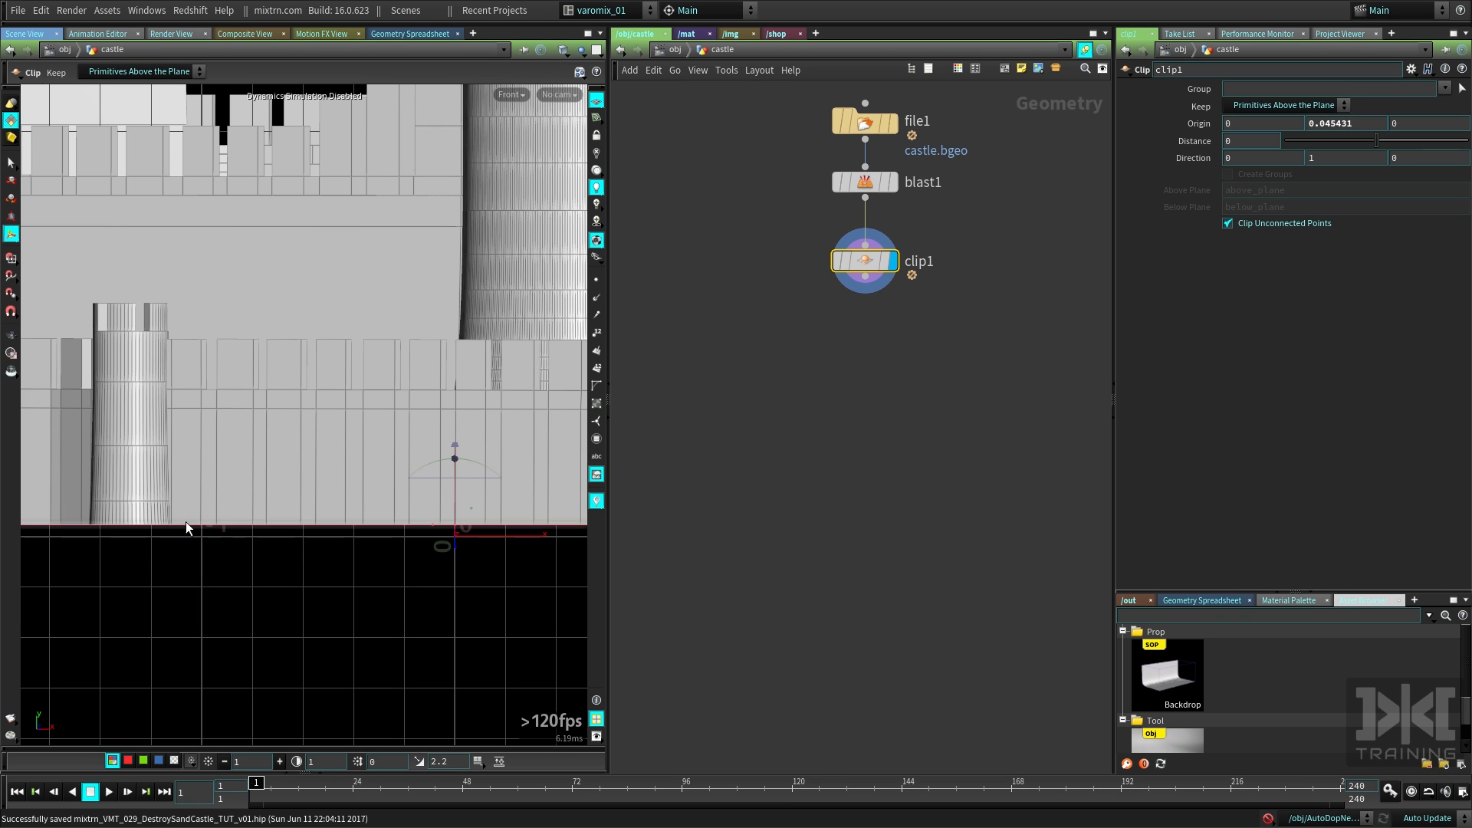
key(space)
right_drag(342, 559, 273, 575)
key(space+1)
key(space+3)
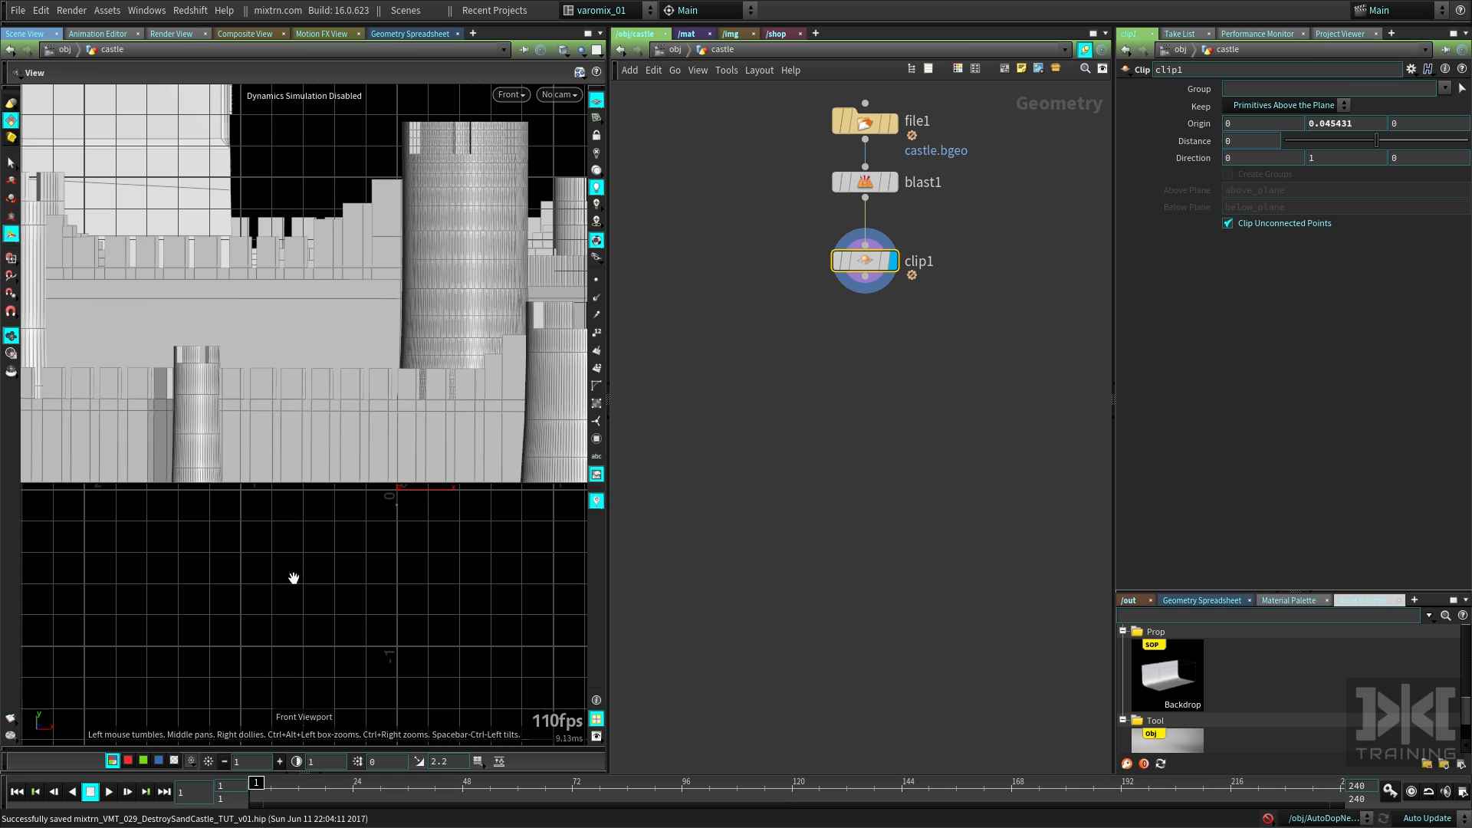
Cap the castle's open underside with a PolyFill node connected and displayed after clip1
key(space+g)
key(space+1)
drag(304, 589, 319, 454)
drag(223, 342, 201, 280)
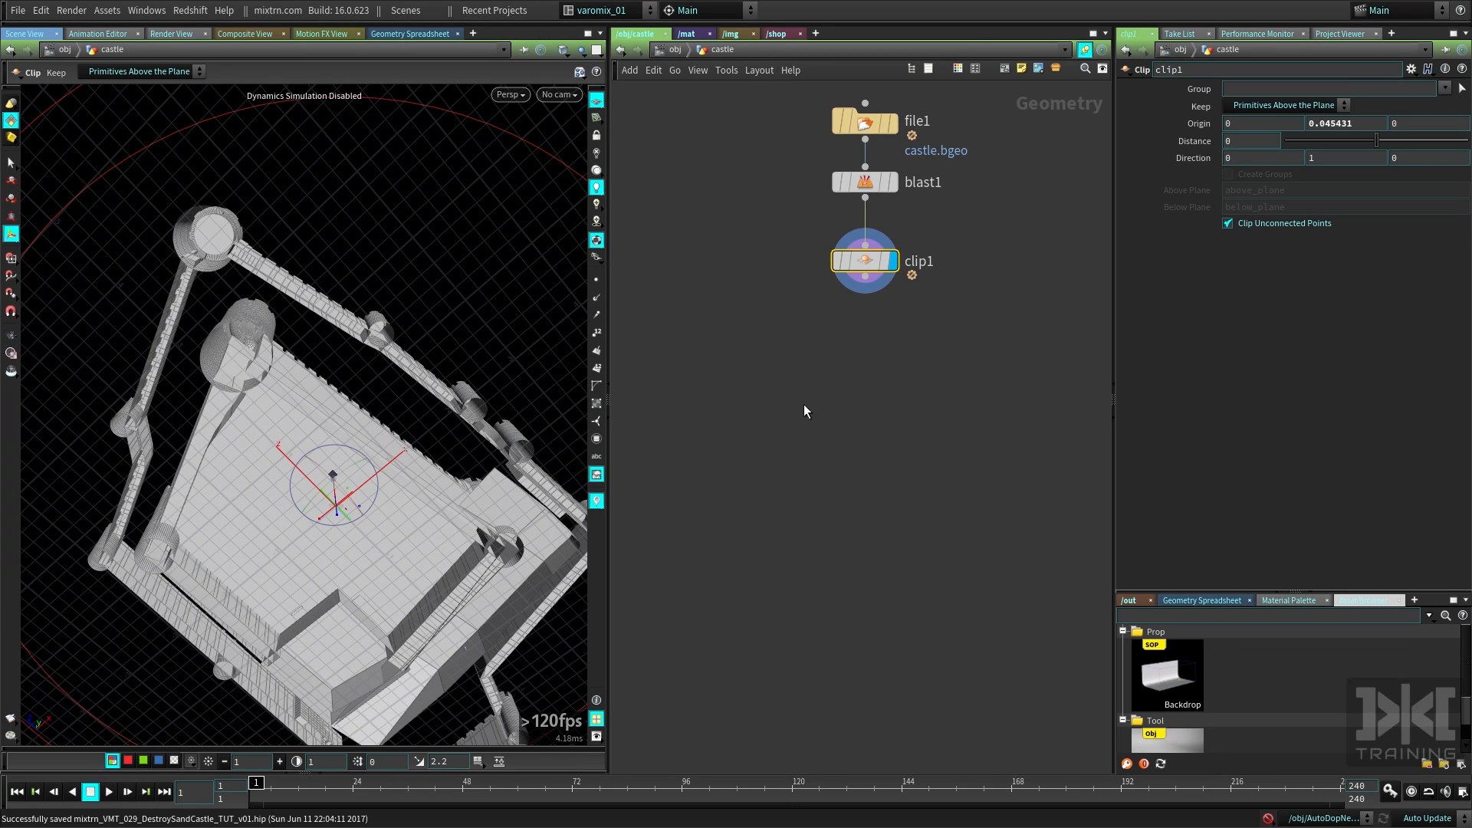
key(Tab)
text(pol)
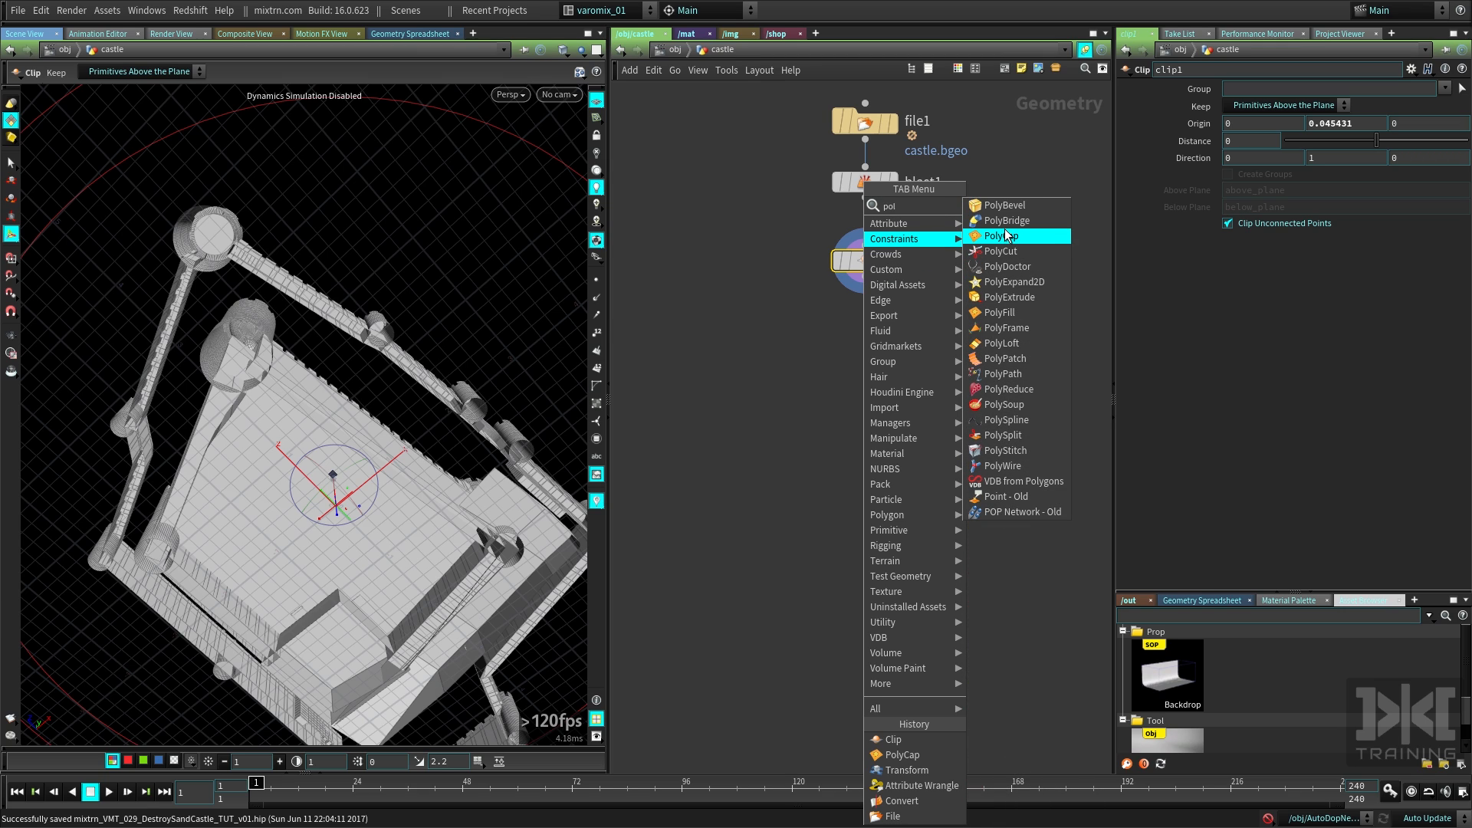
click(1002, 237)
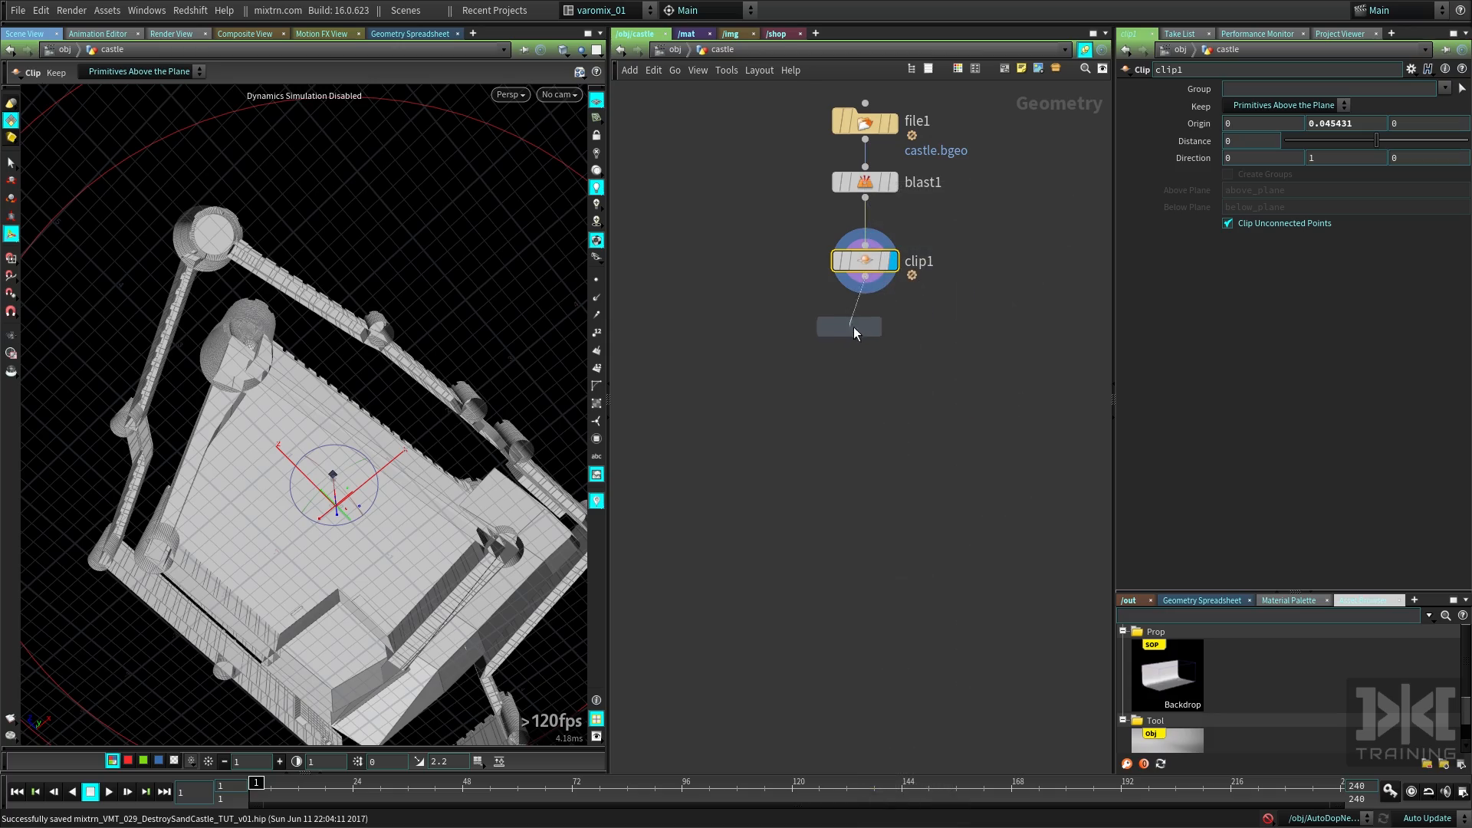
click(894, 344)
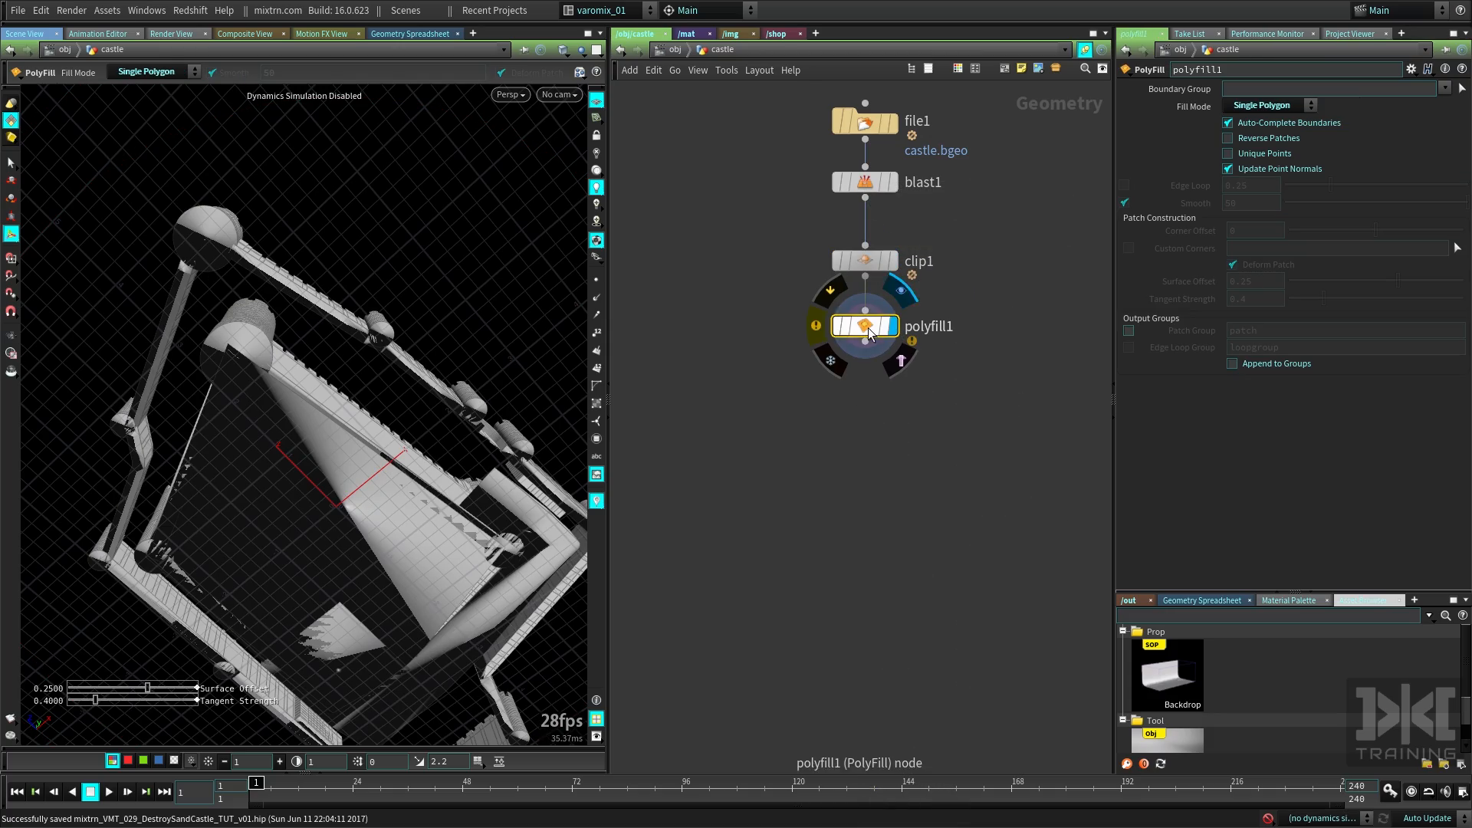
Examine the filled castle base from below and the courtyard and towers from above
drag(325, 434, 279, 428)
right_drag(279, 427, 457, 391)
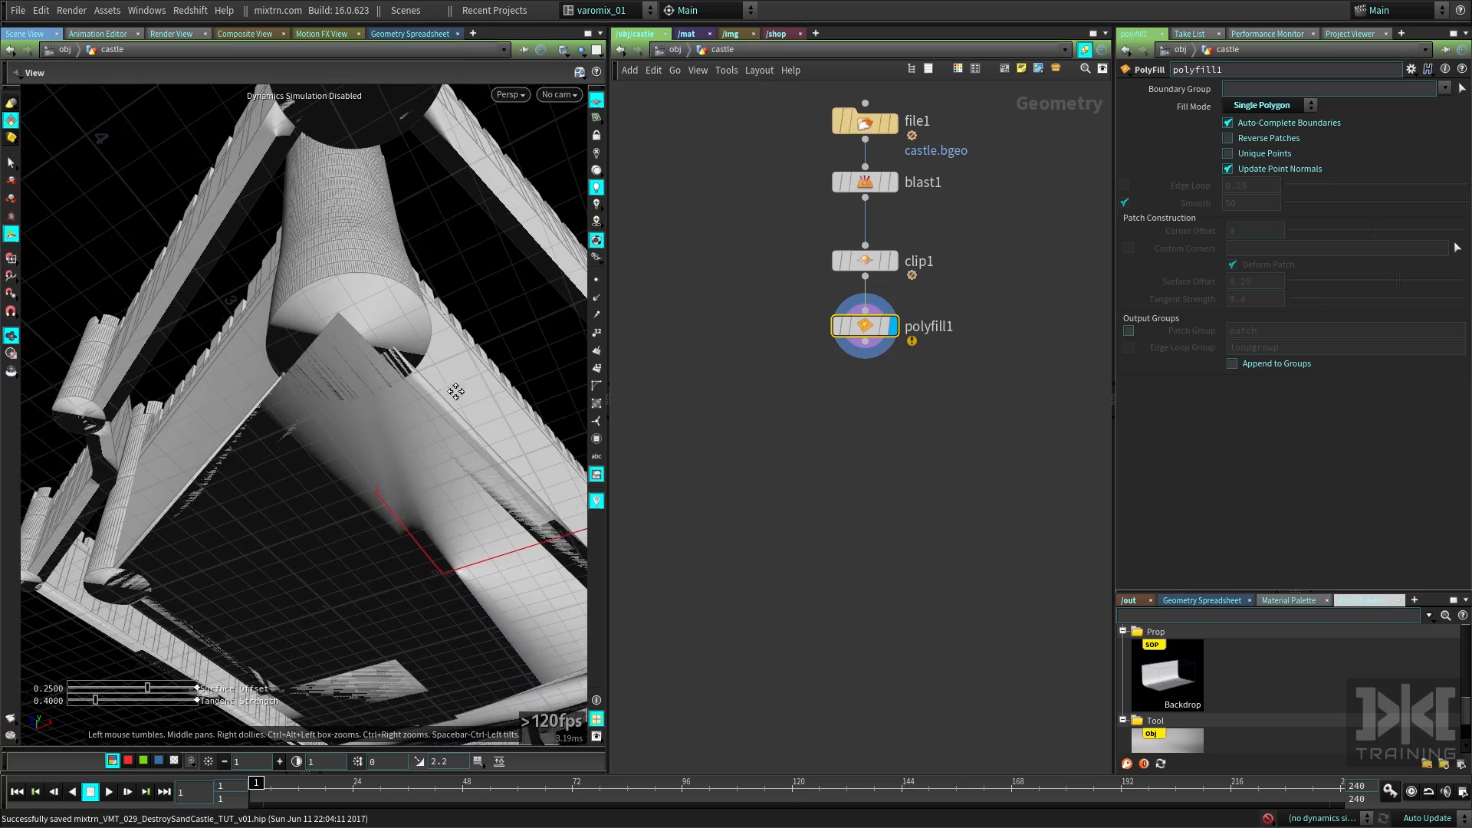
key(s)
drag(457, 391, 393, 549)
click(381, 435)
key(Escape)
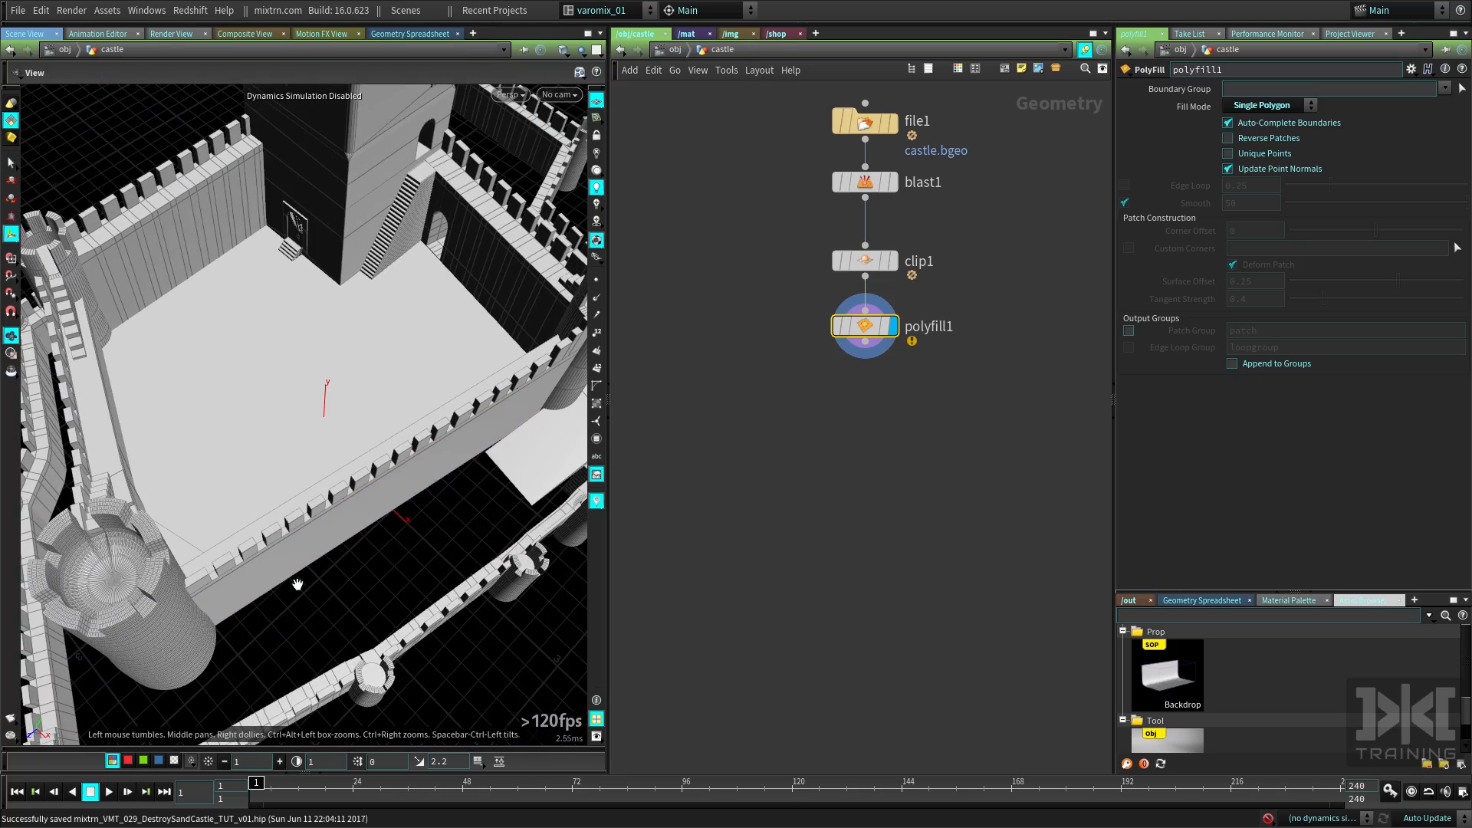
alt+right_drag(388, 408, 323, 462)
alt+drag(324, 462, 331, 491)
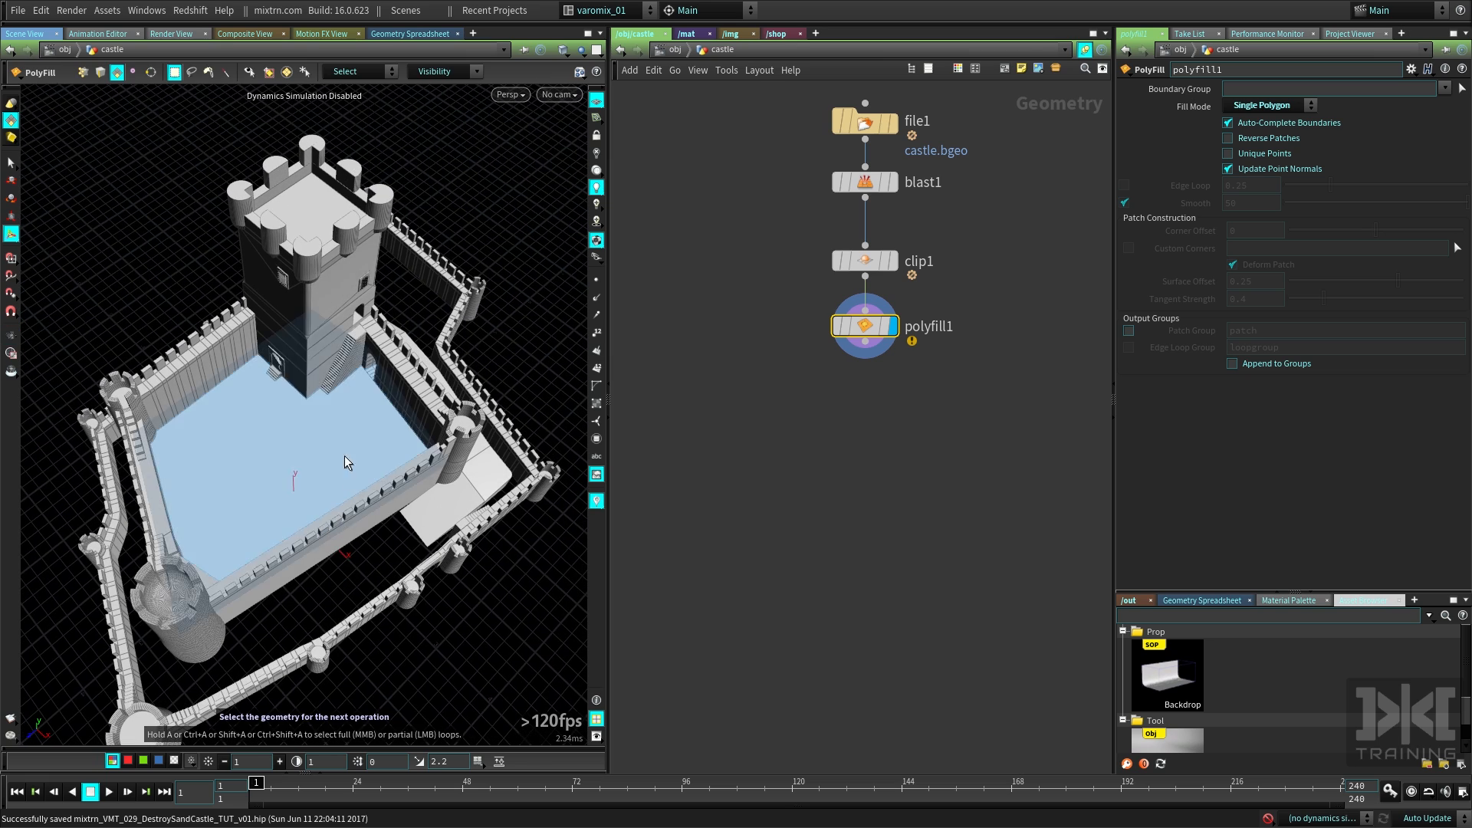
Move polyfill1 closer to clip1 and add a displayed Transform node connected below it
drag(868, 333, 868, 321)
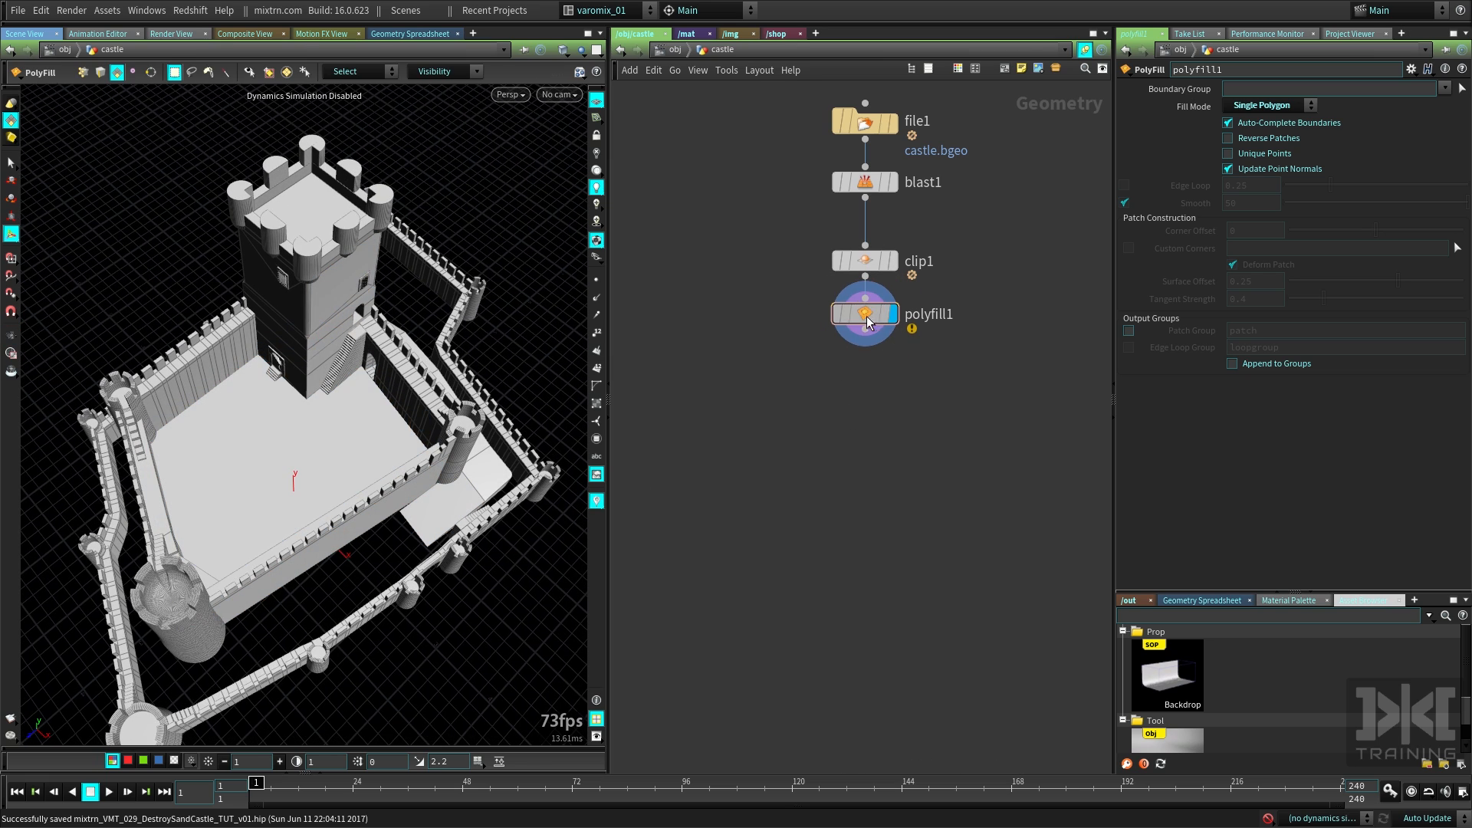
alt+drag(401, 430, 486, 450)
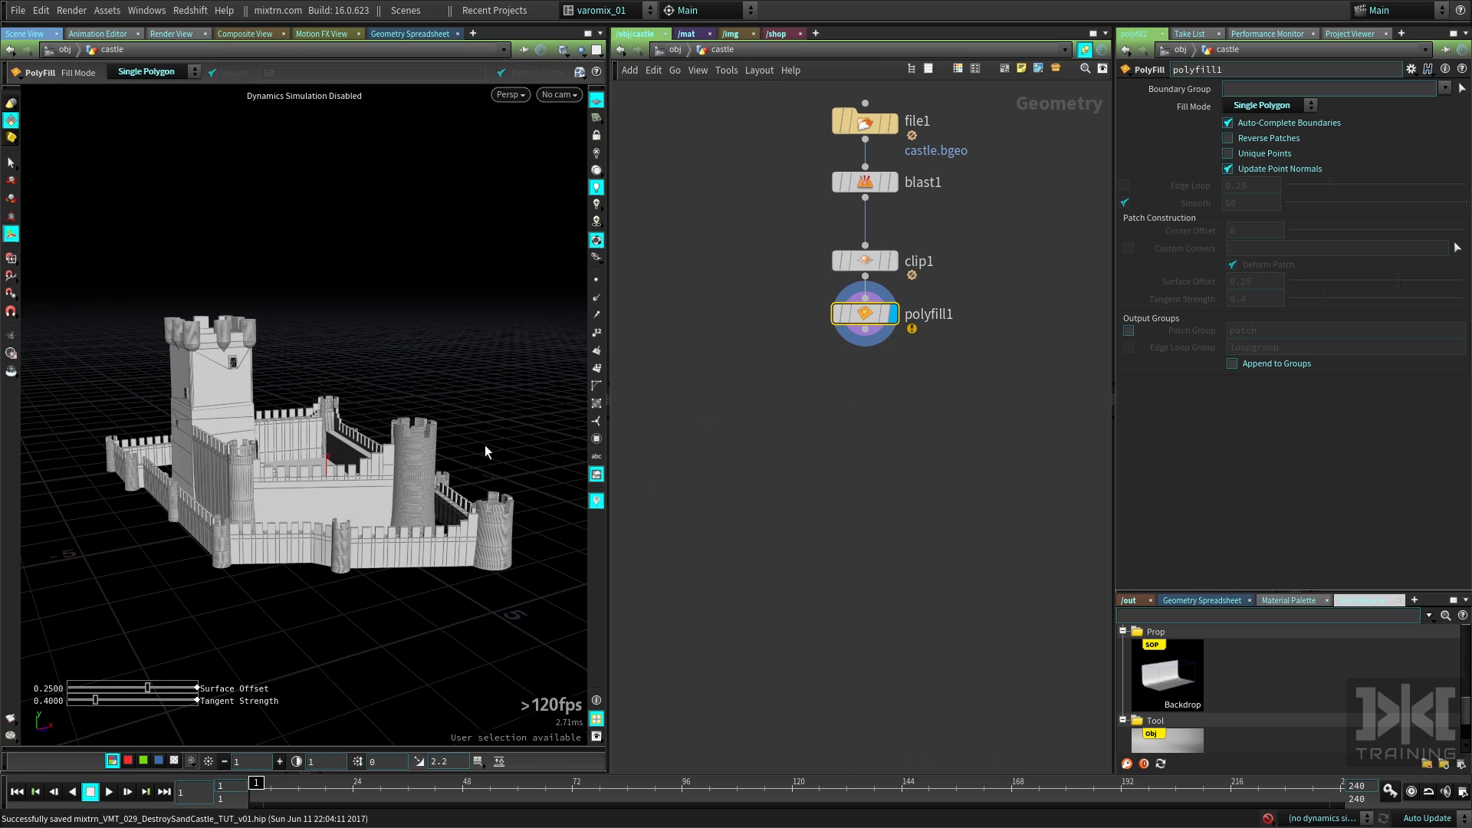
key(space+2)
key(space+3)
alt+middle_drag(263, 550, 171, 542)
alt+middle_drag(385, 565, 376, 499)
alt+right_drag(376, 499, 258, 481)
key(Tab)
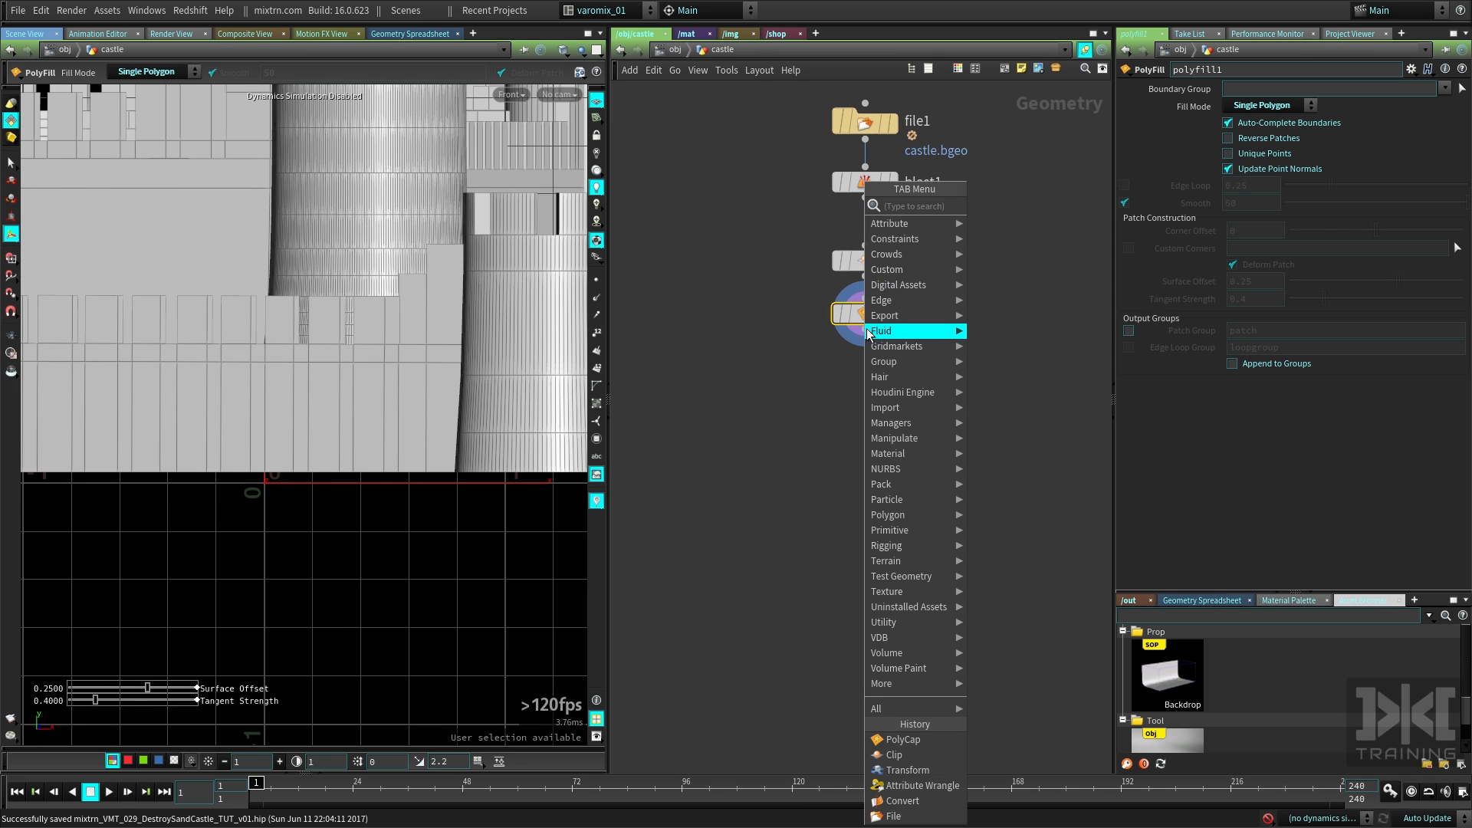
text(tr)
key(Down)
key(Down)
key(Return)
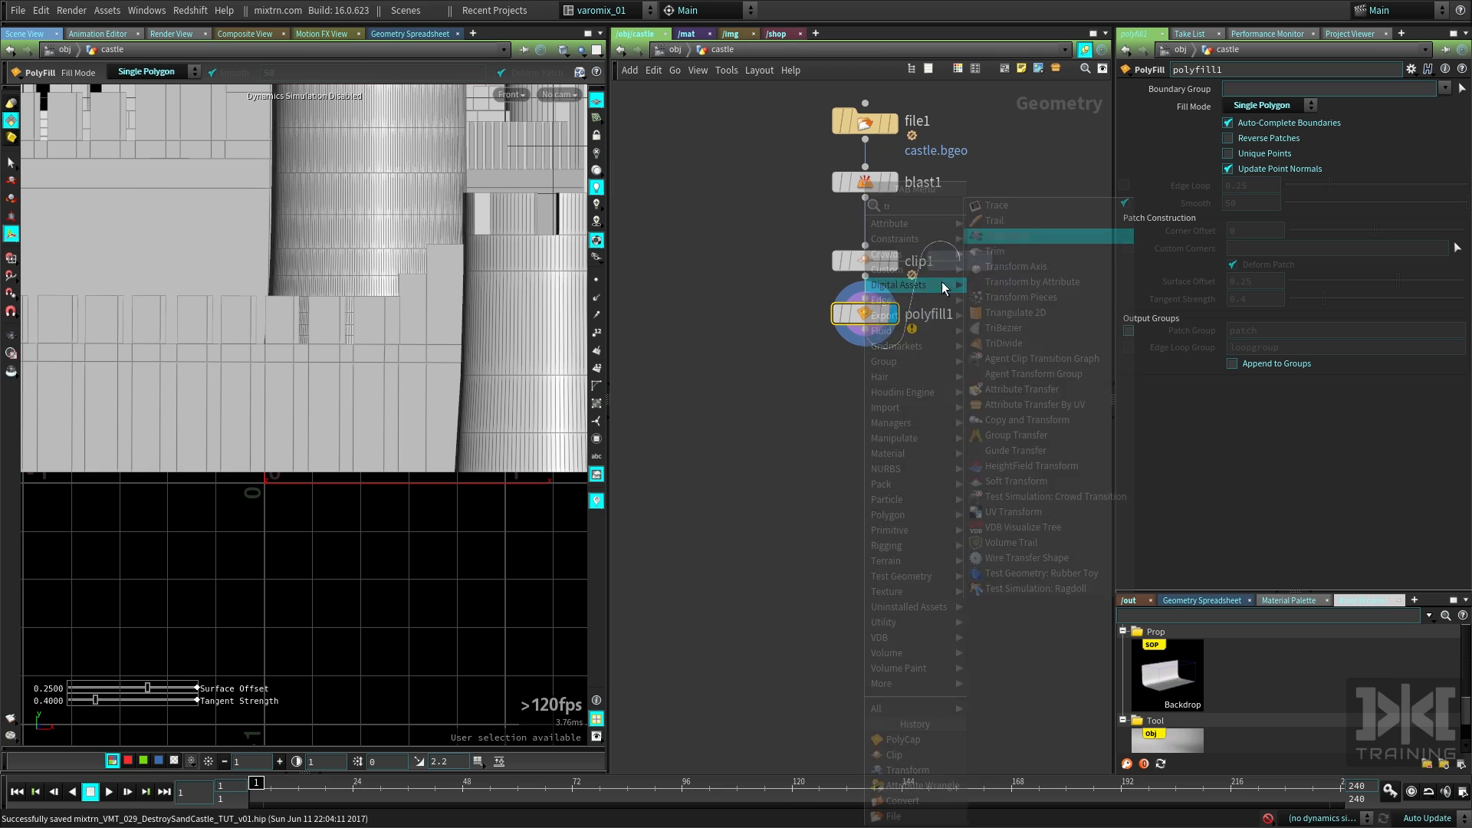
click(872, 377)
click(895, 381)
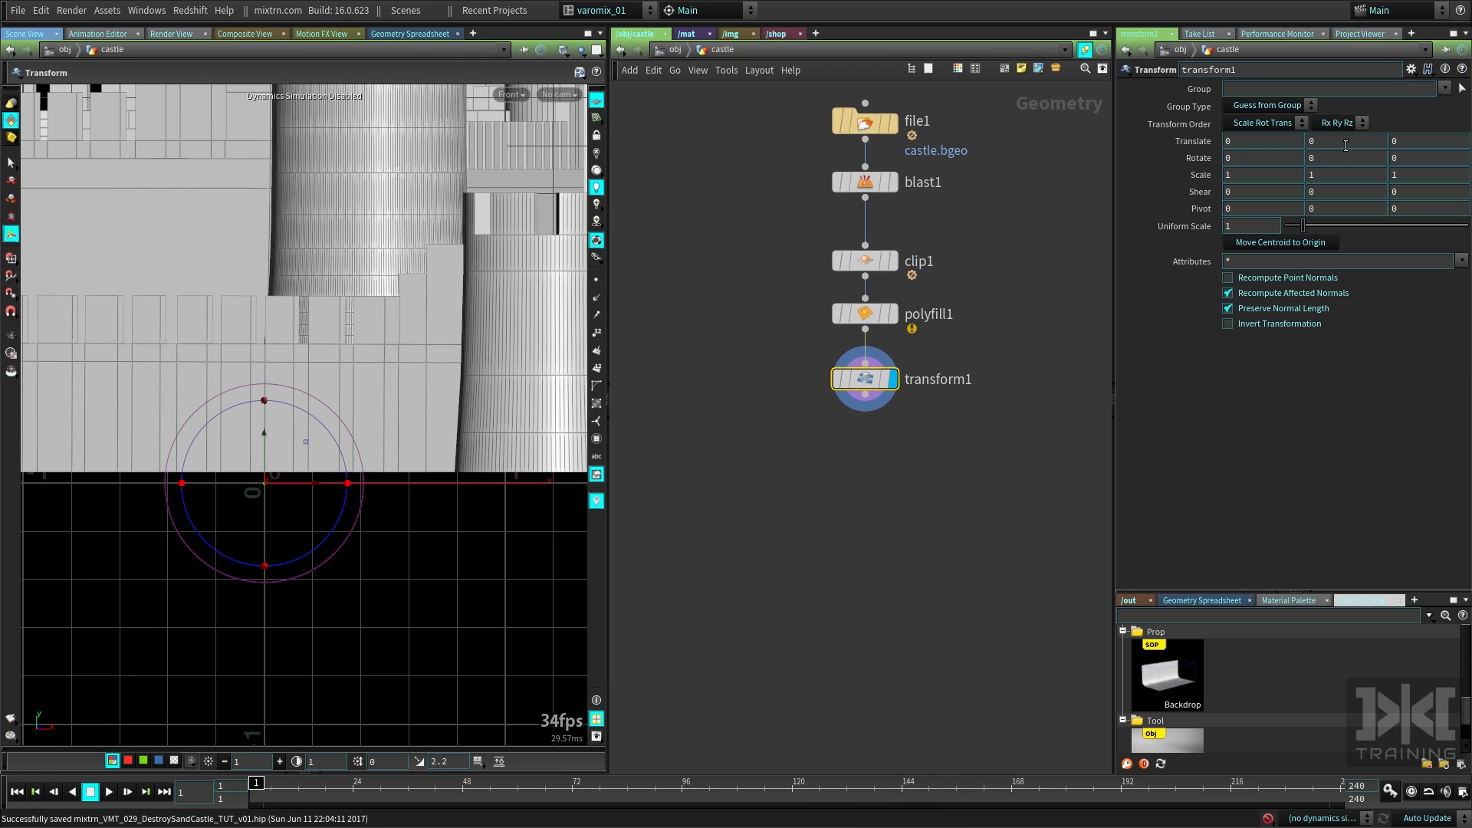
Set transform1's Y translation to -$YMIN and its Y pivot to $YMIN to seat the castle on the ground plane
text(-$YMIN)
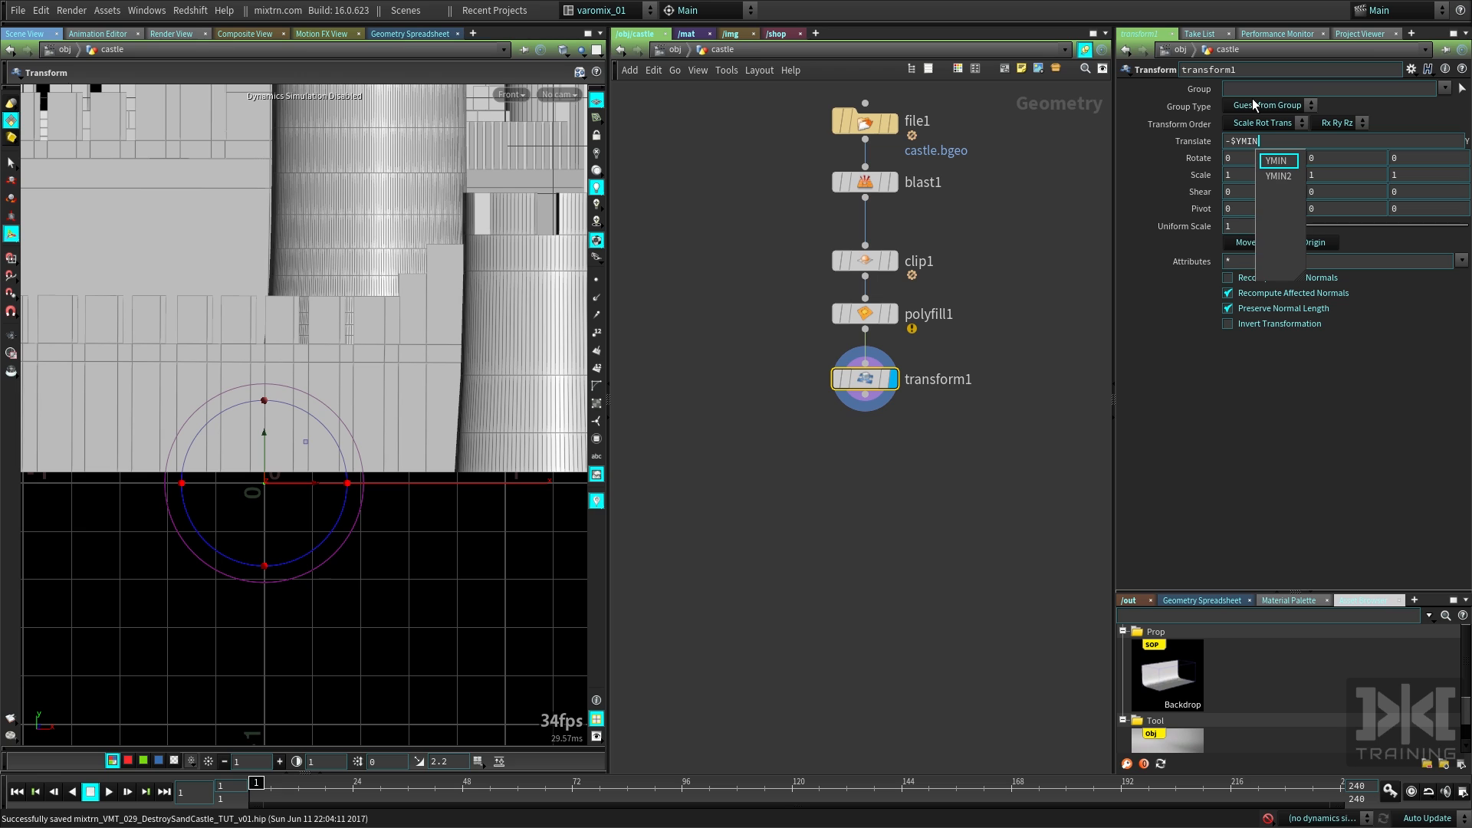
key(Return)
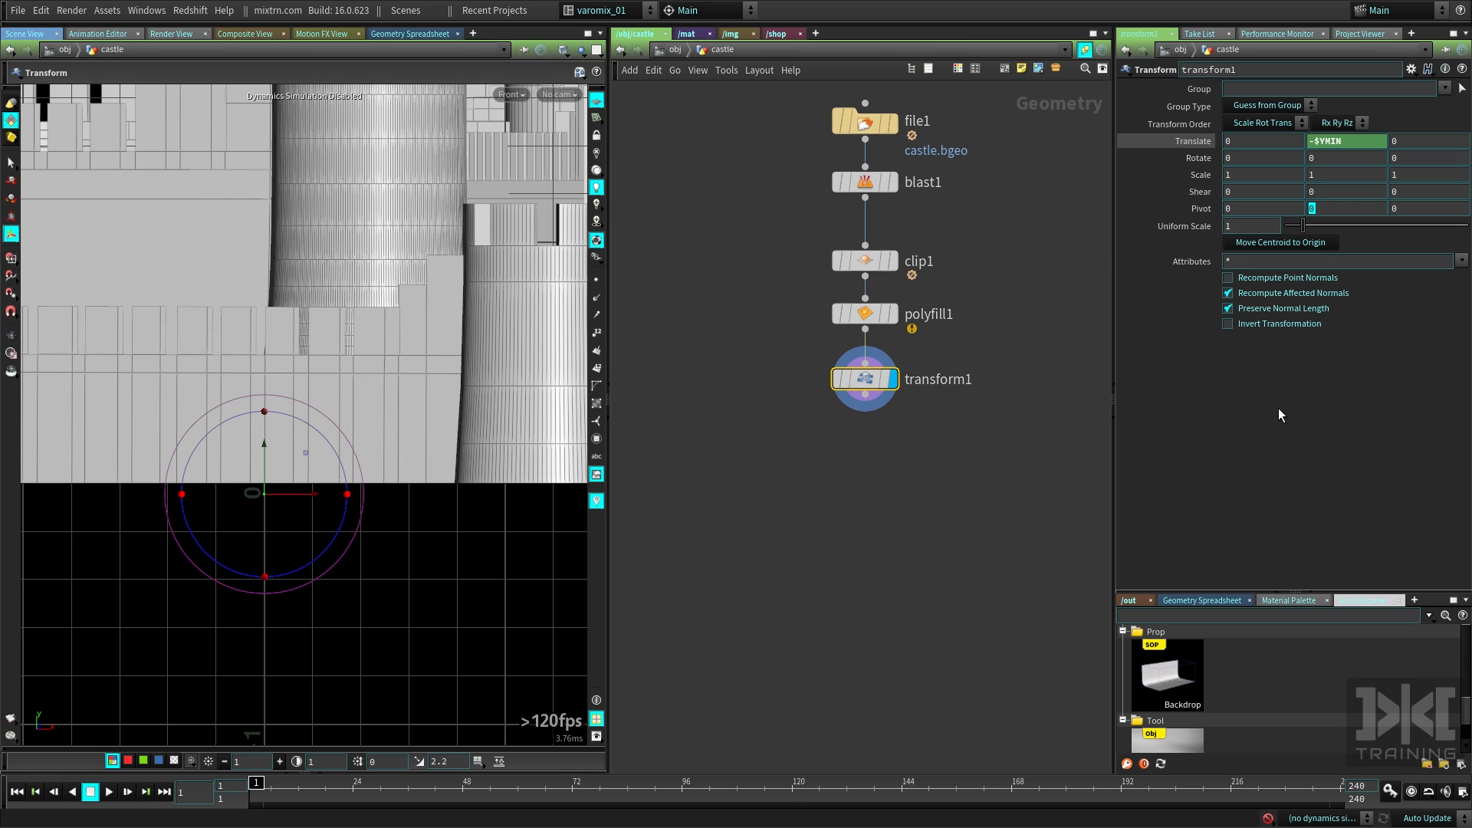
text($YMIN)
key(Return)
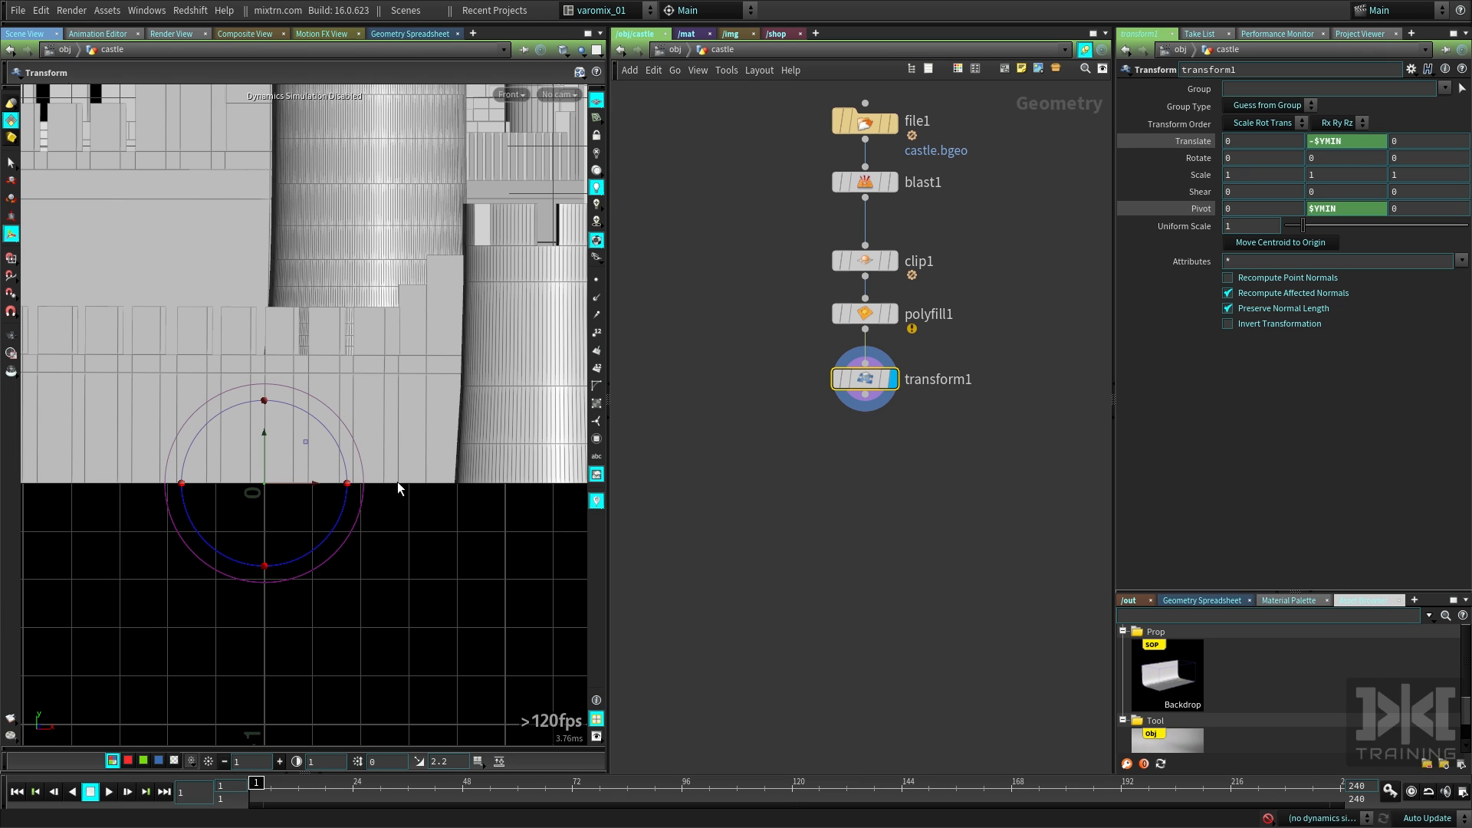
scroll(319, 487, down, 5)
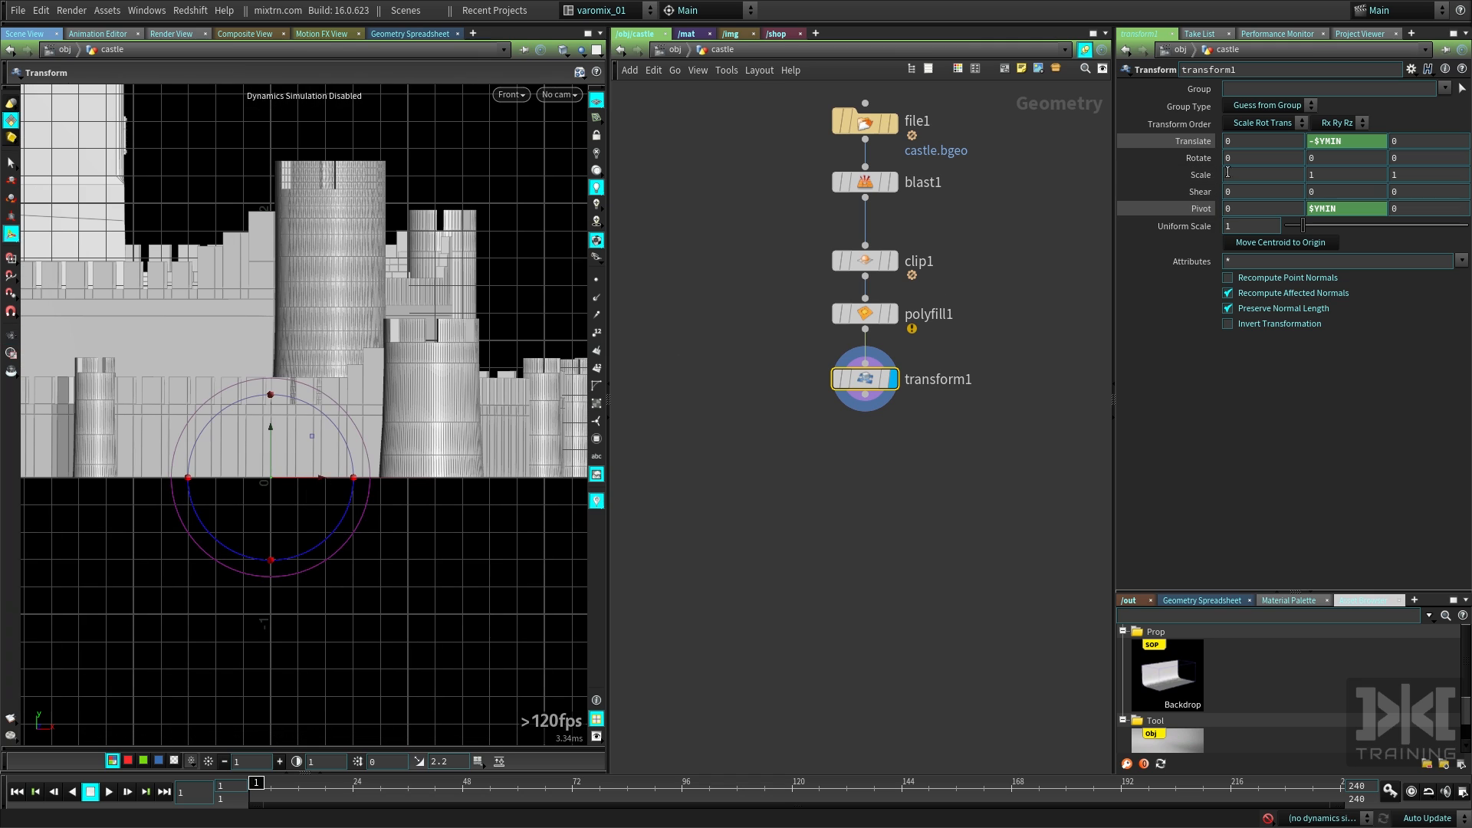
middle_click(1191, 146)
key(space+1)
drag(279, 476, 414, 454)
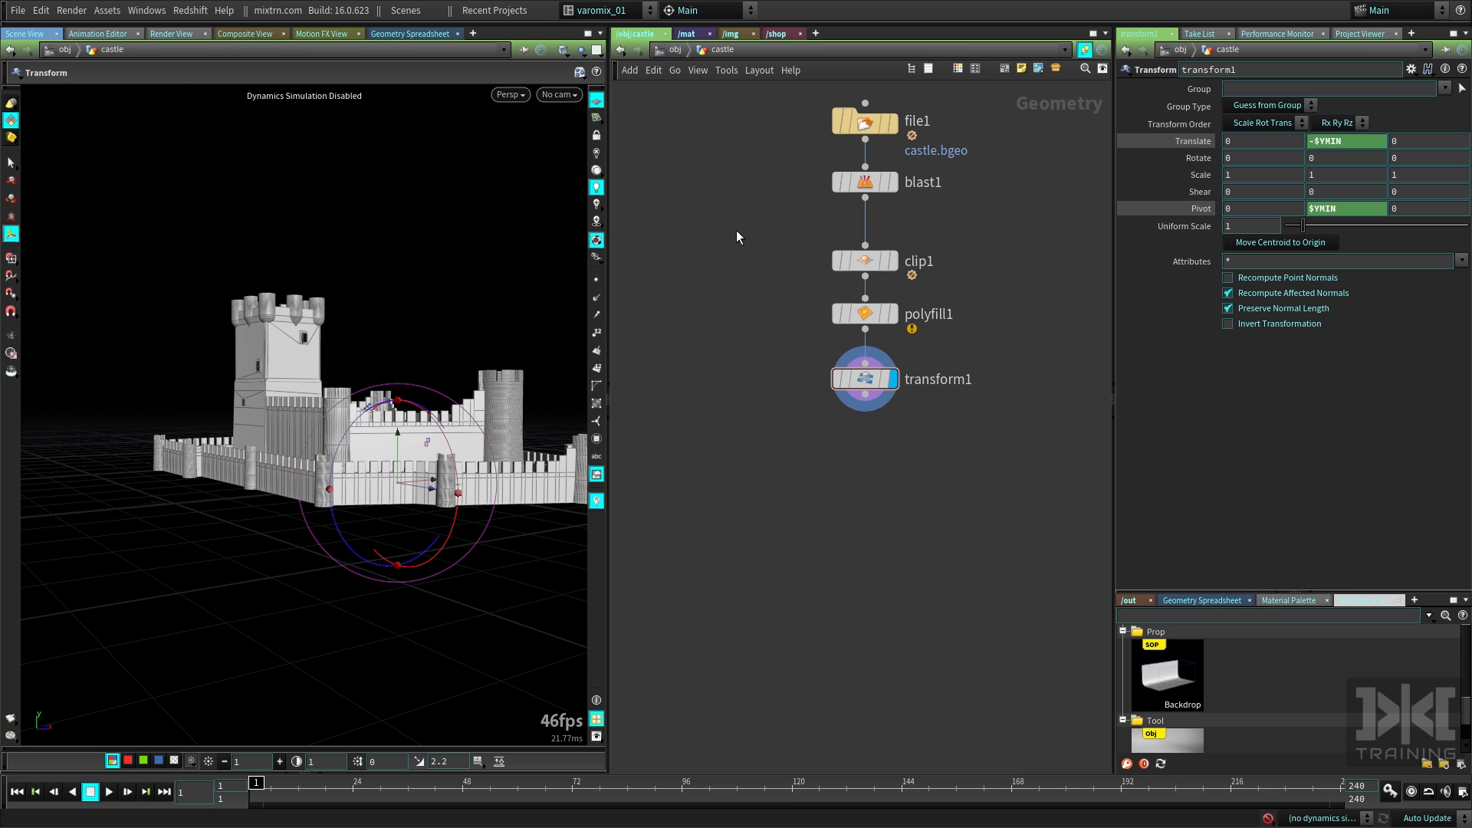
Show the shelf tools and convert the castle object into a grain simulation with the Wet Sand tool
click(863, 23)
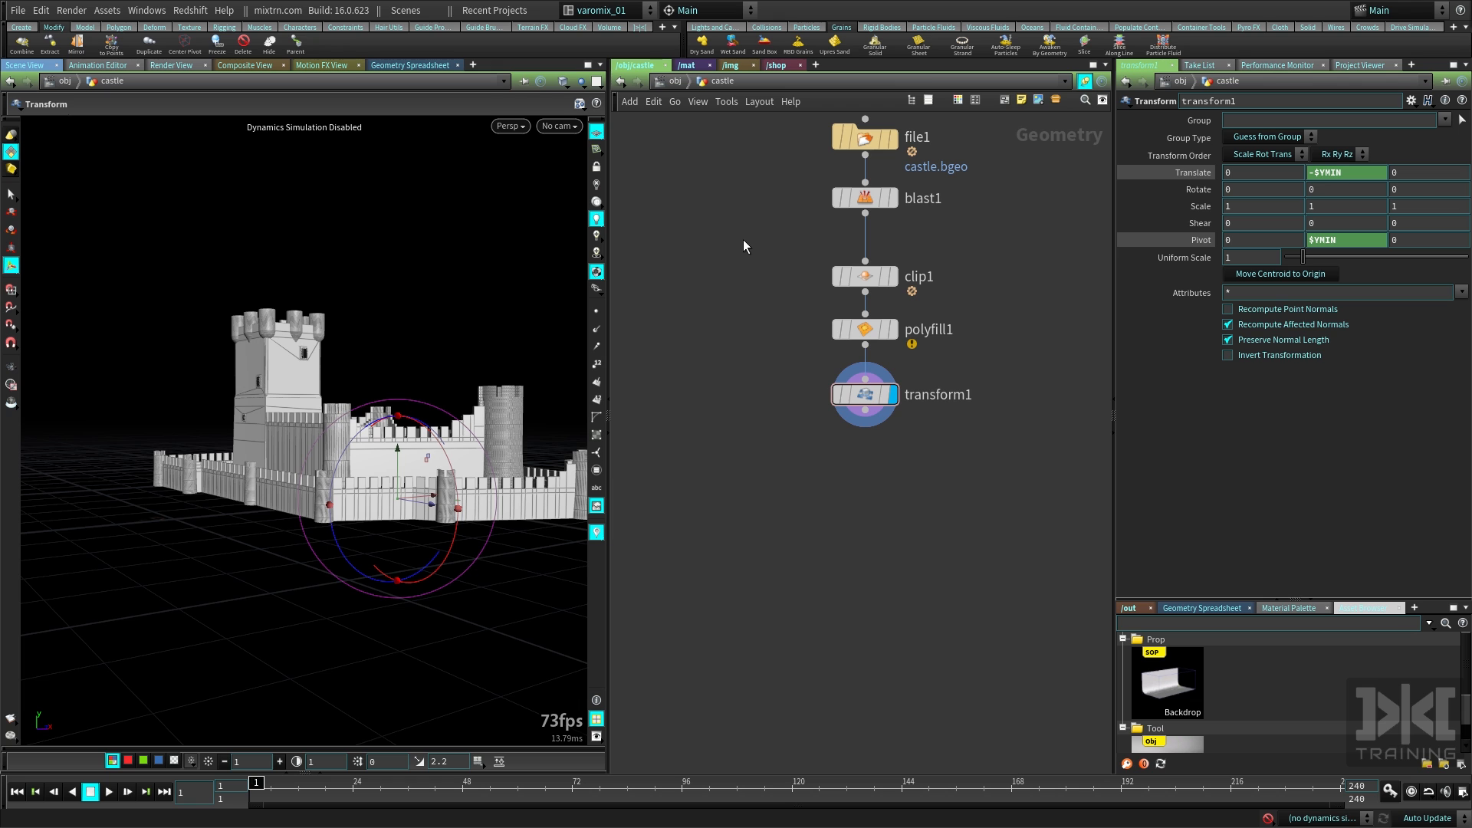
drag(338, 380, 286, 408)
middle_drag(286, 408, 283, 357)
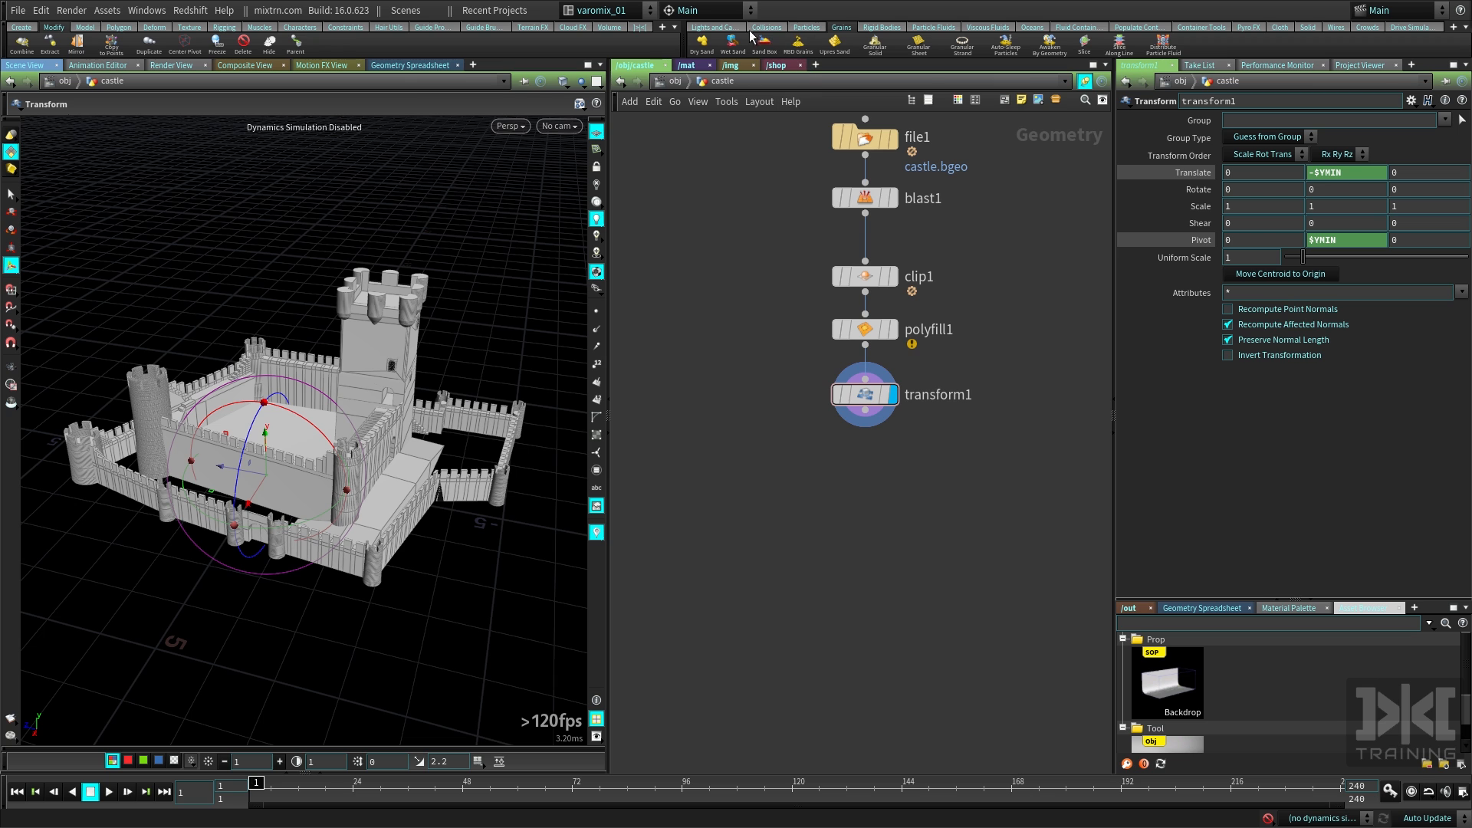
drag(415, 410, 376, 383)
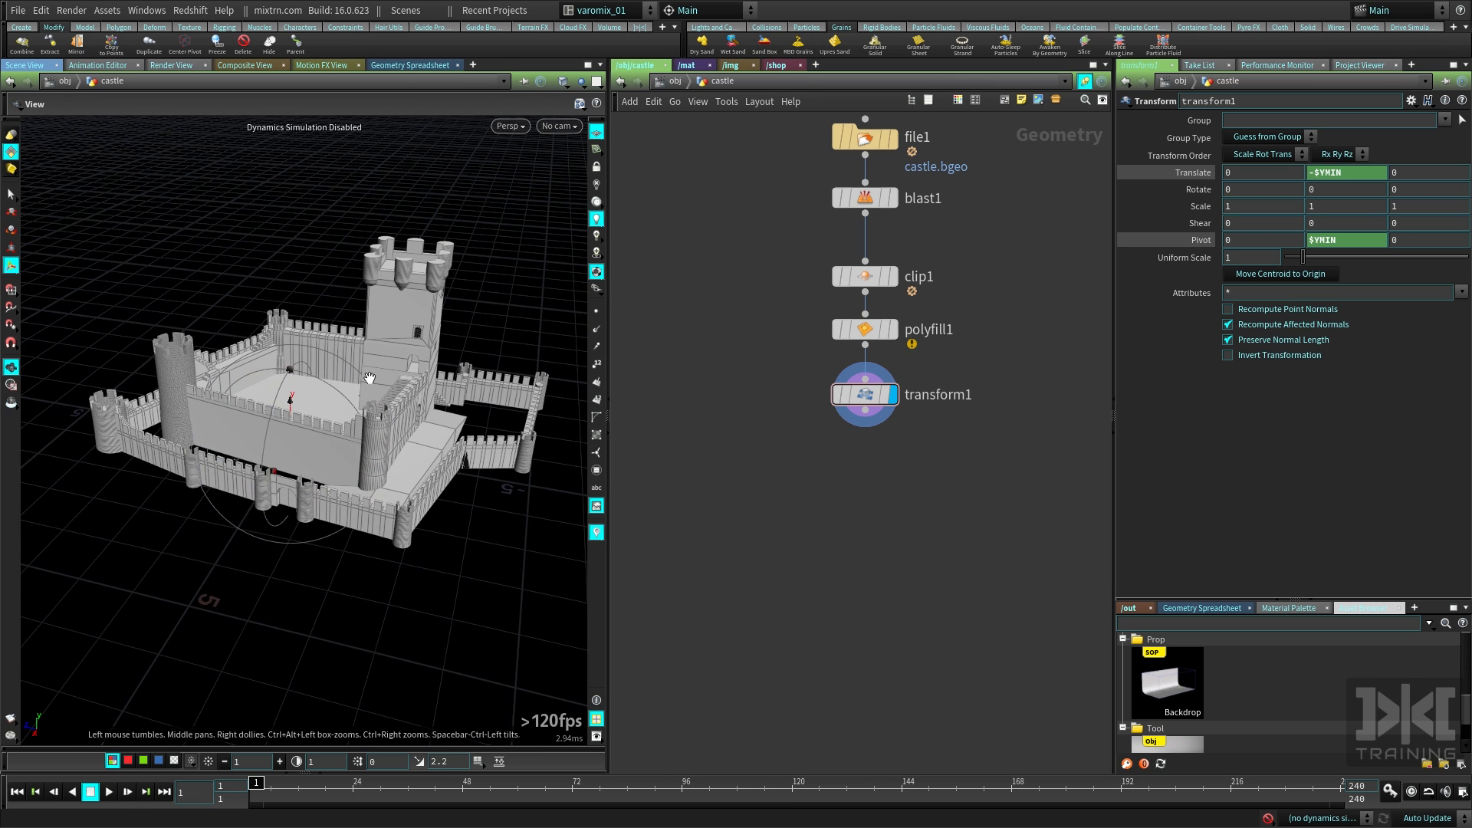
right_drag(375, 383, 430, 410)
drag(429, 410, 461, 472)
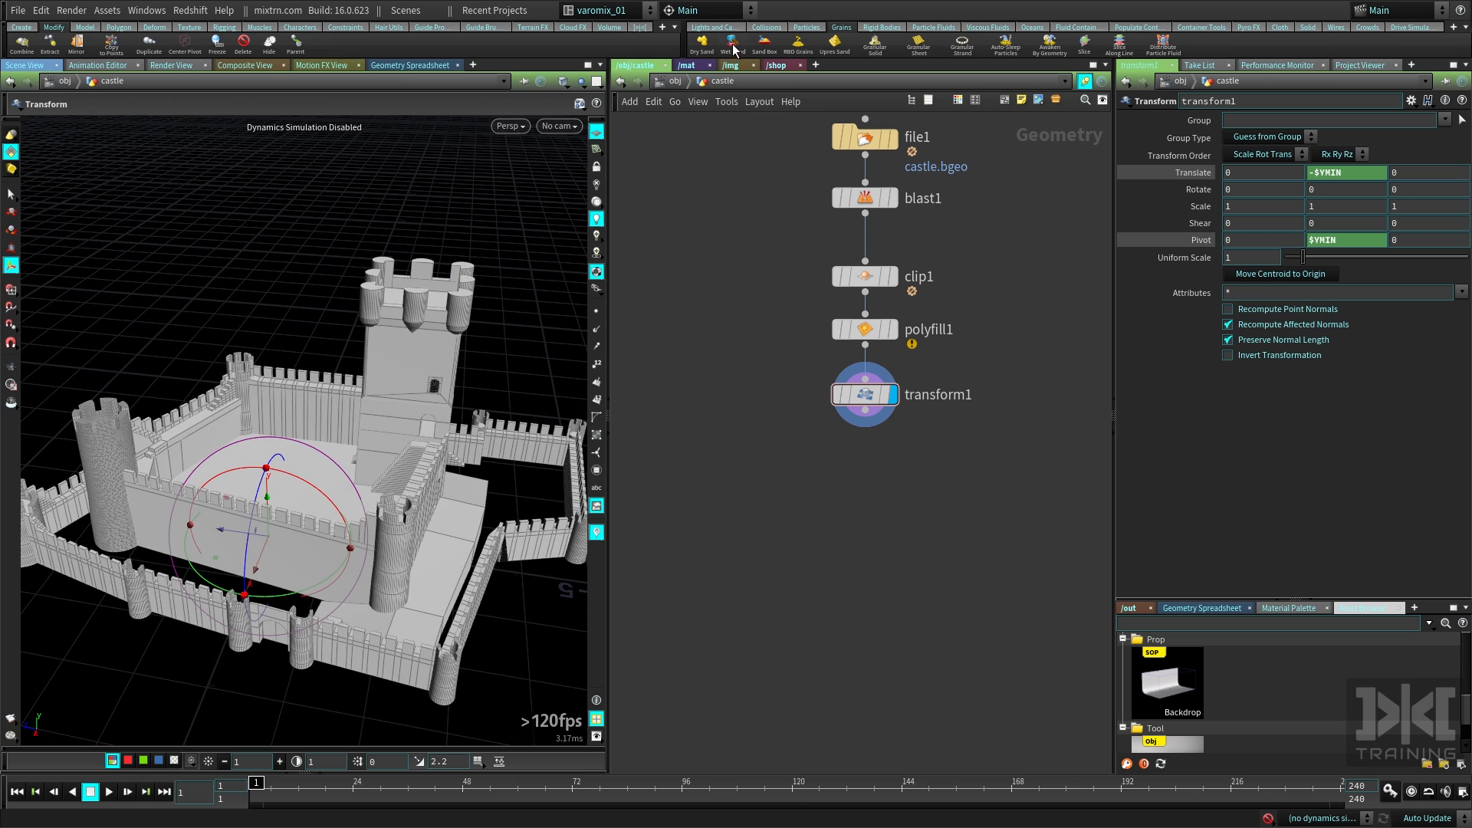
click(685, 82)
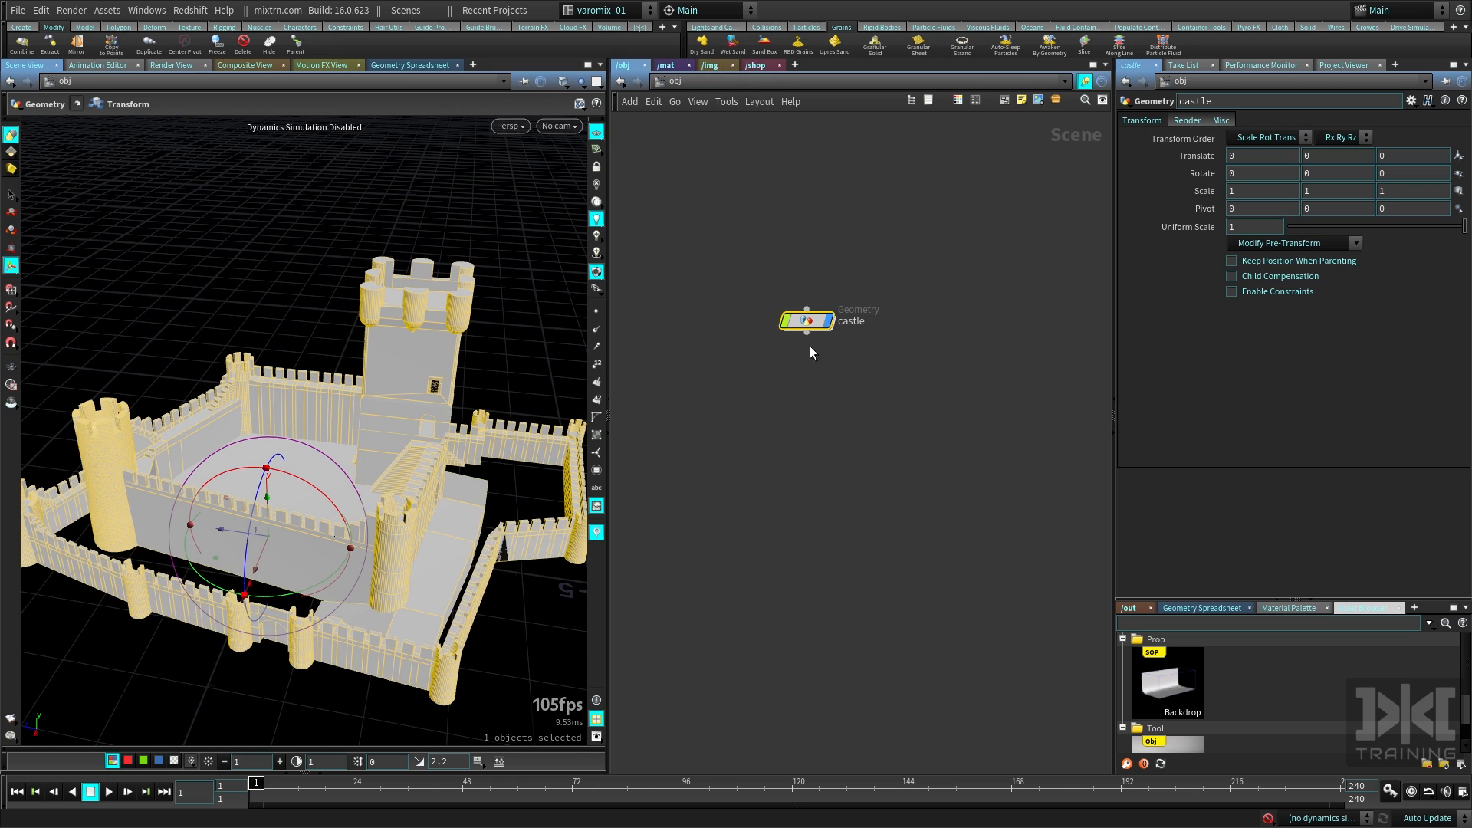
click(732, 44)
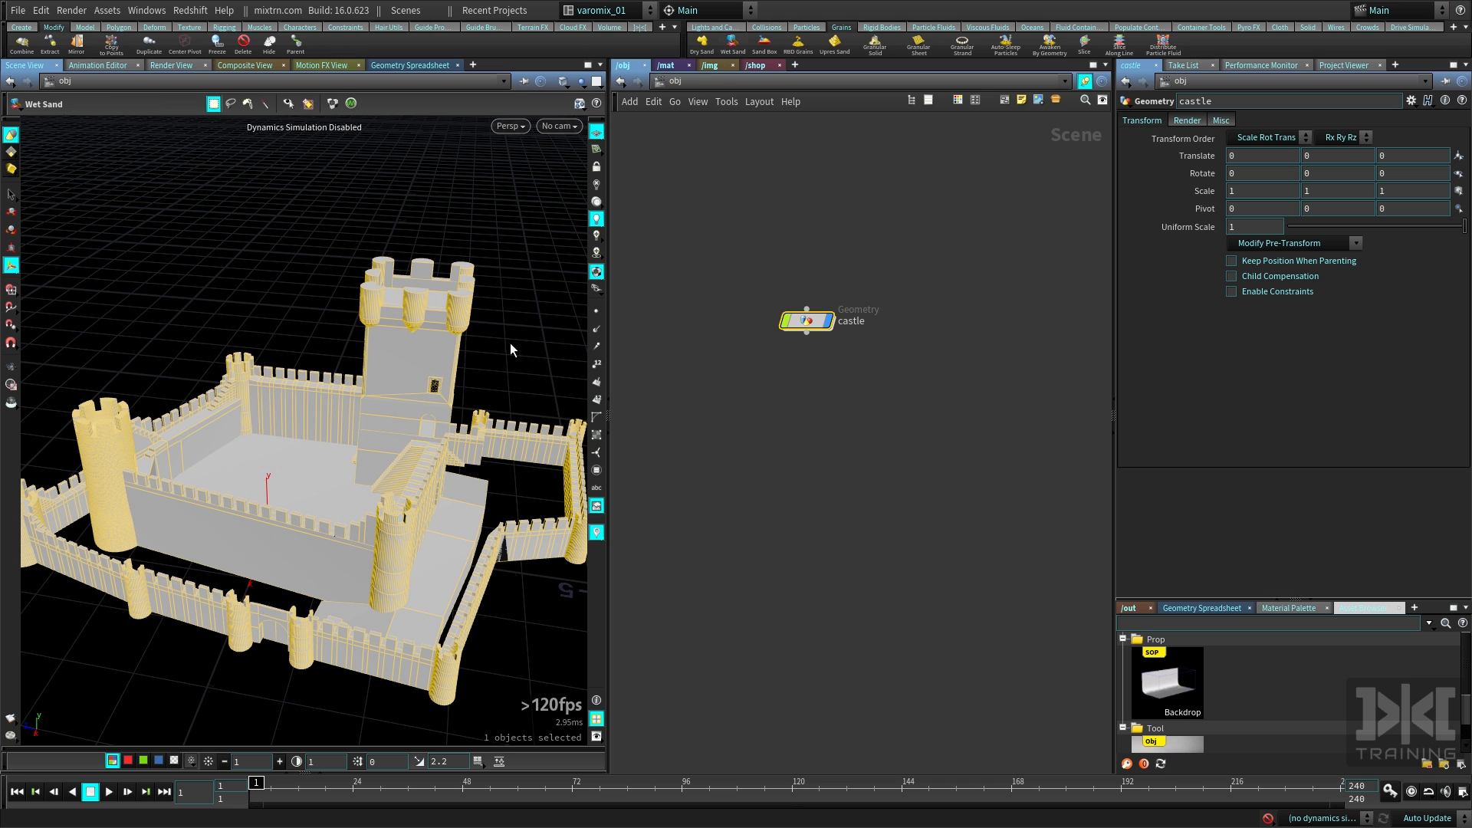
key(Return)
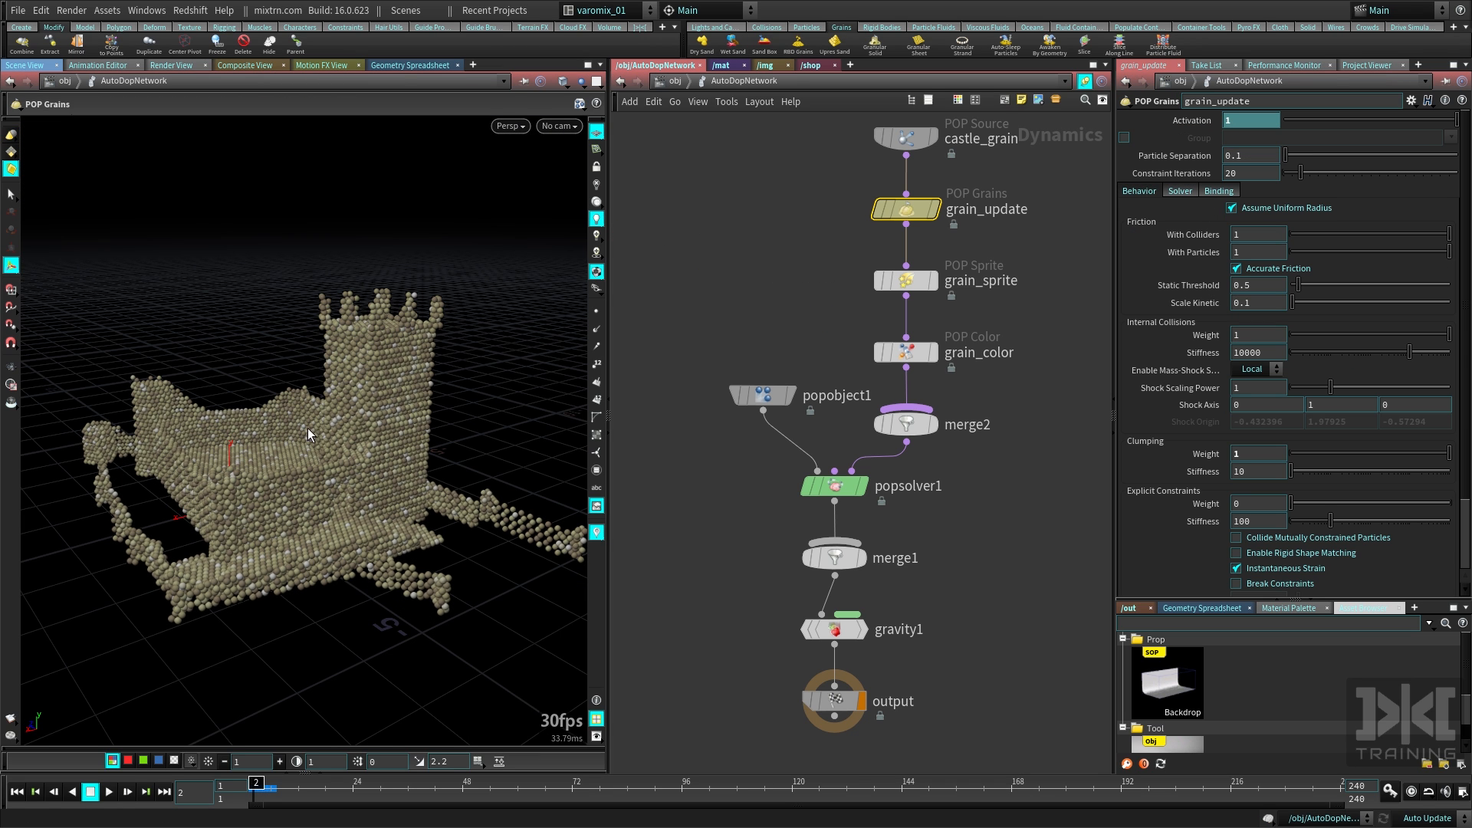
Set grain_update's particle separation to 0.08 and return to frame 1
key(Escape)
drag(307, 433, 417, 480)
key(Escape)
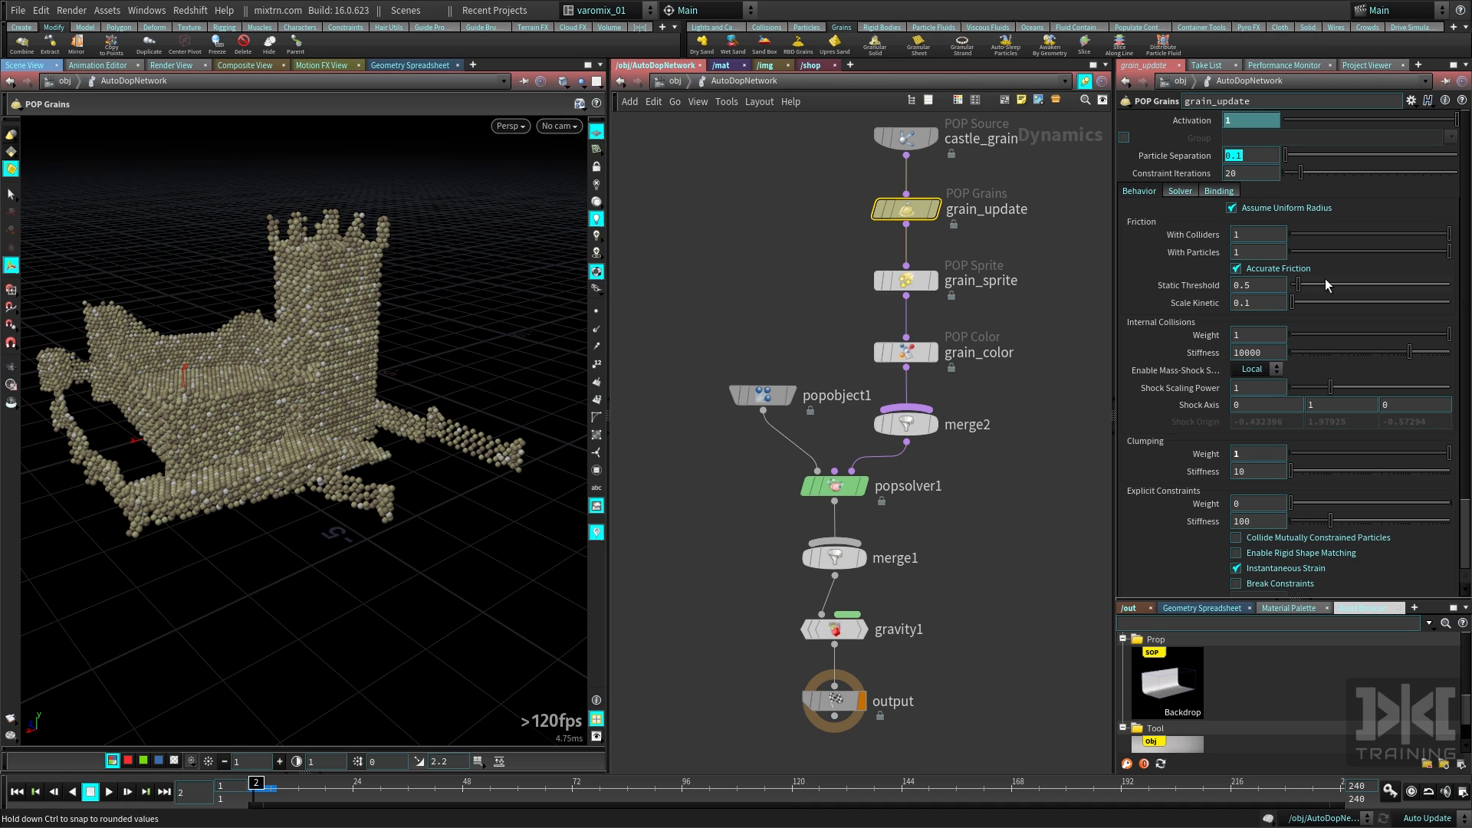
text(0.05)
key(BackSpace)
text(8)
key(Return)
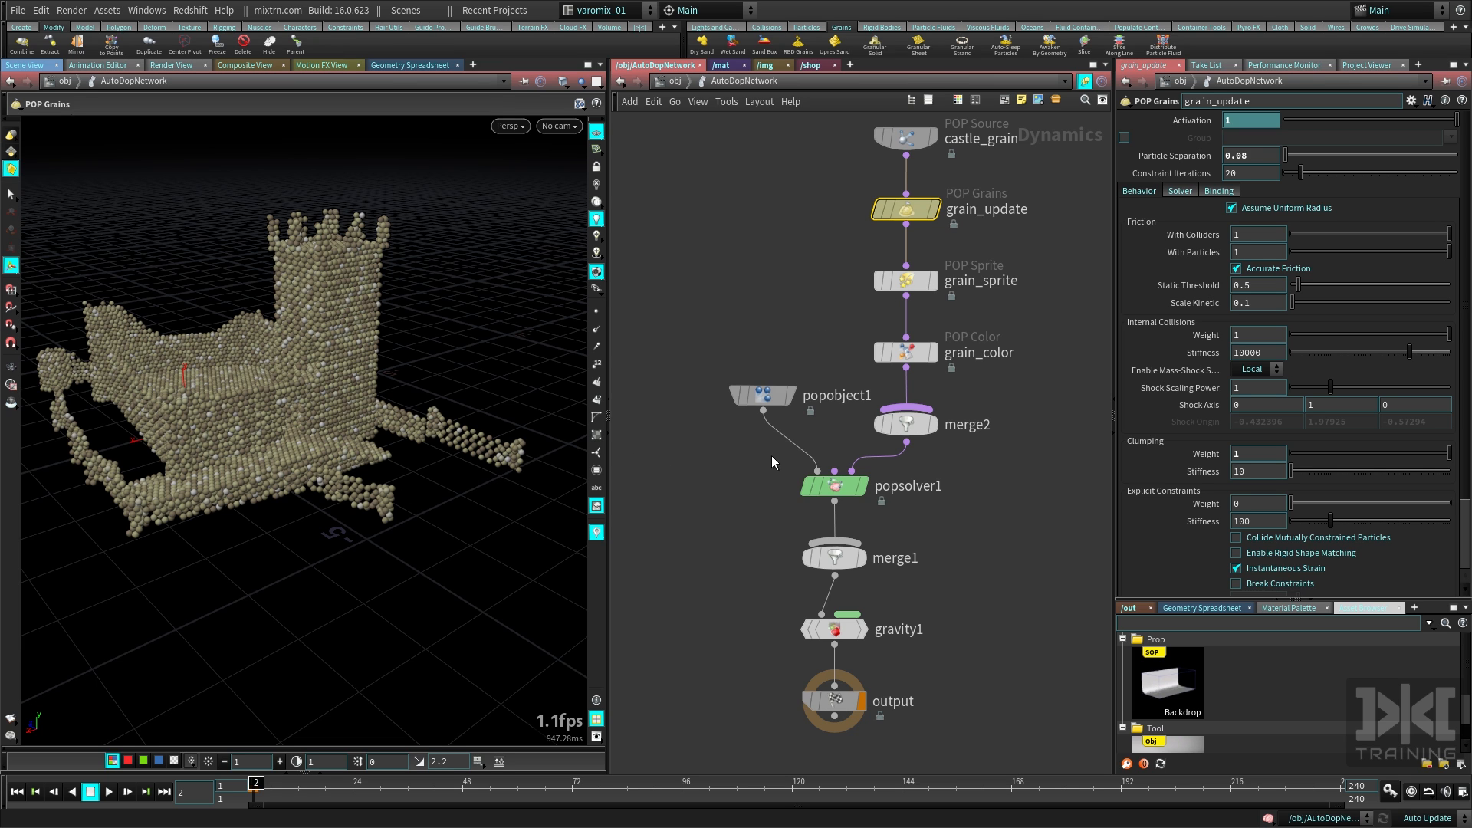
key(Left)
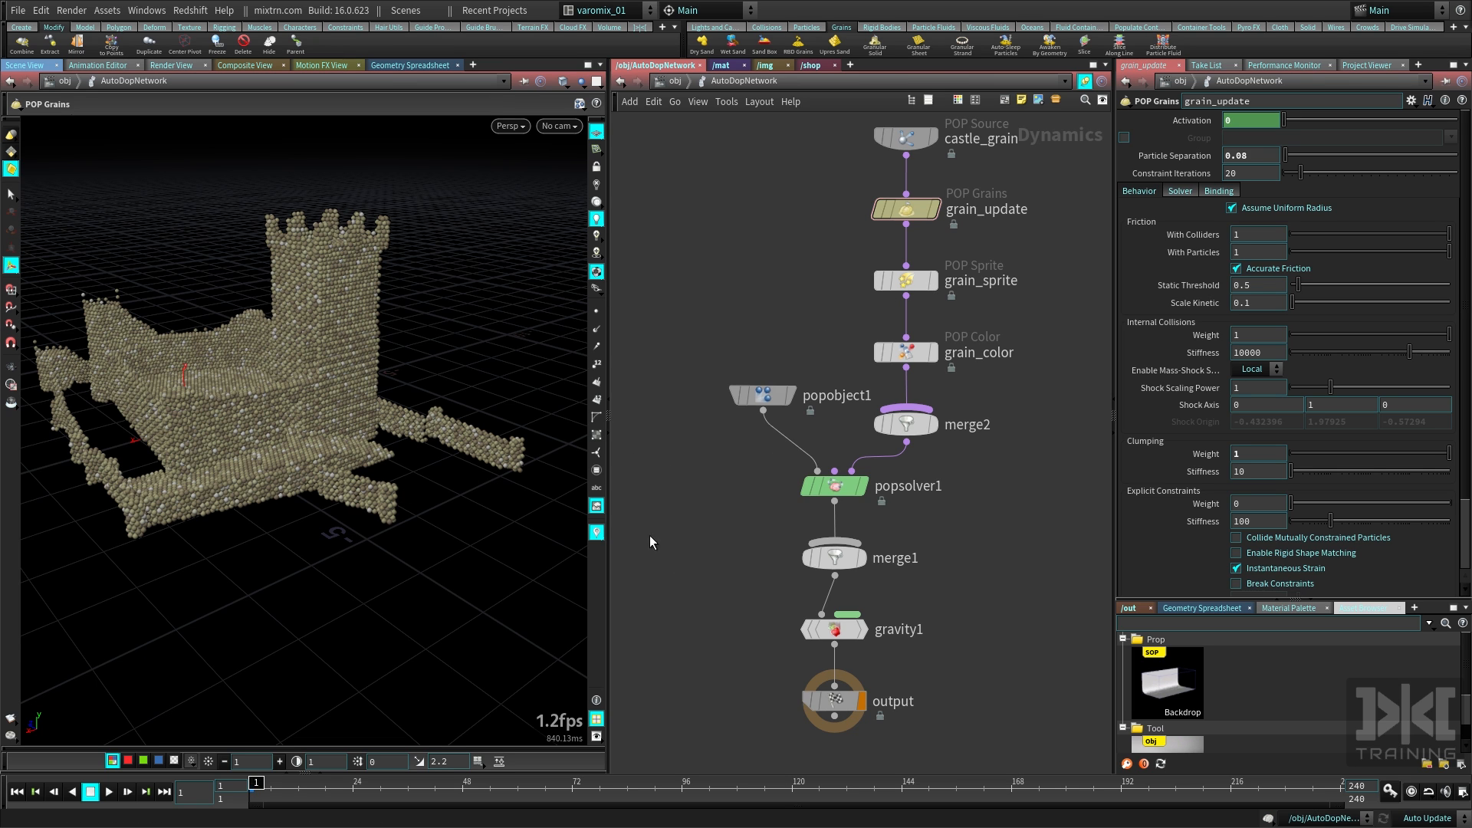
Display polyfill1 in the castle network and try the Quadrilaterals fill mode on the underside
mouse_move(394, 514)
mouse_down()
mouse_move(360, 548)
mouse_move(496, 582)
mouse_move(421, 547)
mouse_move(463, 549)
mouse_move(500, 568)
mouse_move(361, 566)
mouse_move(404, 540)
mouse_up()
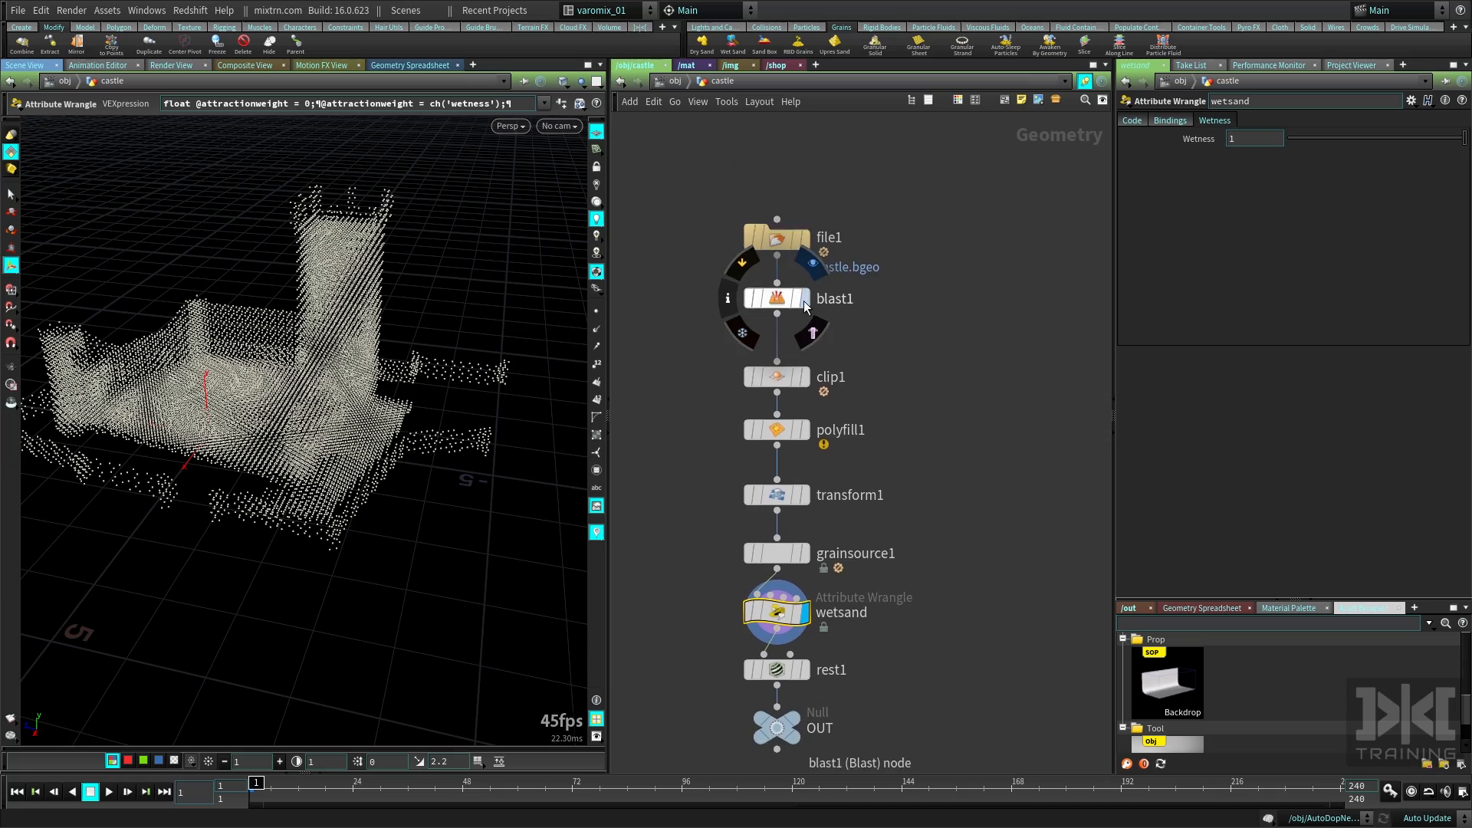
click(801, 298)
drag(361, 498, 420, 314)
click(802, 429)
key(Return)
click(1268, 138)
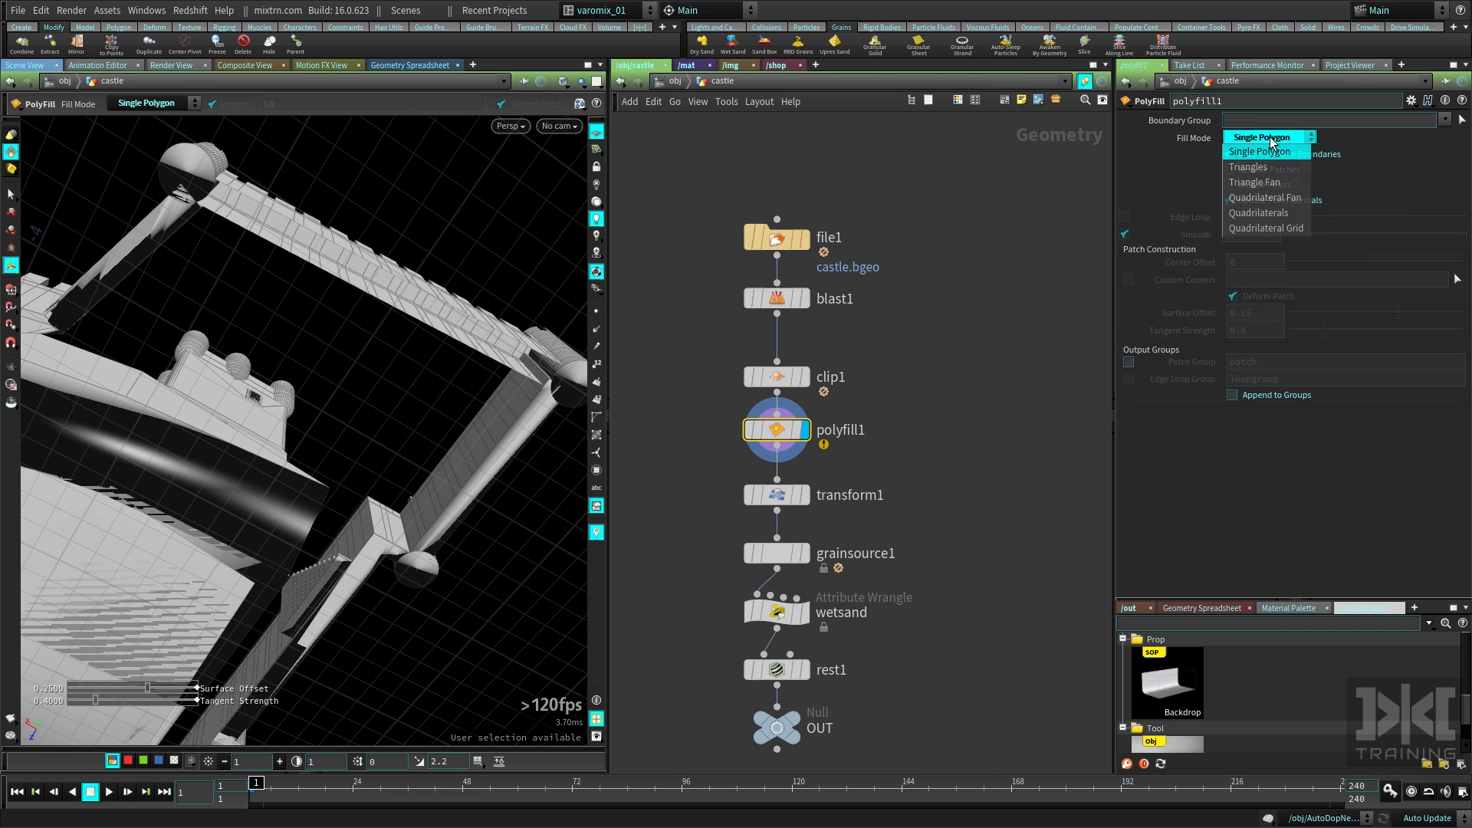
click(1258, 213)
drag(353, 460, 398, 438)
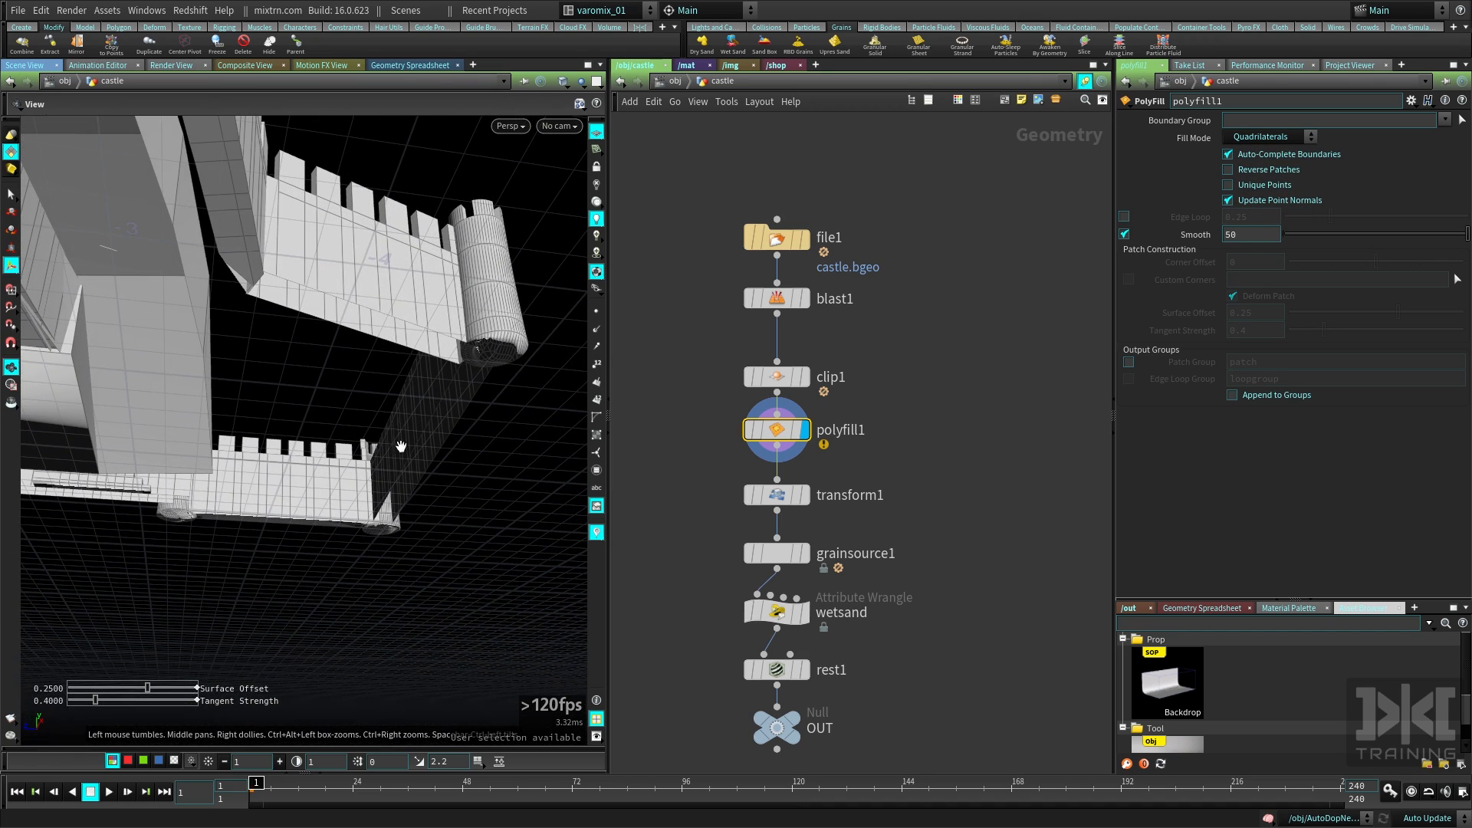
Open clip1's Y origin for editing and return polyfill1's fill mode to Single Polygon
click(773, 378)
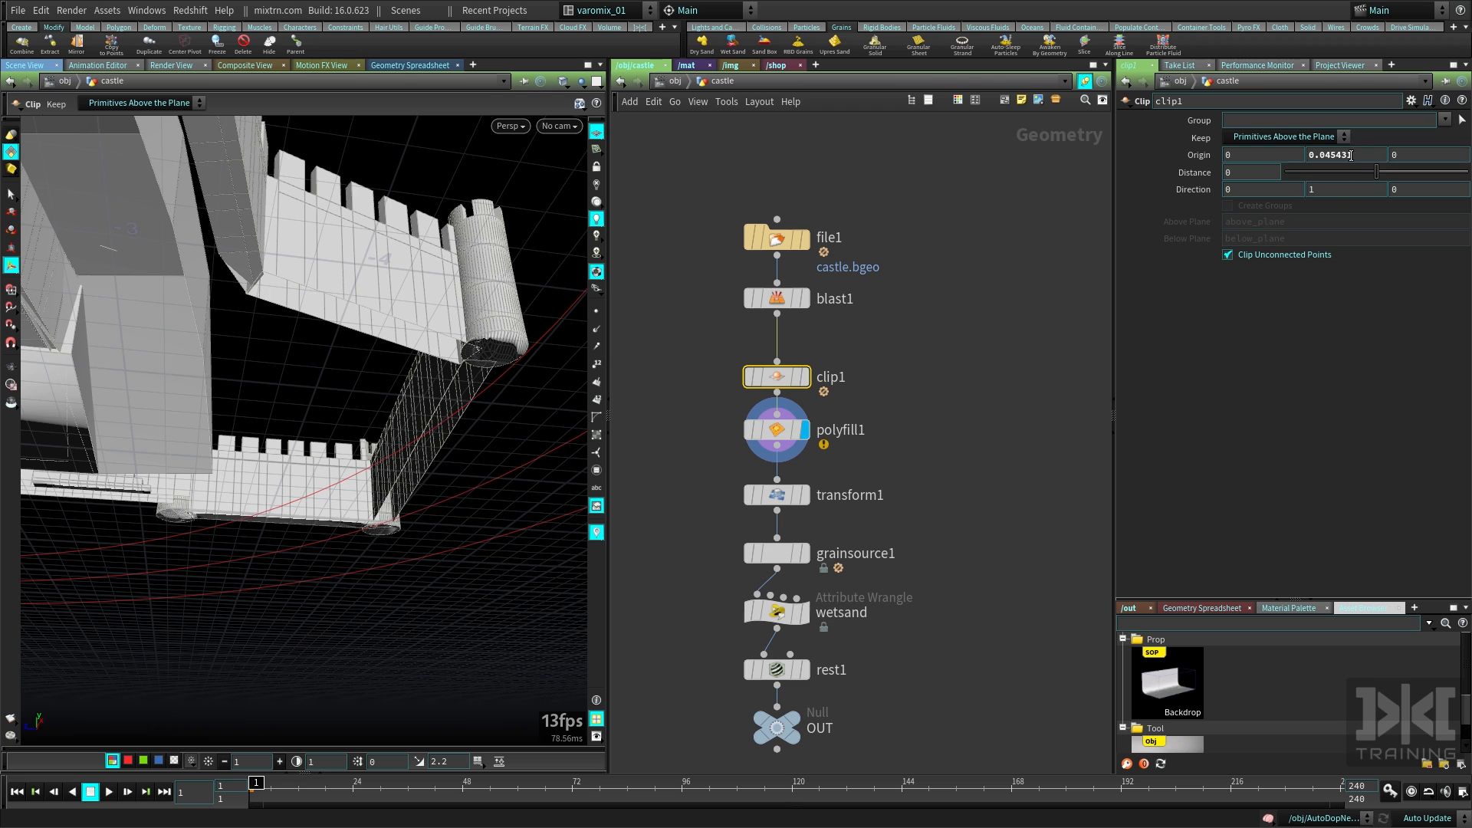
drag(1359, 156, 1332, 158)
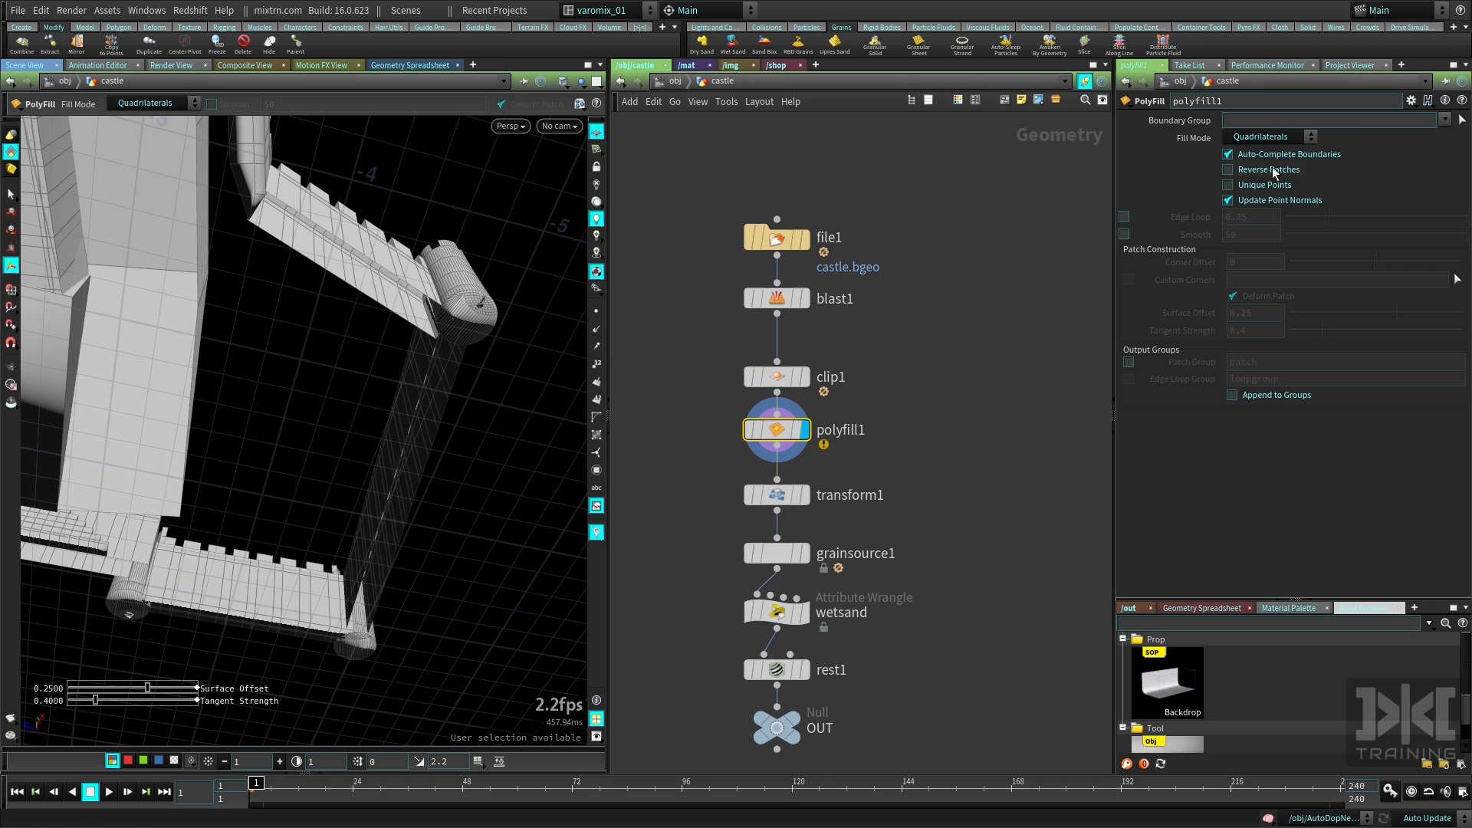
click(1266, 138)
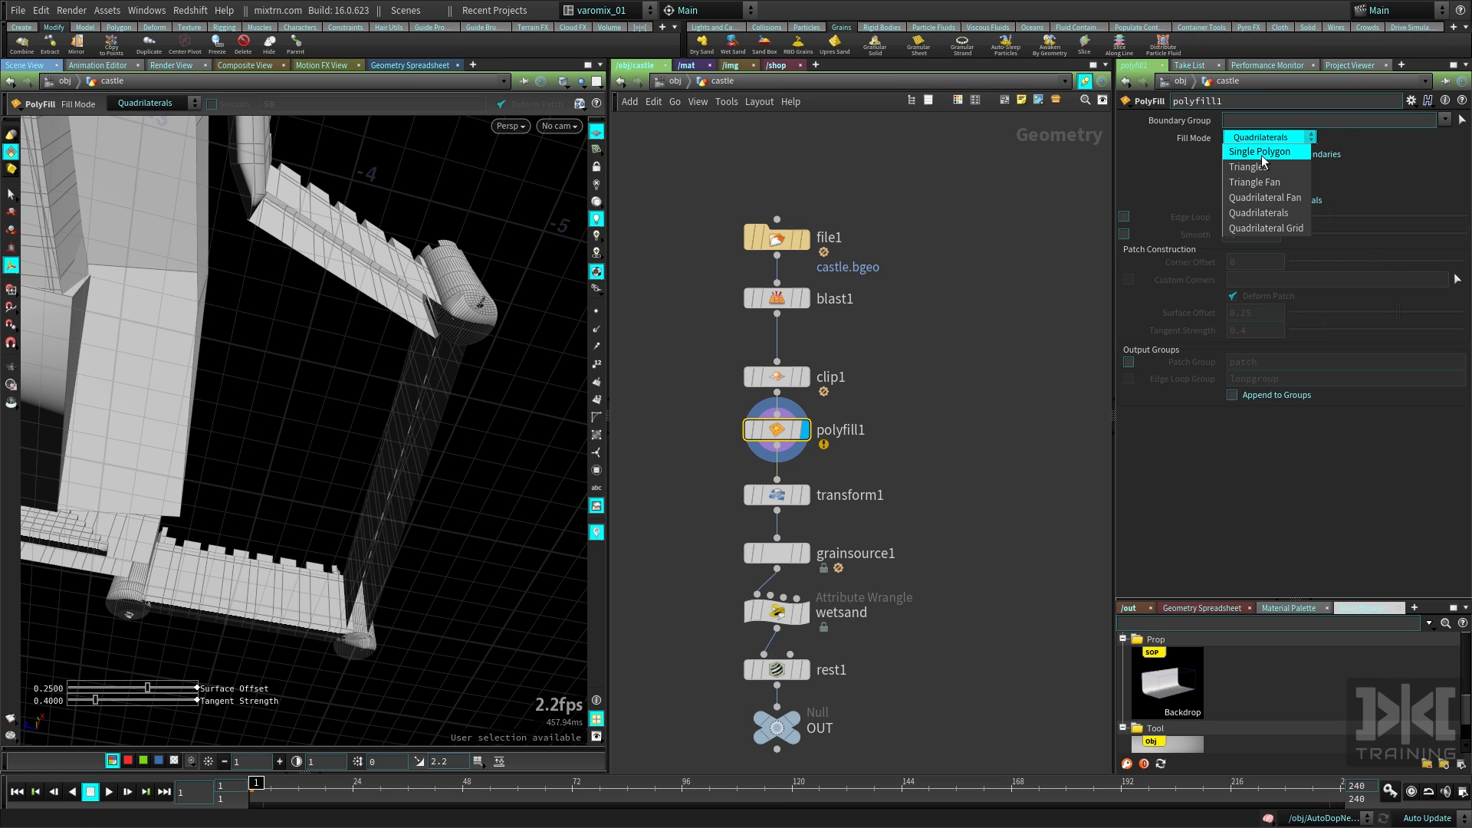
click(1260, 151)
key(Escape)
drag(447, 366, 346, 410)
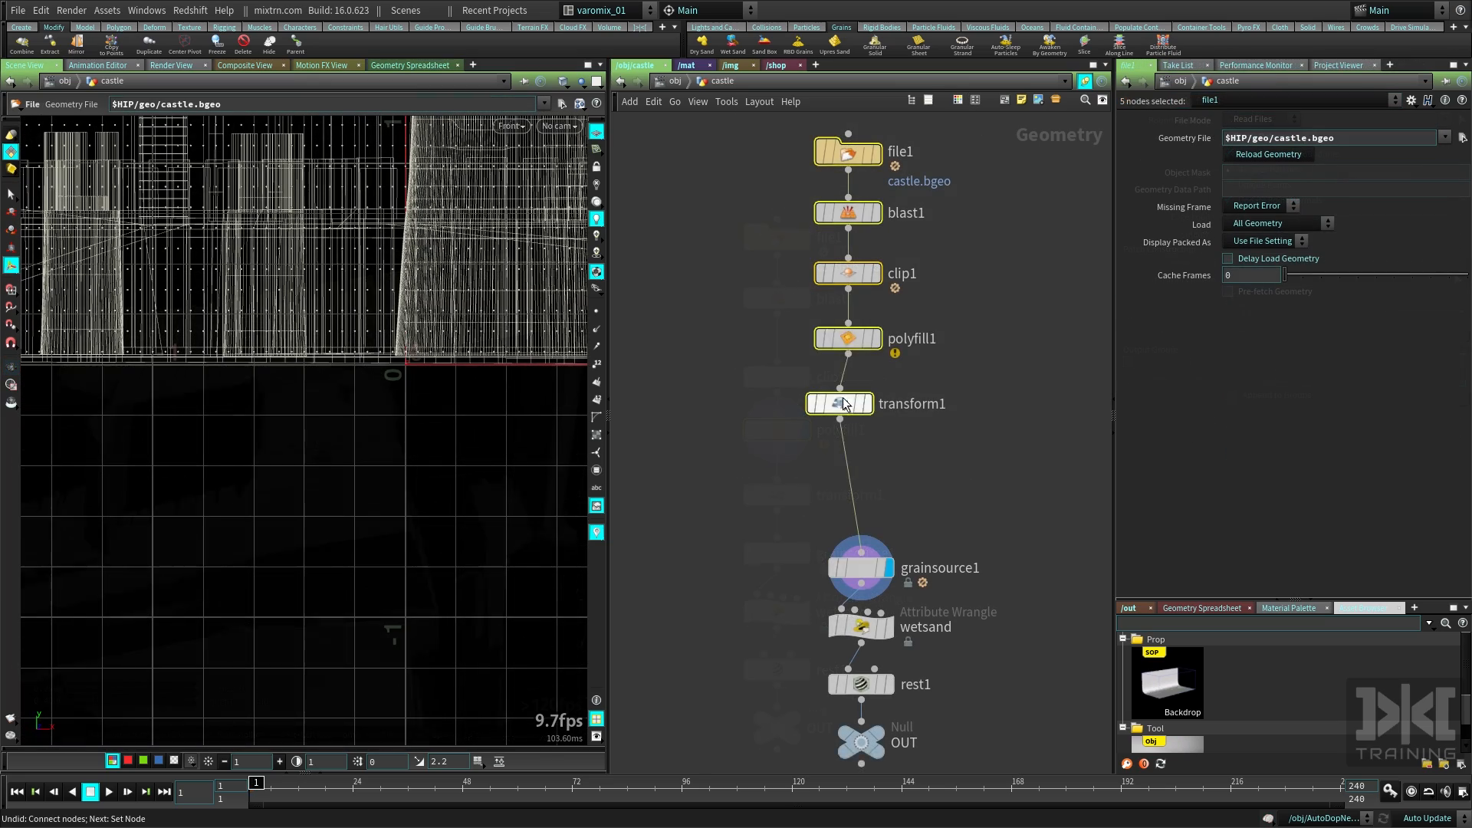
Move the nodes from file1 to transform1 together so the chain sits in line above grainsource1
drag(839, 409, 870, 453)
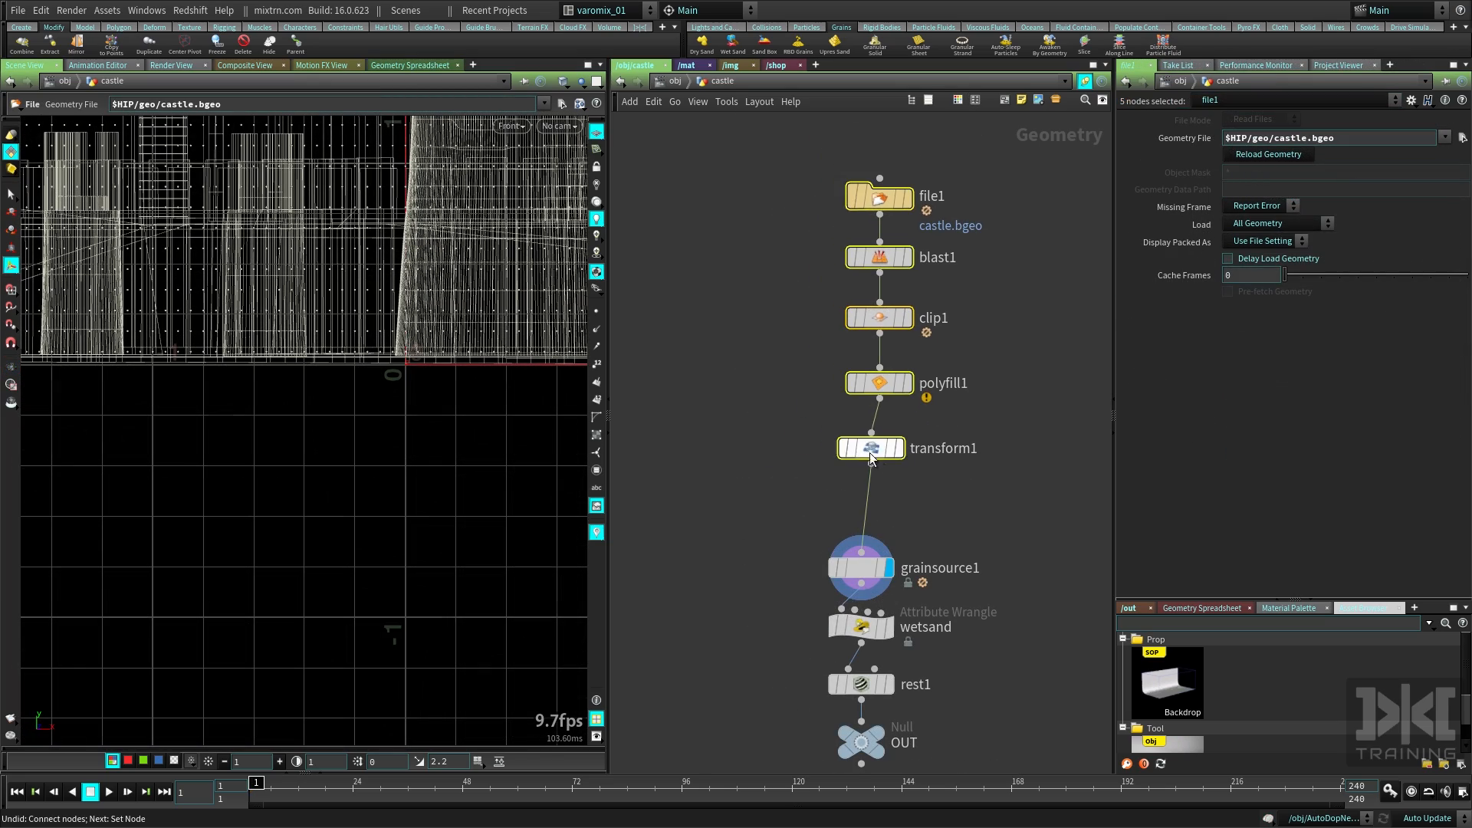
click(822, 488)
drag(794, 514, 916, 331)
drag(874, 452, 856, 478)
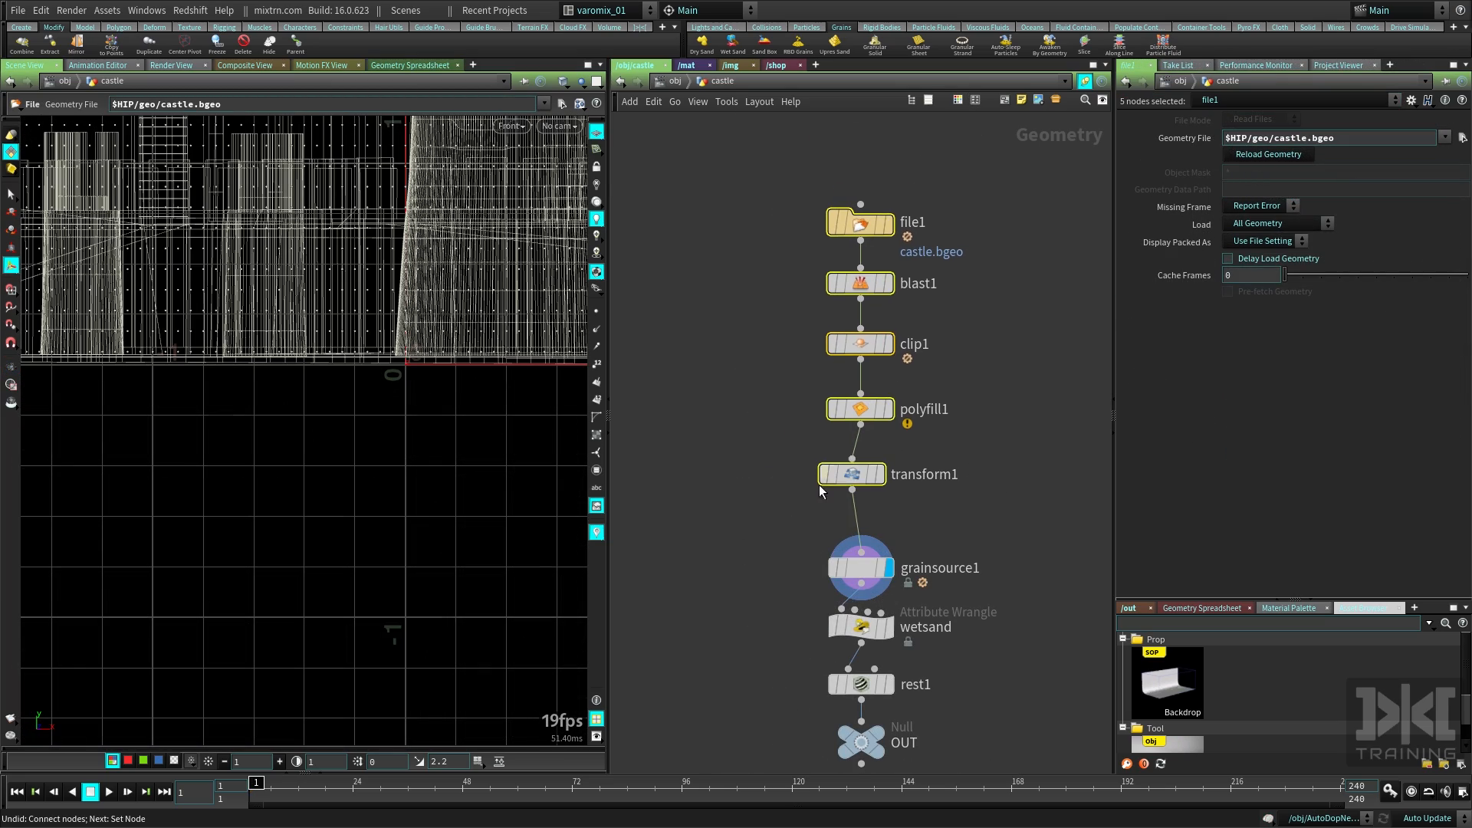
click(782, 503)
Examine the castle geometry at polyfill1 and the resulting grain castle inside AutoDopNetwork
key(space+1)
drag(411, 542, 536, 556)
click(888, 413)
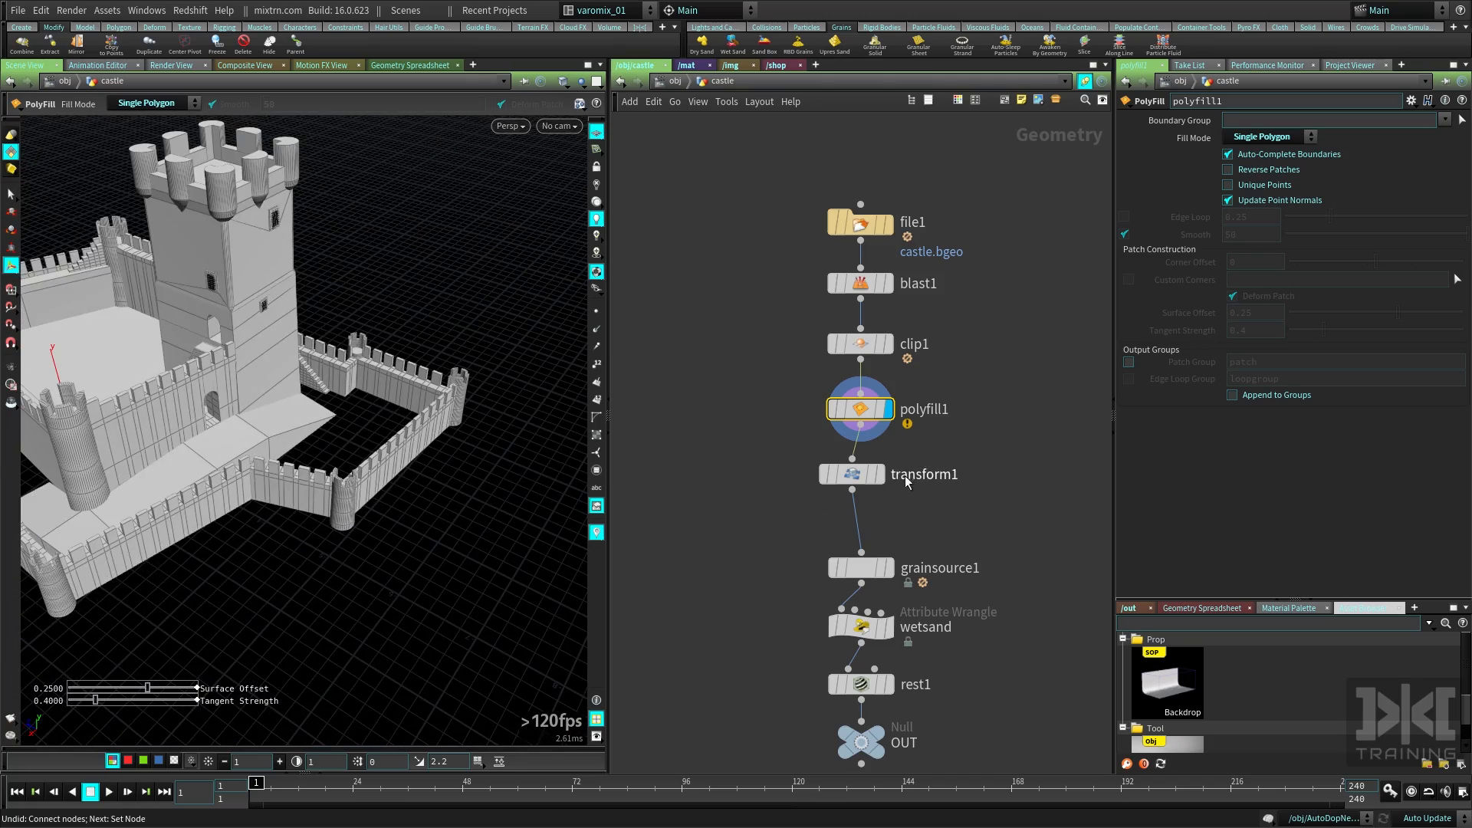
key(u)
drag(408, 504, 576, 510)
double_click(832, 373)
drag(440, 584, 405, 471)
click(726, 329)
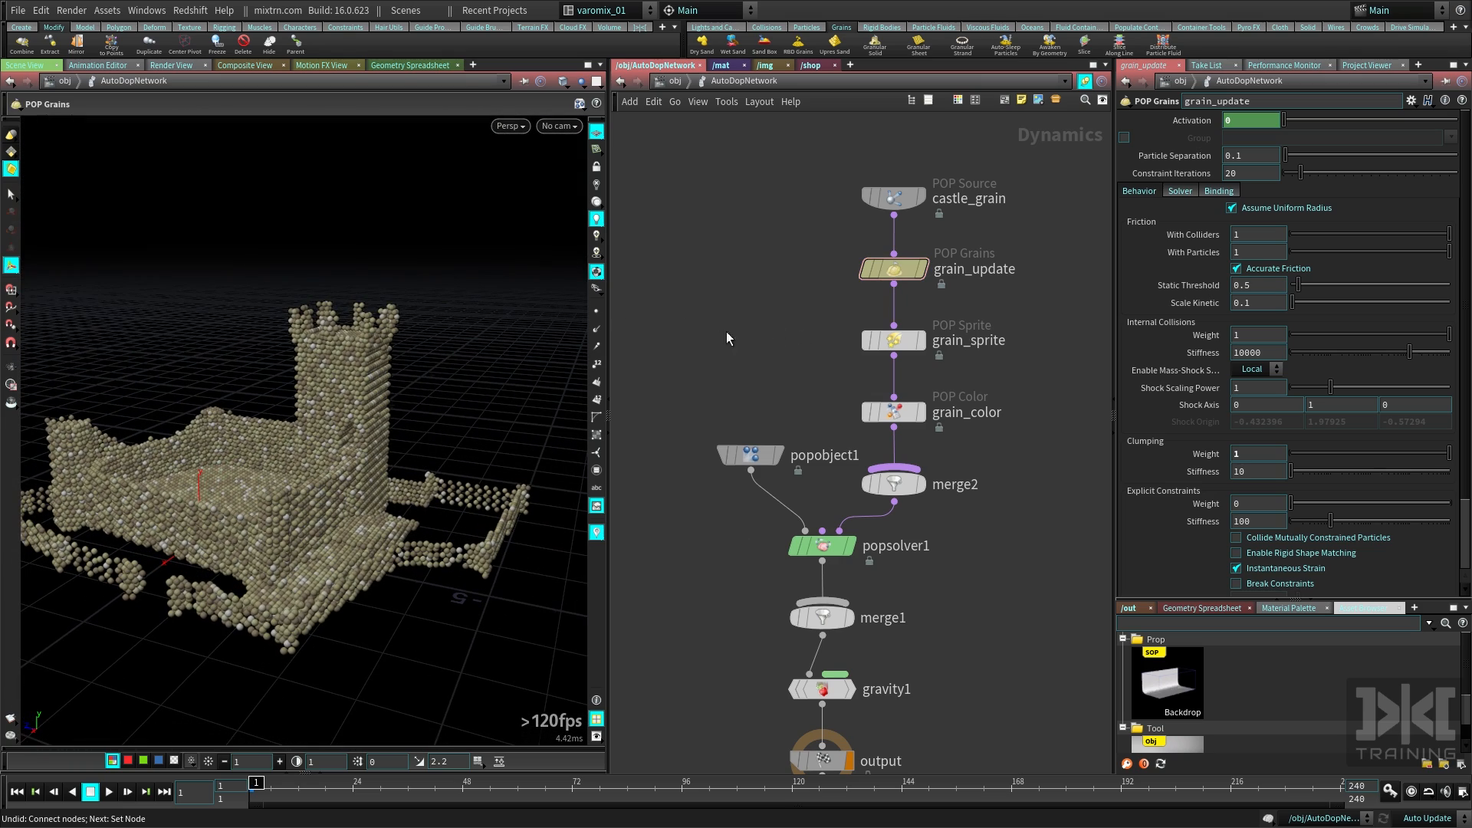
Add a Sphere object named ball at object level and rearrange the castle and AutoDopNetwork nodes
click(675, 81)
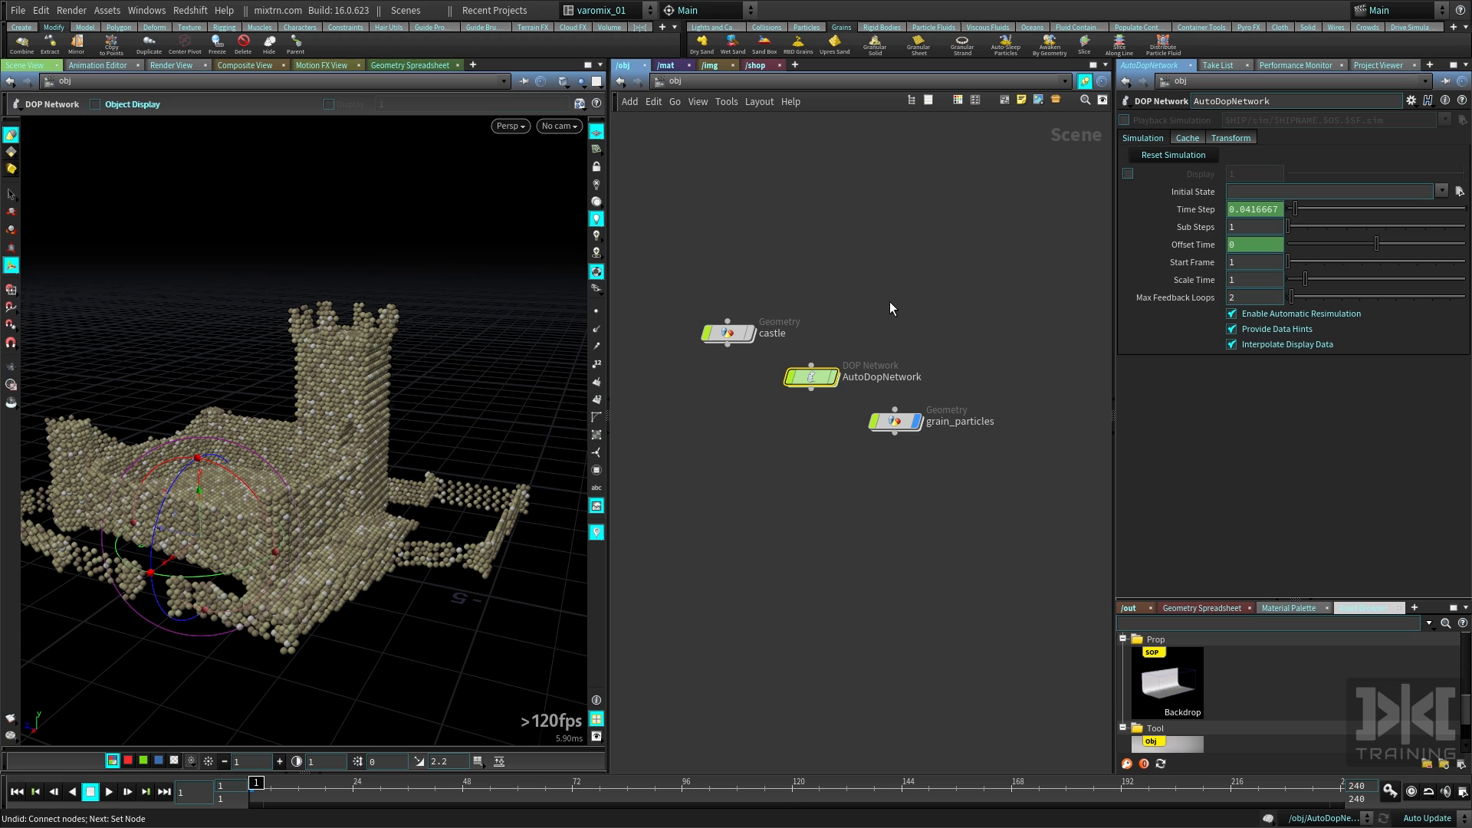
key(Tab)
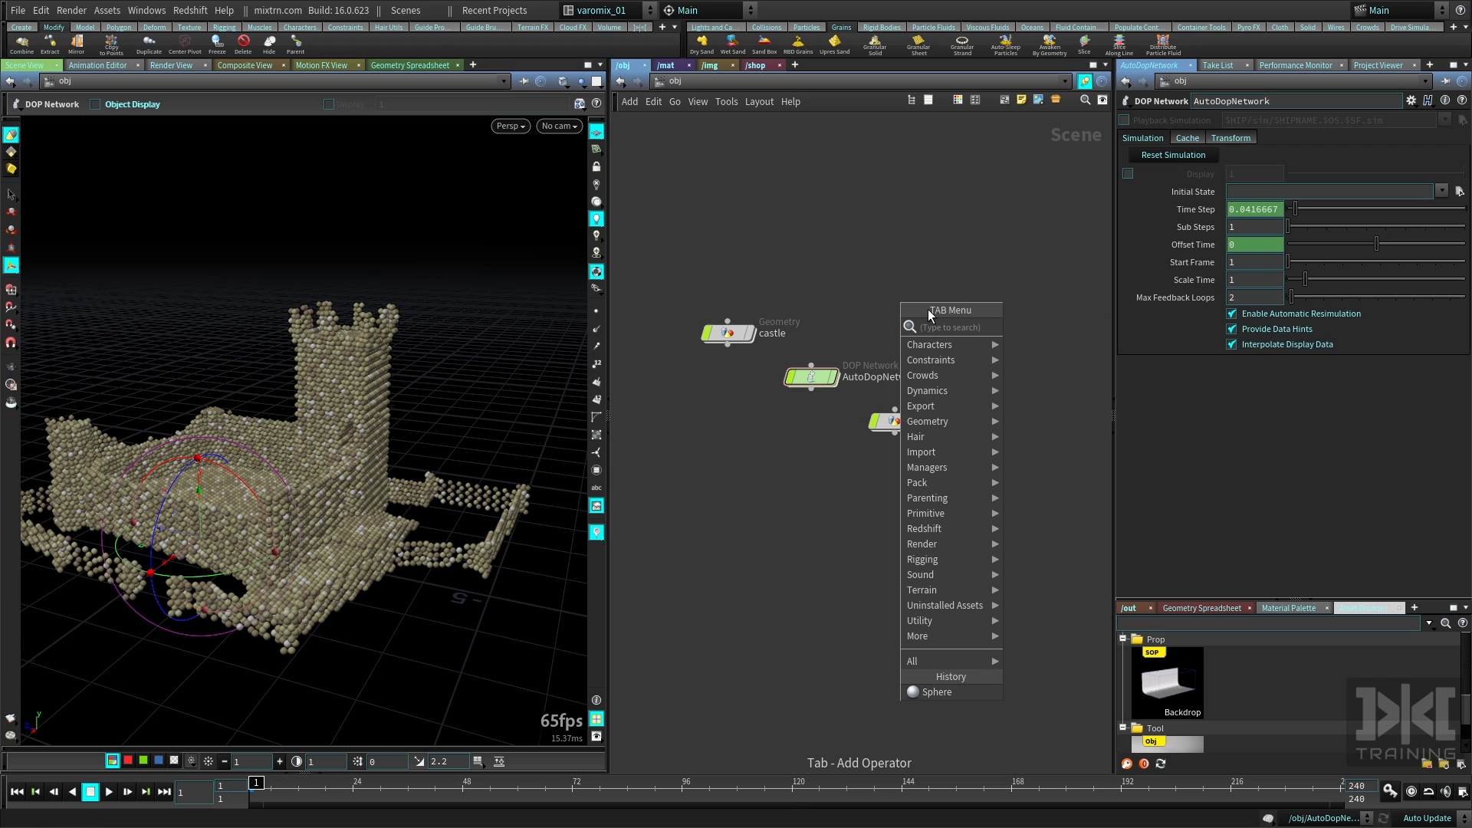
text(b)
key(BackSpace)
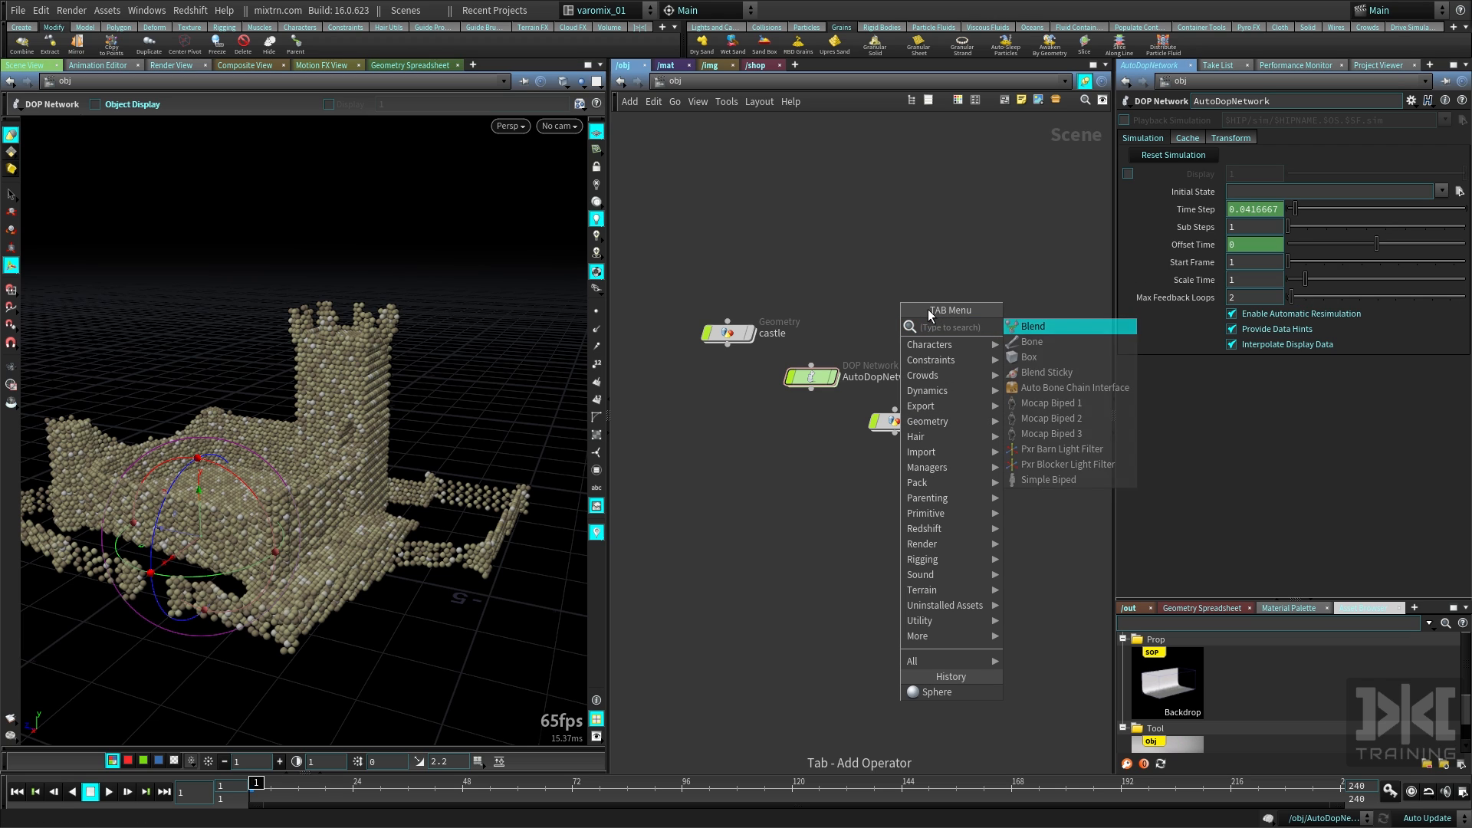
key(Return)
click(988, 350)
click(727, 440)
drag(989, 351, 966, 234)
text(ball)
key(Return)
drag(730, 331, 895, 322)
drag(811, 378, 894, 372)
Inside ball, add a displayed Transform node below sphere1 and show the other scene objects
double_click(966, 233)
right_click(861, 459)
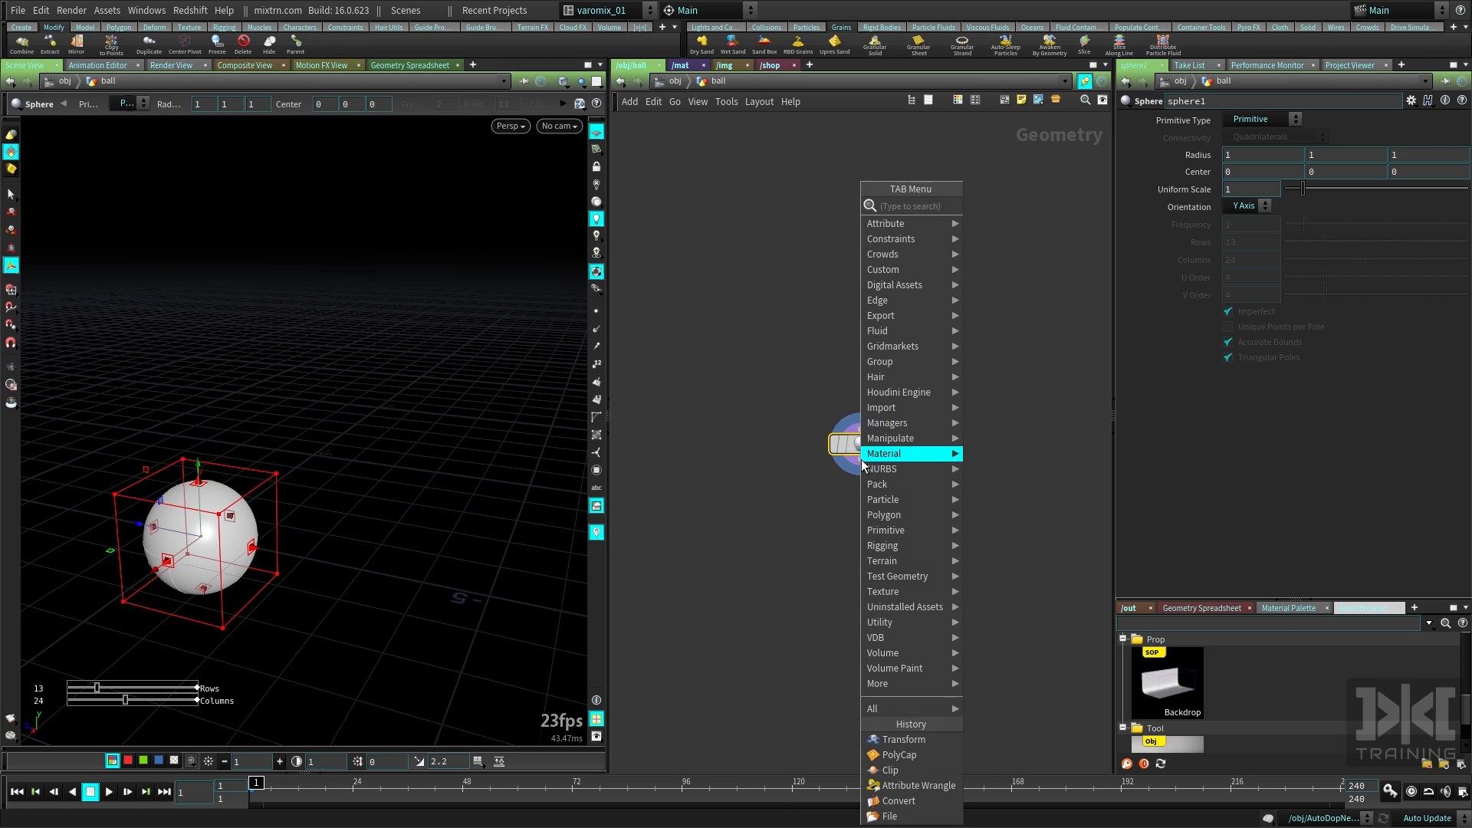
text(tr)
key(Return)
key(Return)
key(space+y)
Configure sphere1 as a Polygon with uniform scale 0.6, Y center ch("scale") and frequency 4
drag(1236, 189, 1327, 190)
text(0.6)
key(Return)
click(1385, 205)
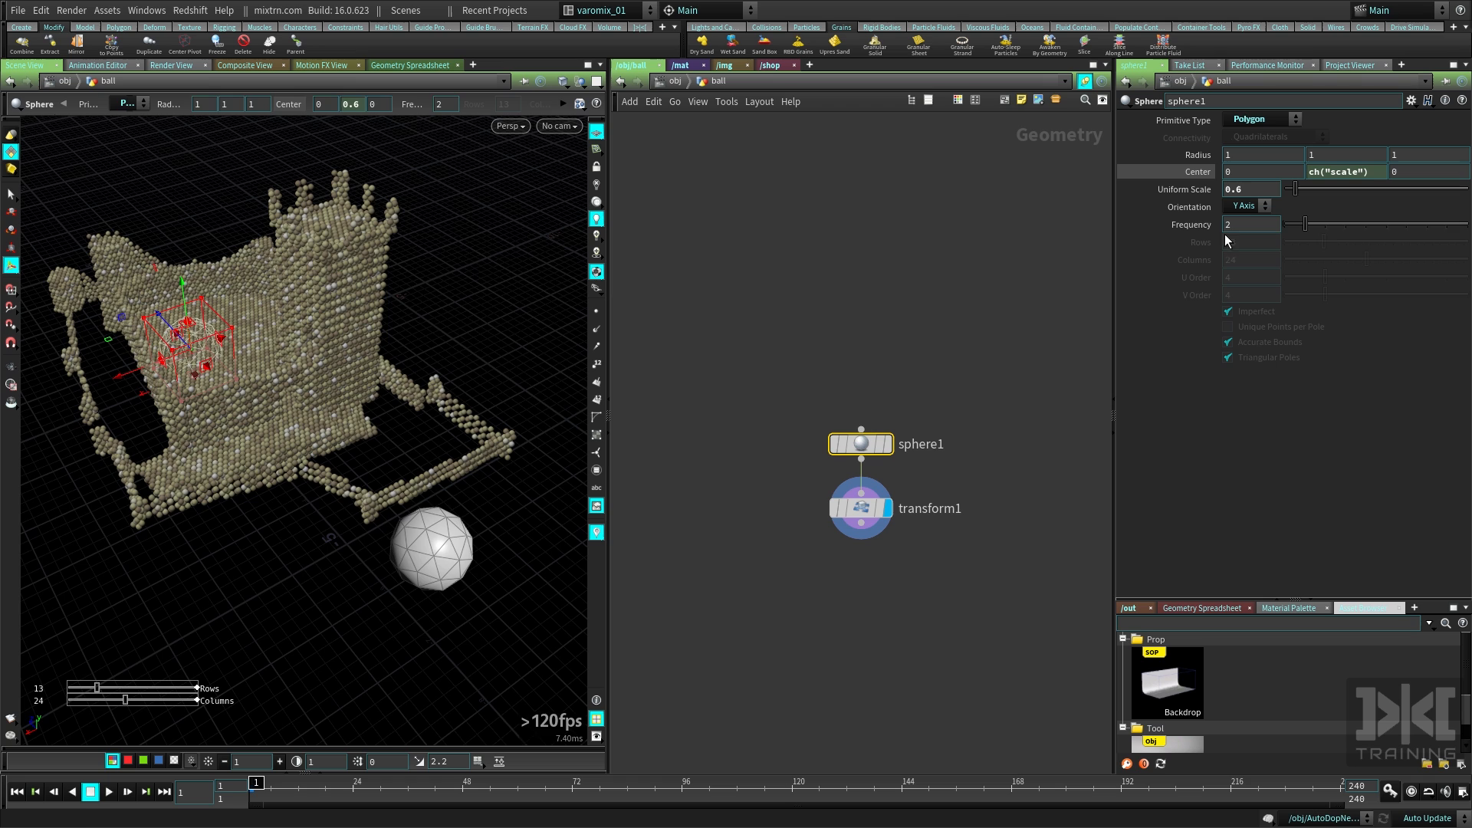
double_click(1228, 225)
text(4)
key(Return)
Add an Attribute Wrangle node connected and displayed below transform1
alt+drag(414, 606, 485, 530)
alt+drag(374, 466, 426, 498)
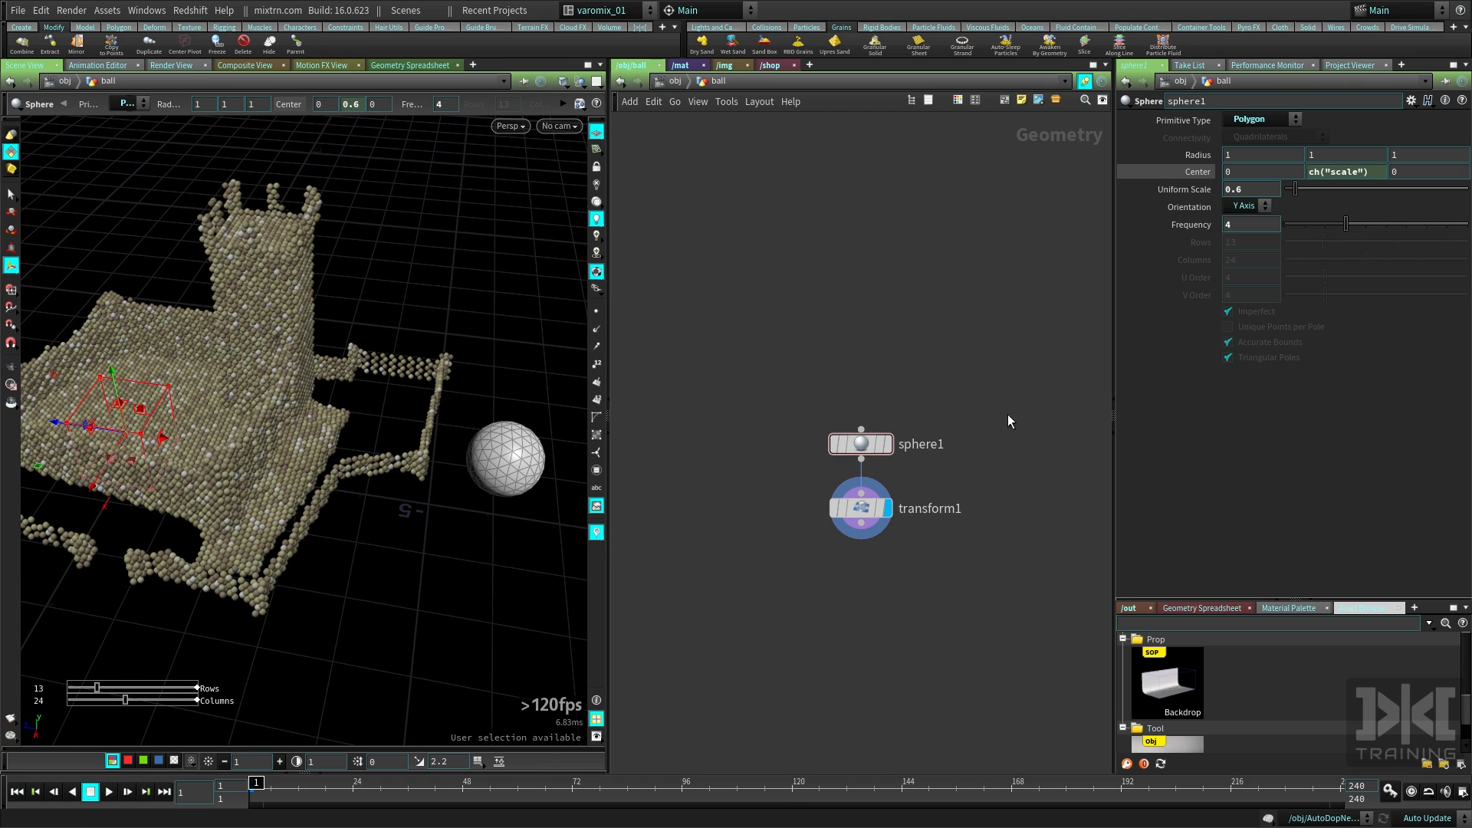
alt+middle_drag(455, 520, 453, 499)
alt+drag(453, 500, 445, 597)
middle_drag(774, 610, 768, 488)
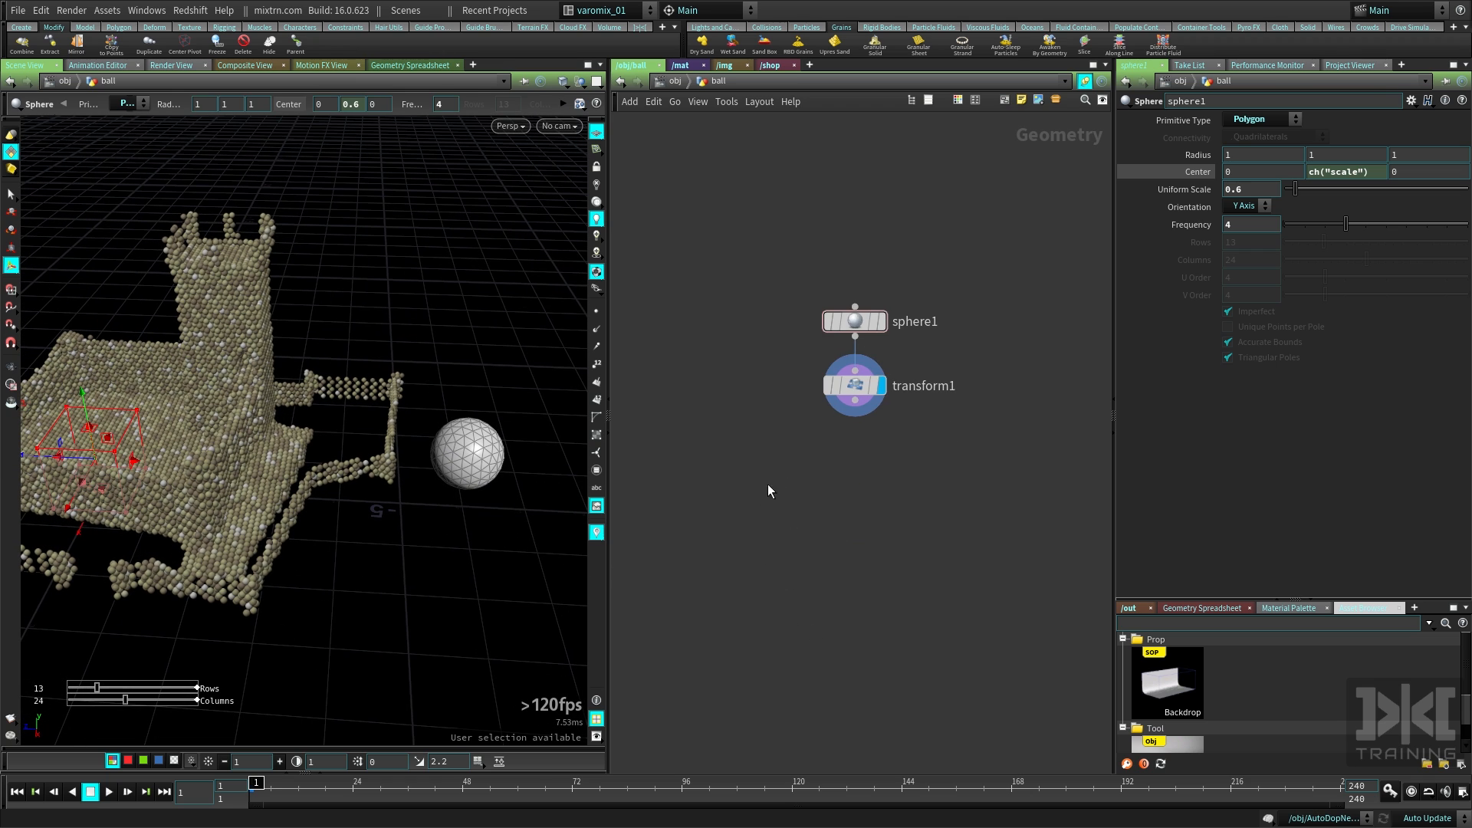
drag(761, 297, 875, 486)
key(Tab)
text(wr)
key(Return)
click(849, 464)
Enter the VEXpression @v = set(0, 0, 15); in the wrangle to give the ball an initial velocity
click(1258, 275)
text(@)
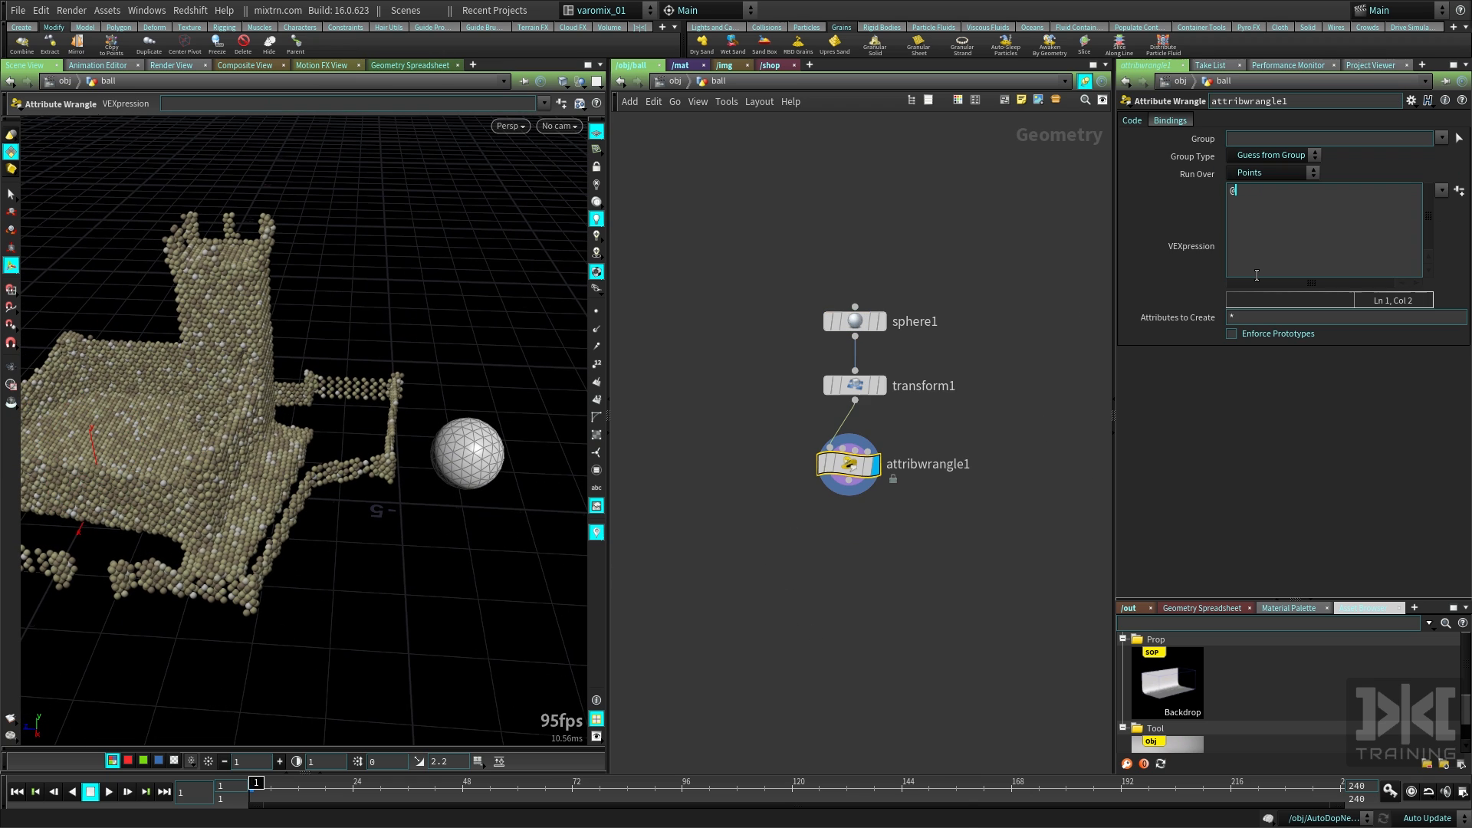
text(v = set(0,)
text(;)
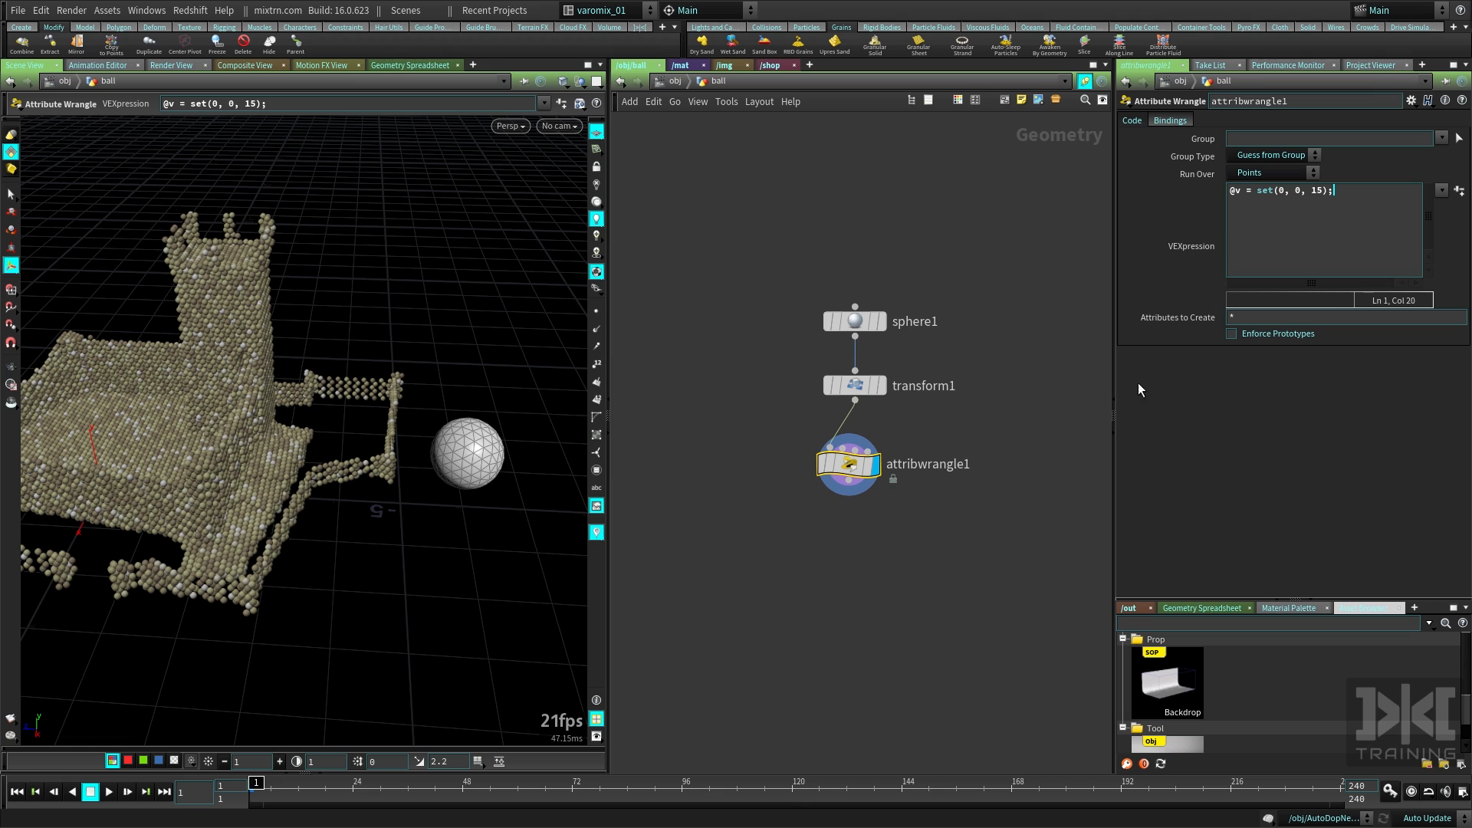
Align attribwrangle1 beneath transform1, return to the object level and convert the ball into an RBD object
drag(850, 466, 856, 446)
click(842, 522)
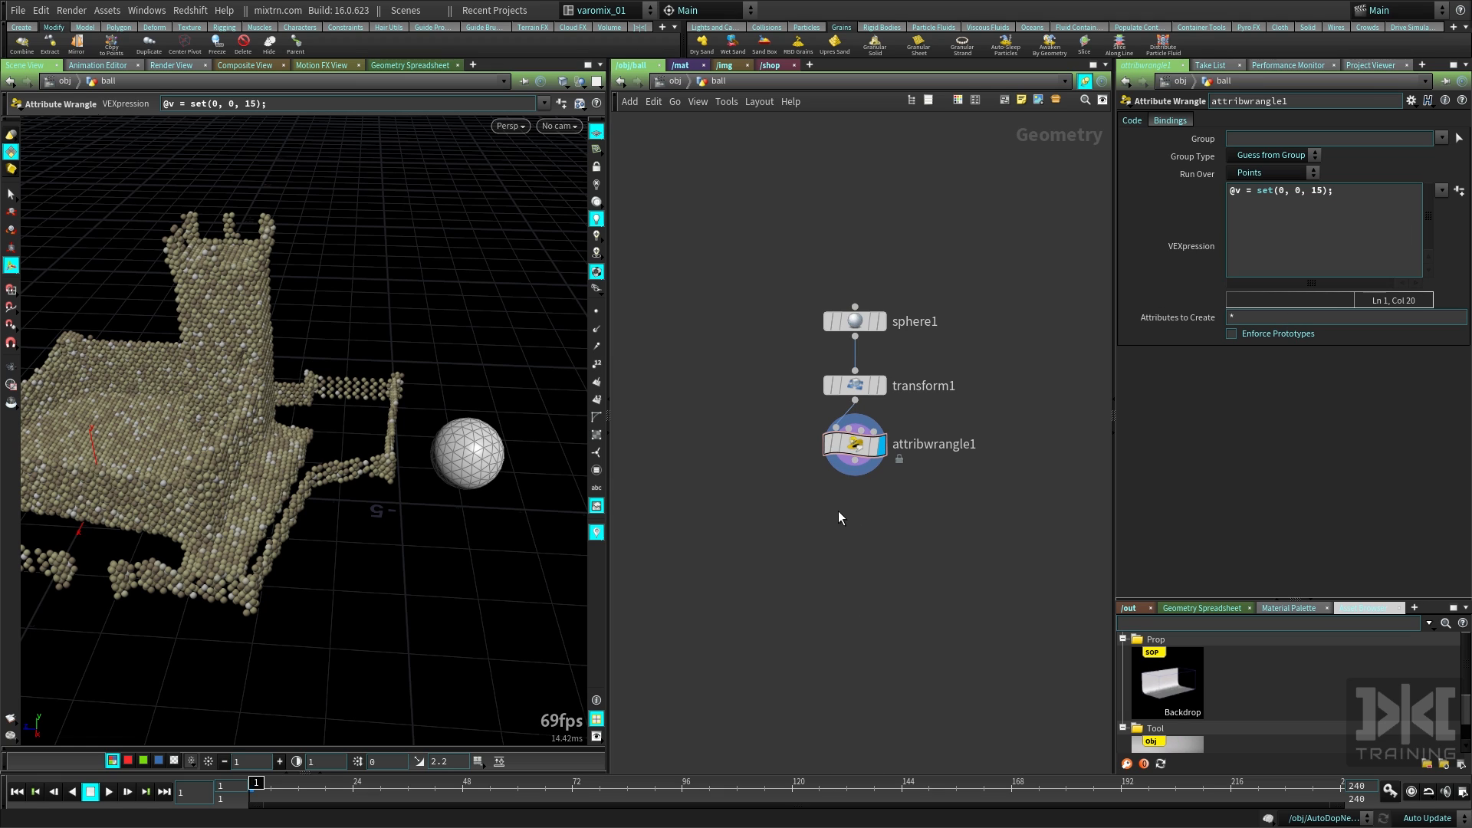
key(u)
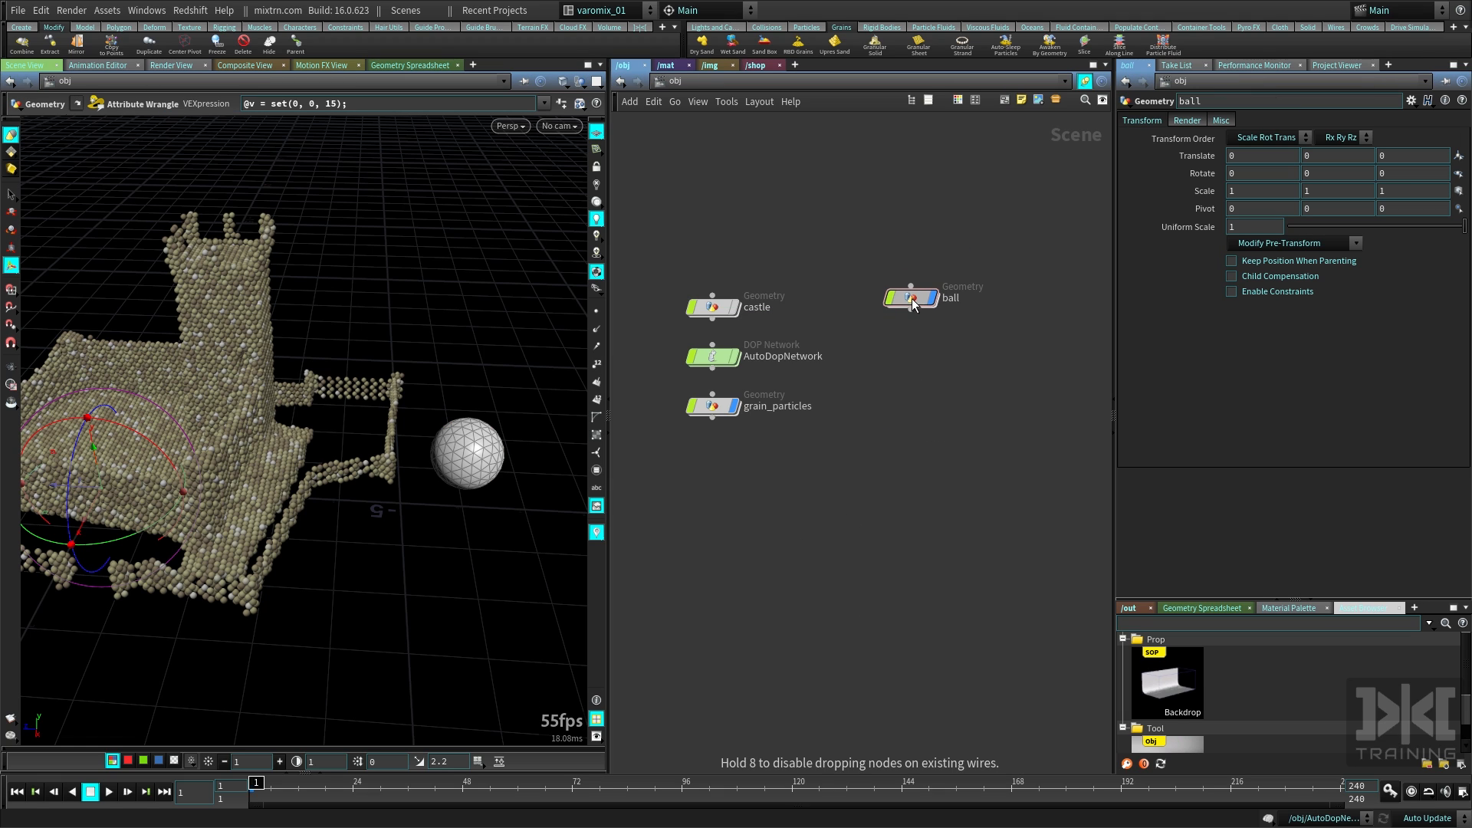
click(913, 297)
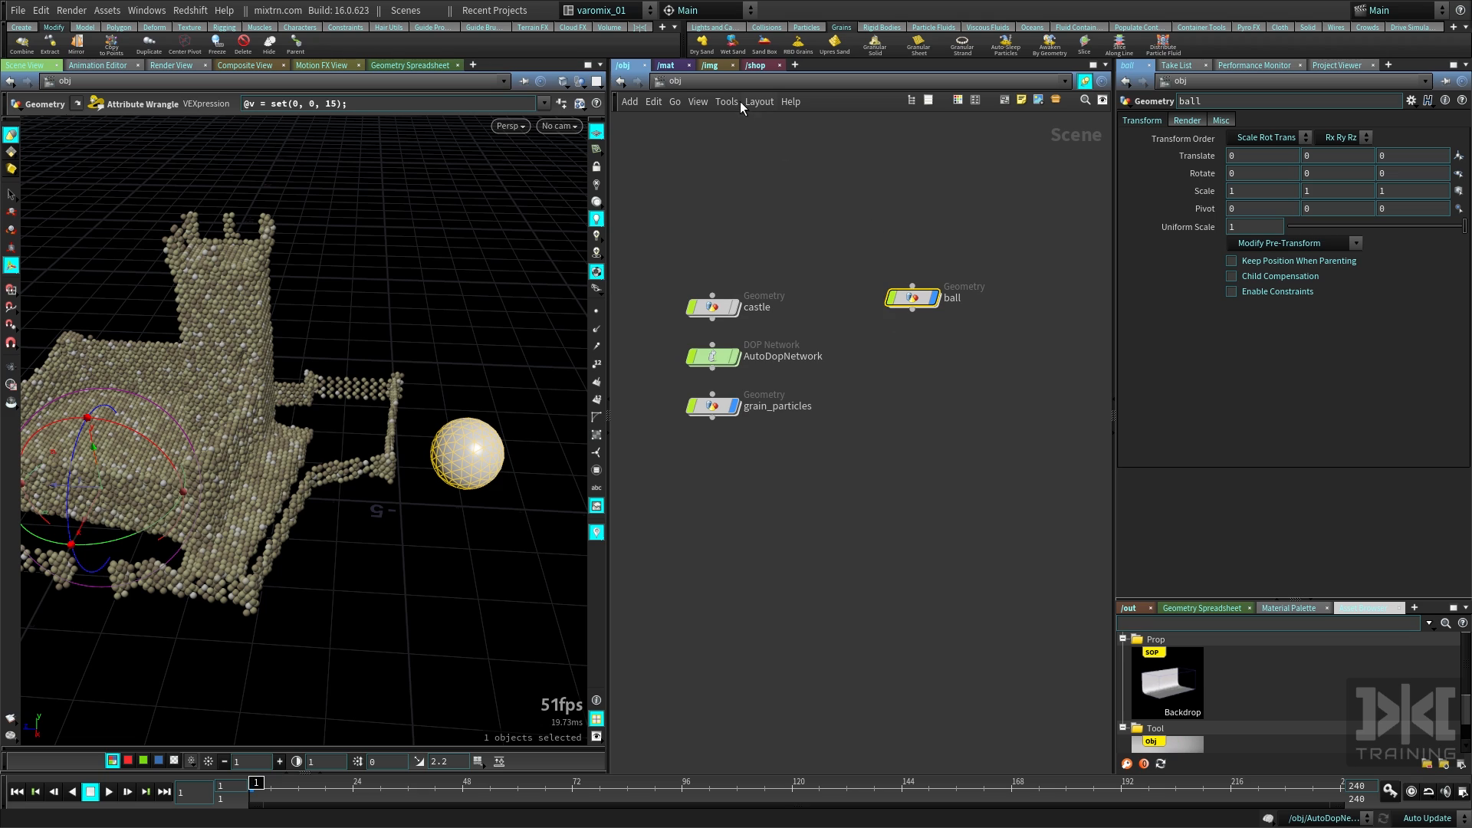
click(811, 27)
click(890, 27)
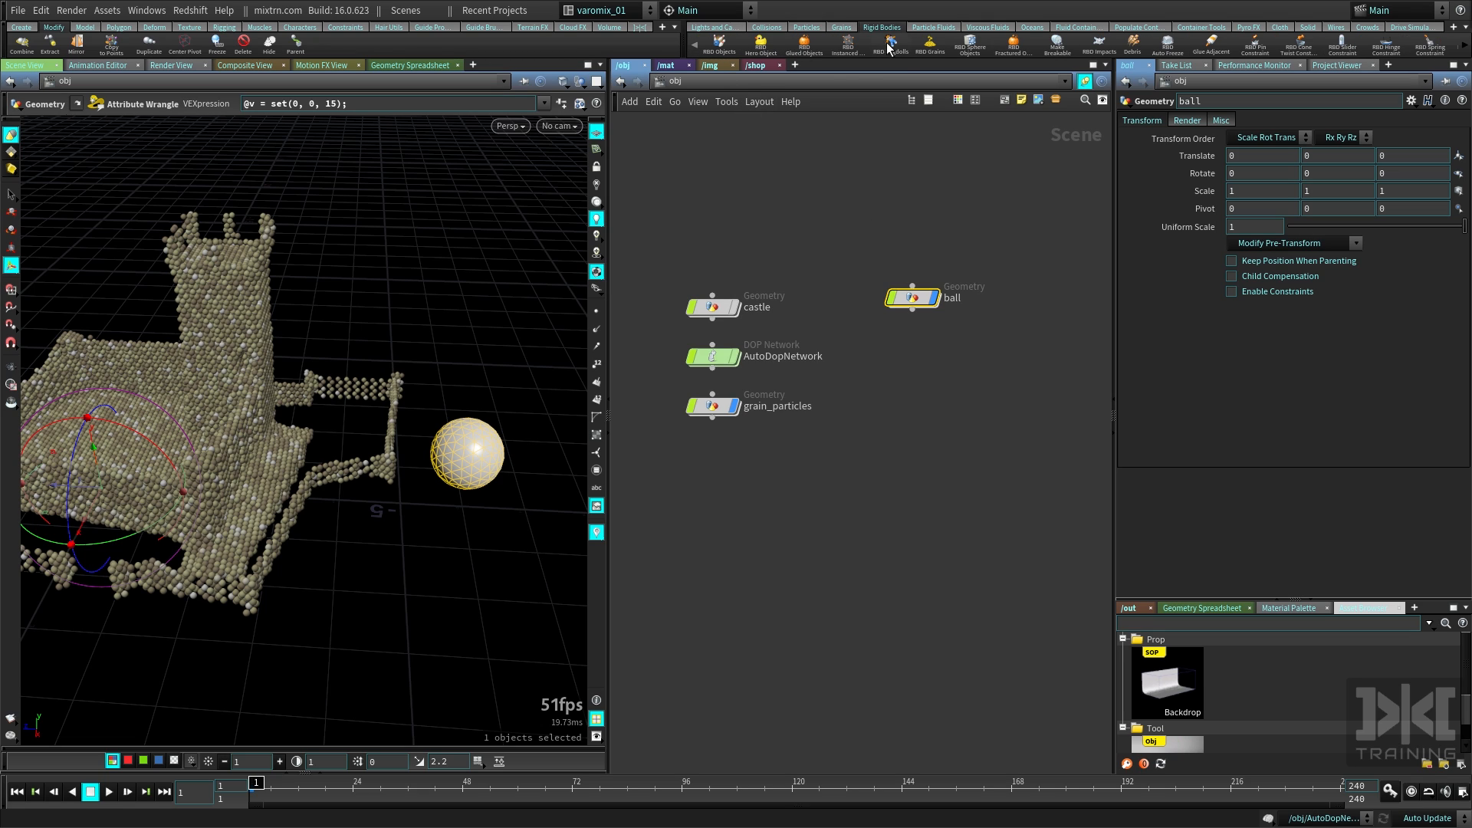
click(720, 48)
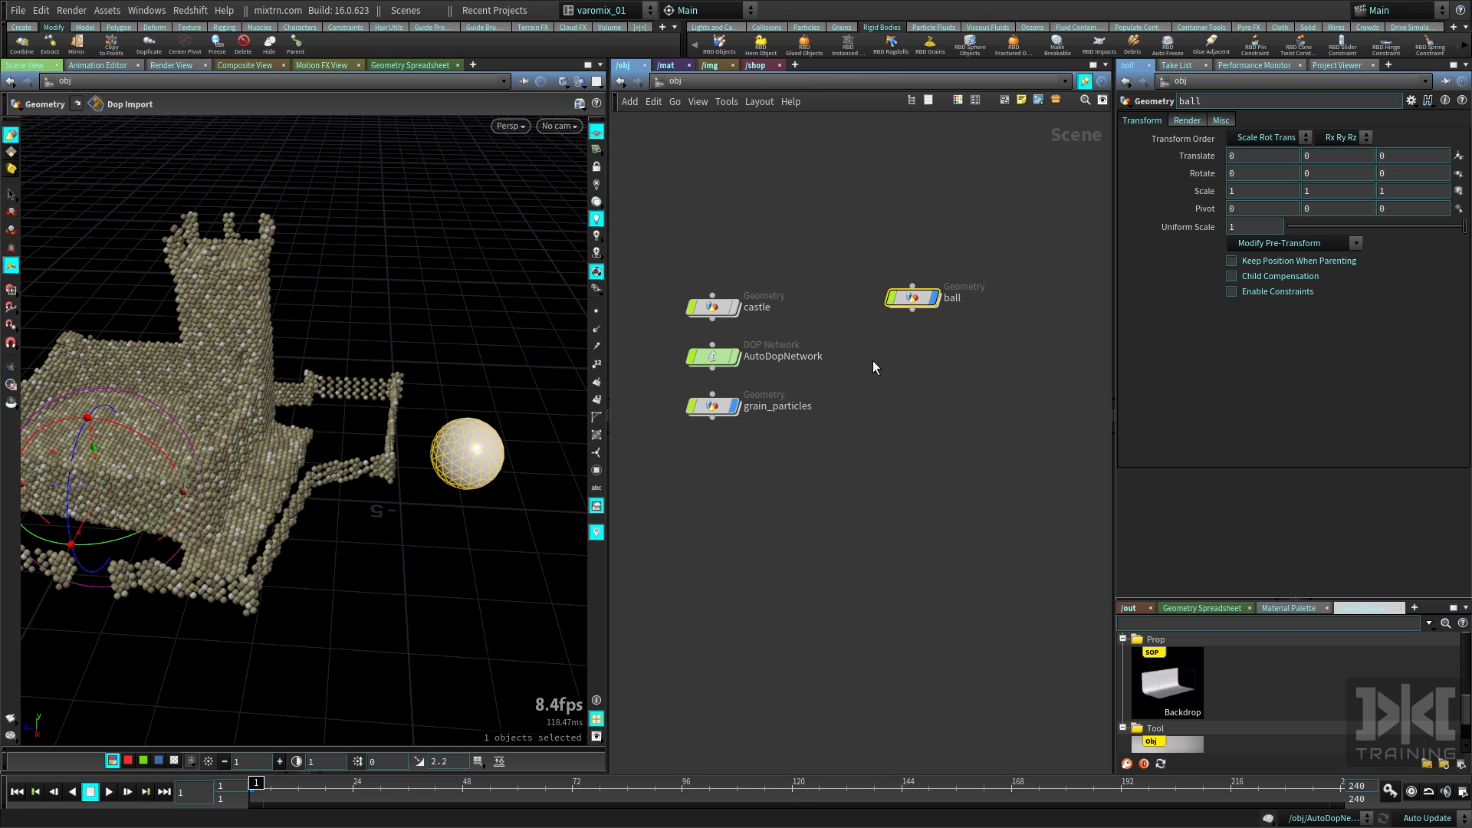
Open AutoDopNetwork, lay out its nodes and select the ball's RBD Packed Object node
double_click(720, 356)
key(l)
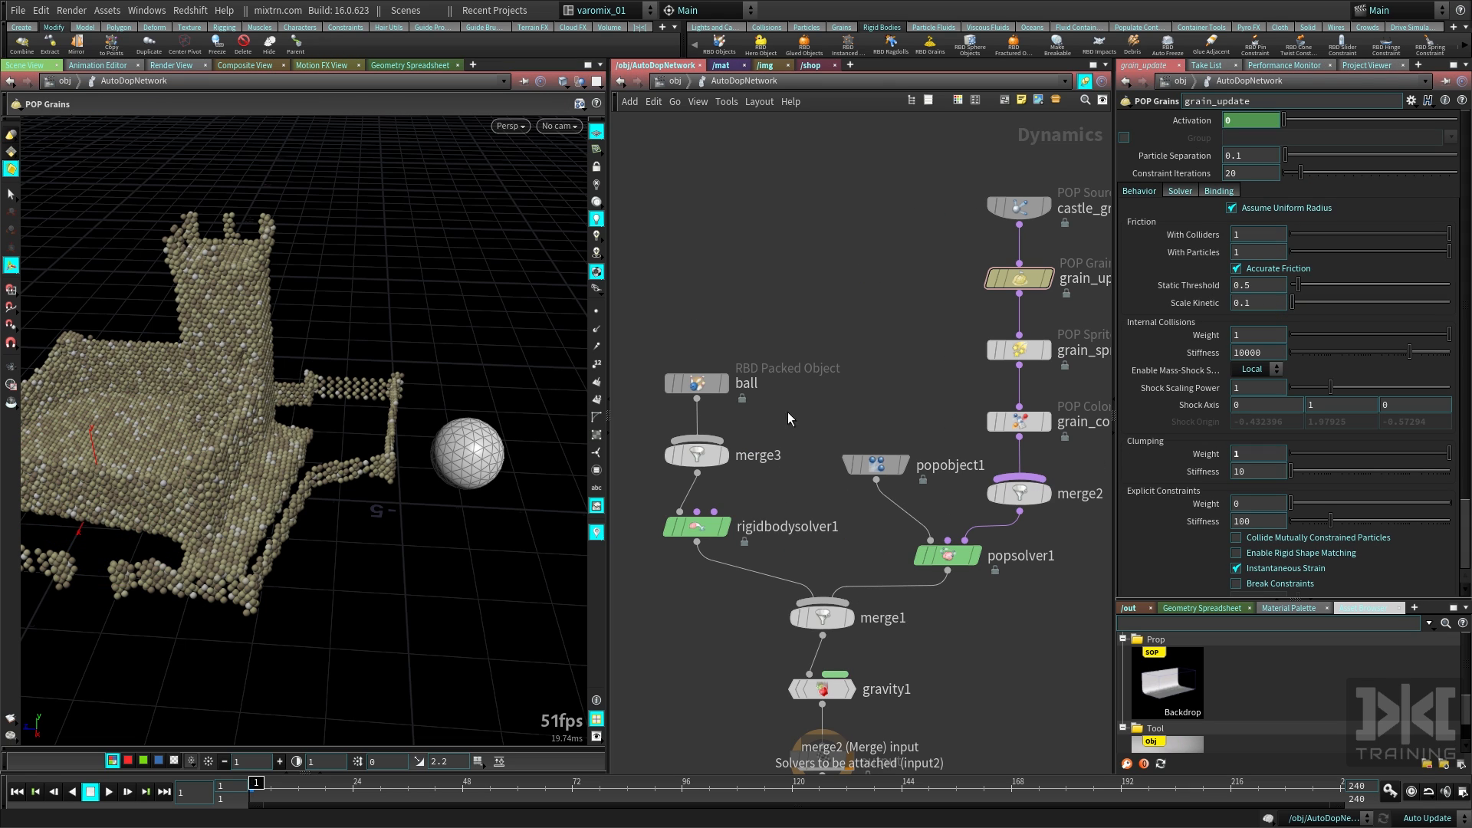
scroll(788, 412, up, 3)
click(734, 342)
middle_drag(867, 239, 845, 282)
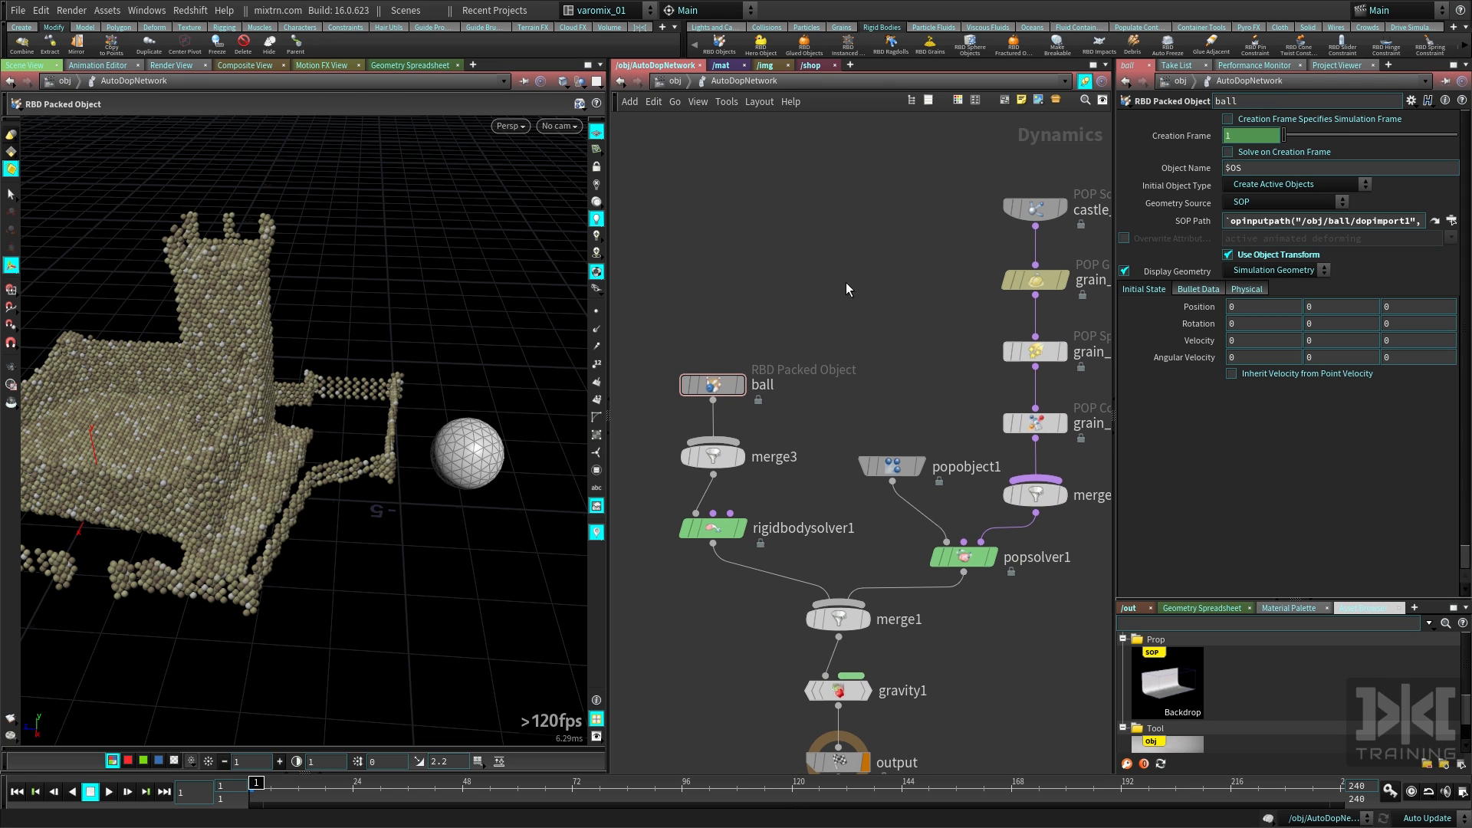
Add a ground plane collider to the simulation and lay out the AutoDopNetwork nodes again
click(767, 27)
click(792, 44)
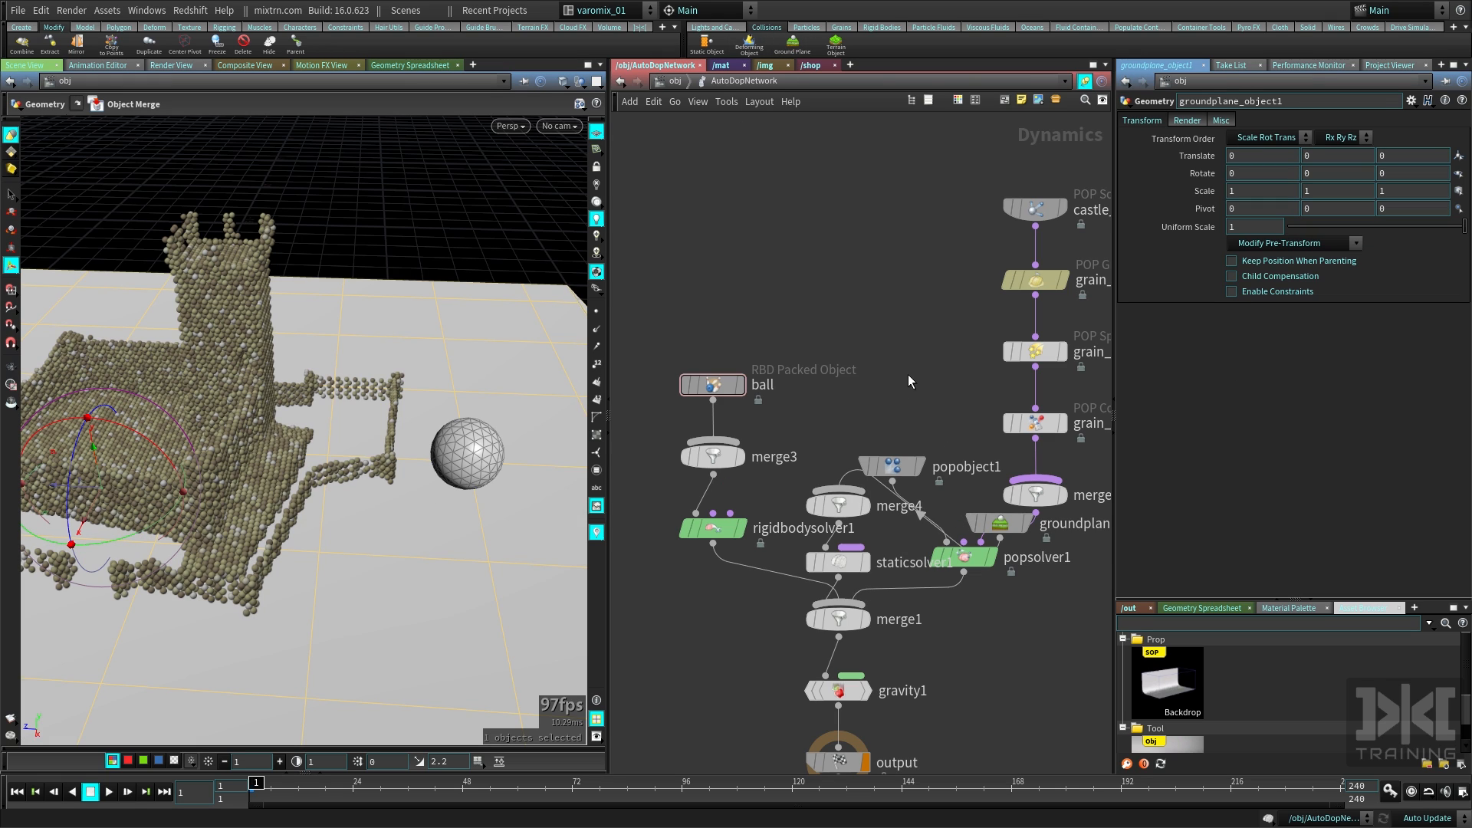
key(l)
middle_drag(946, 358, 979, 273)
middle_drag(698, 522, 791, 557)
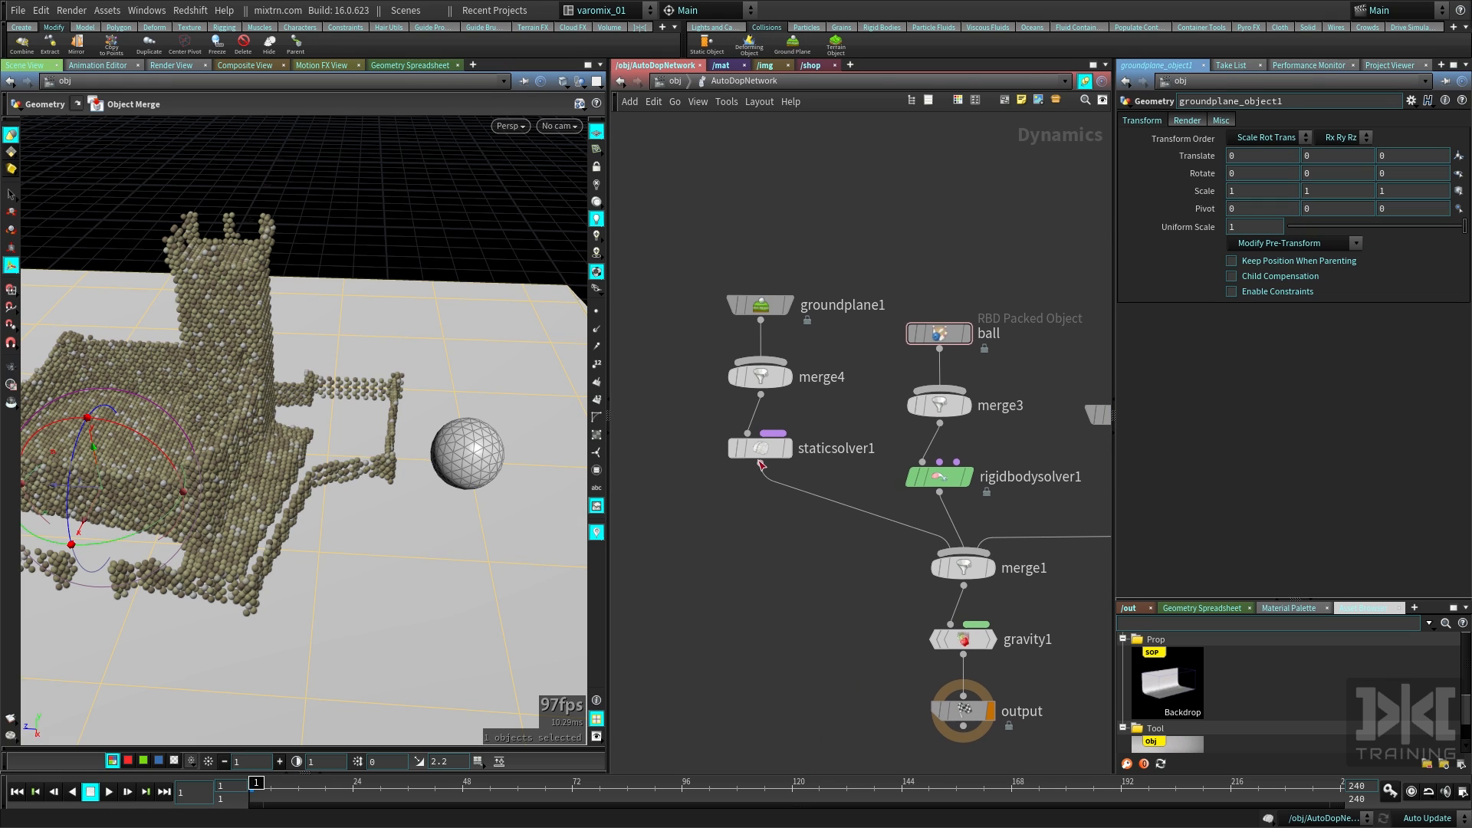
Turn off Display Proxy Geometry on groundplane1 and hide groundplane_object1 at the object level
click(752, 304)
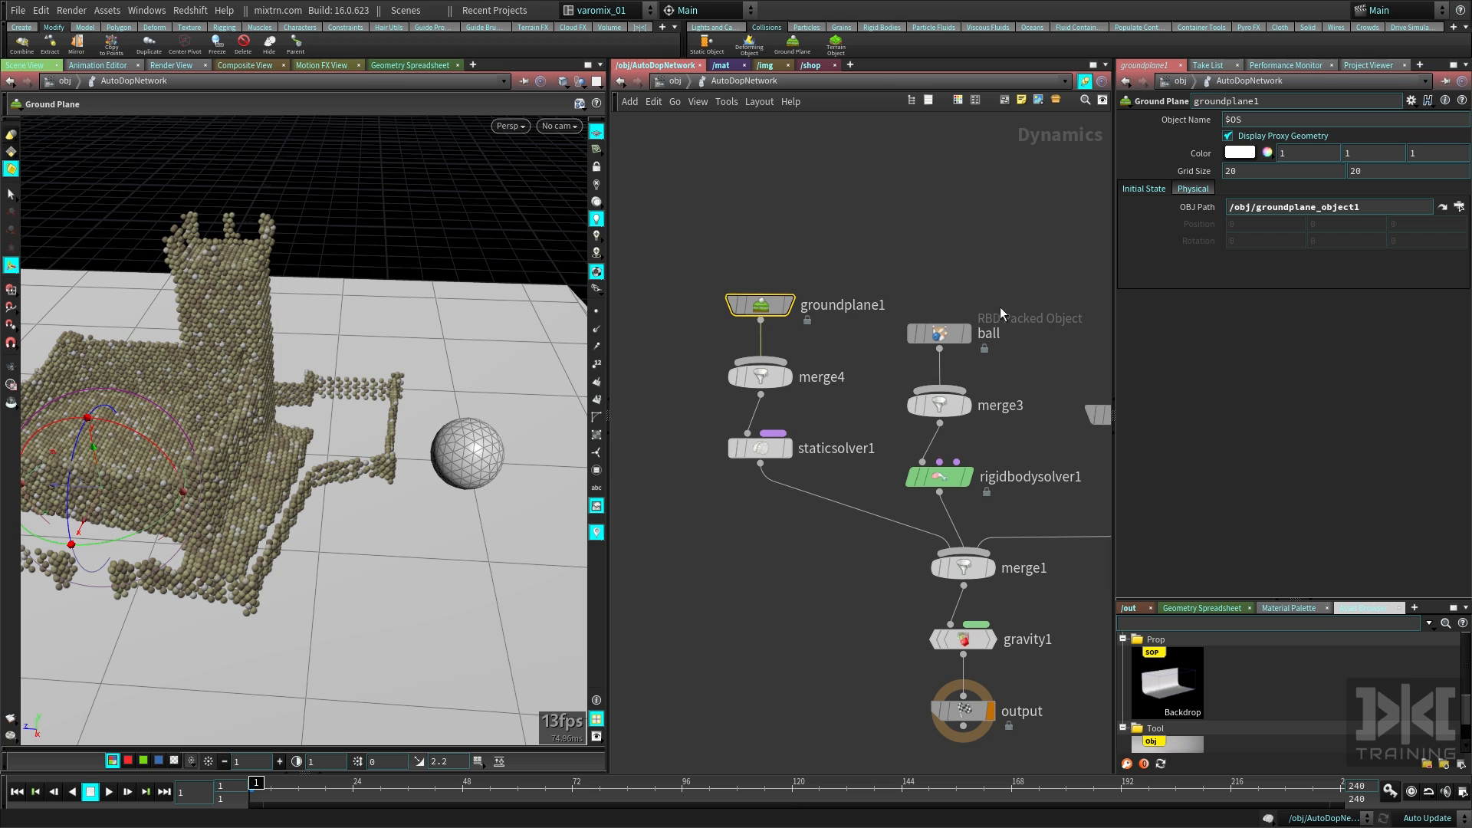
click(1275, 135)
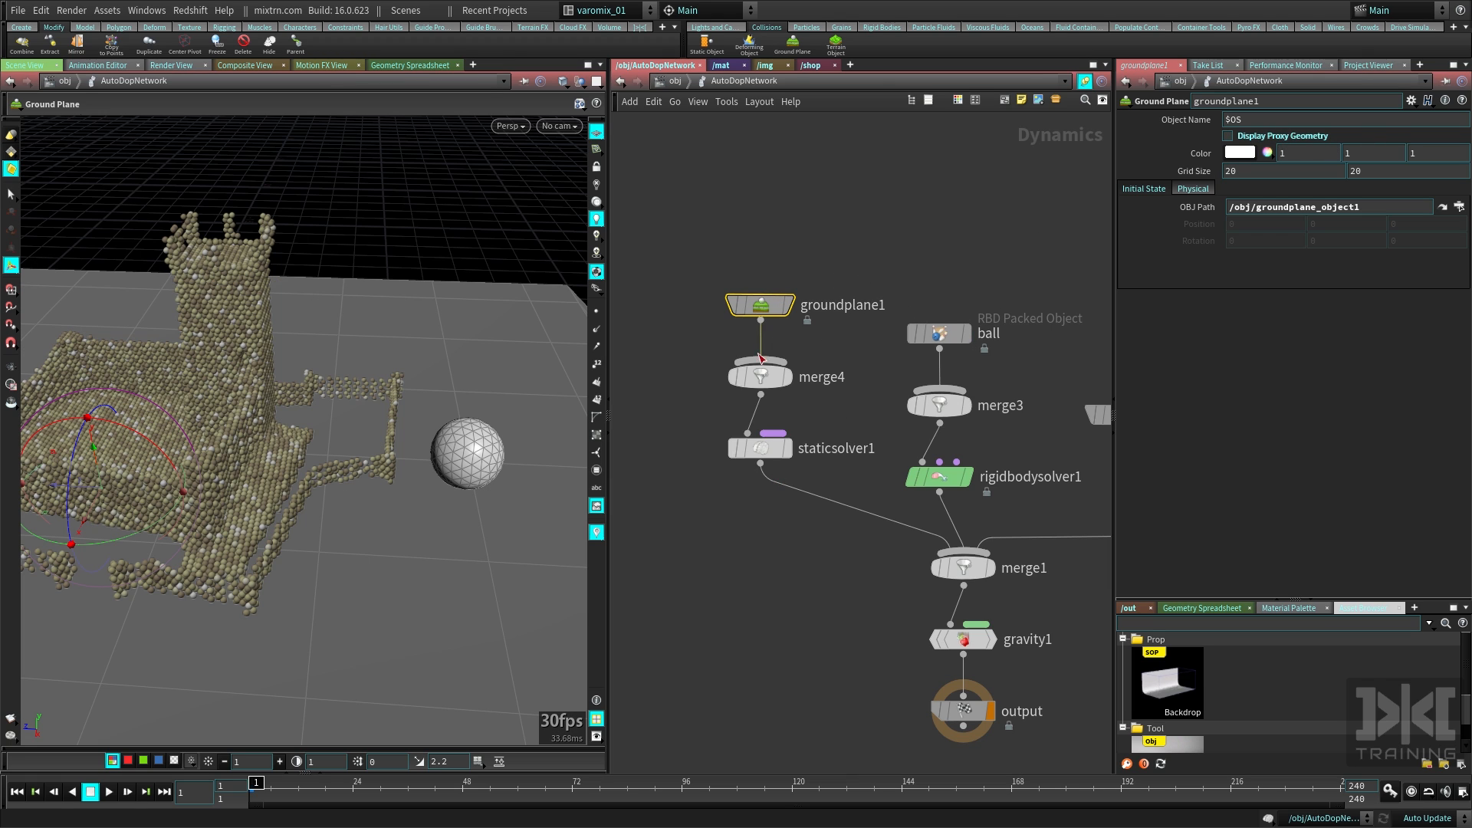
key(u)
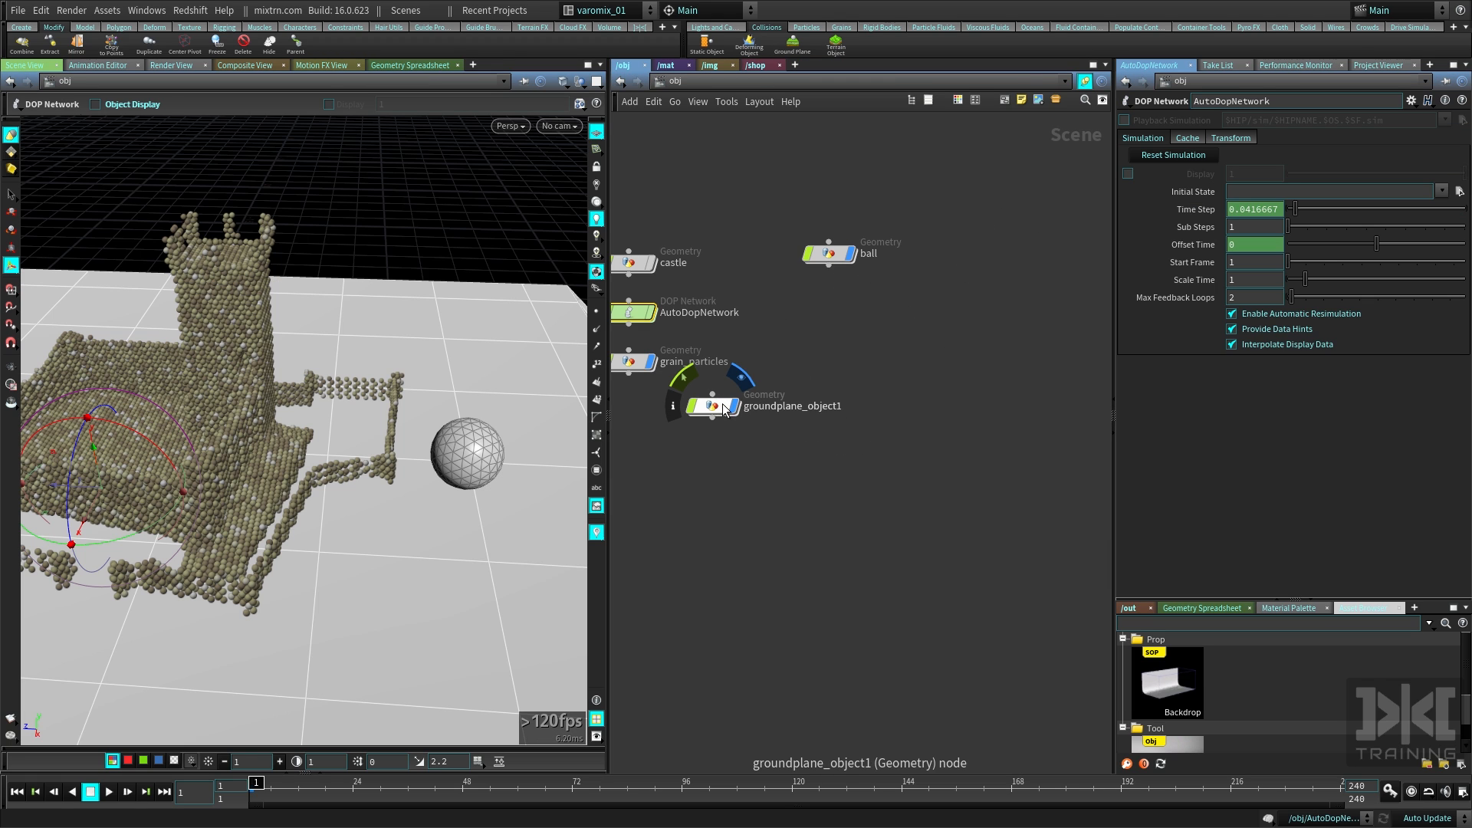
click(741, 474)
key(u)
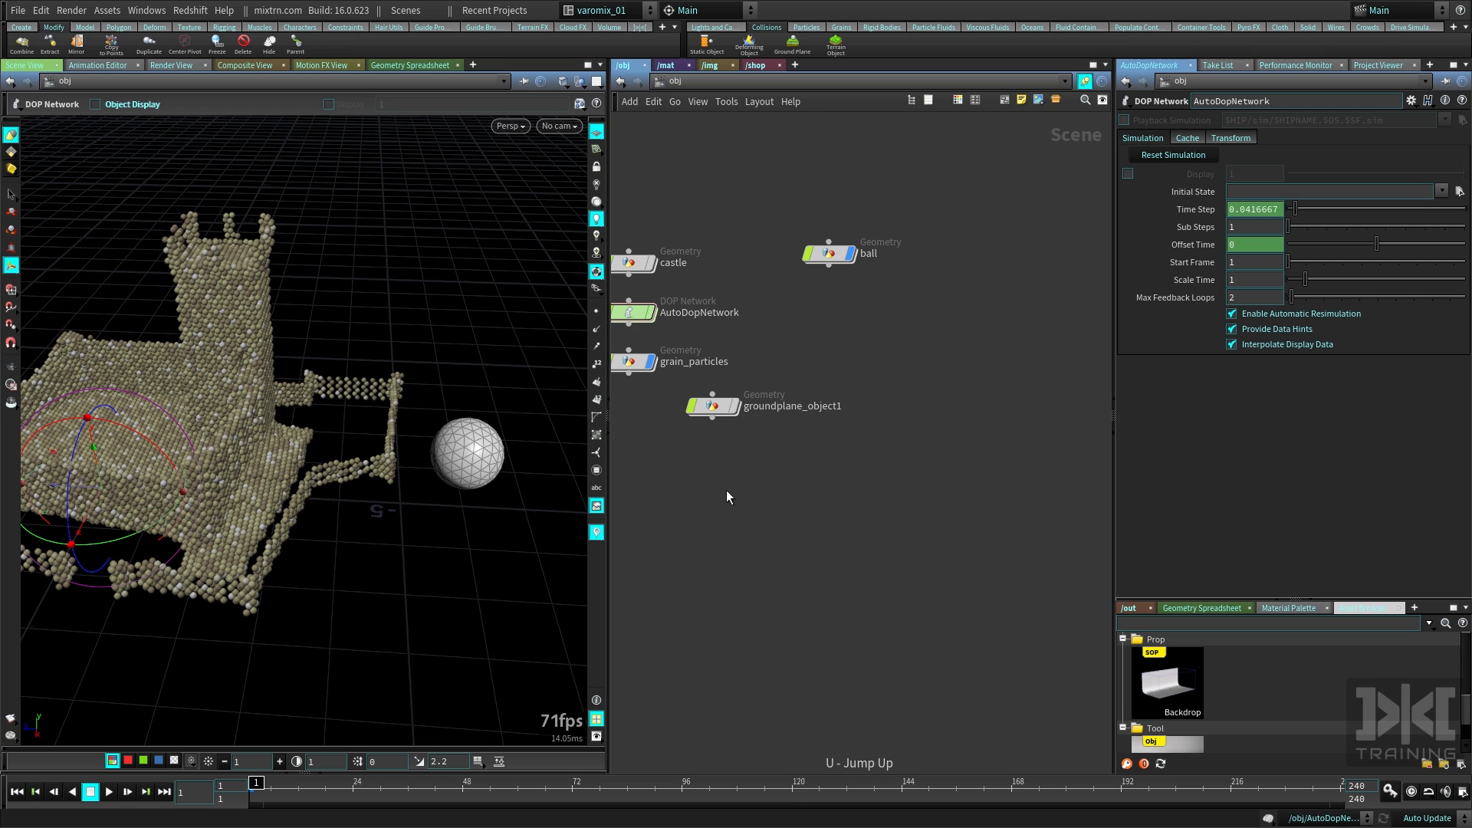
Enlarge the viewport, play the simulation to about frame 31 to check the ball, and return to frame 1
alt+right_drag(455, 451, 485, 489)
alt+drag(485, 489, 490, 465)
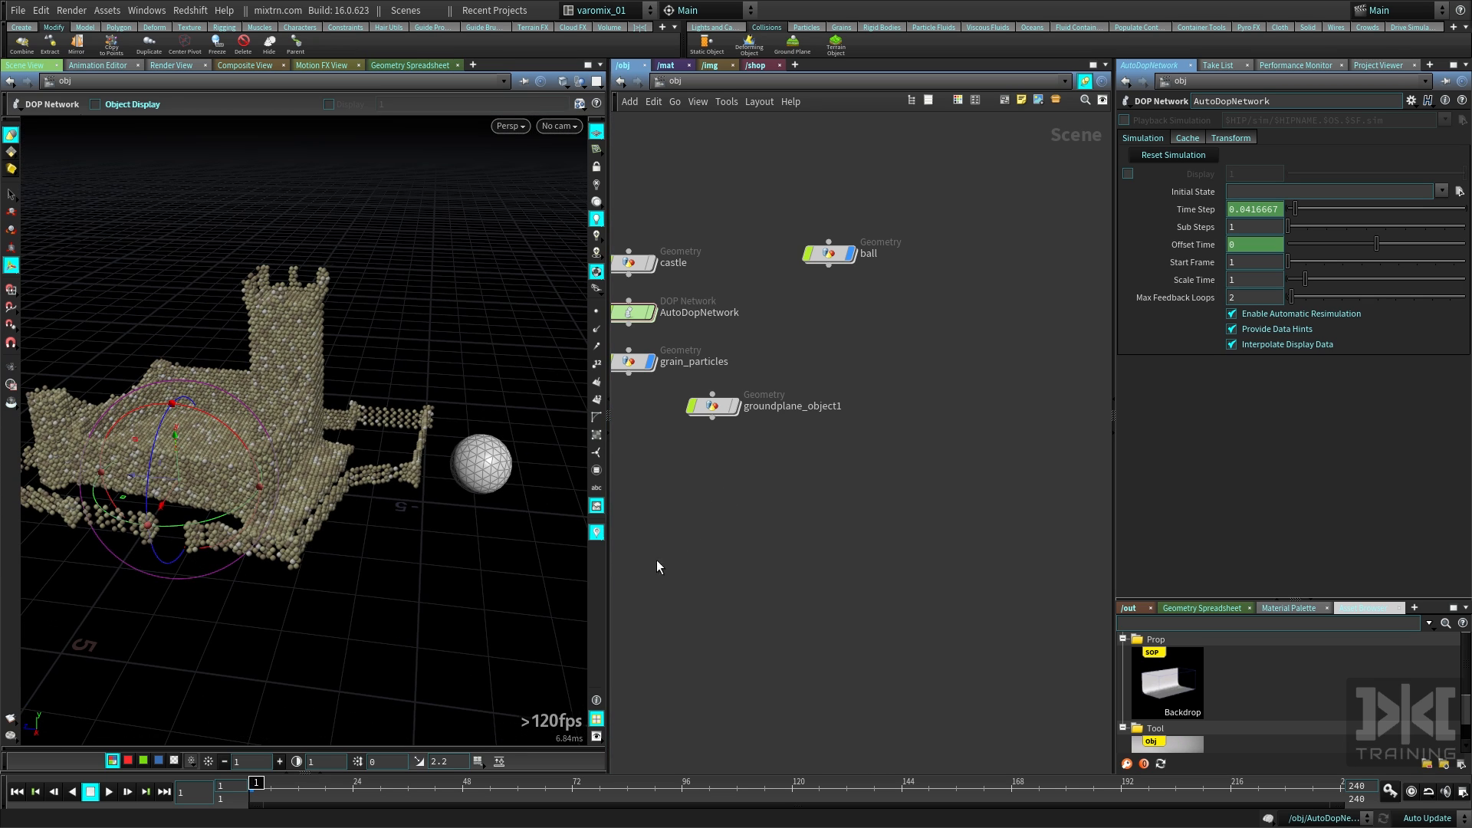
drag(609, 575, 805, 537)
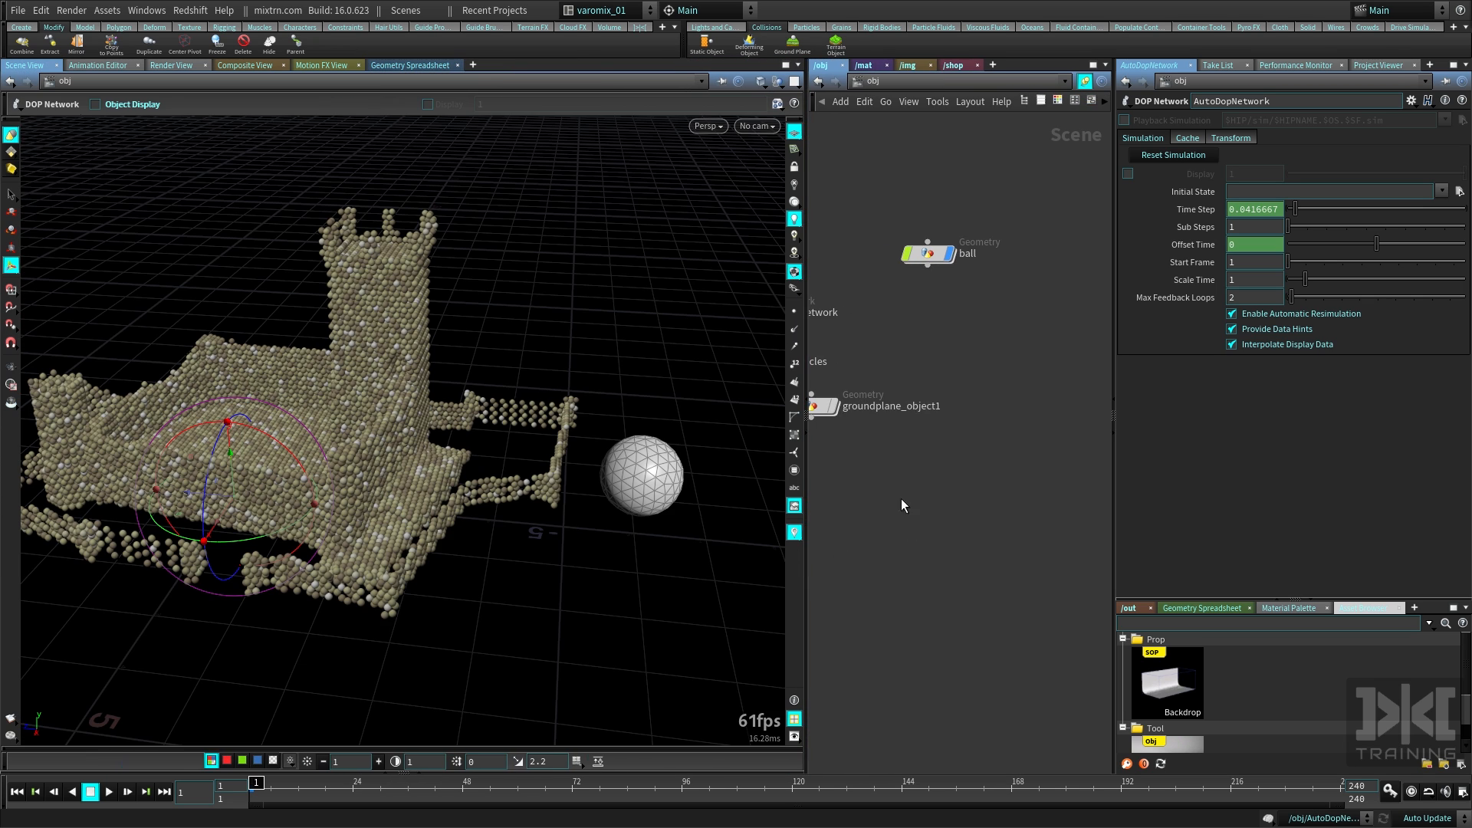
key(h)
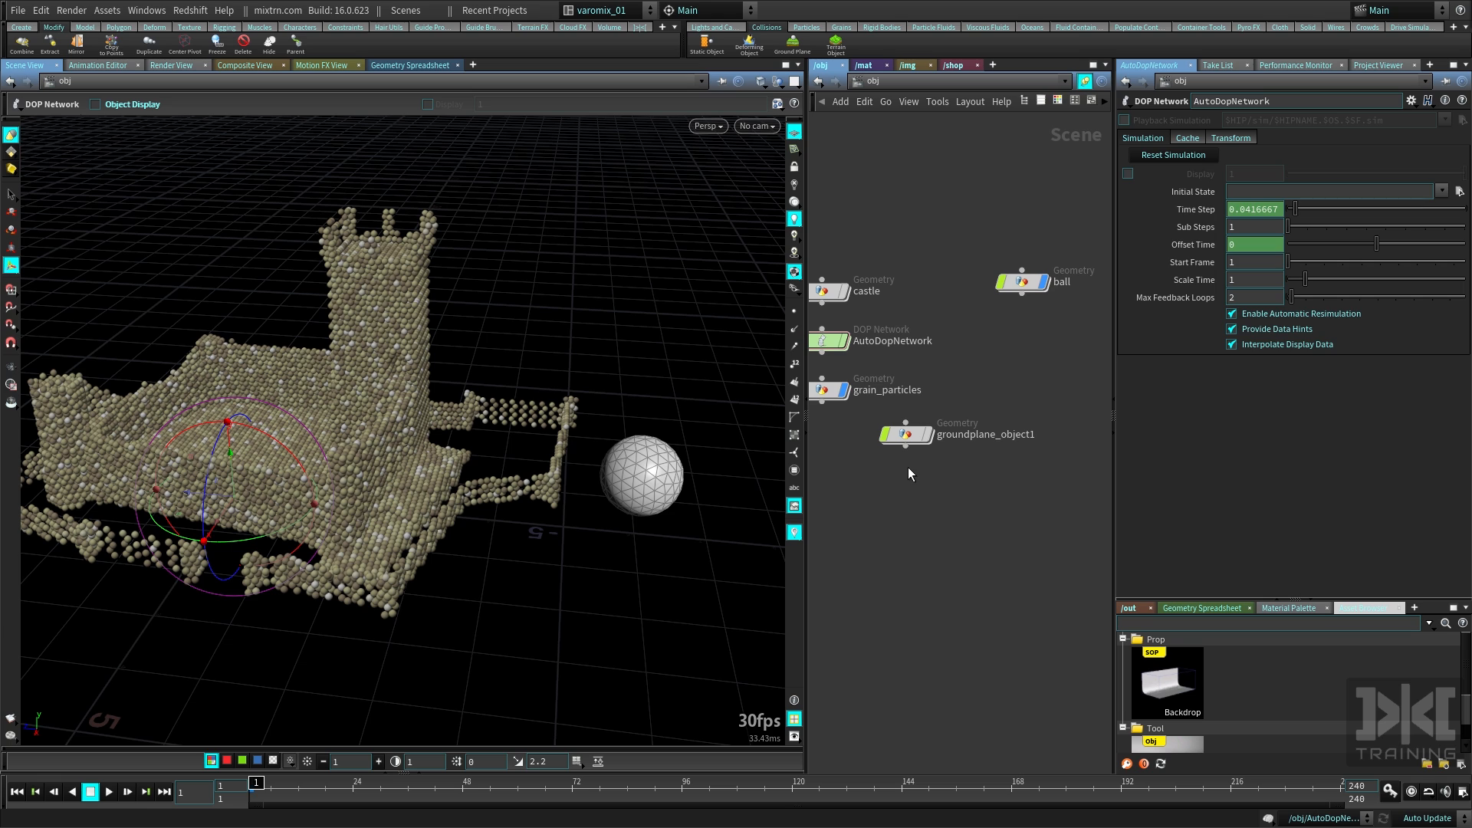
key(Up)
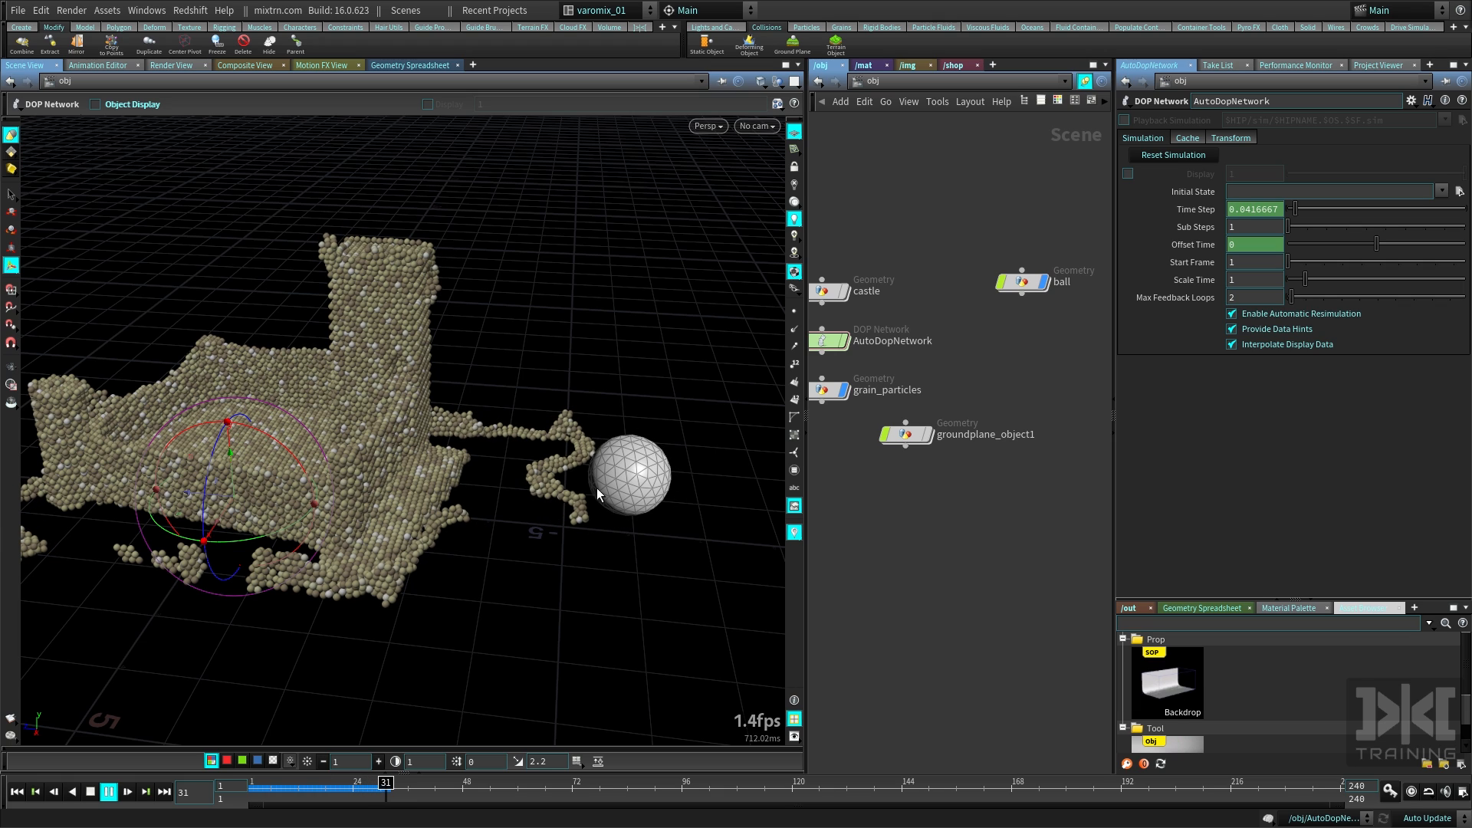
key(Escape)
key(ctrl+Up)
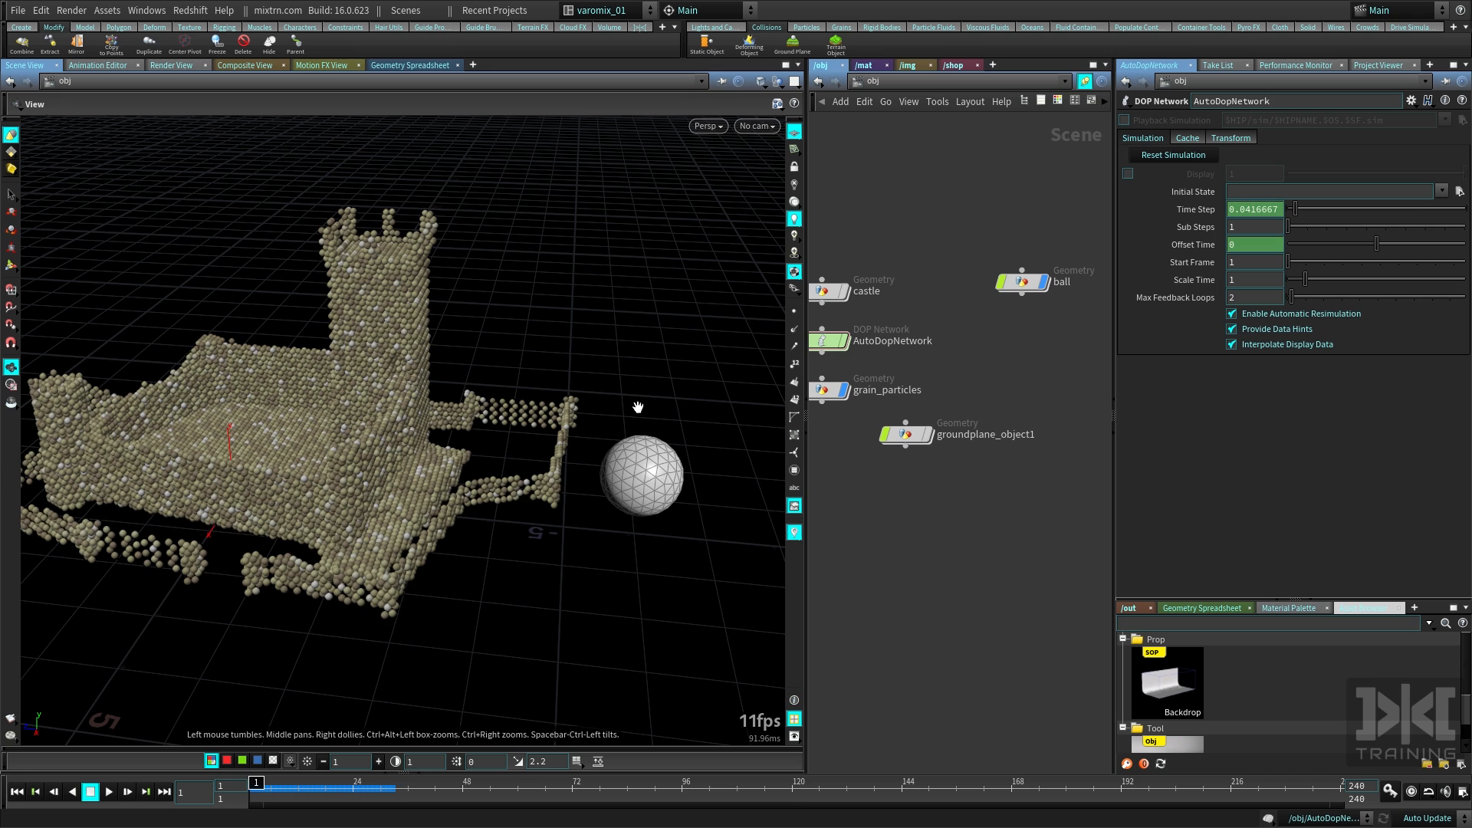
In AutoDopNetwork, set the ball's Bullet geometry representation to Sphere
click(1141, 609)
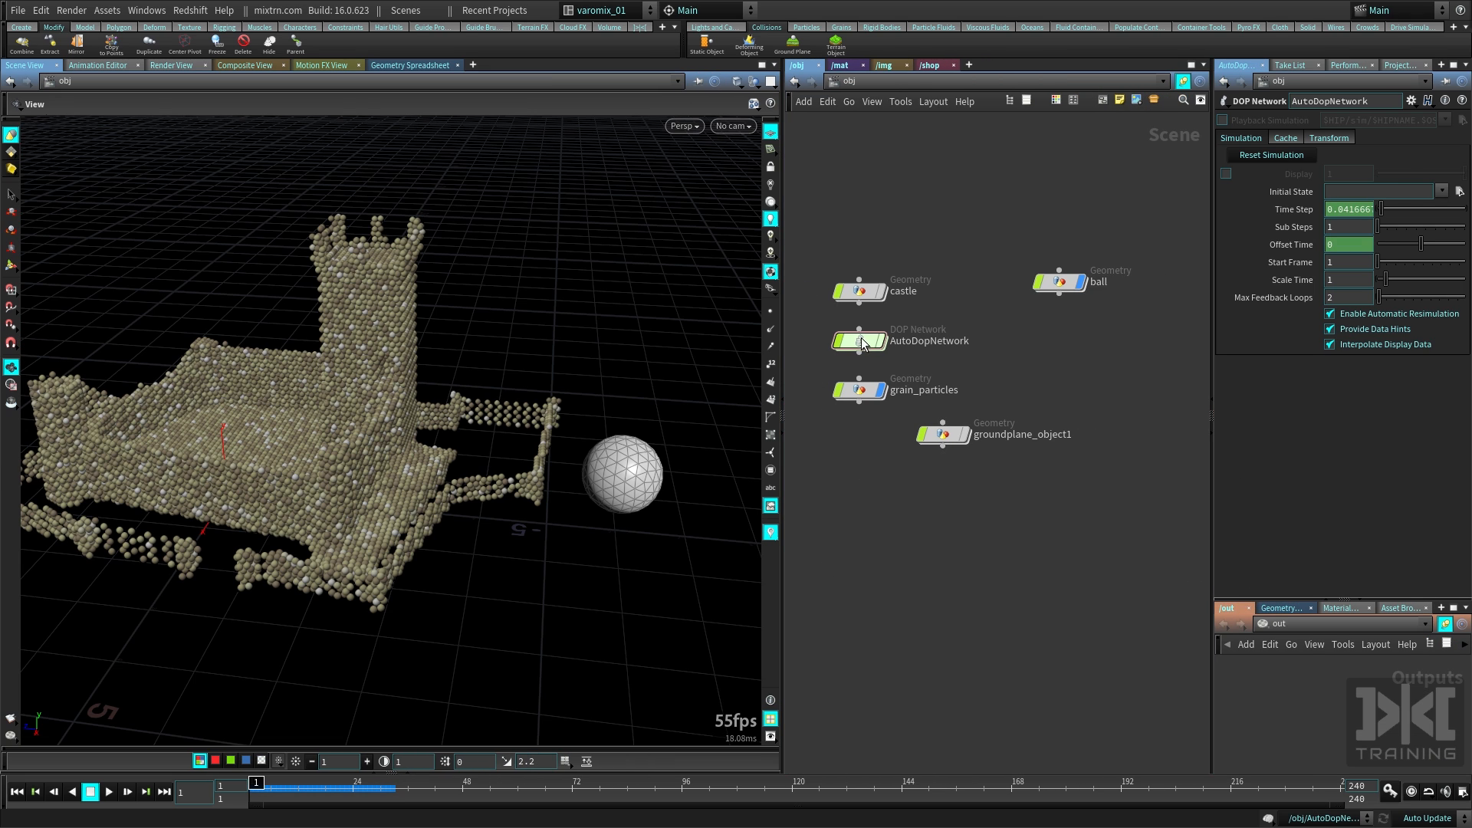
double_click(860, 341)
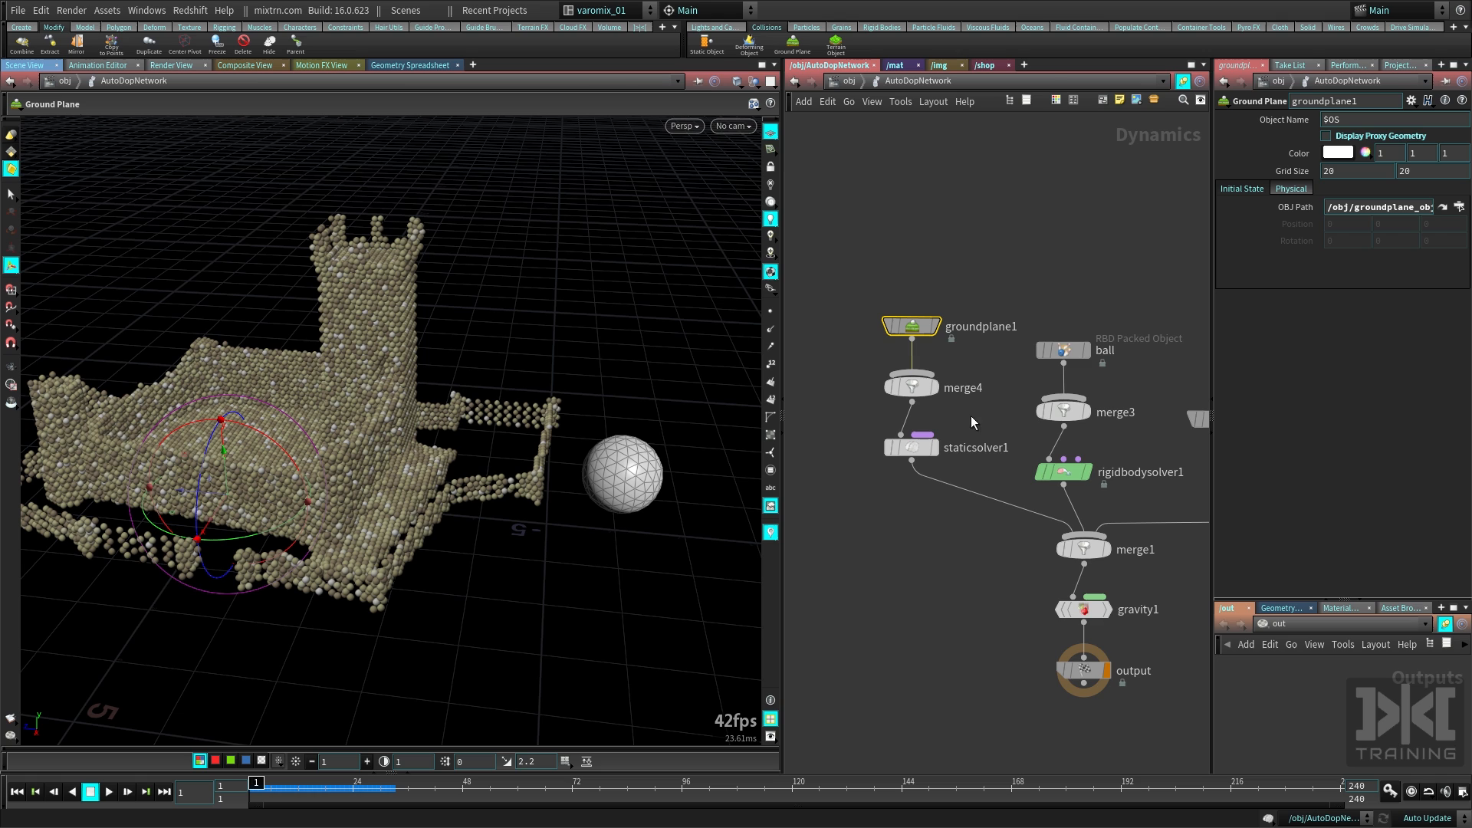
click(1064, 350)
click(1357, 375)
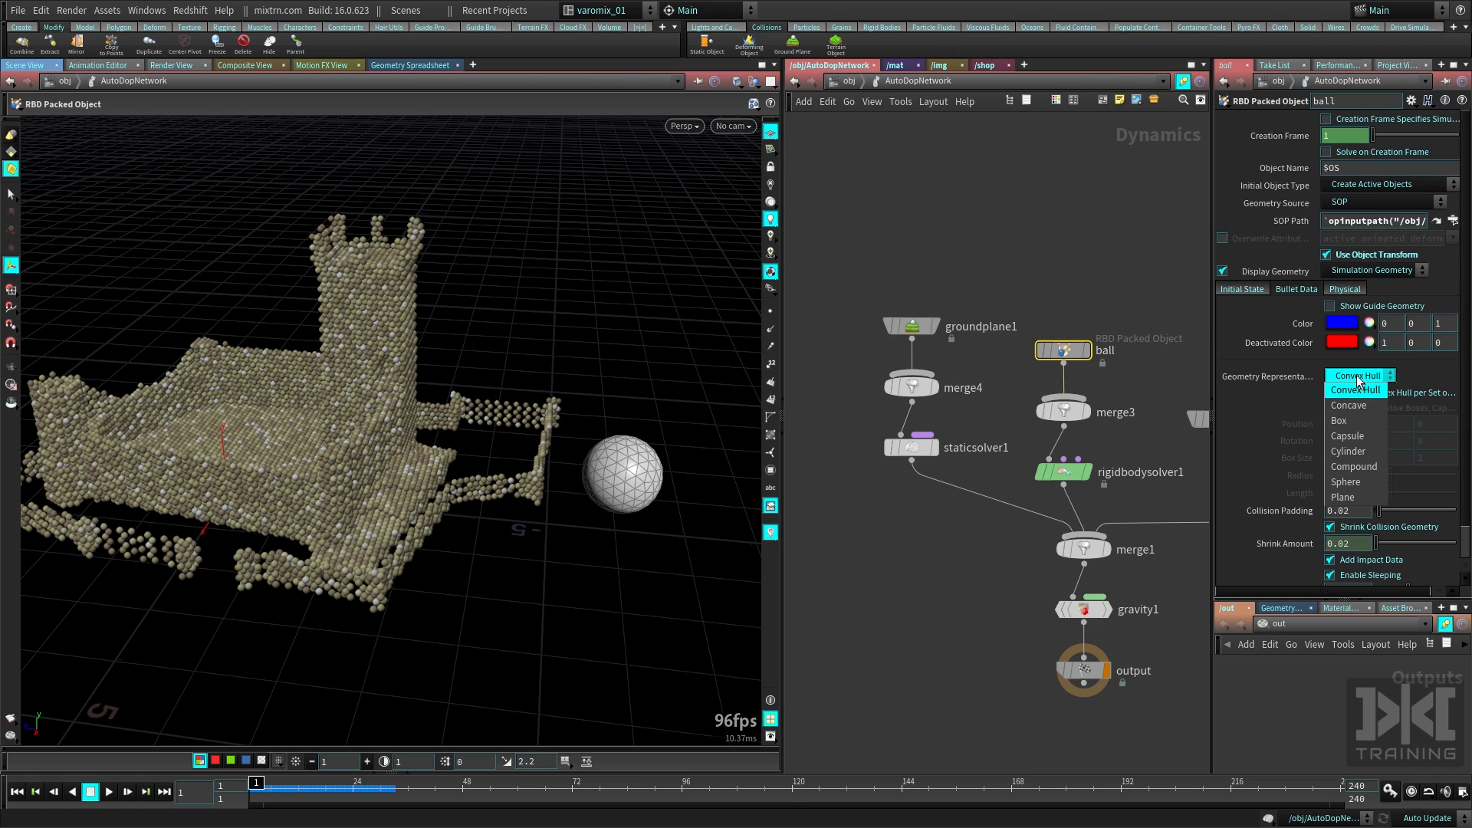
click(1352, 481)
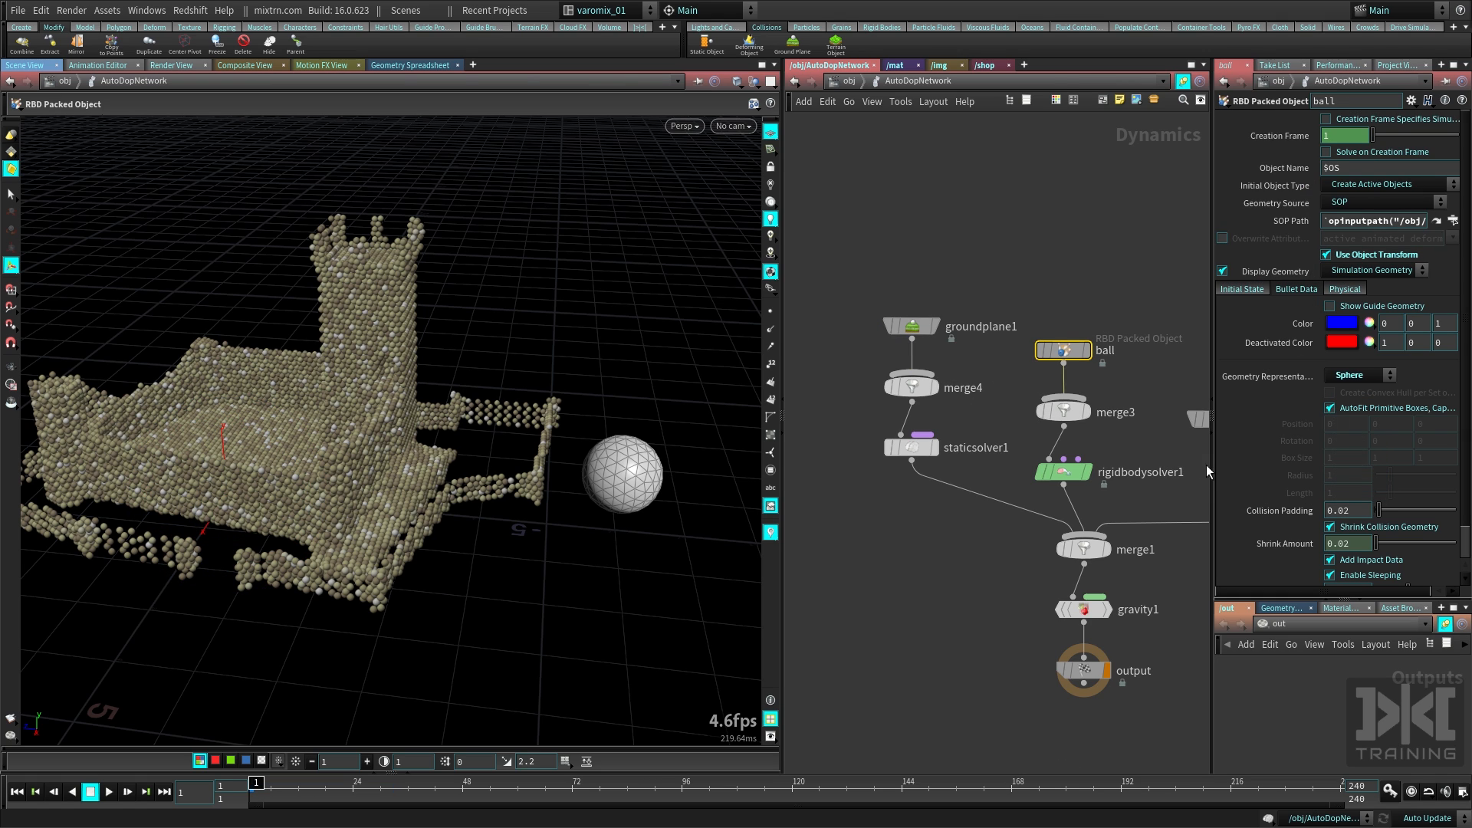
Check the ball's collision shape by temporarily showing its guide geometry
drag(1212, 465, 1124, 417)
click(1241, 306)
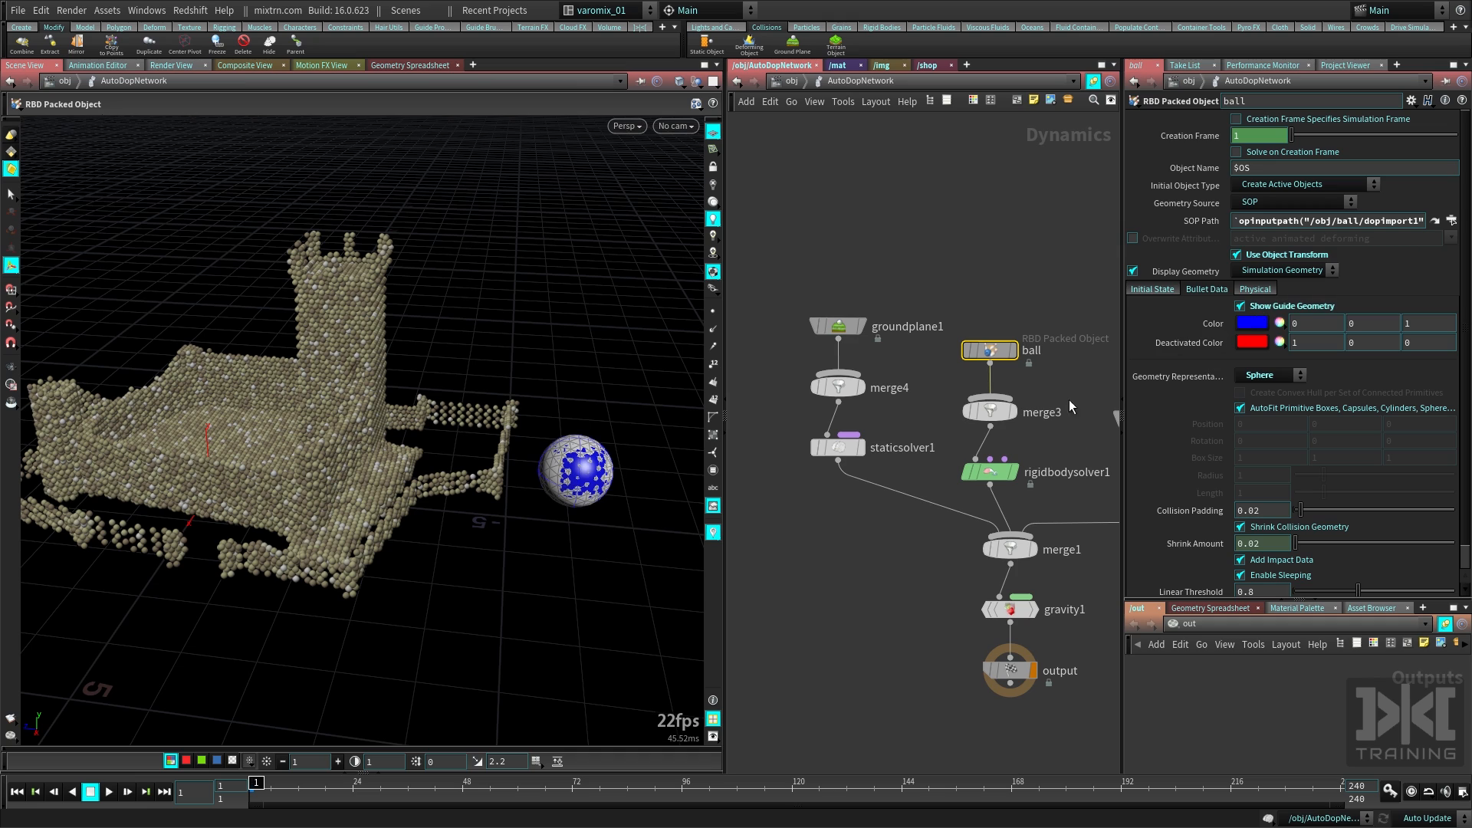
click(1254, 305)
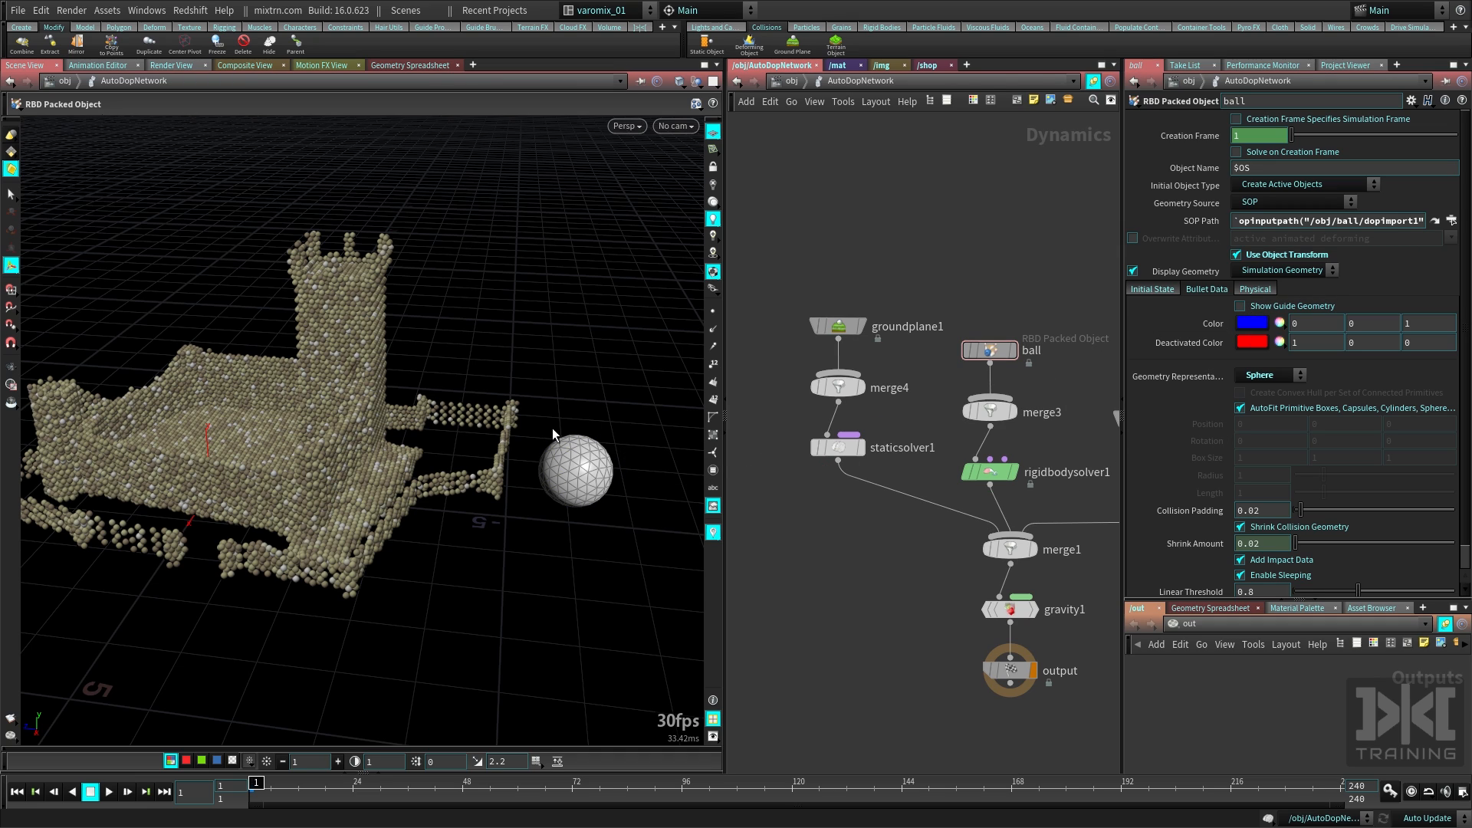
Enable Inherit Velocity from Point Velocity in the ball's initial state, test the simulation briefly, and return to frame 1
middle_drag(822, 554, 738, 488)
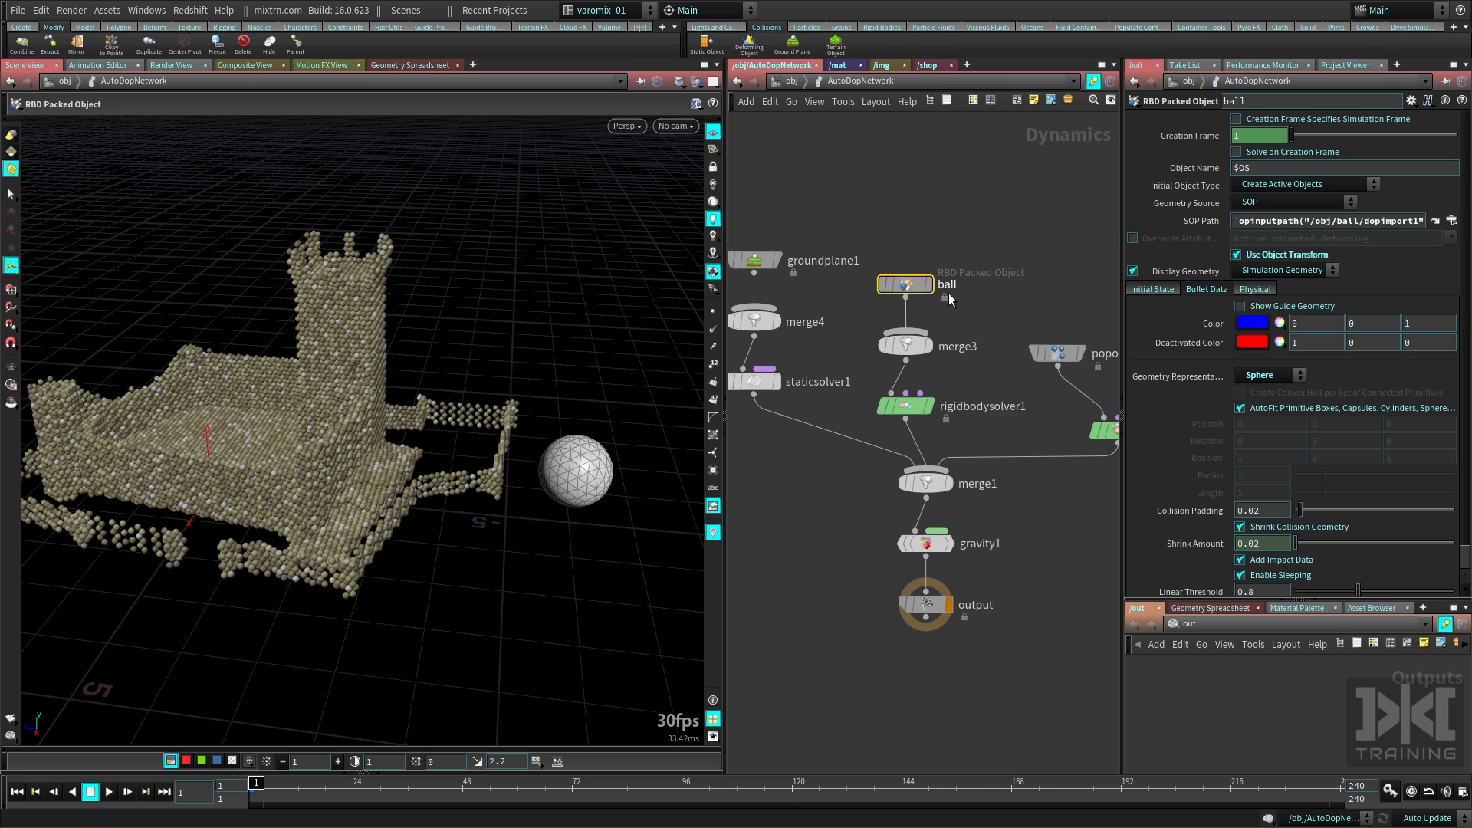
click(1152, 290)
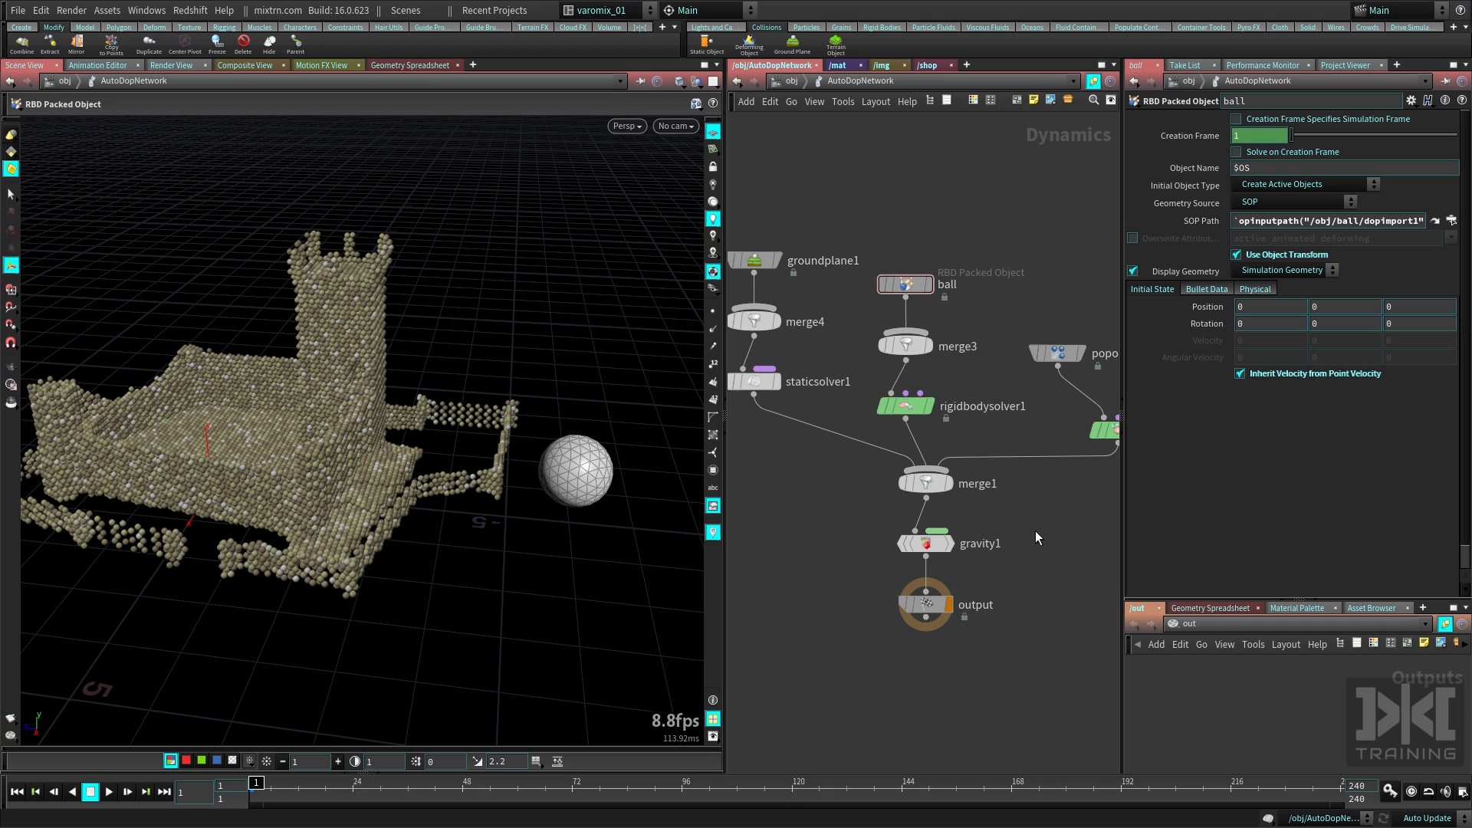
key(Up)
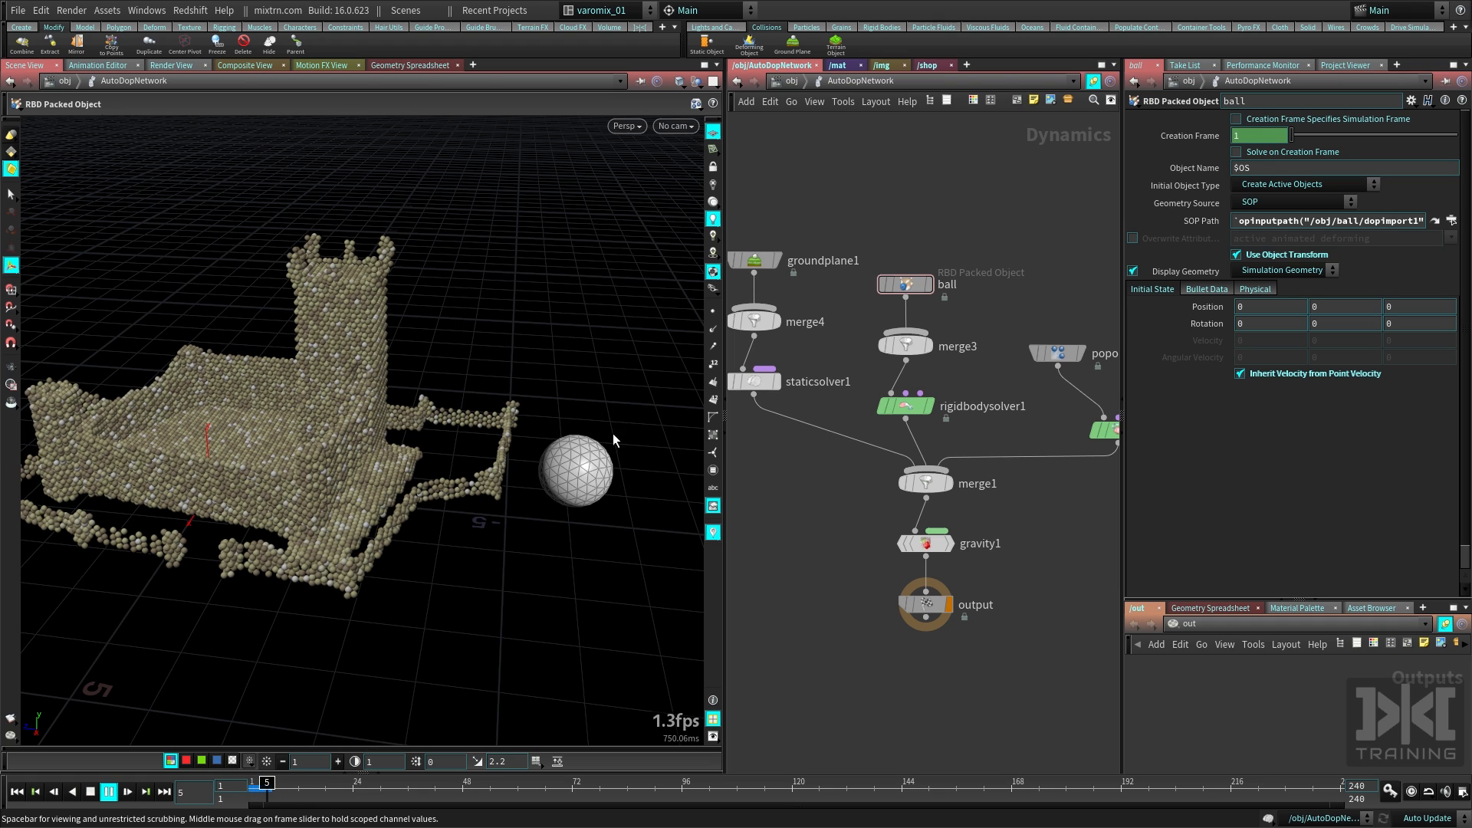
click(88, 788)
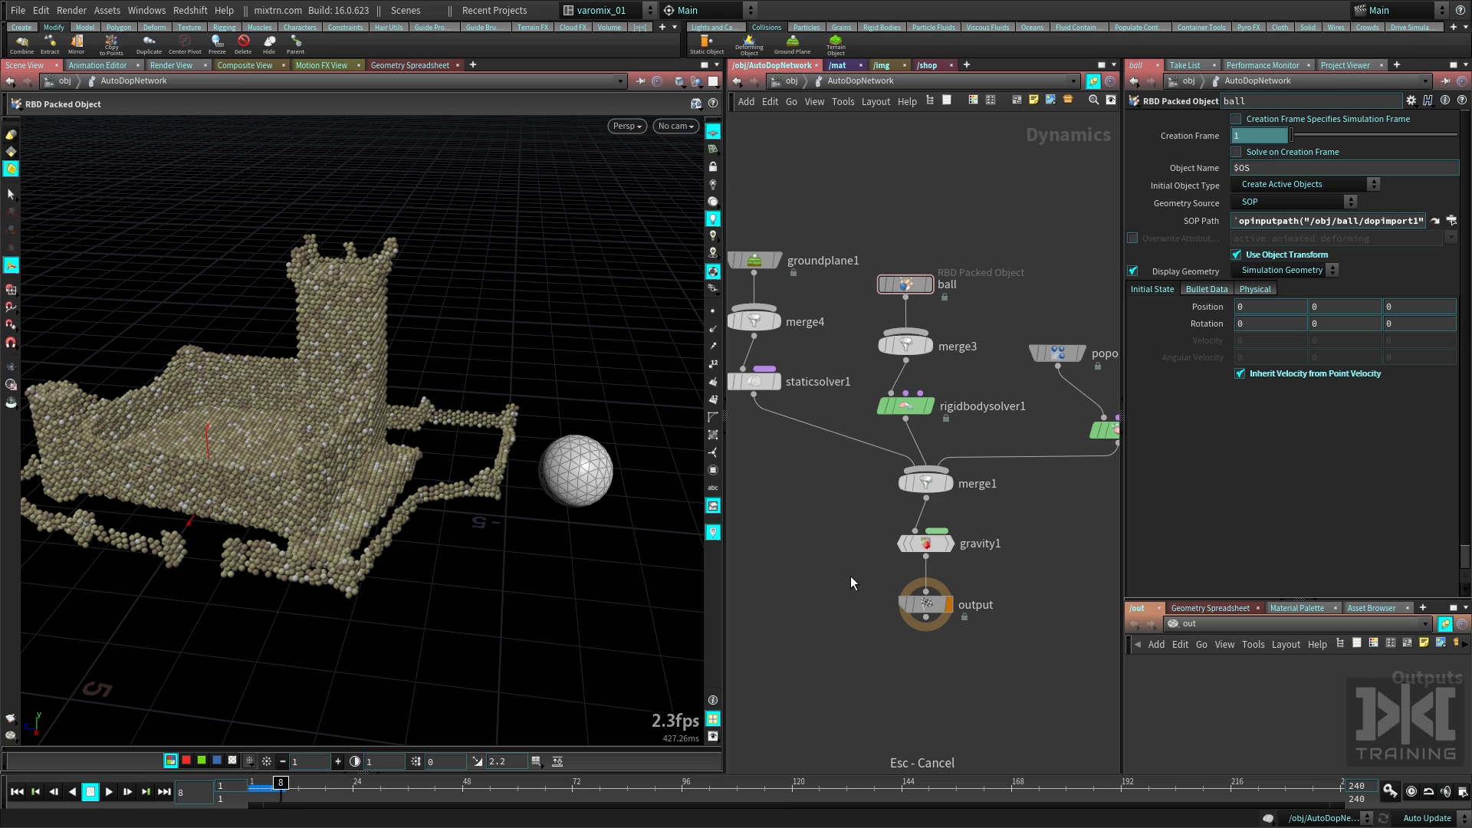
key(ctrl+Up)
Inside the ball object, compare the point attributes on the setup_packed_prims and rest1 nodes
key(u)
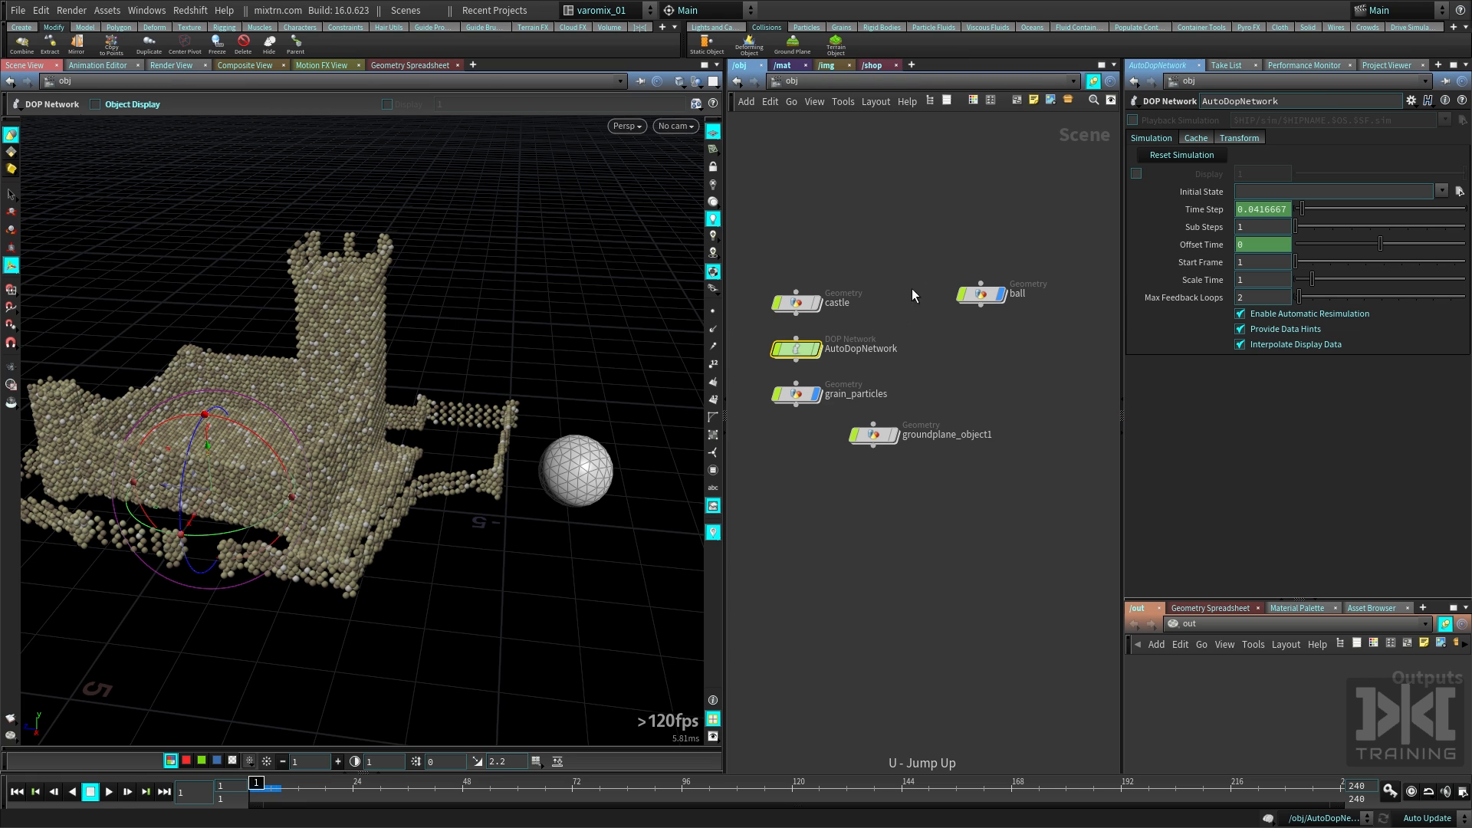
double_click(988, 301)
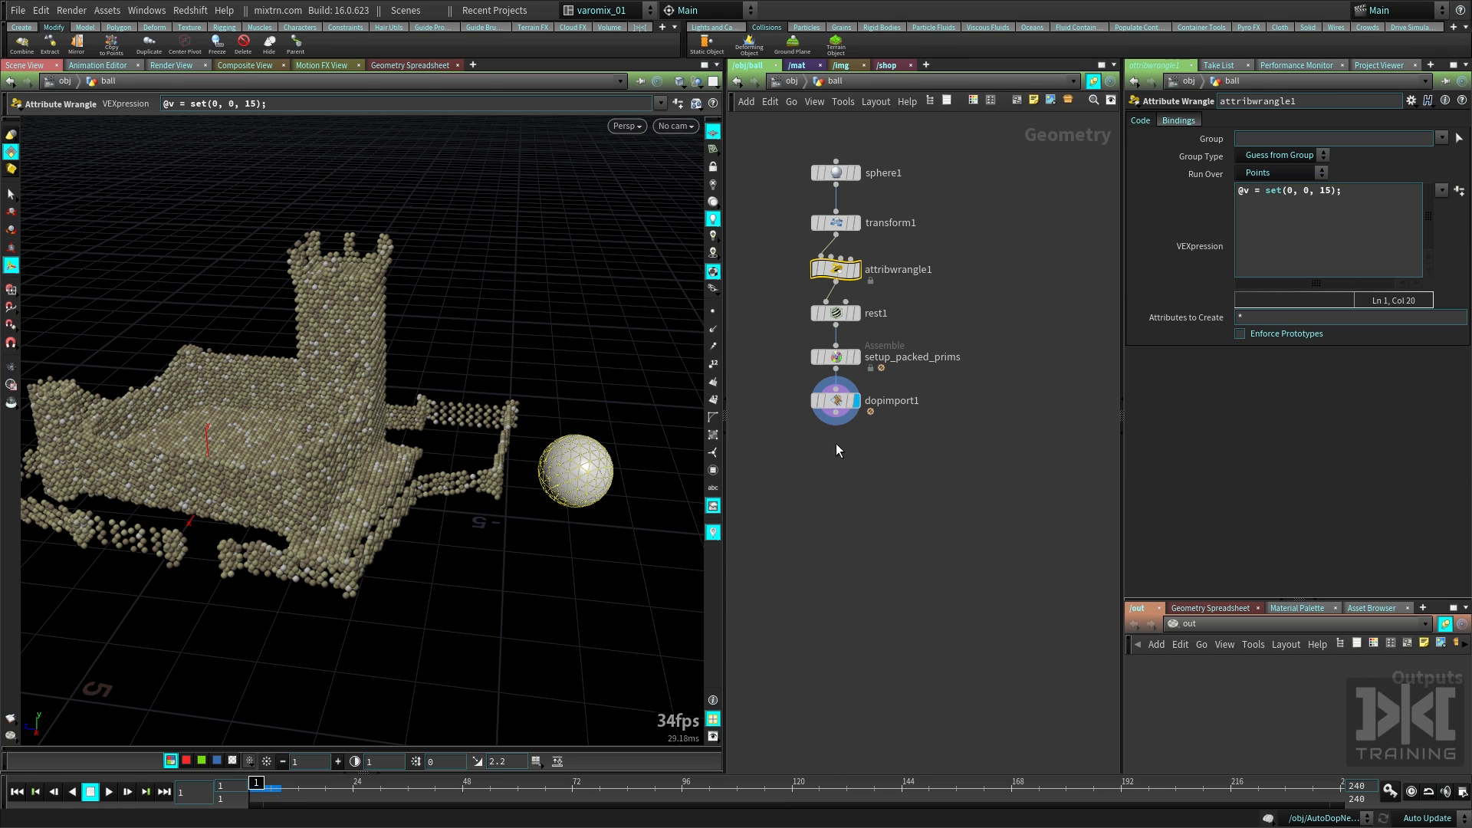
click(846, 382)
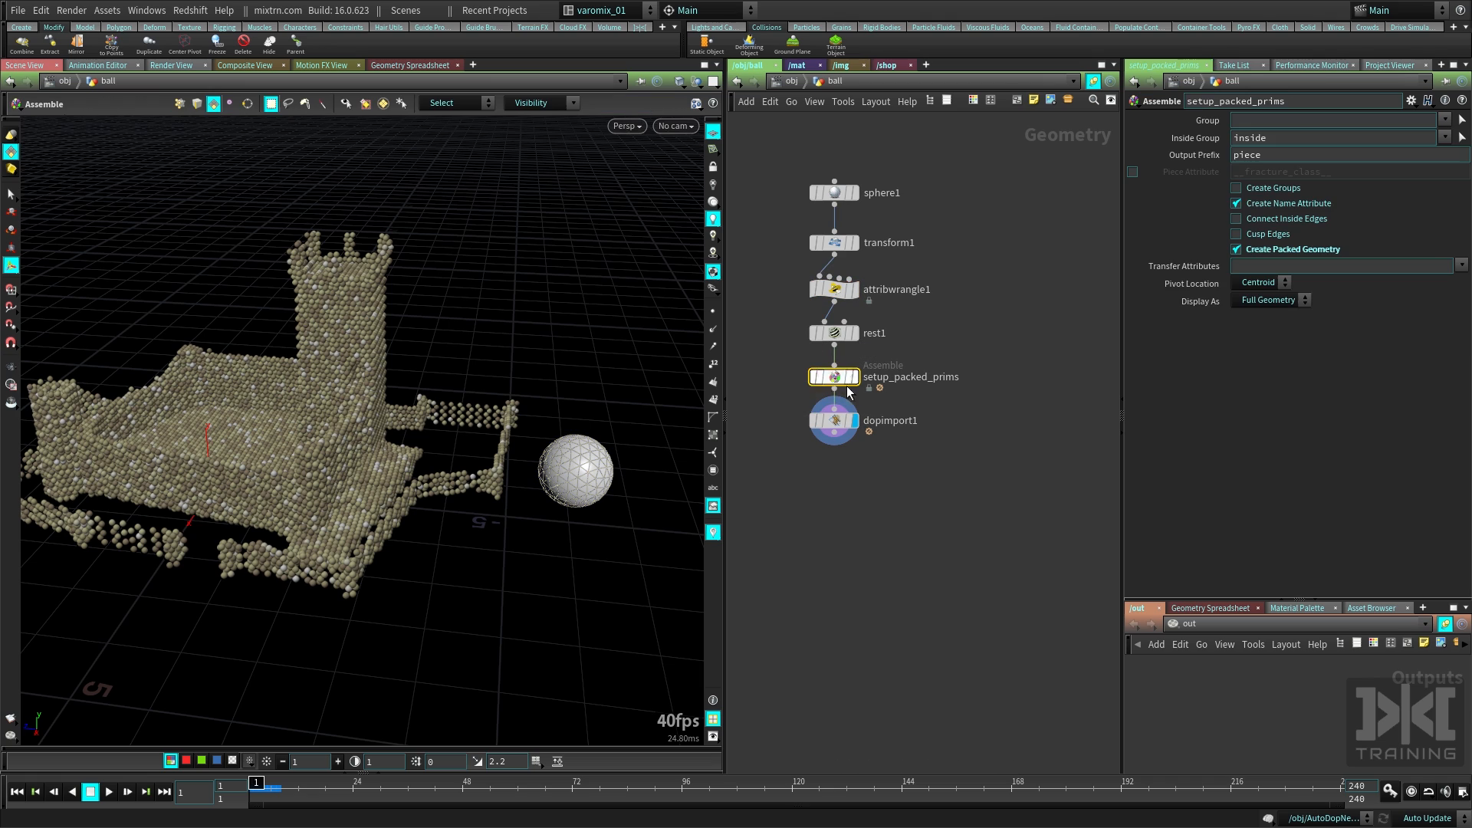
mouse_move(848, 371)
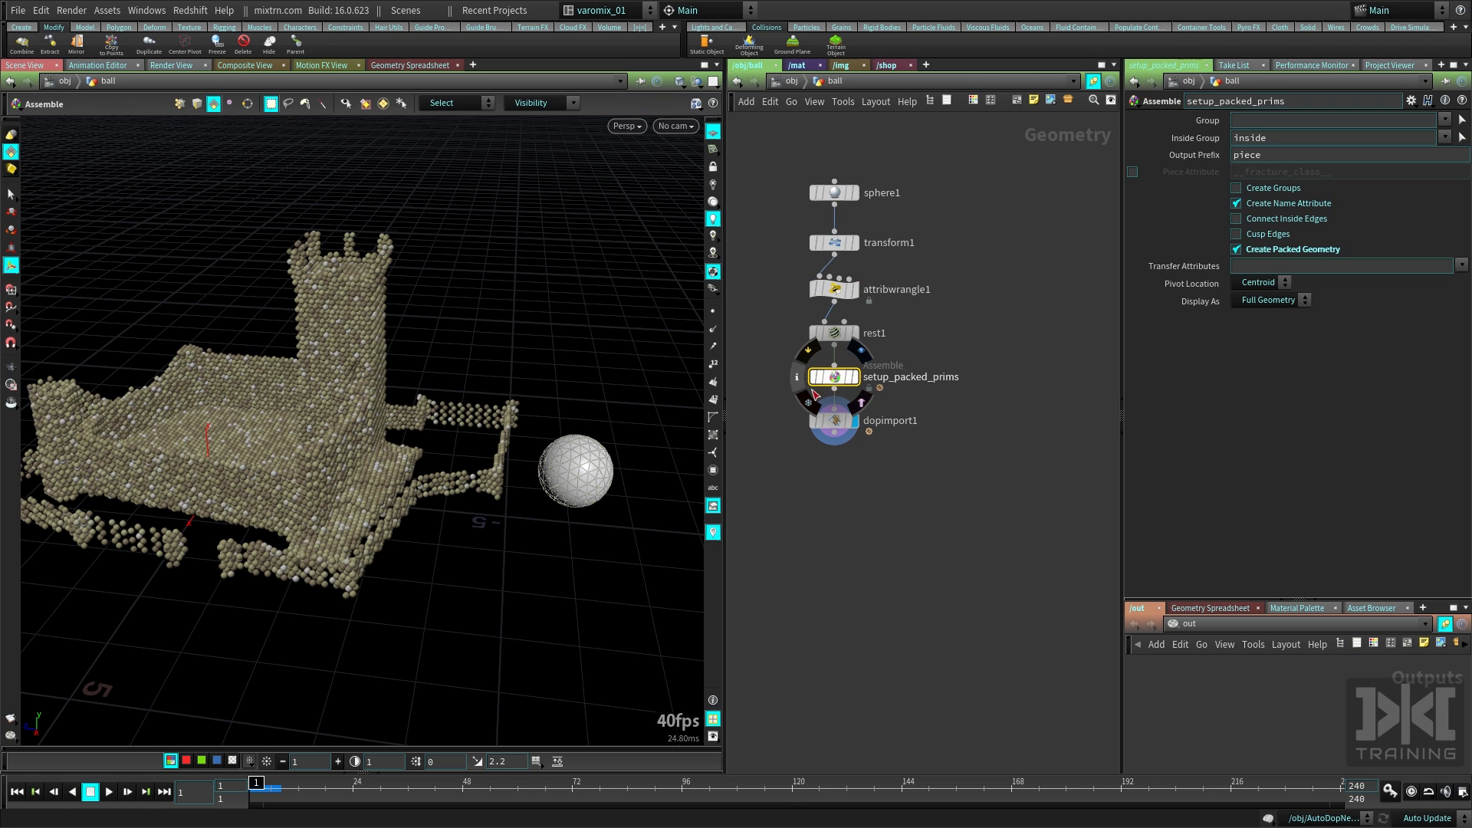
middle_click(812, 382)
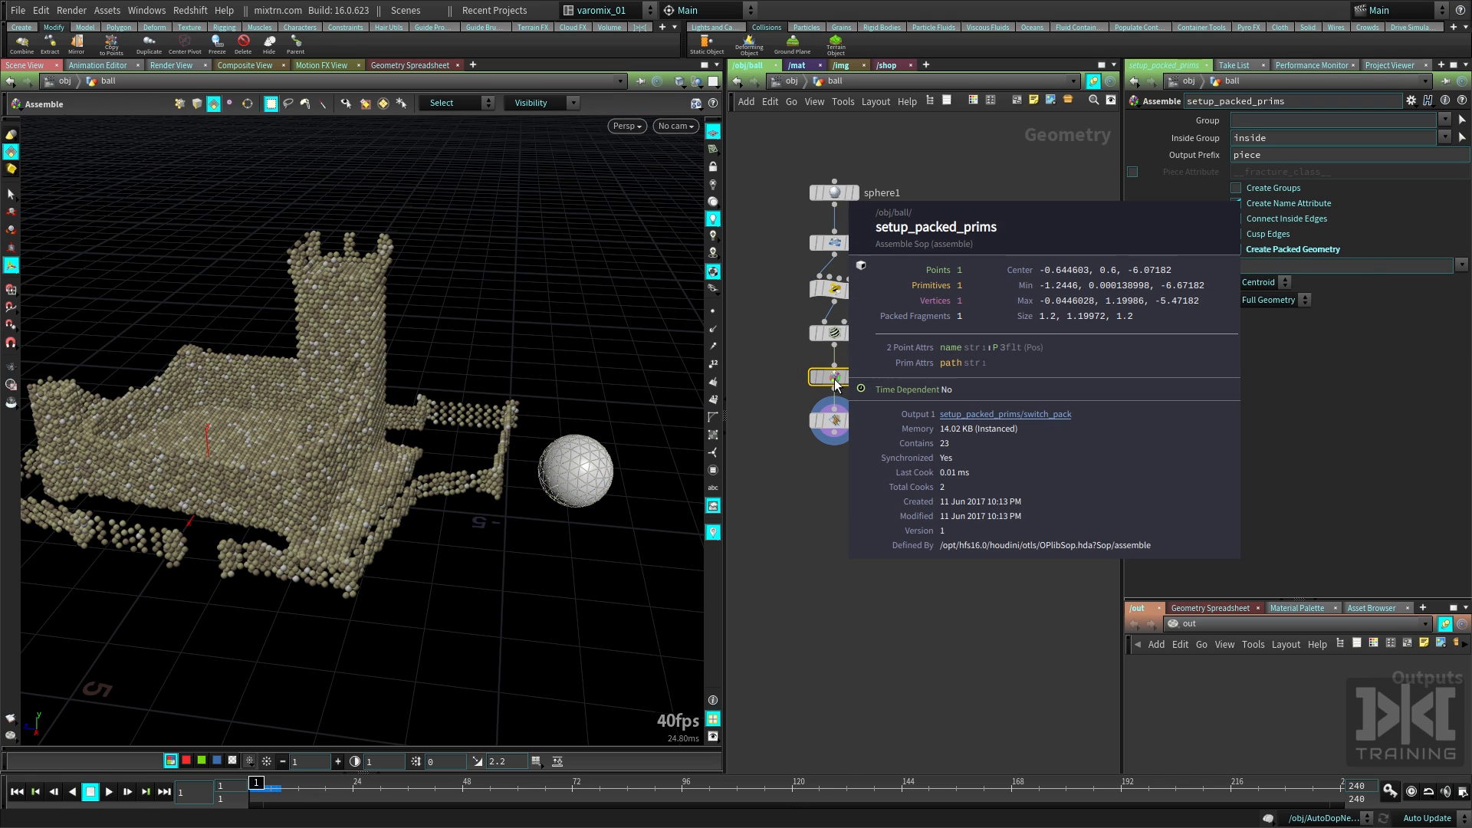
middle_click(843, 336)
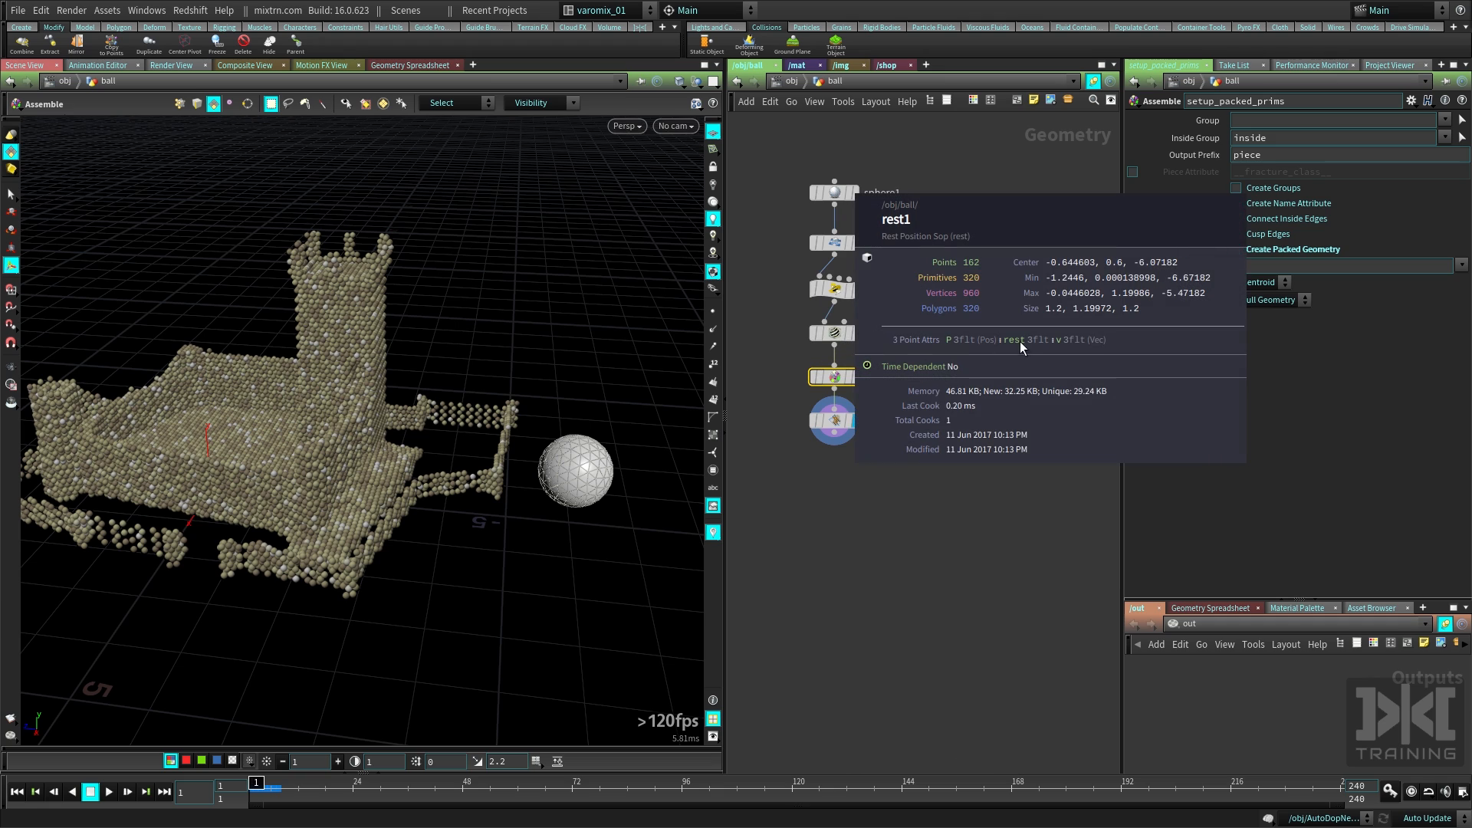
middle_click(844, 380)
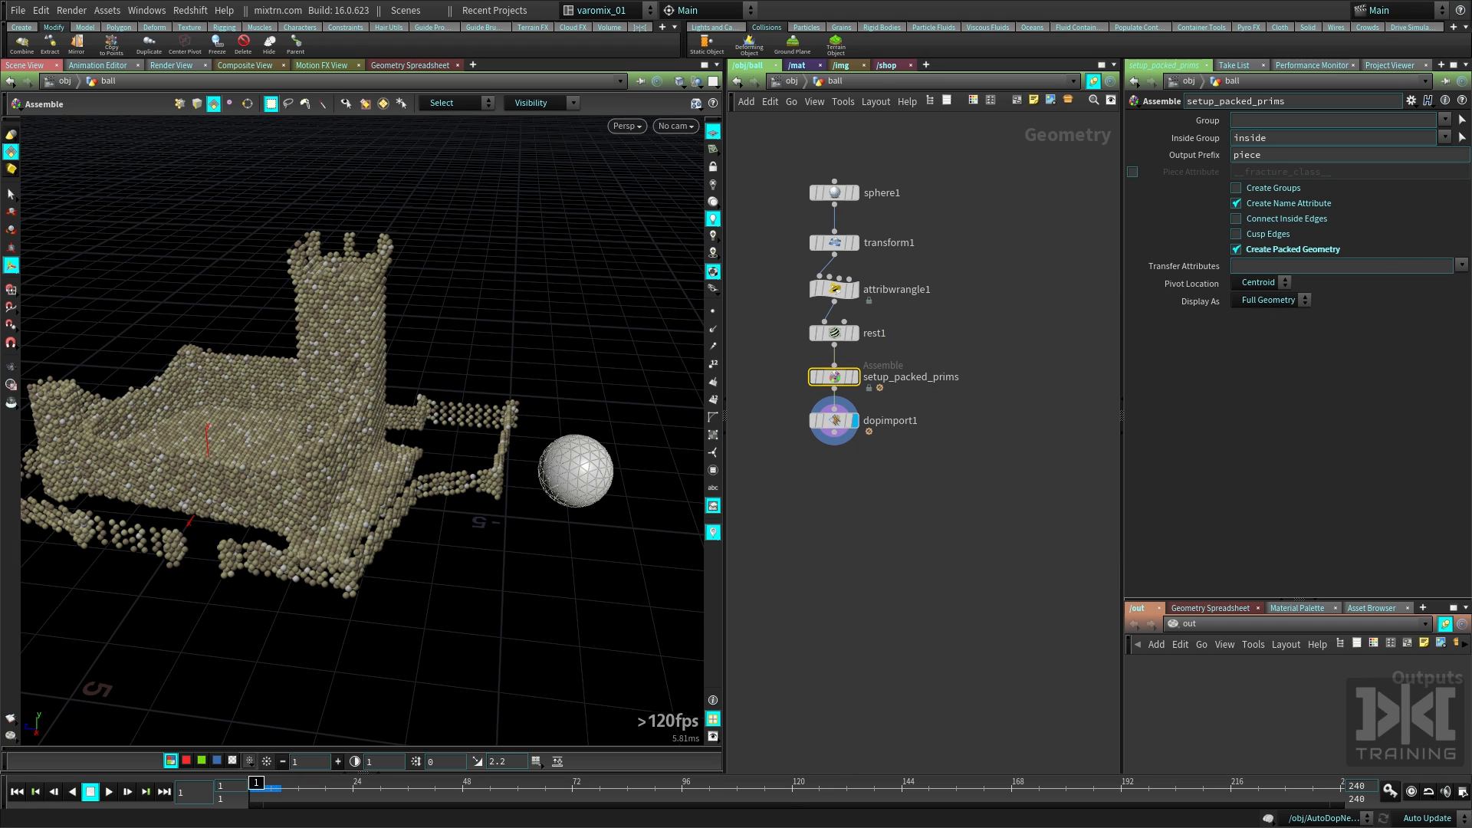
Transfer the v attribute through the setup_packed_prims Assemble node and check the node's point attributes
click(1462, 265)
click(1447, 316)
middle_click(827, 379)
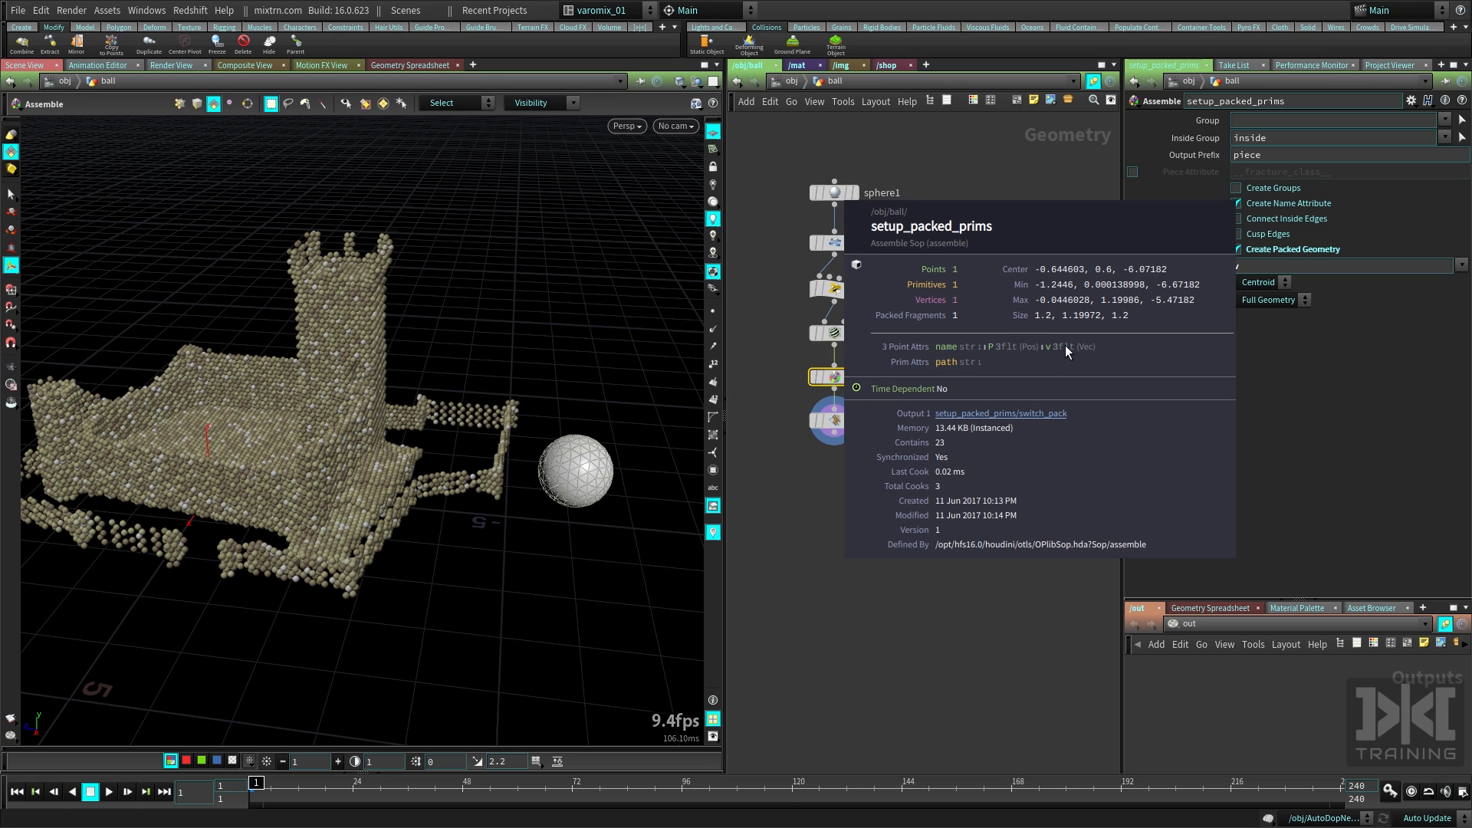
In AutoDopNetwork, run the simulation to watch the ball hit the castle, and return to frame 1
key(u)
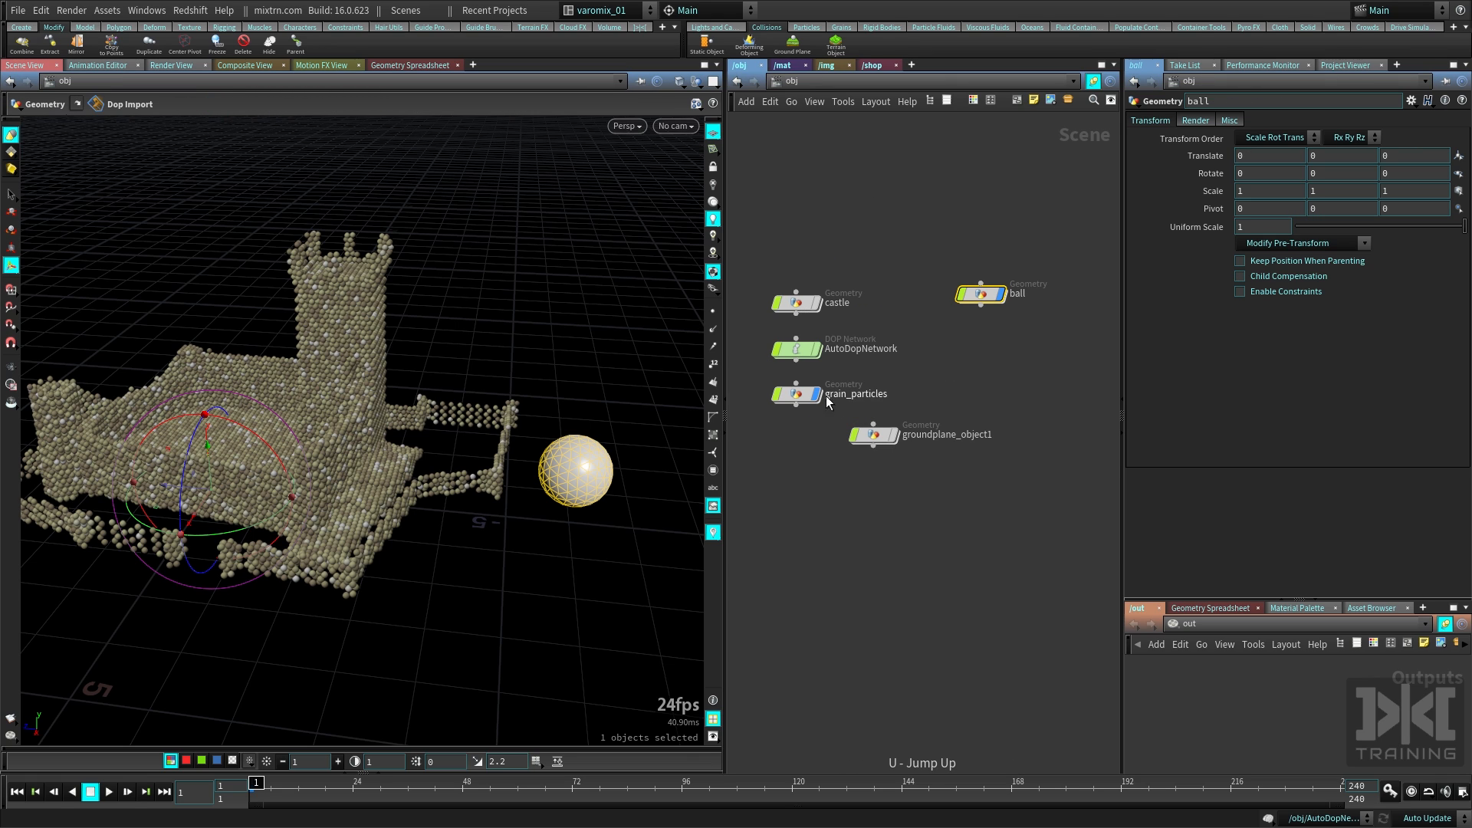
double_click(796, 349)
click(5, 41)
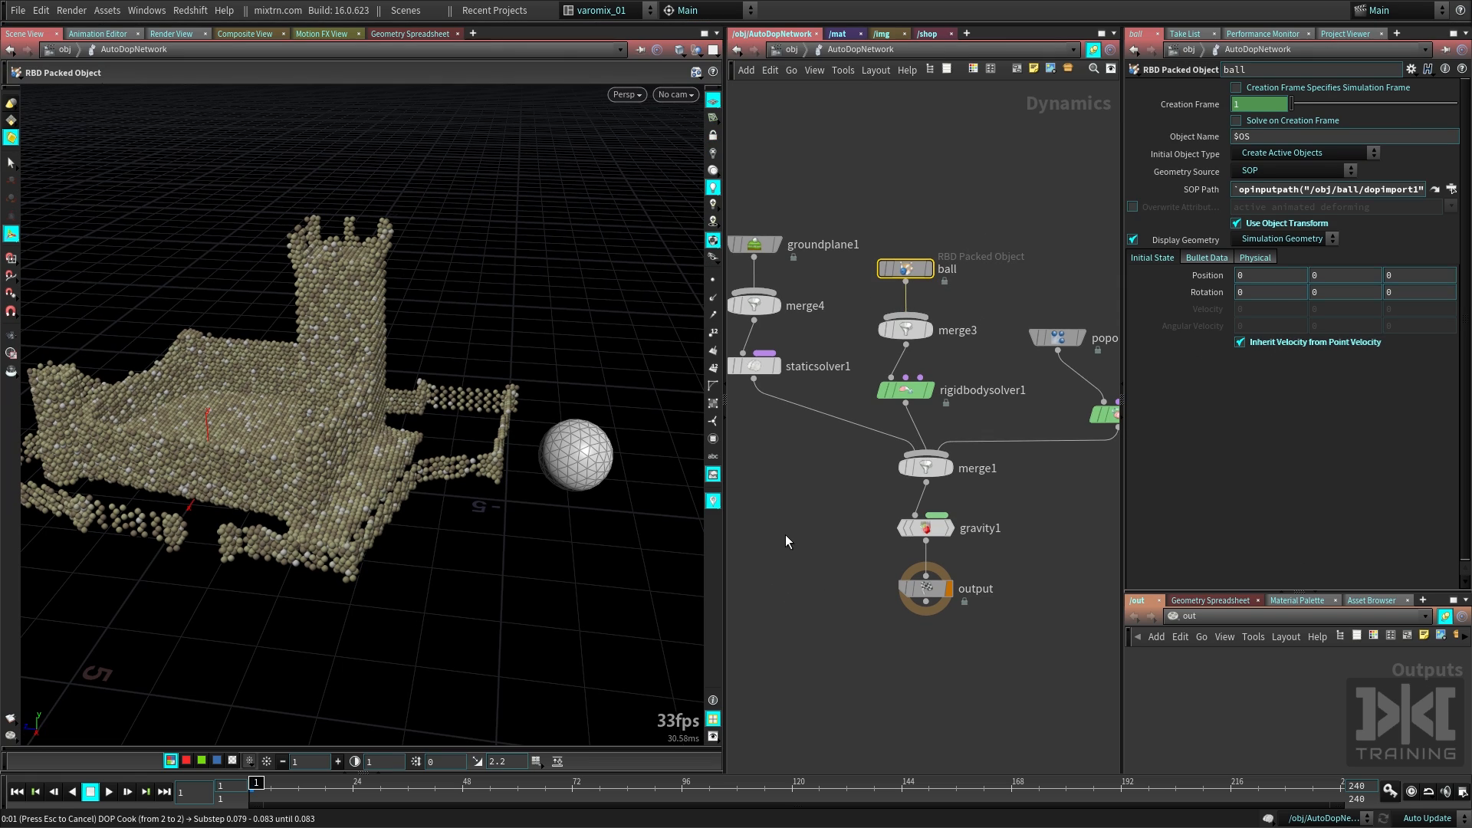
key(Up)
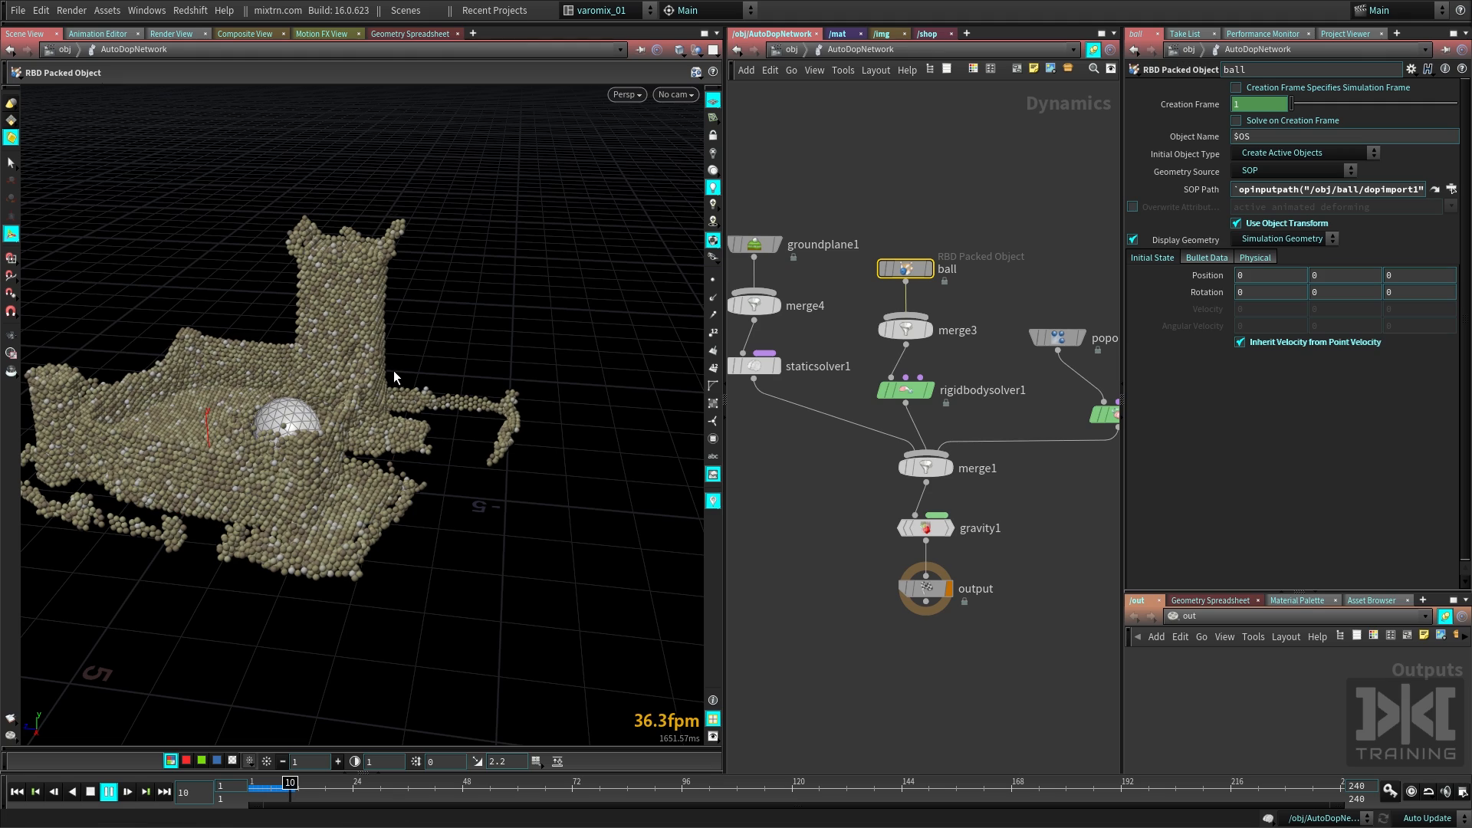
key(Escape)
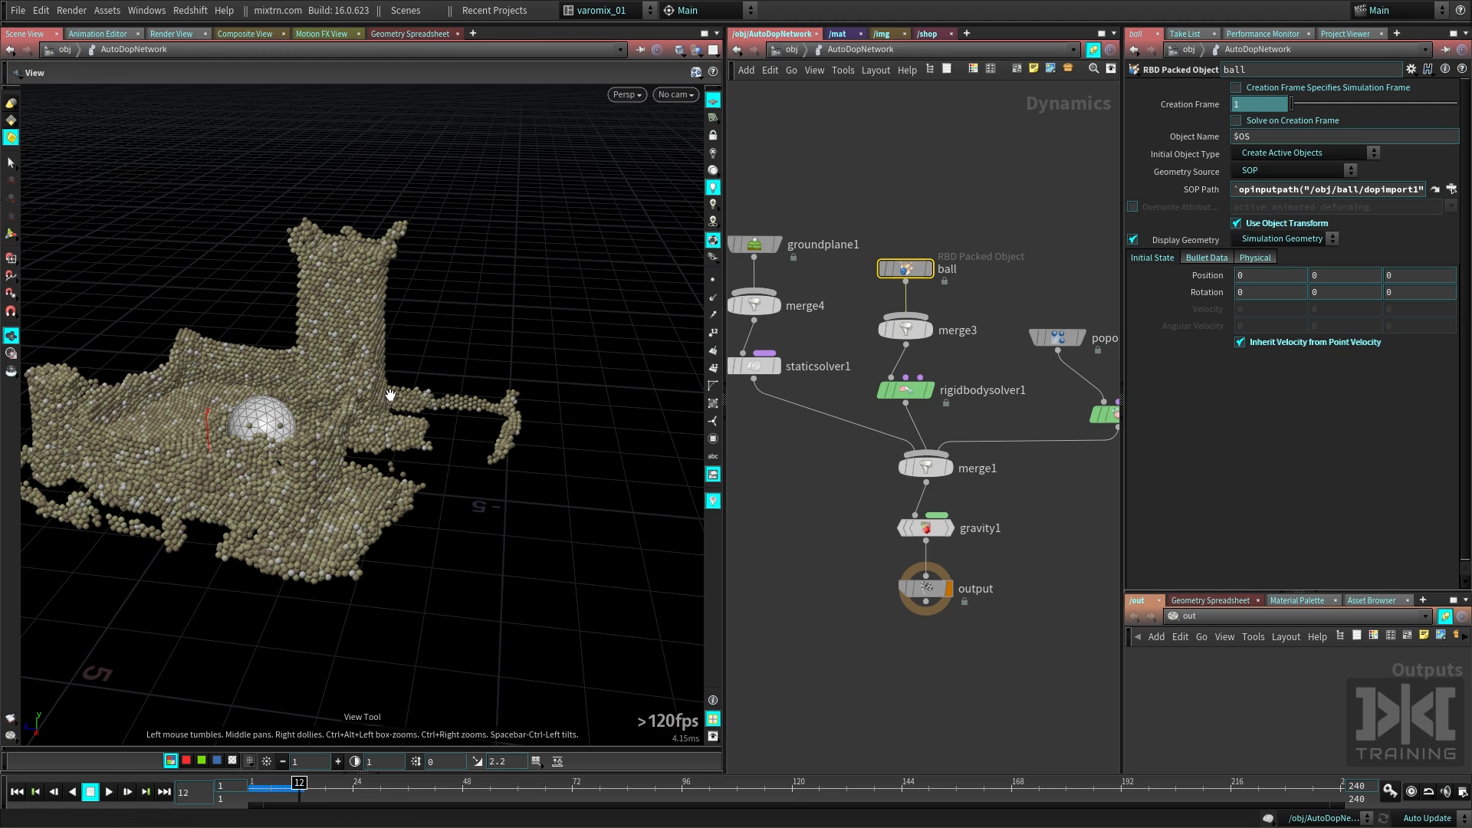
drag(434, 448, 363, 418)
key(ctrl+Up)
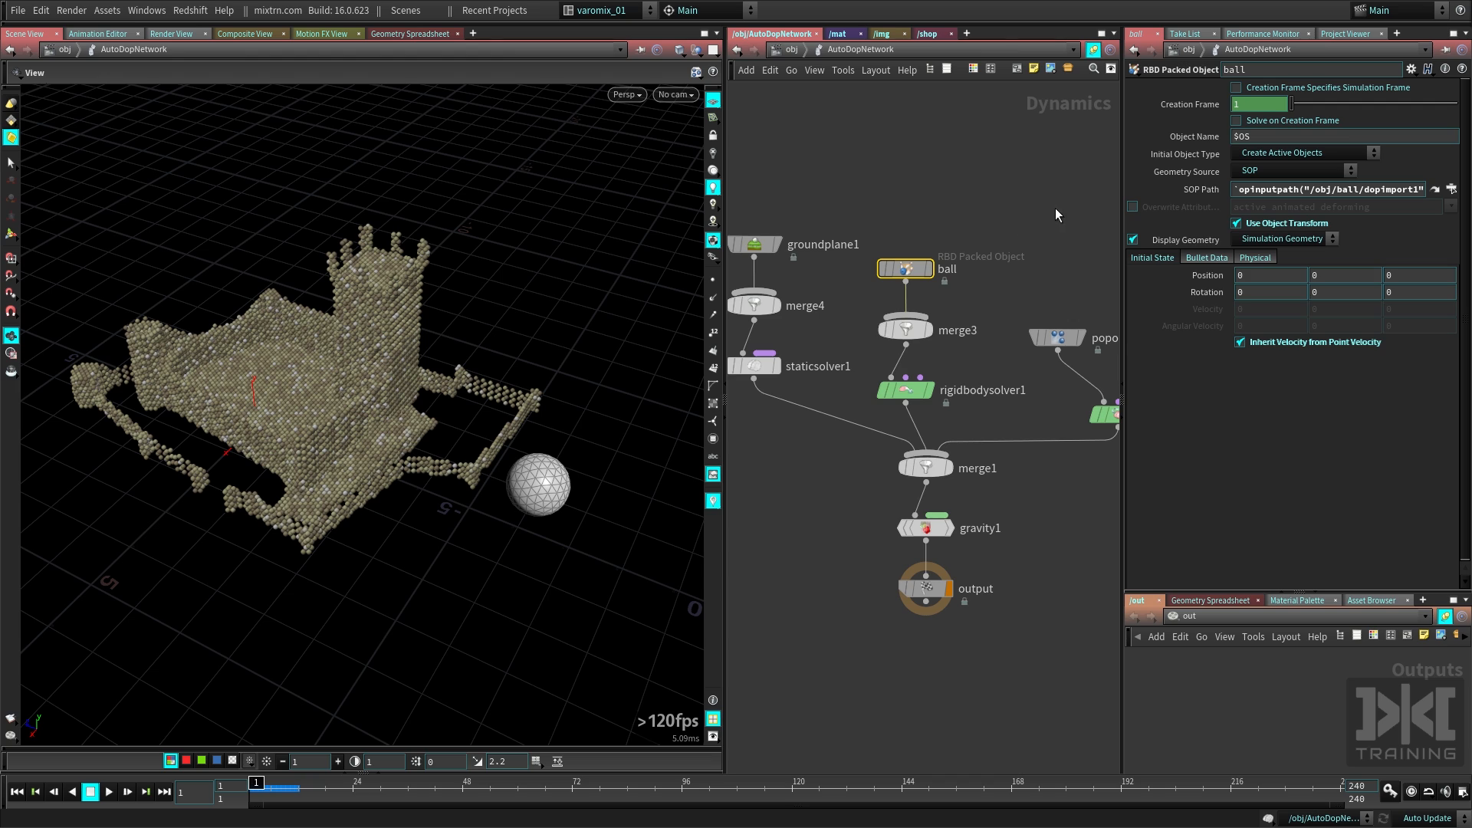
Turn on Enable Auto Sleep and Start Asleep in the sleeping settings of popsolver1
middle_drag(1112, 334, 961, 330)
click(945, 409)
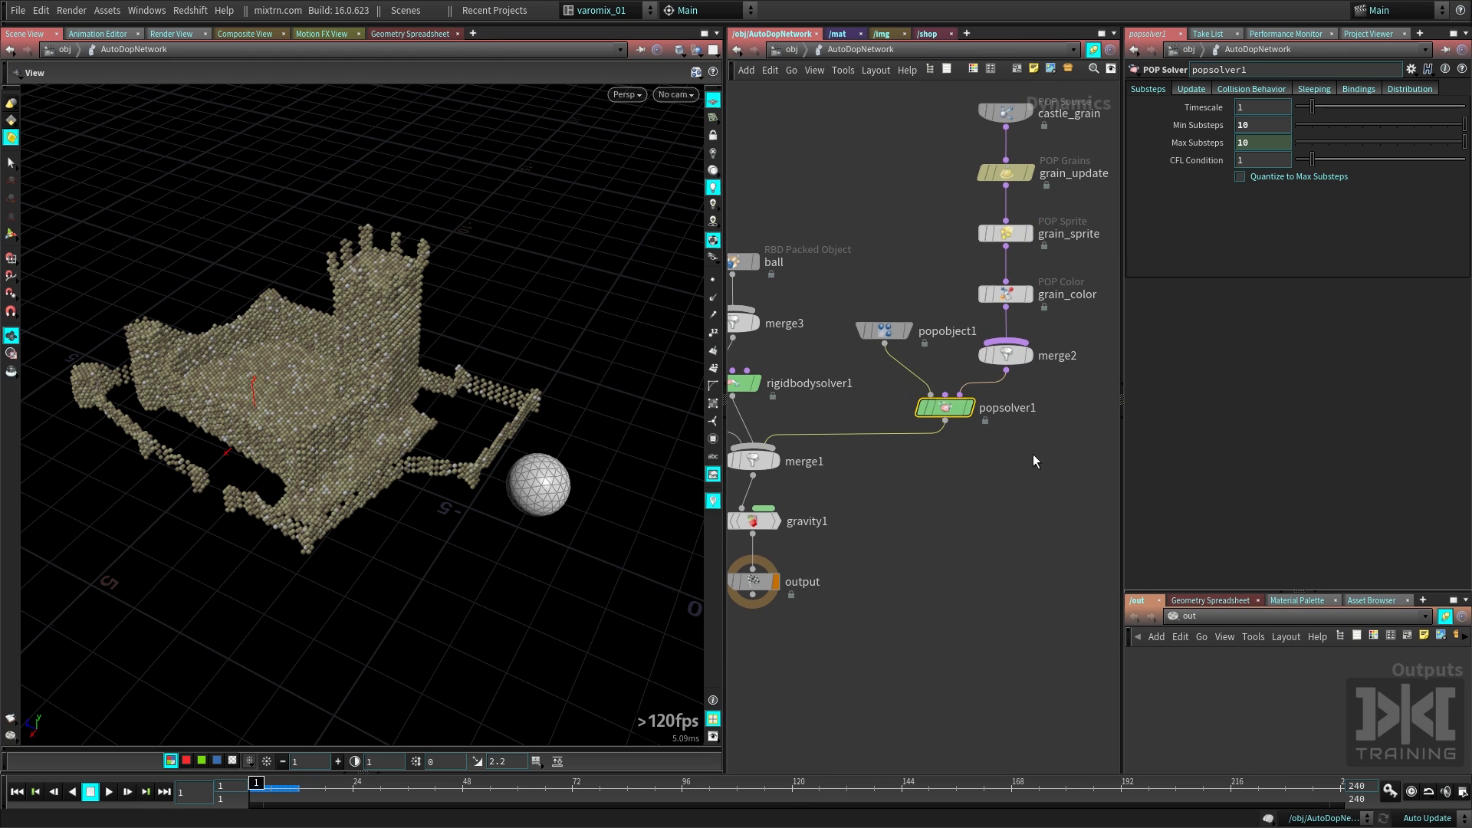
click(1312, 90)
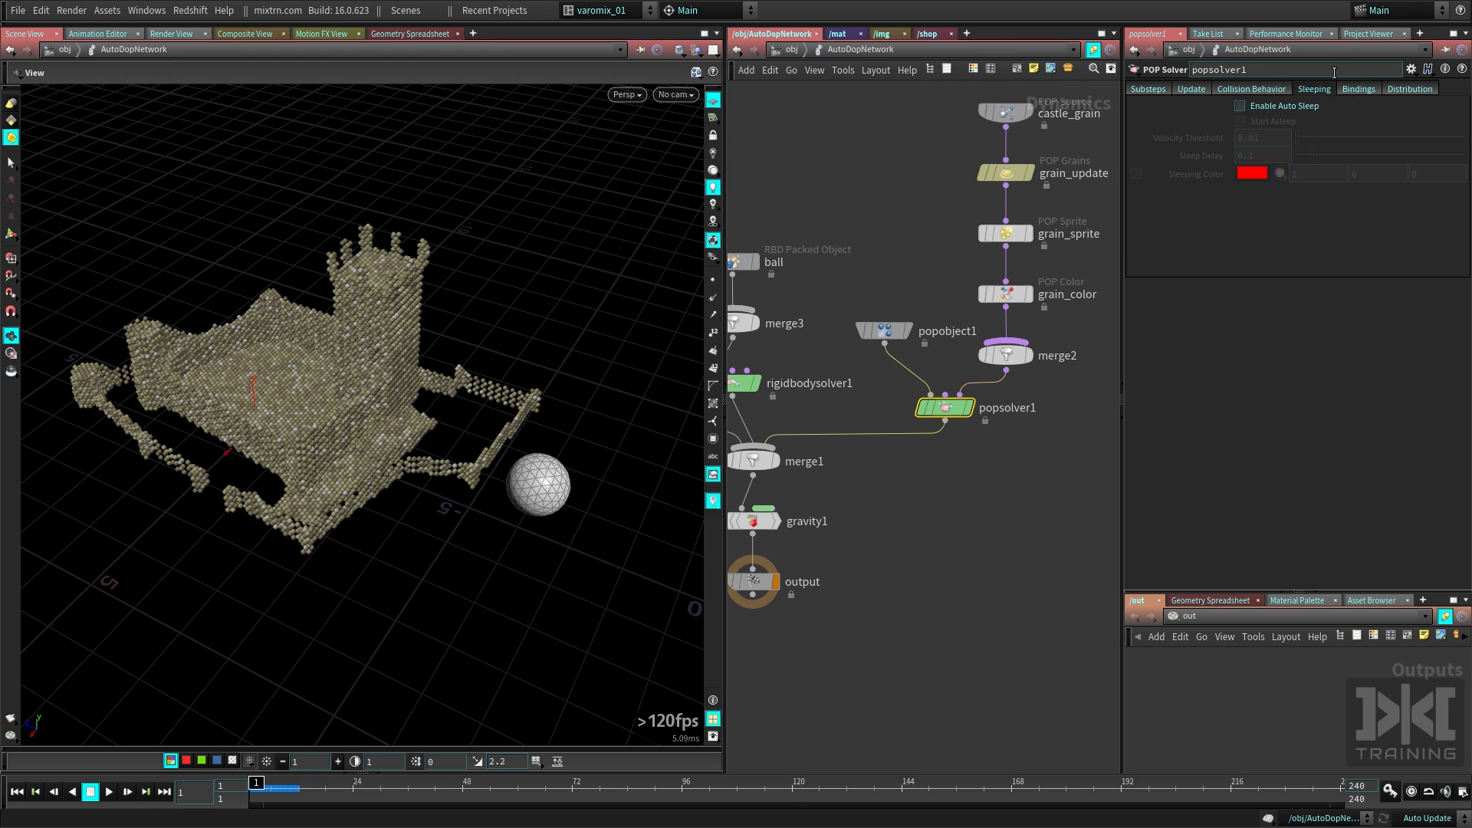
click(1277, 107)
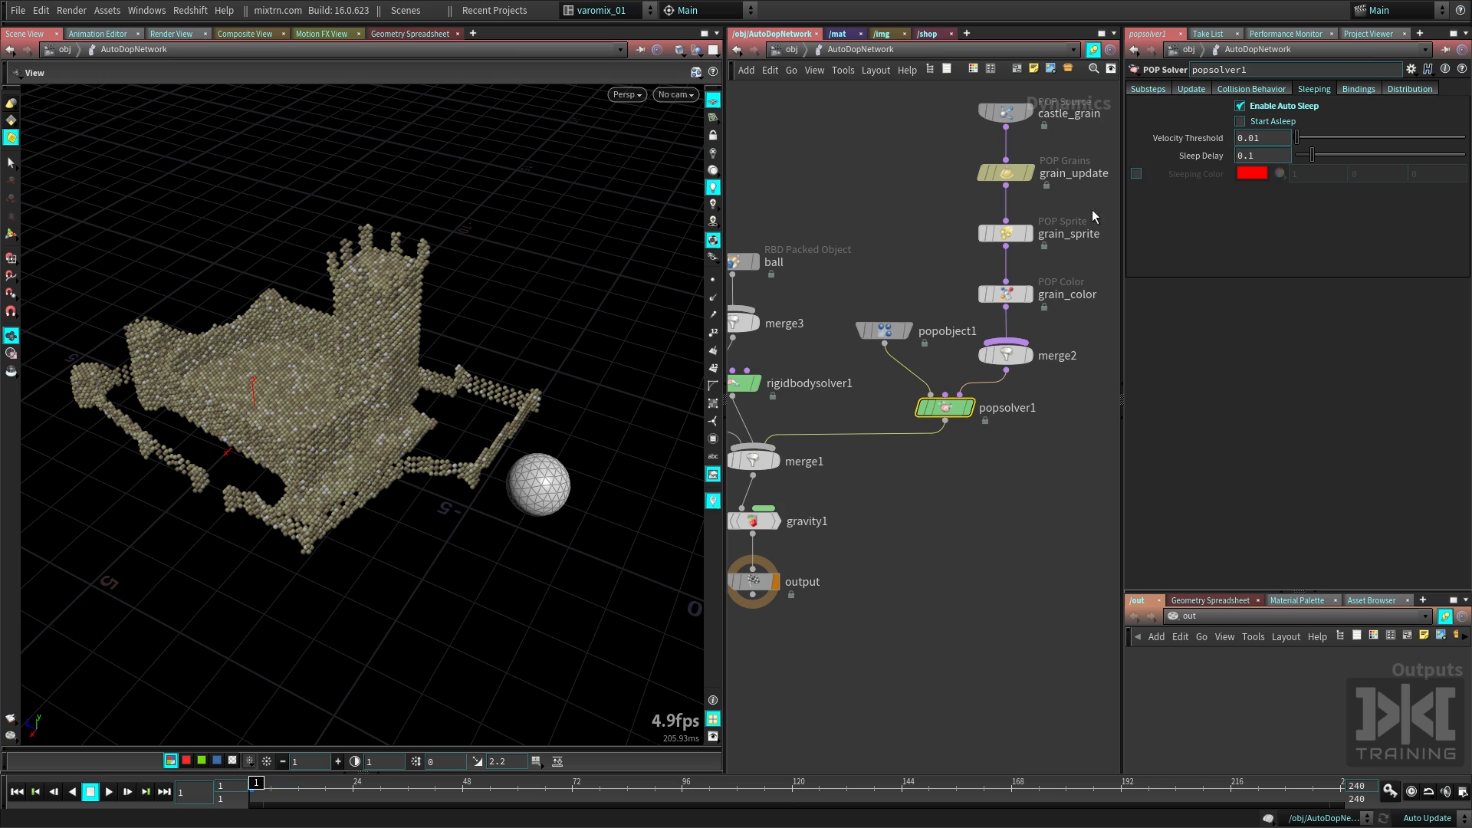
click(951, 522)
Play the simulation several times to check how the sleeping grains behave, and return to frame 1
key(Up)
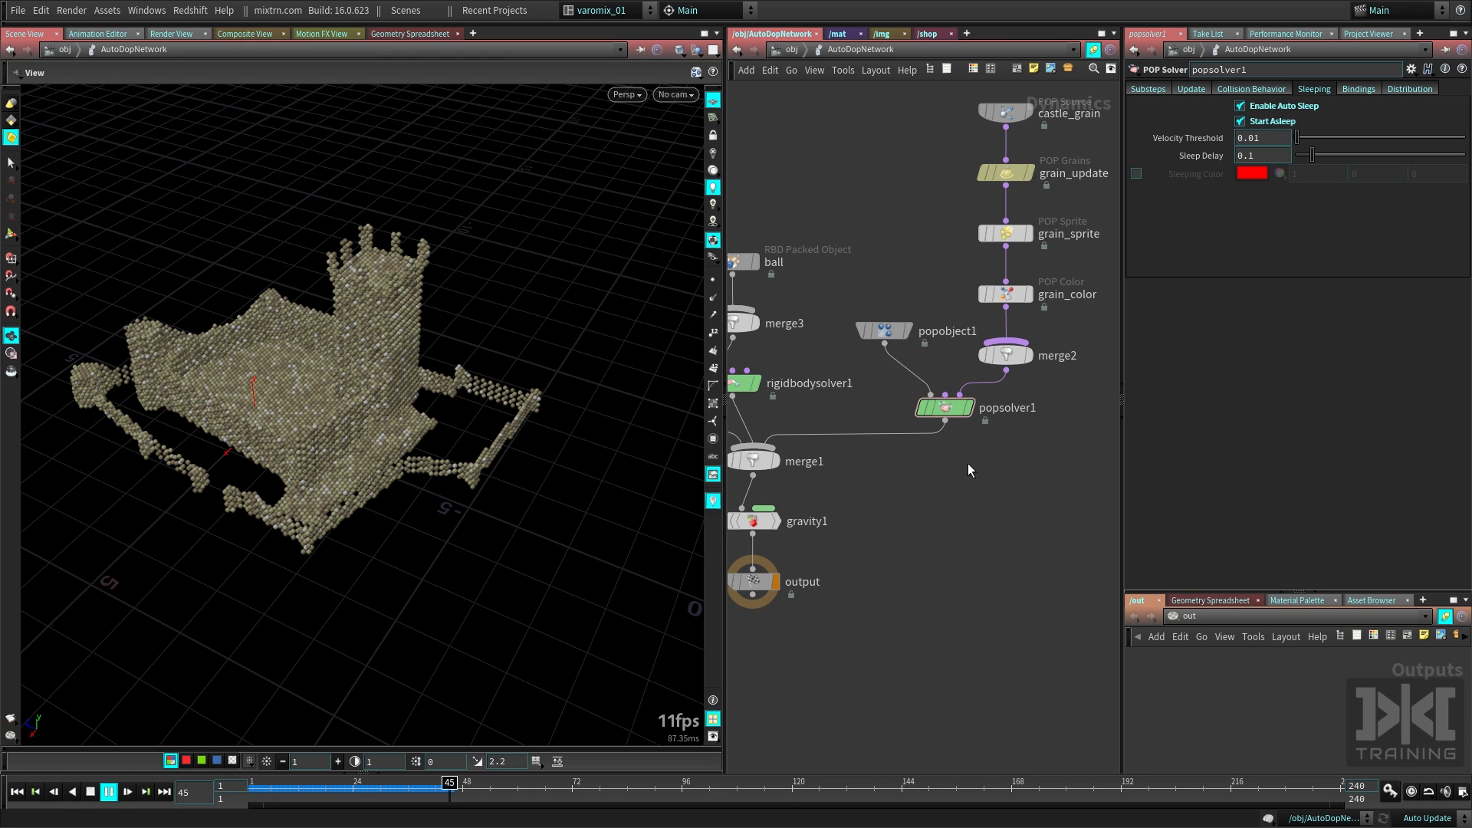
key(Up)
key(ctrl+Up)
key(Up)
key(Up)
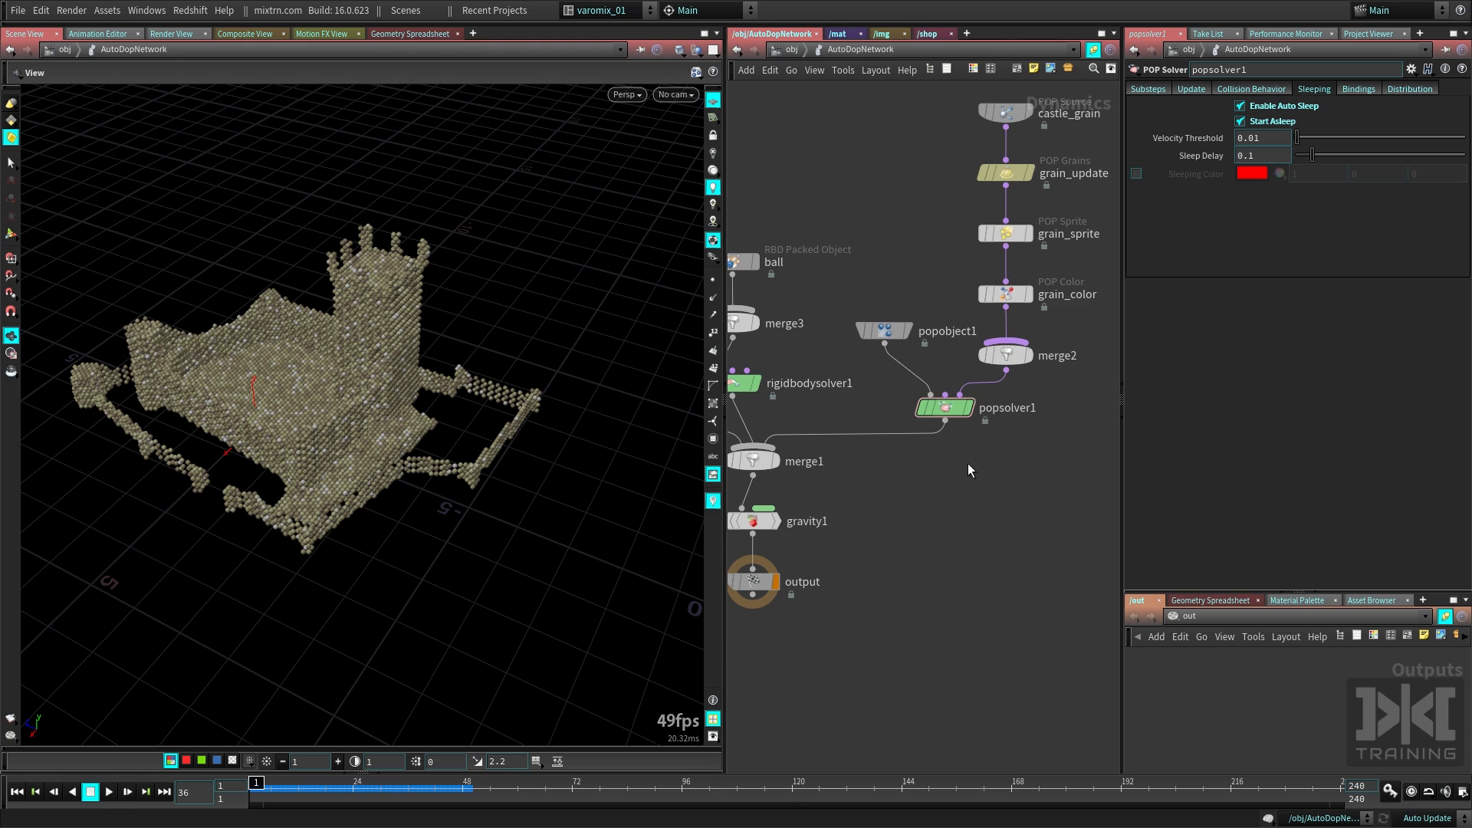
key(ctrl+Up)
key(Up)
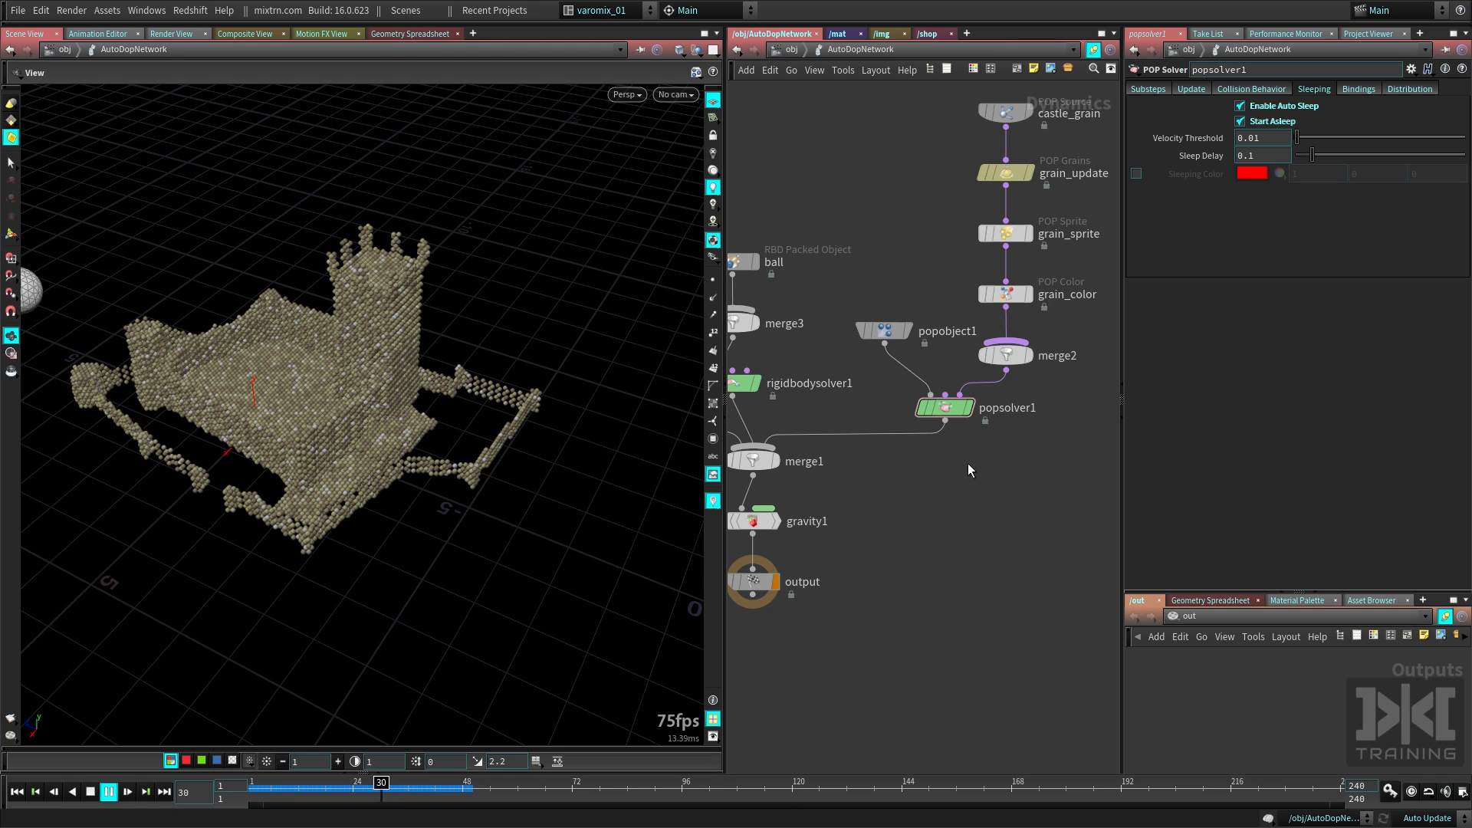
key(Up)
key(ctrl+Up)
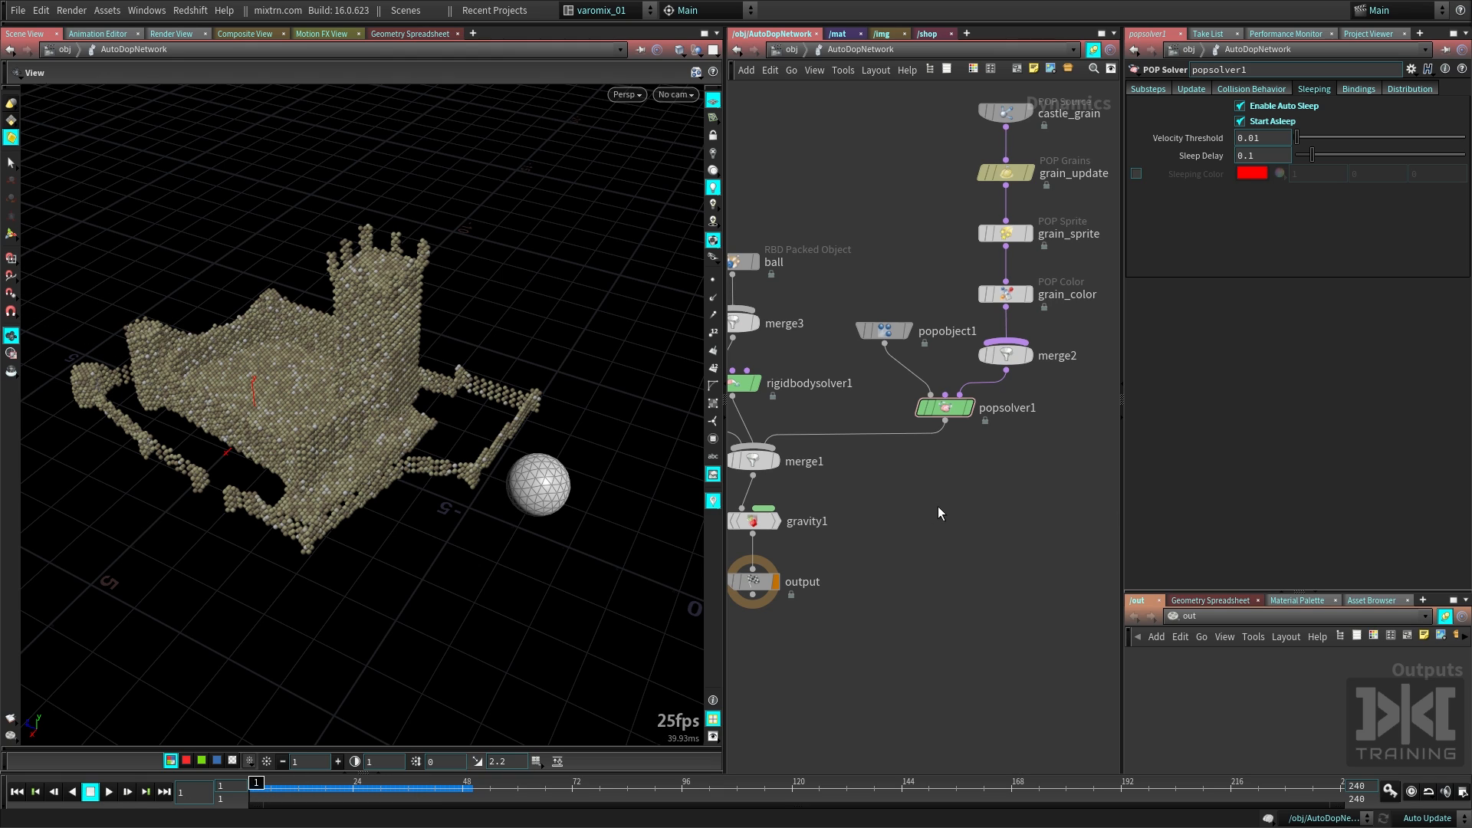
At object level, apply the Awaken By Geometry grains tool using the ball as the awakening object
middle_drag(899, 503, 913, 487)
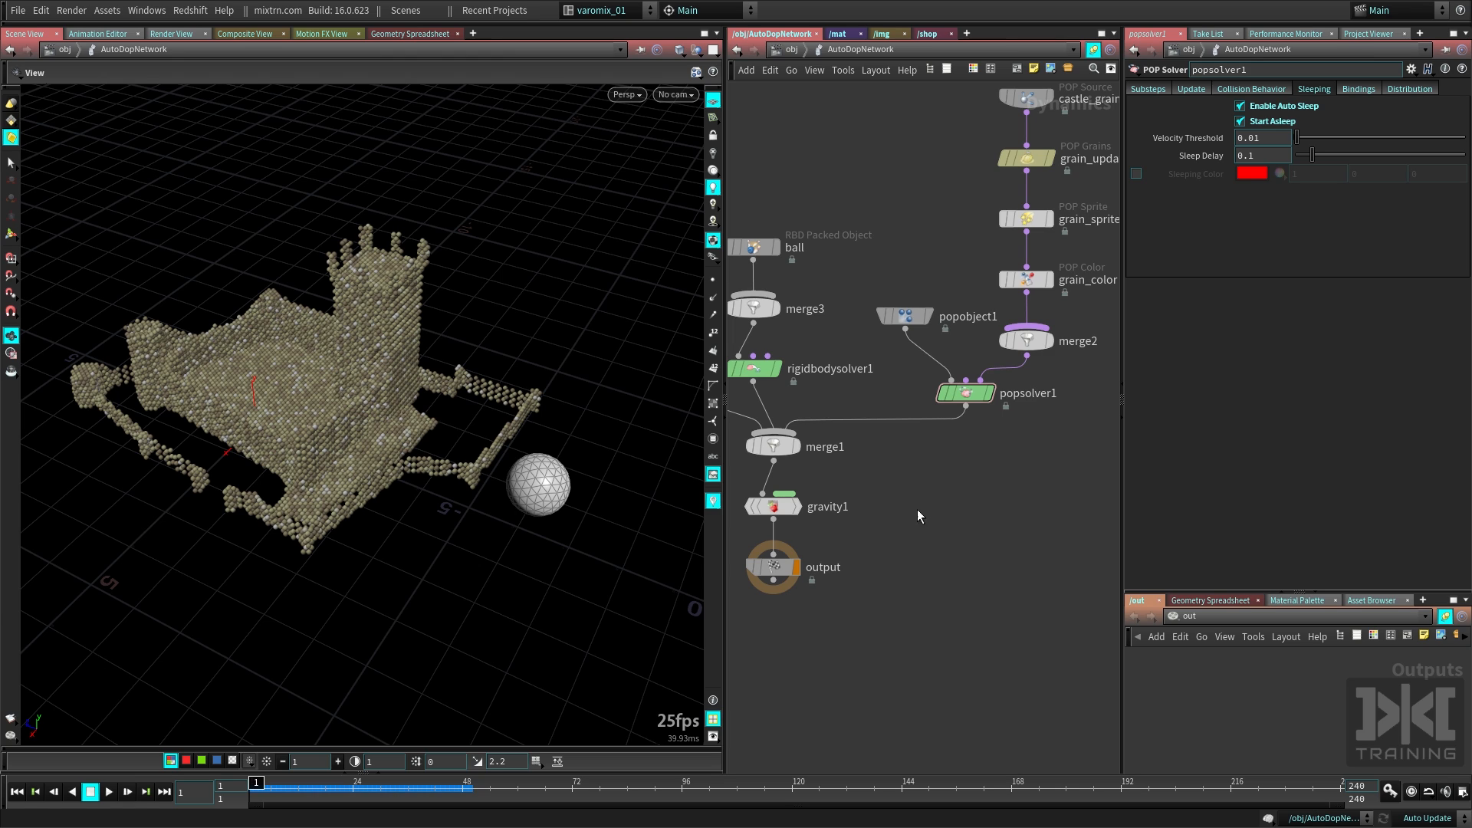
middle_drag(917, 509, 984, 508)
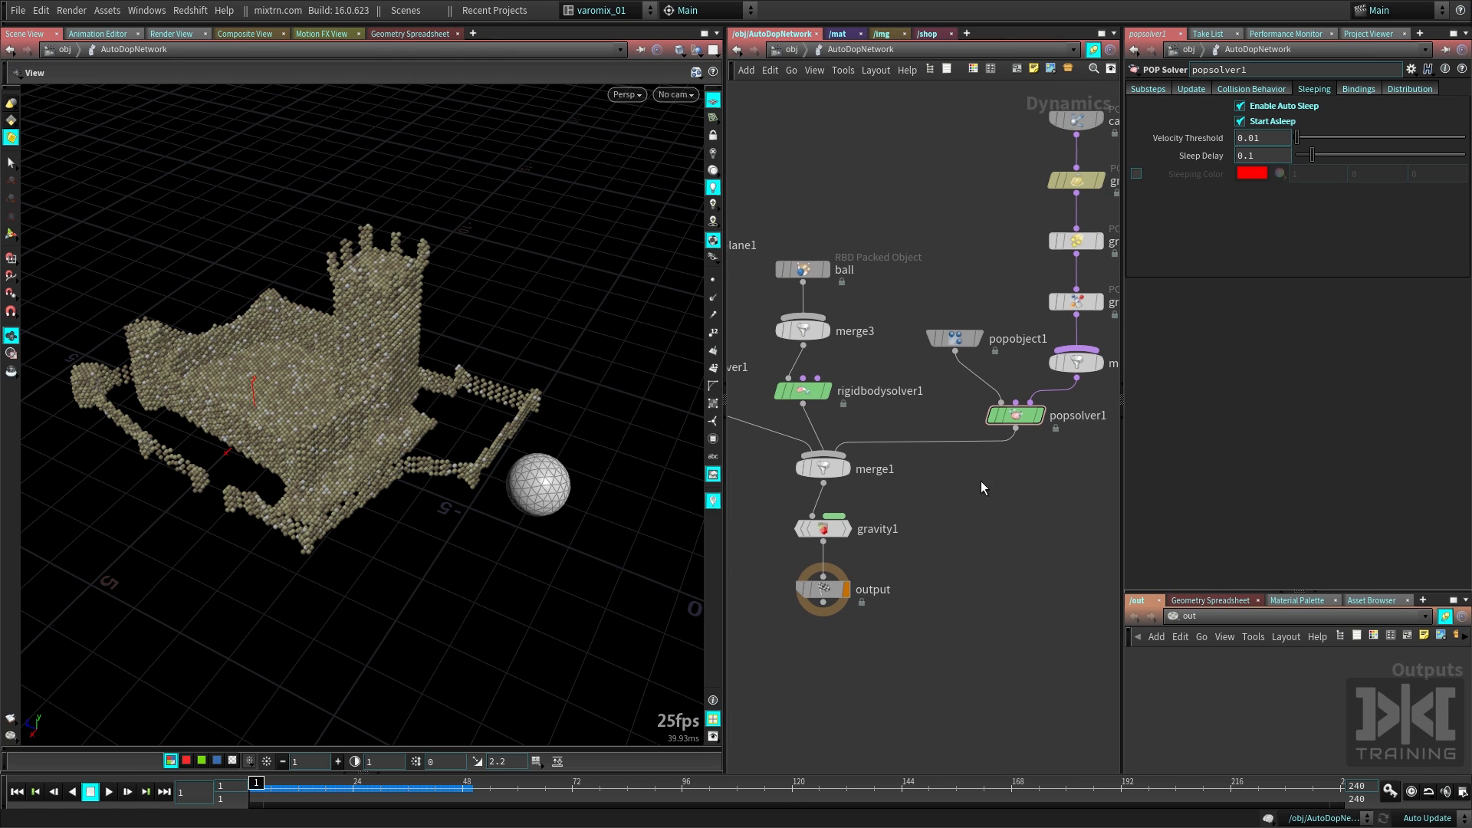
click(1022, 18)
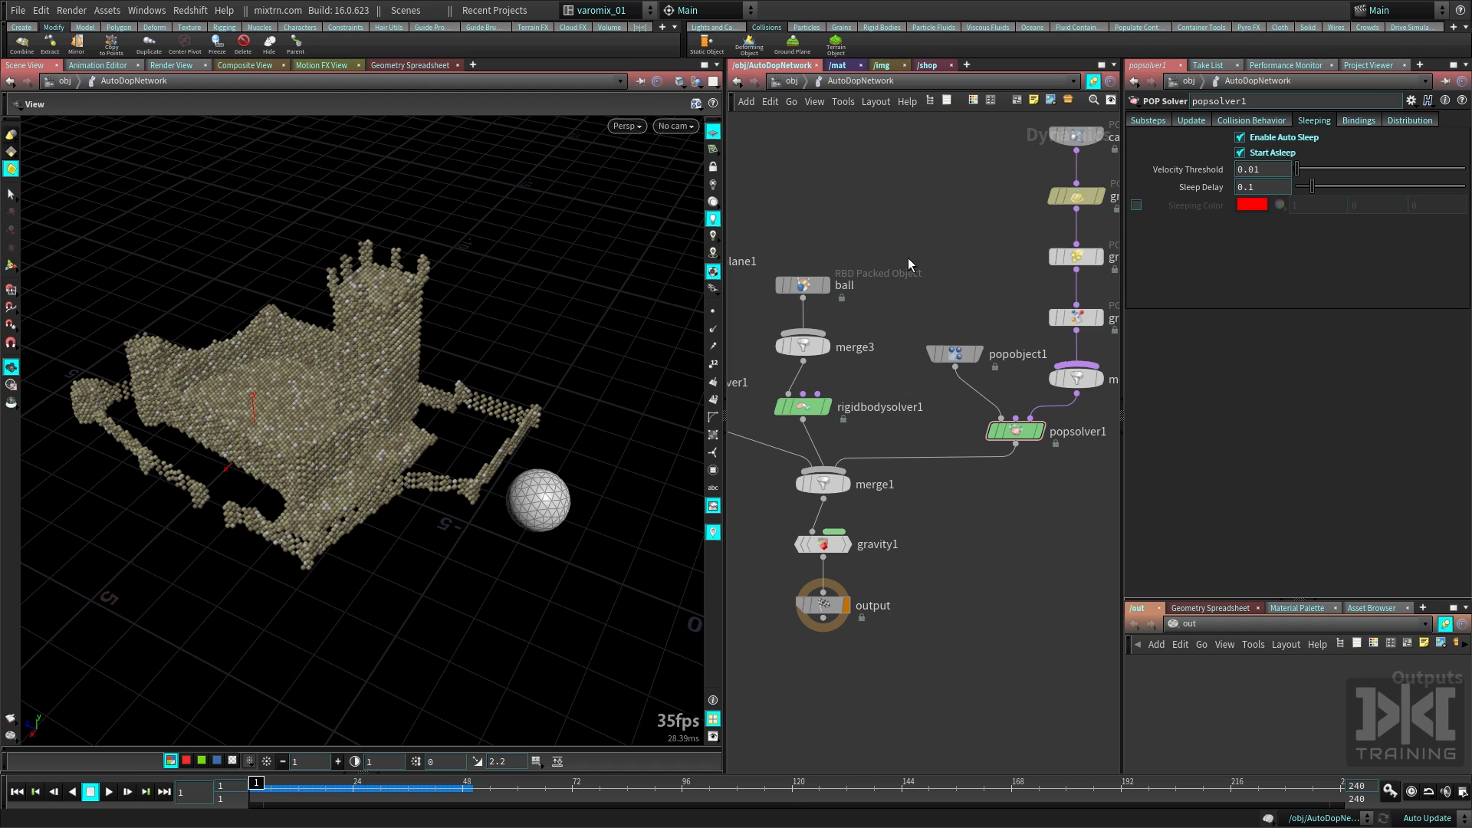
click(842, 28)
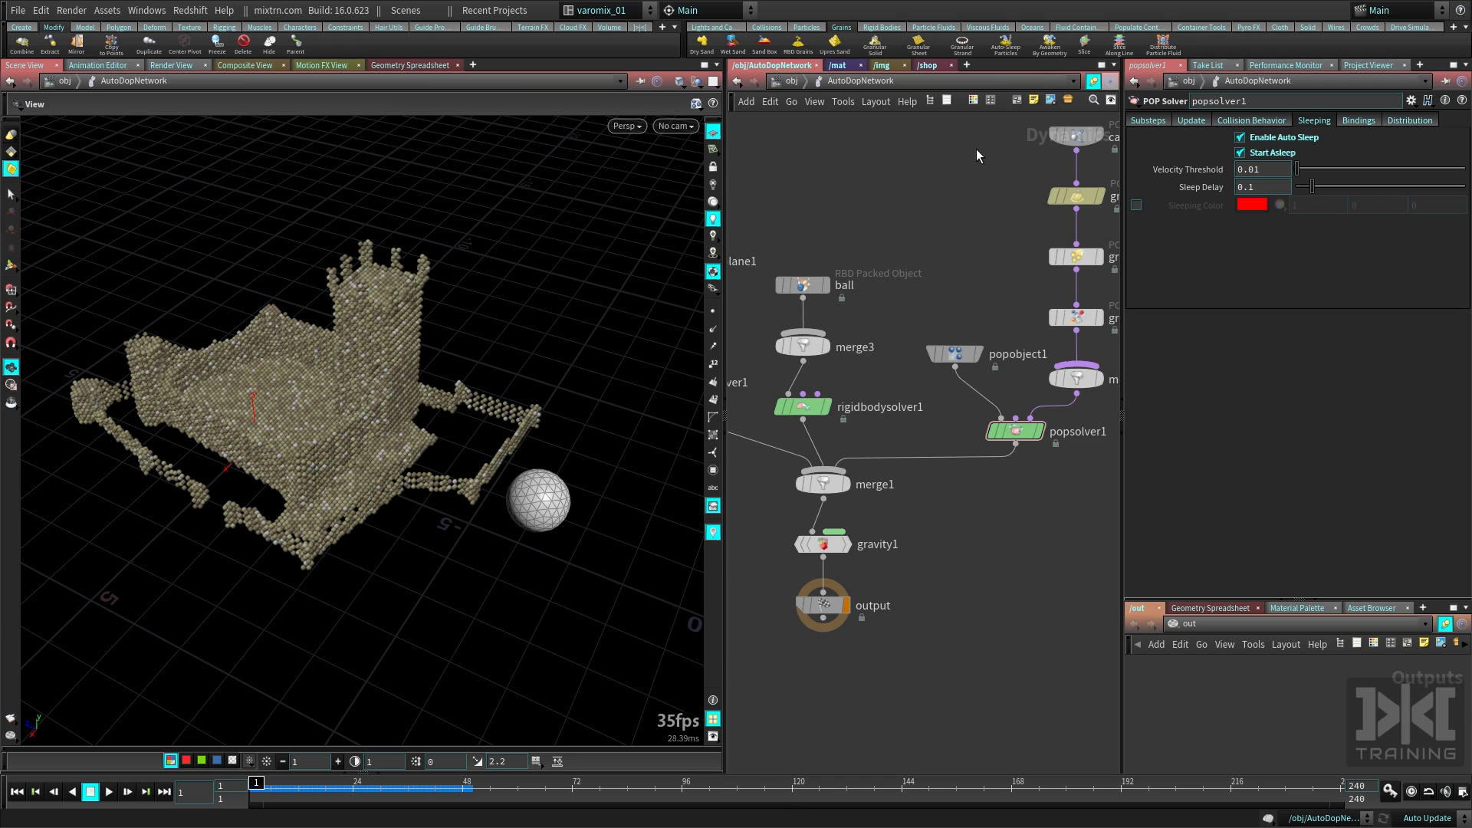
key(u)
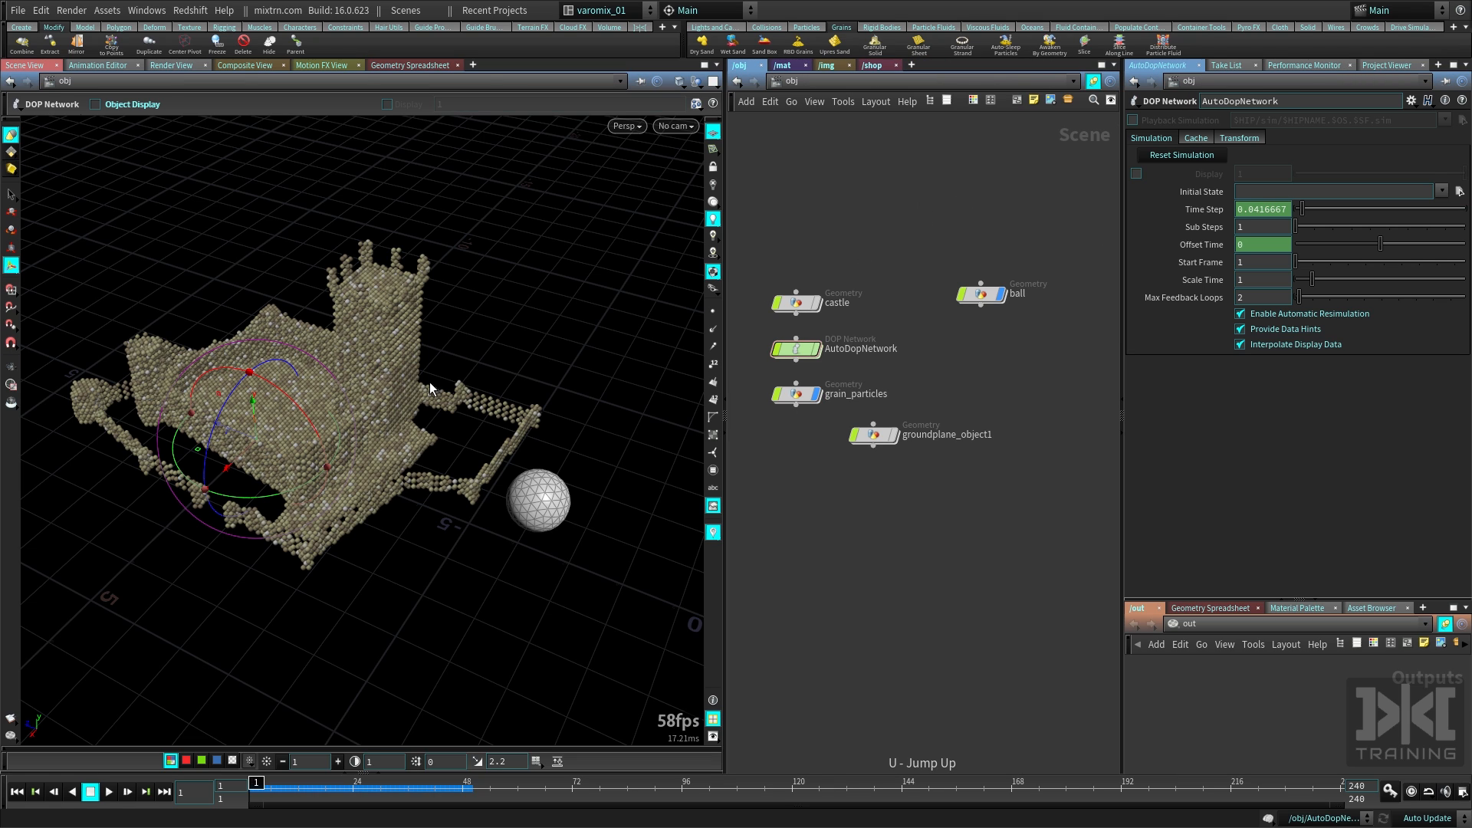
click(1050, 46)
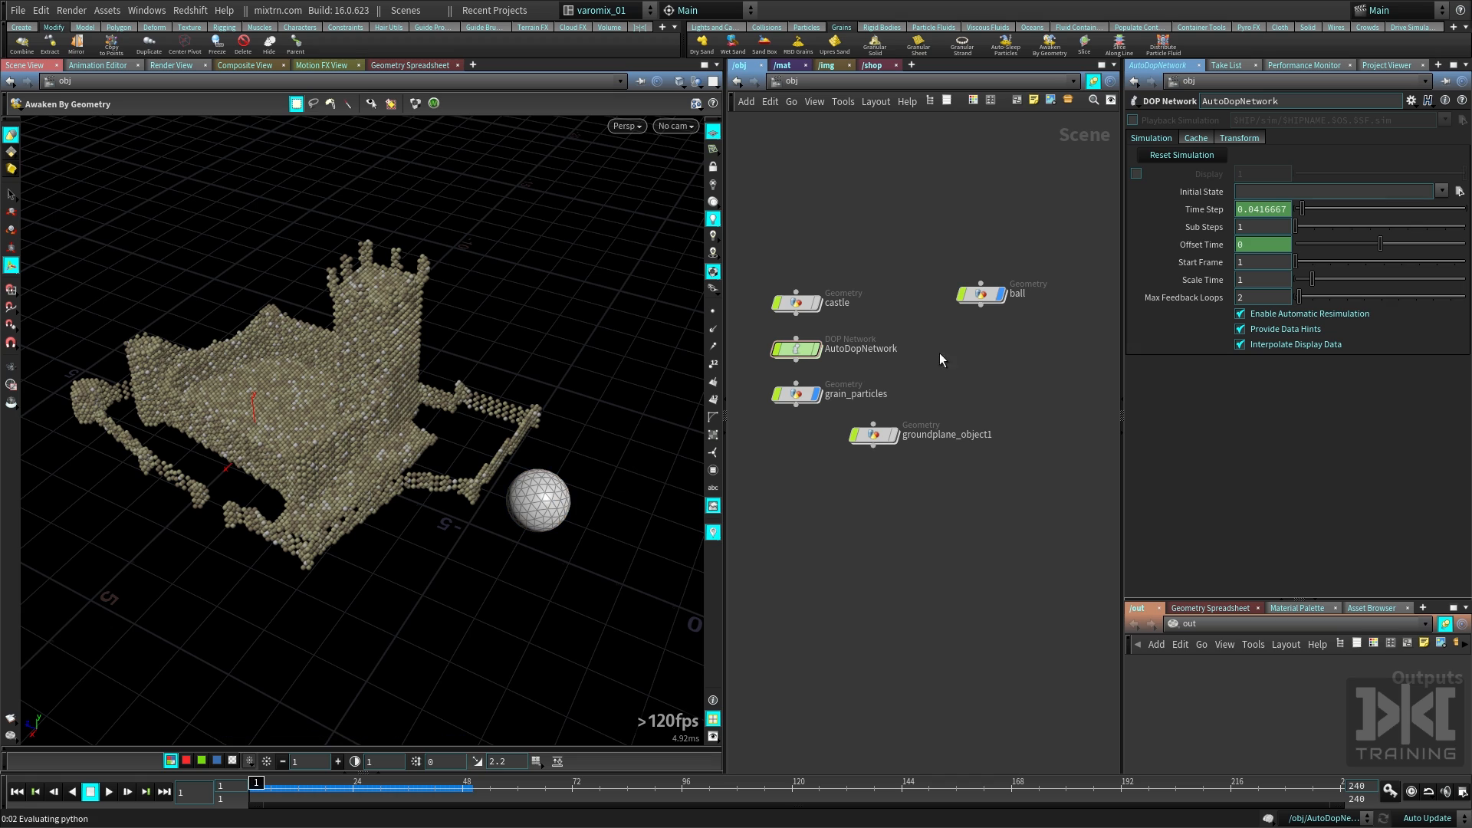
click(549, 503)
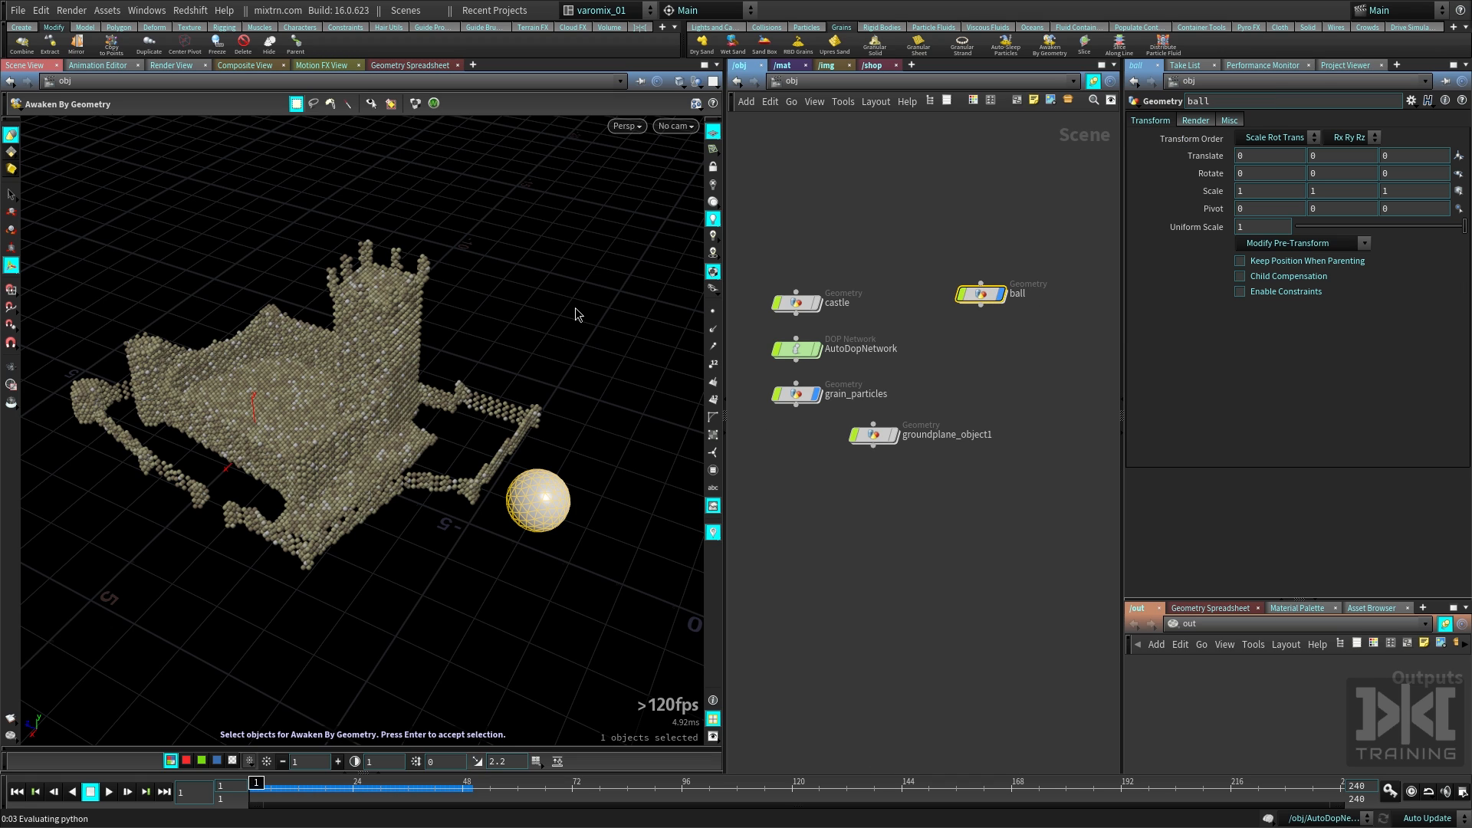
key(Return)
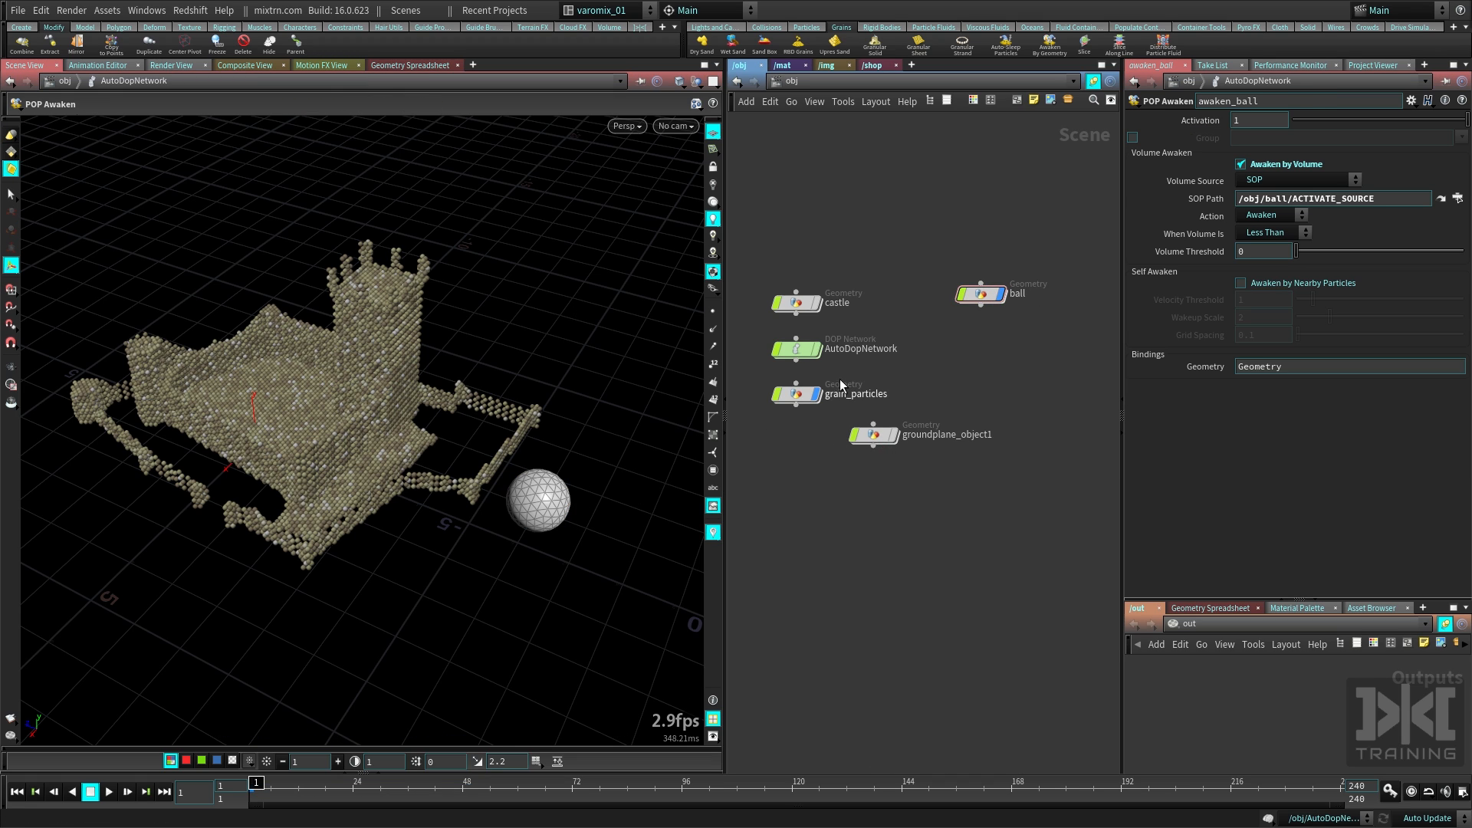
In AutoDopNetwork, position the awaken_ball node directly above popsolver1 and inspect its connection
double_click(799, 350)
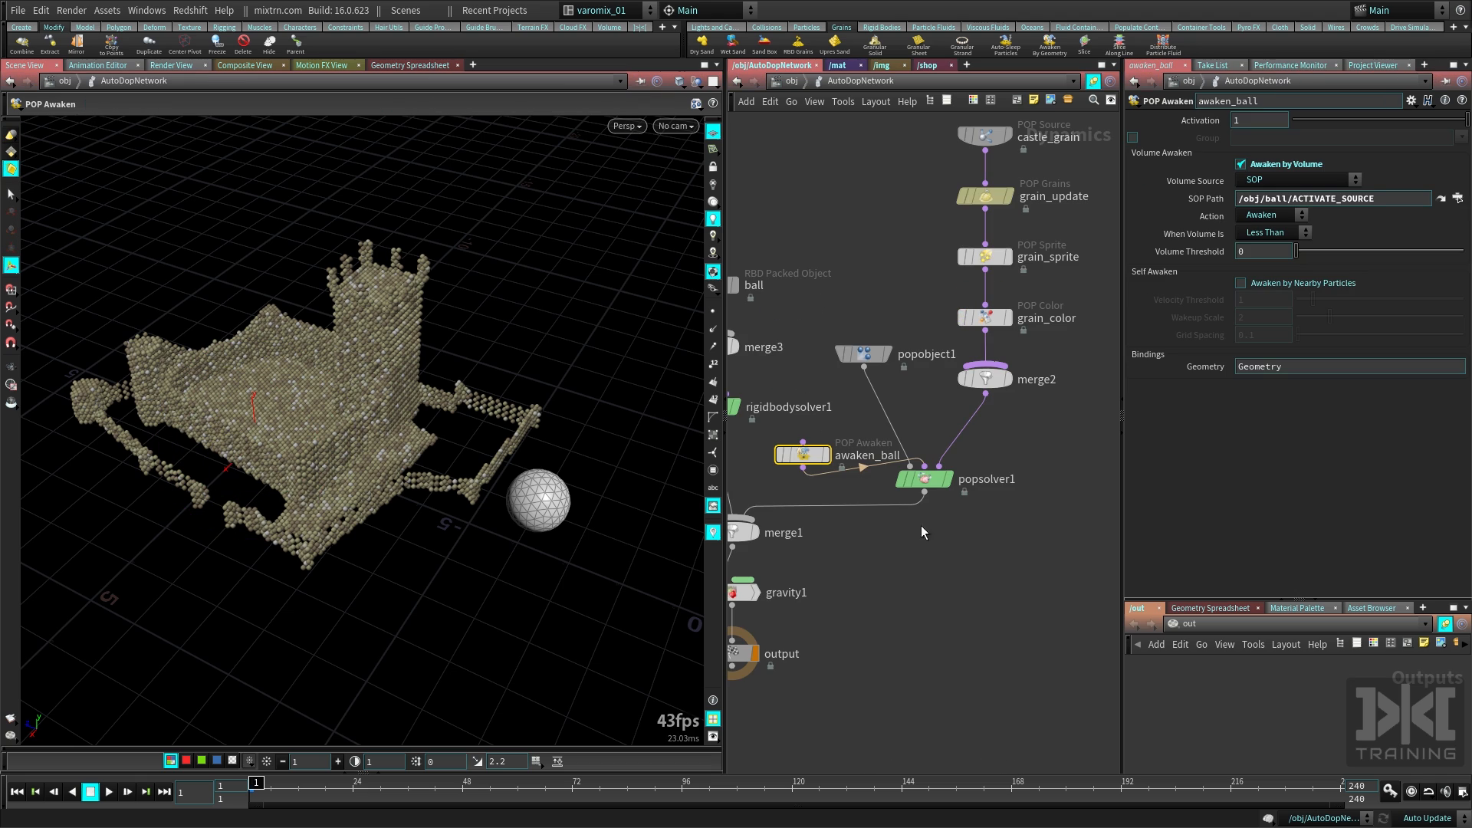
drag(801, 457, 932, 409)
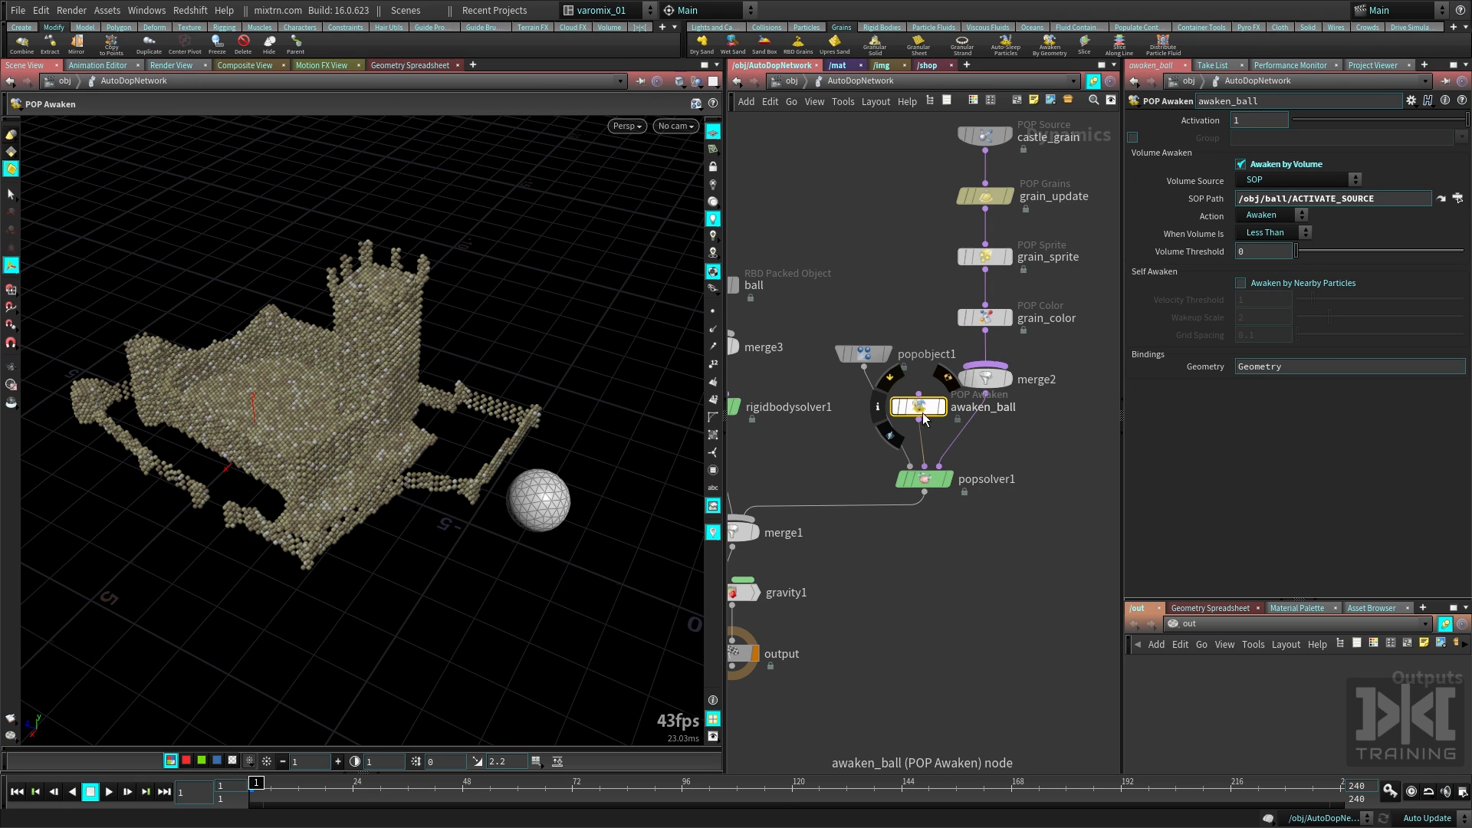
middle_drag(1021, 446, 970, 435)
right_drag(944, 437, 1107, 415)
middle_drag(764, 375, 919, 454)
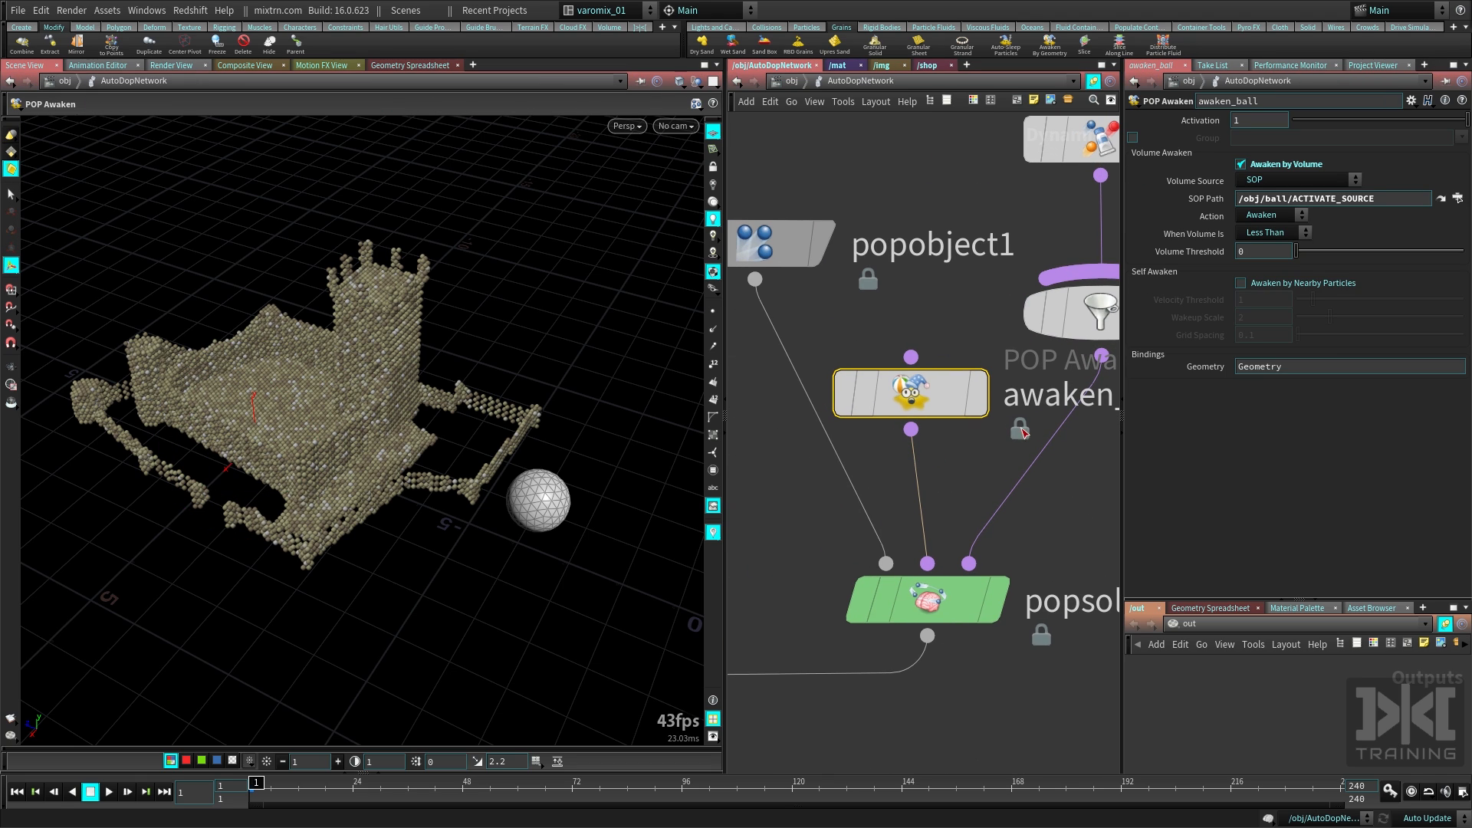
mouse_move(912, 402)
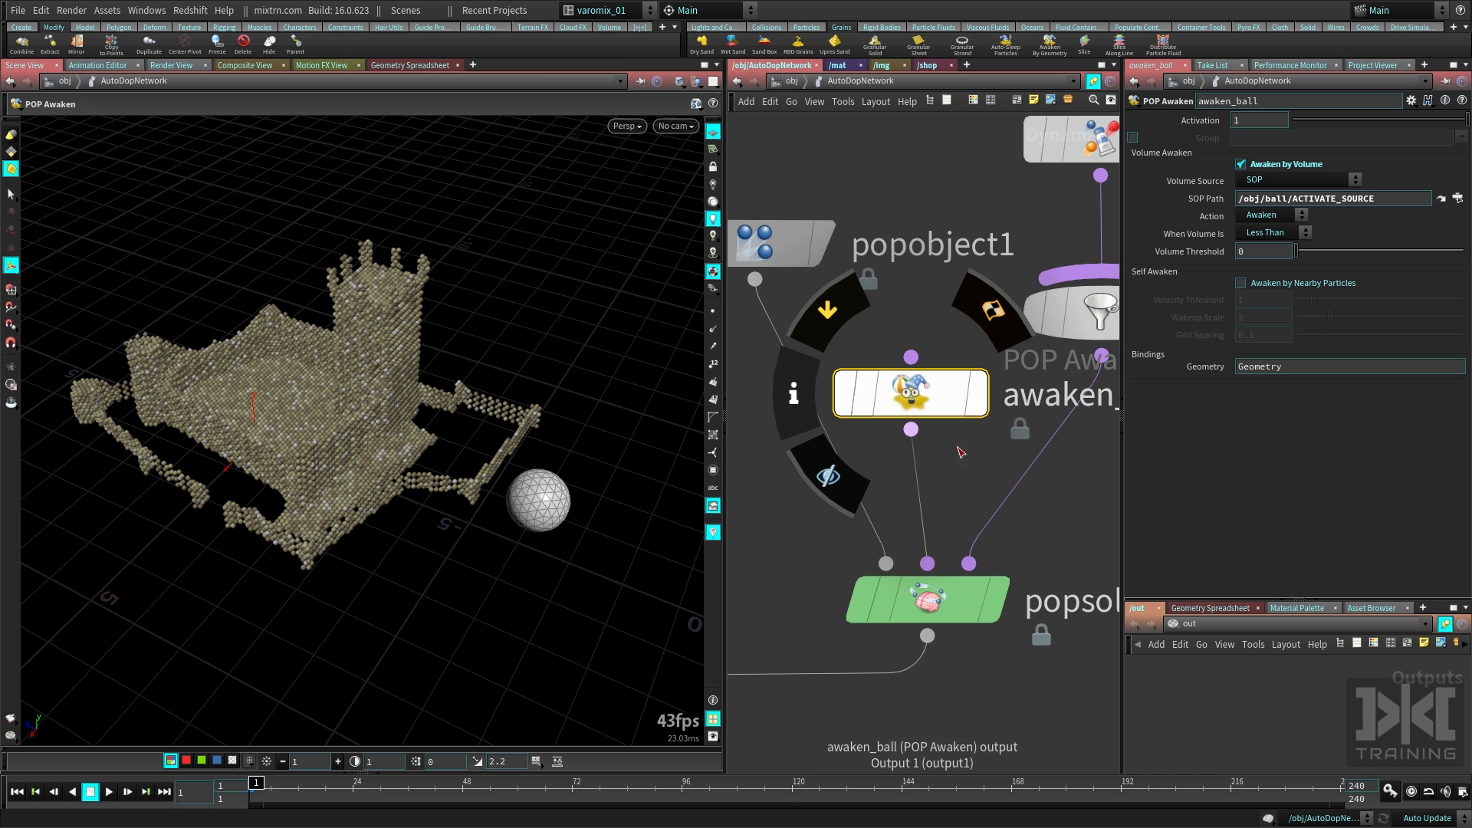
drag(920, 400, 937, 403)
Examine awaken_ball's SOP path and the convert_to_sdf, expand_sdf and ACTIVATE_SOURCE nodes inside the ball object
click(1381, 201)
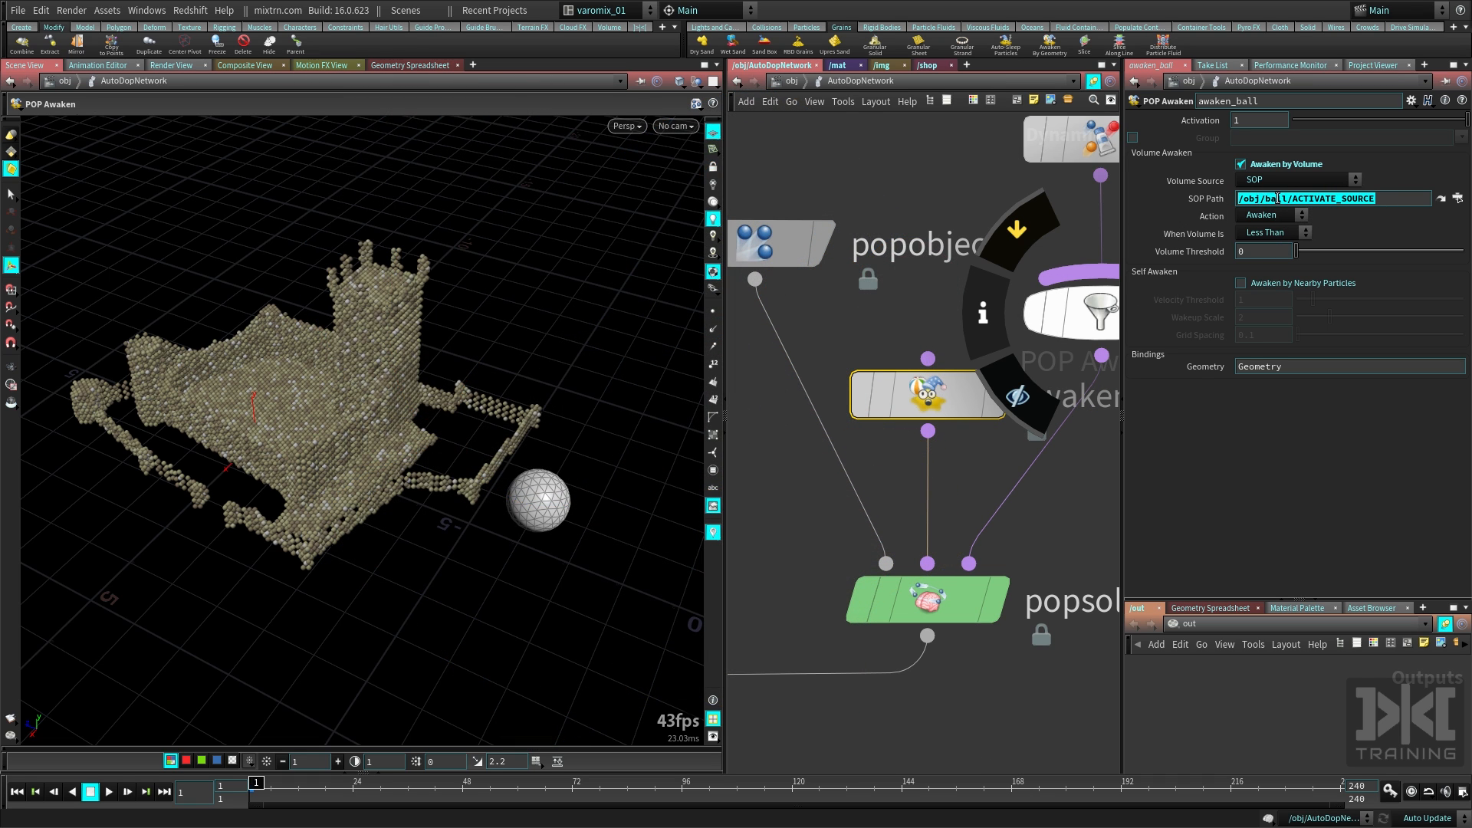
key(u)
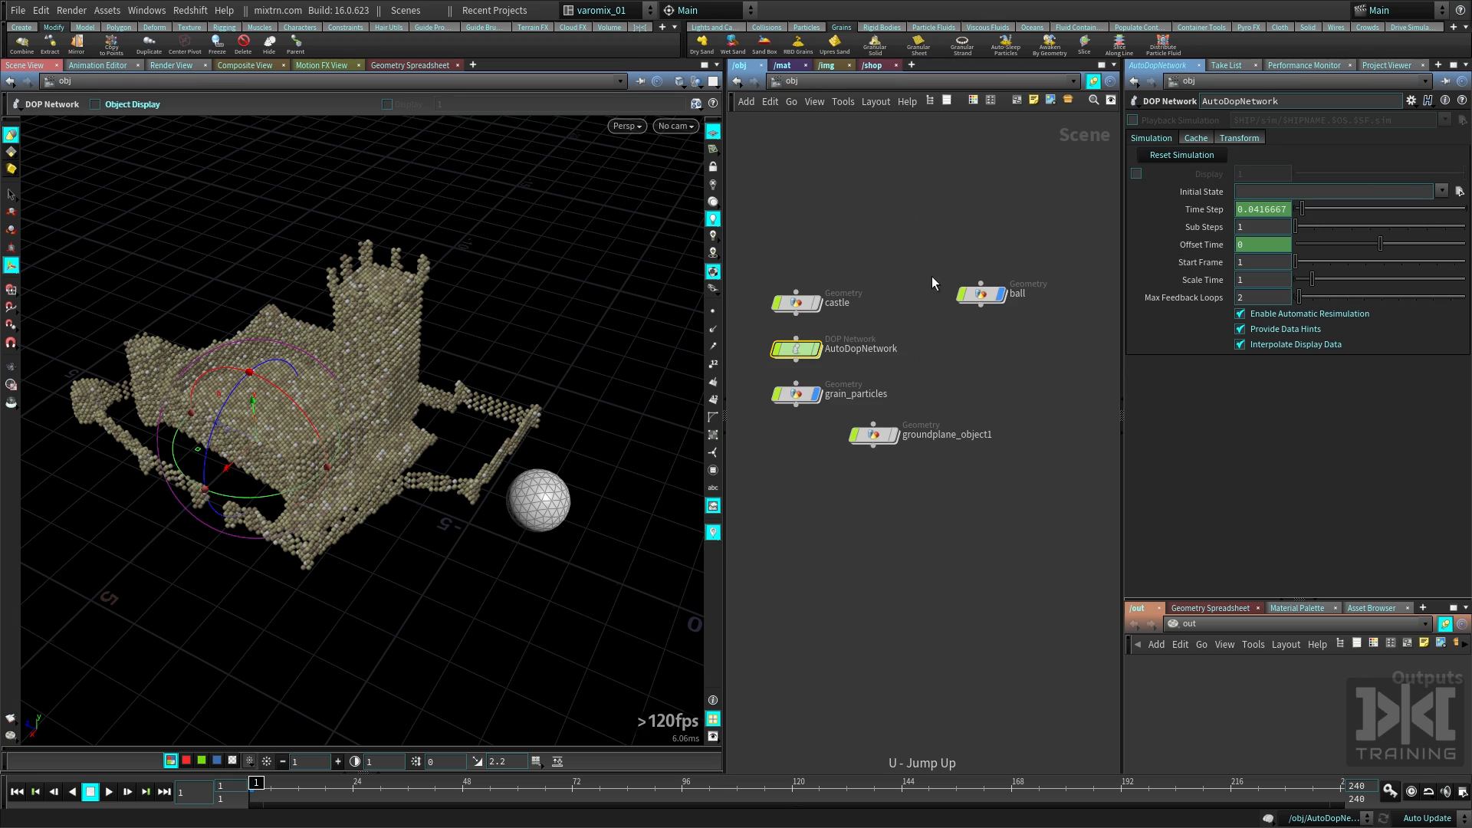
double_click(981, 296)
drag(921, 320, 764, 428)
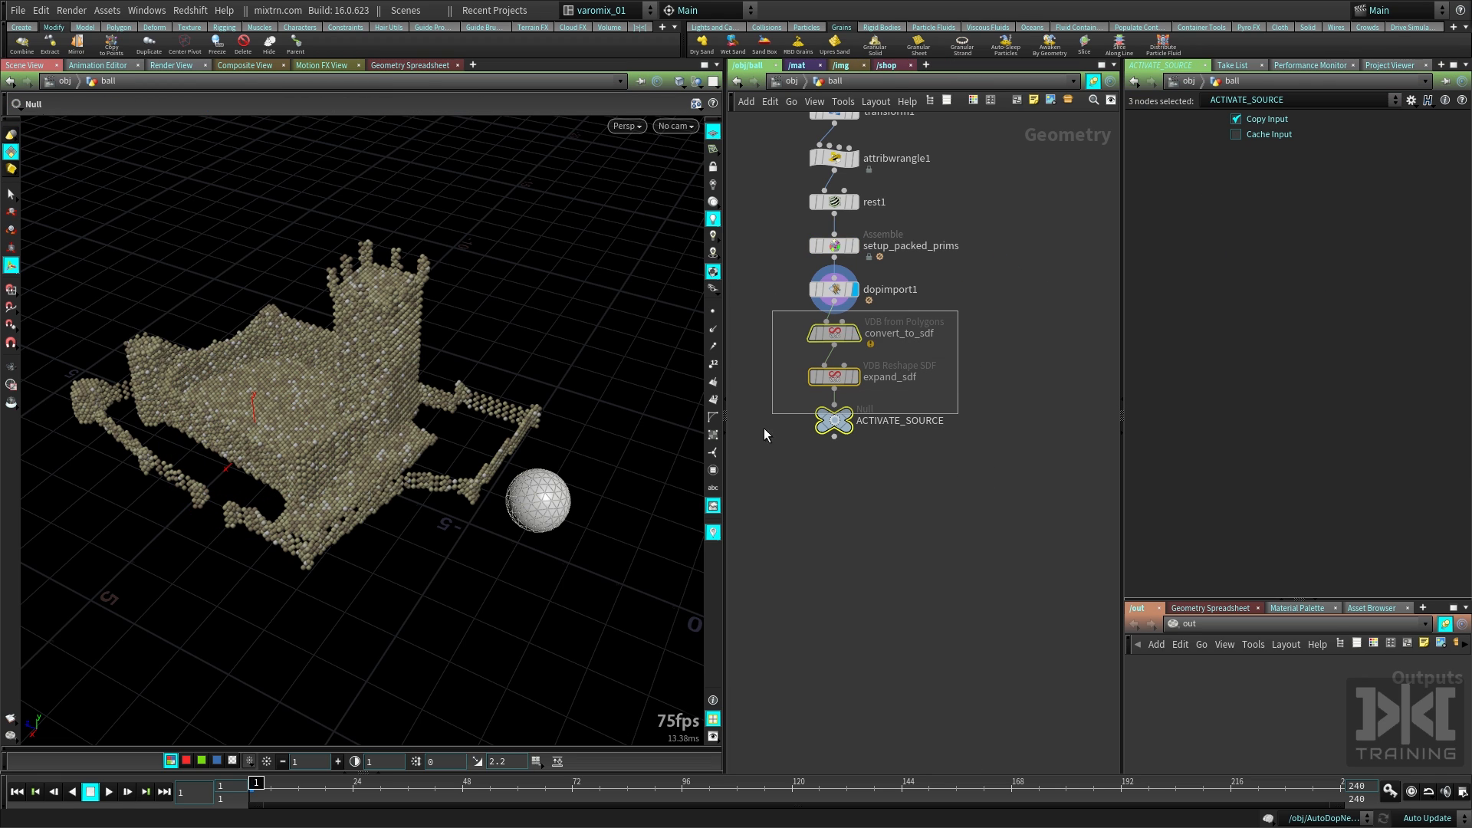
click(844, 420)
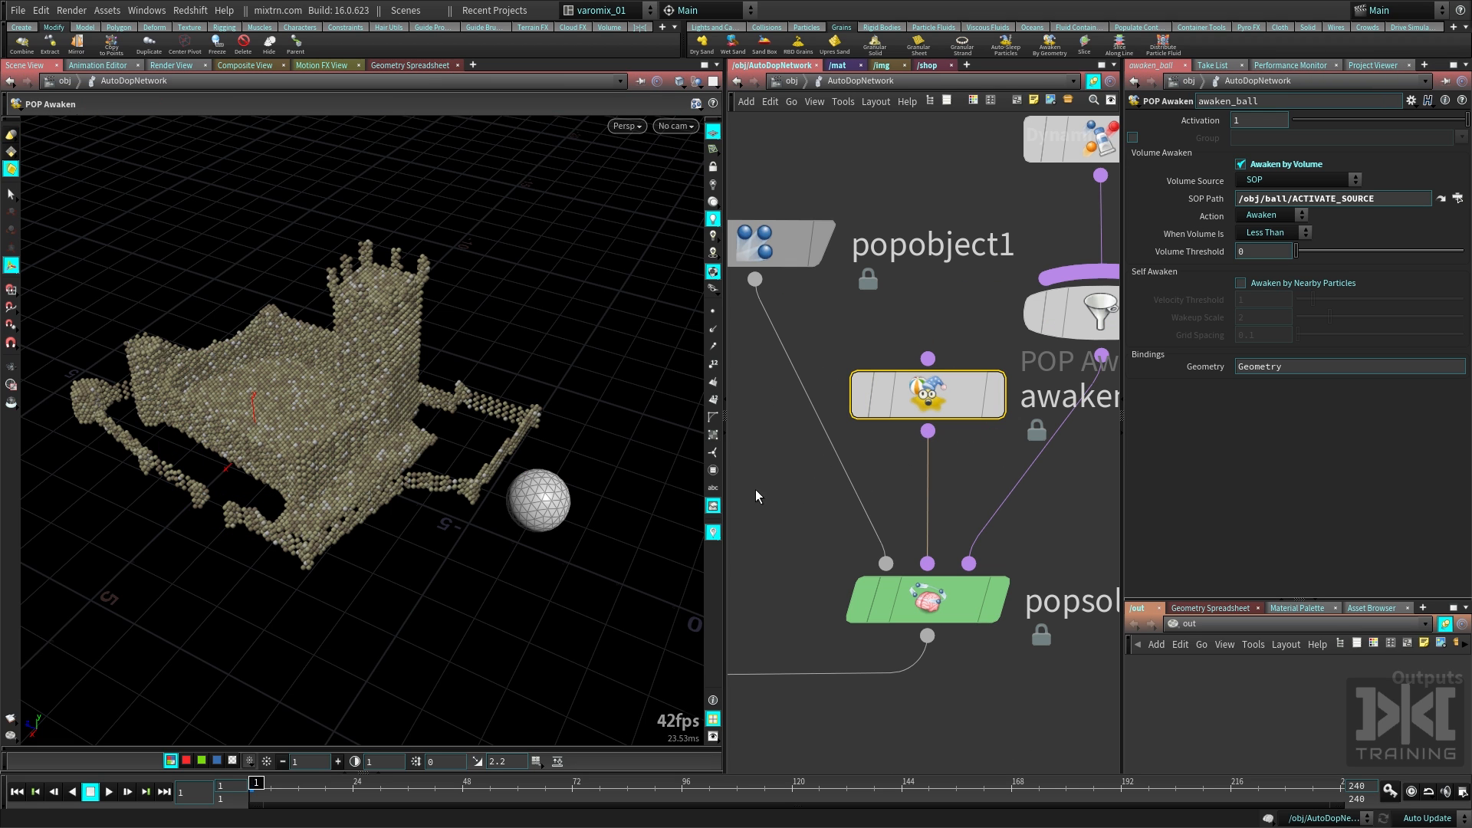
View the whole castle and ball, and run the simulation with the awaken_ball node in place
alt+right_drag(353, 484, 414, 489)
alt+drag(414, 489, 500, 498)
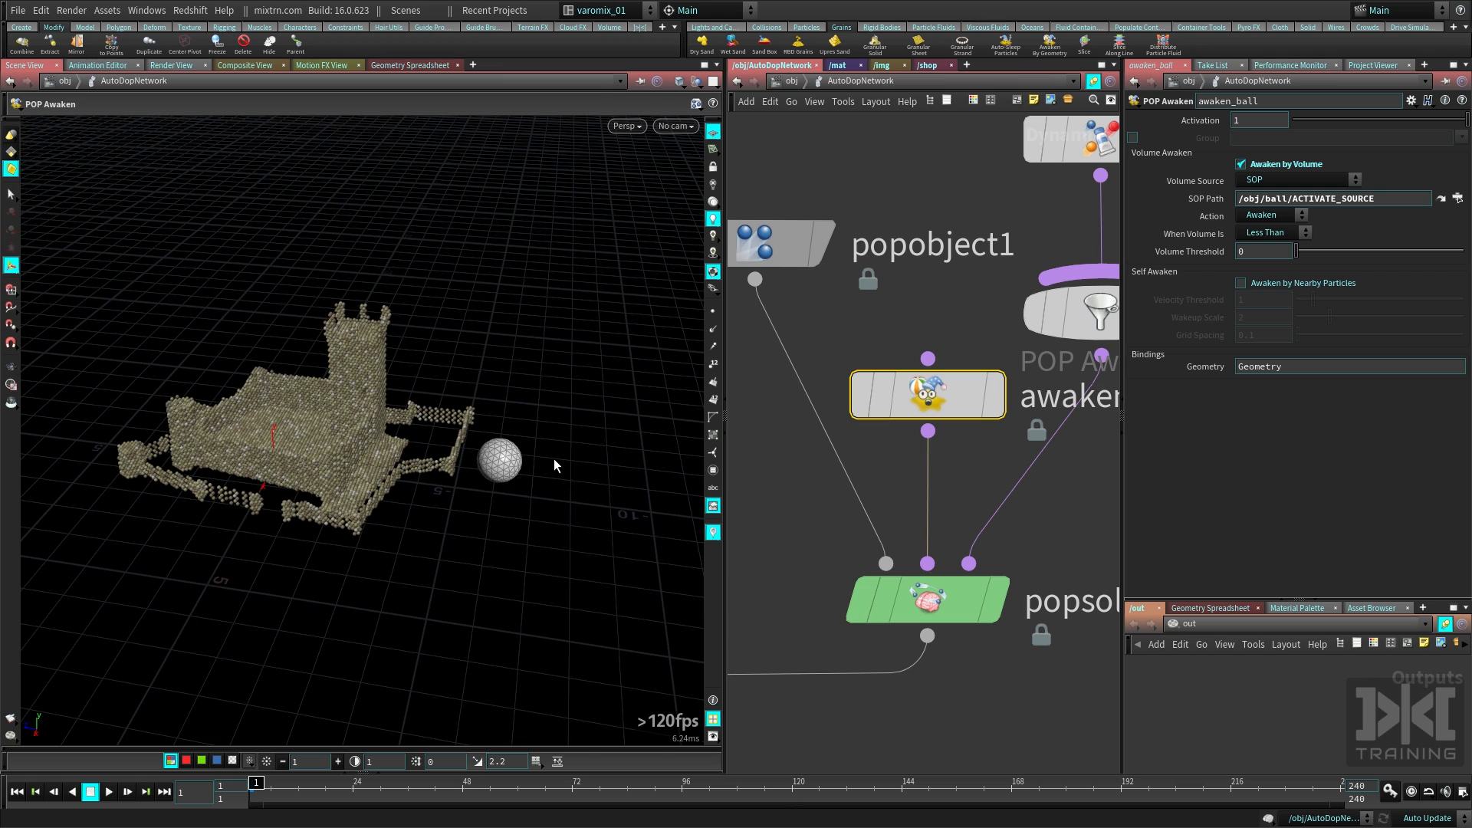
key(Up)
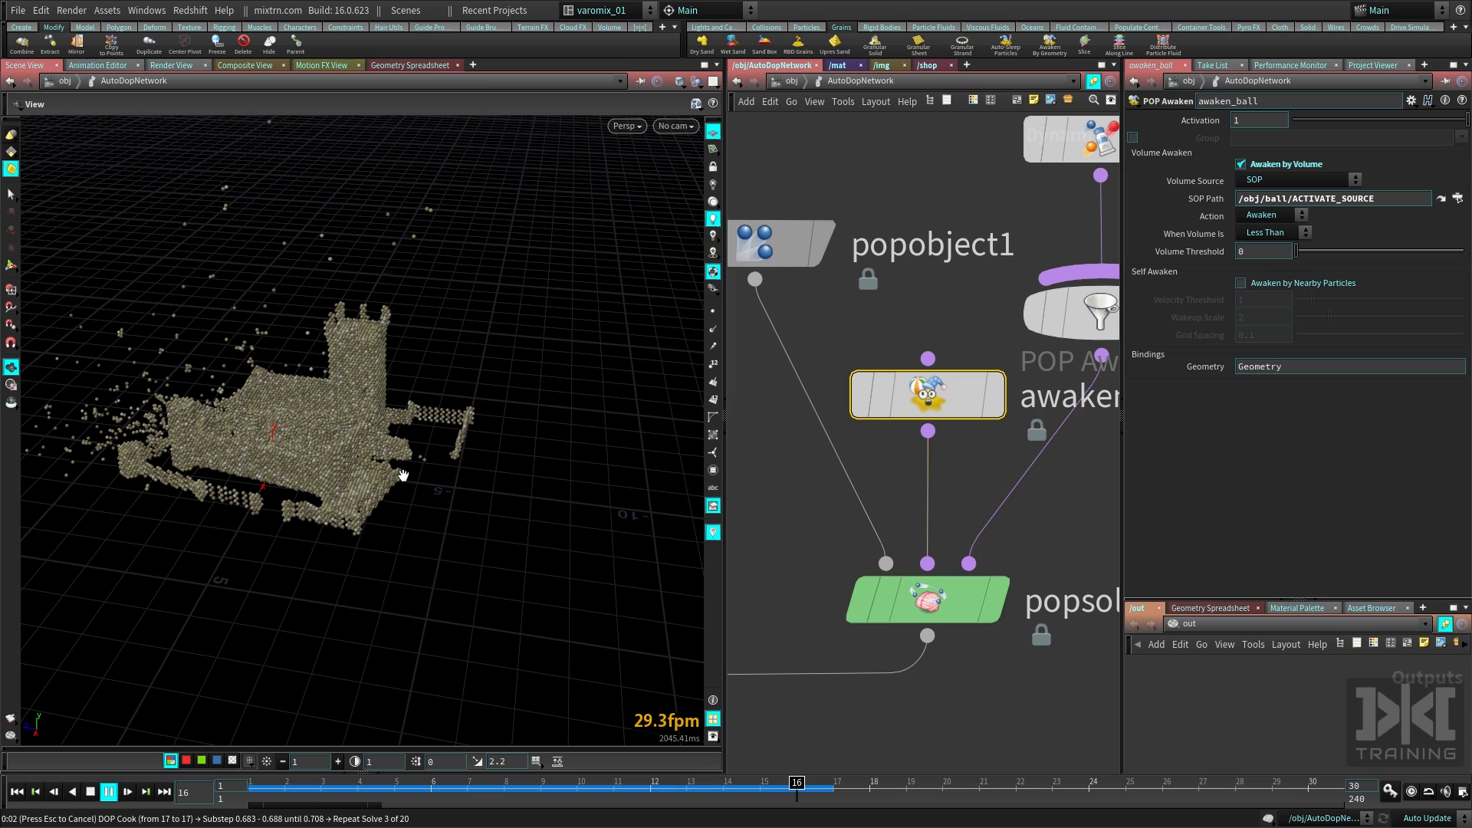
Stop the simulation, inspect the smashed castle up close, and set the playback range's end frame to 18
click(1362, 787)
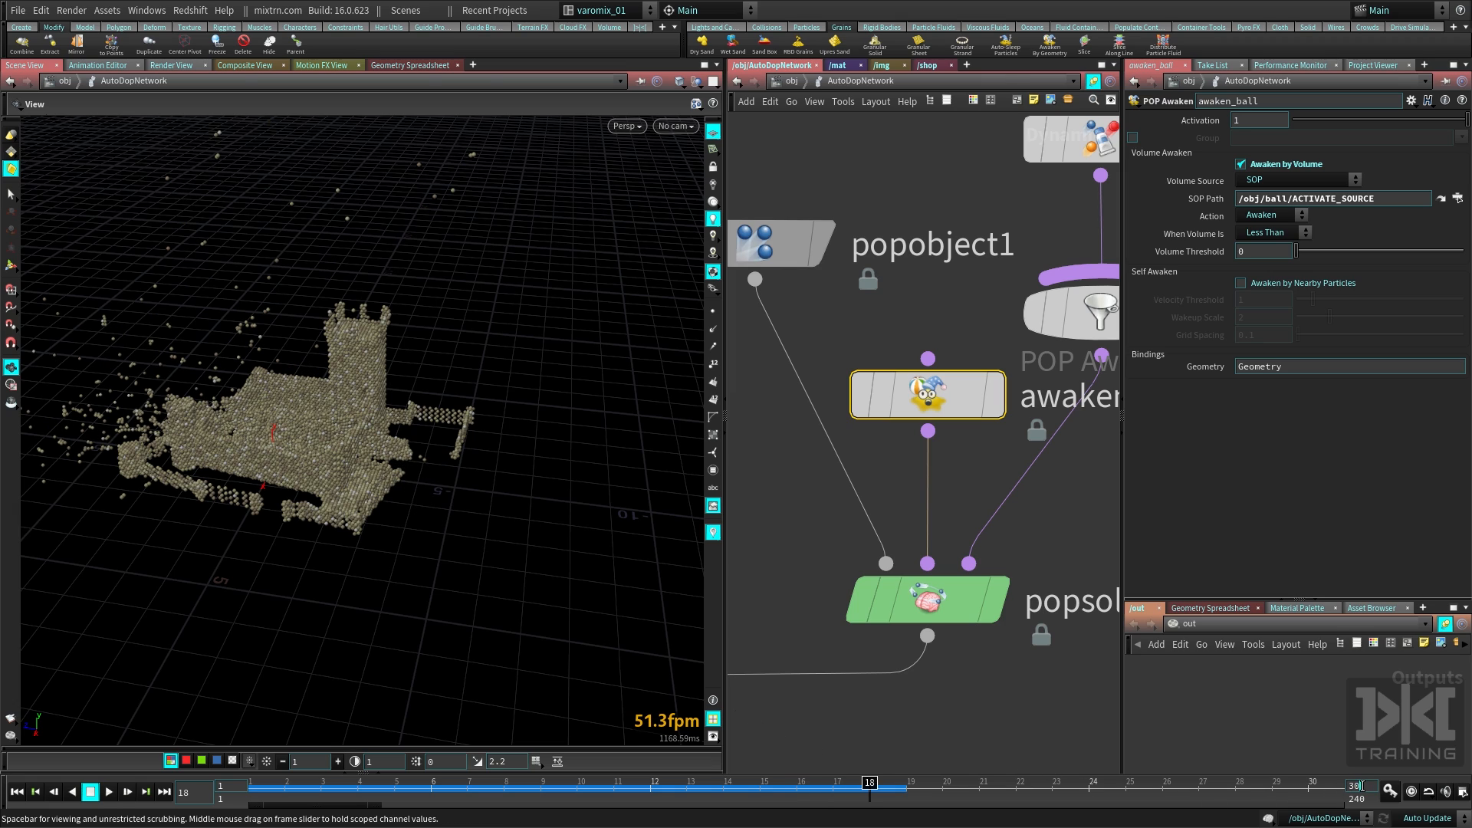
text(20)
key(Return)
drag(476, 477, 493, 595)
scroll(448, 524, up, 3)
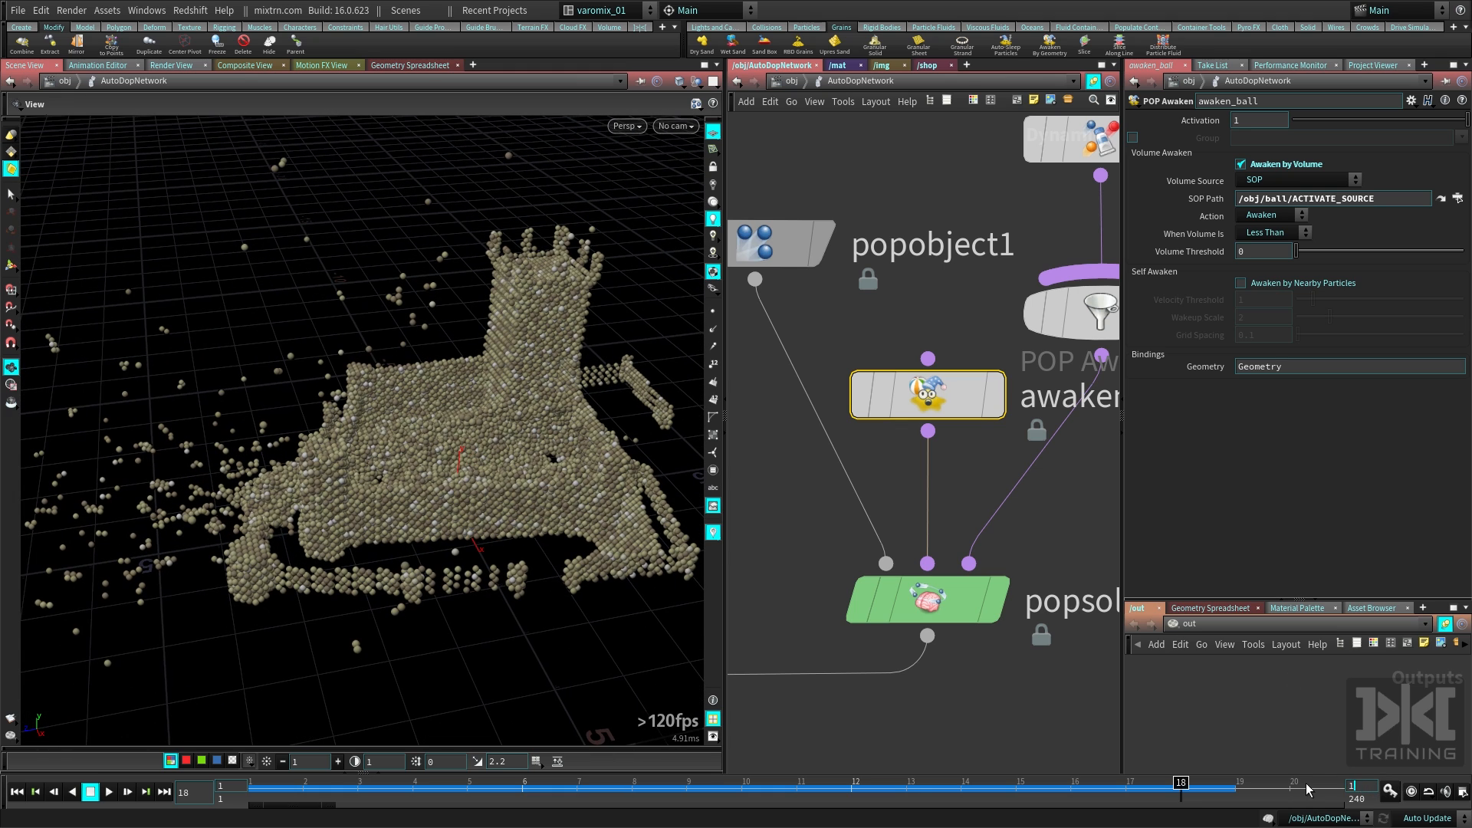
text(8)
key(Return)
Play back the cached castle destruction and return to frame 1
key(Up)
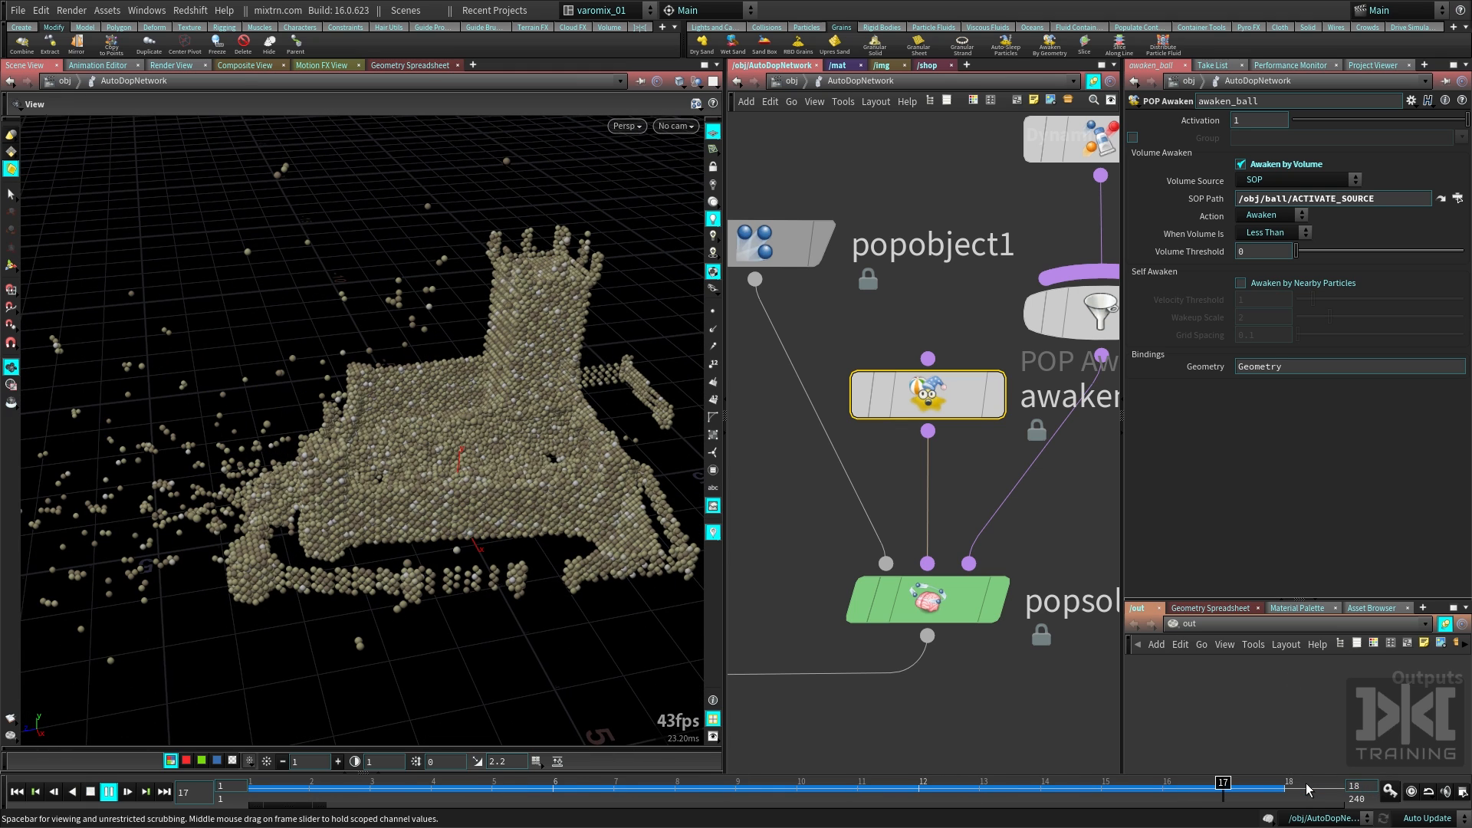
key(ctrl+Up)
drag(445, 526, 510, 551)
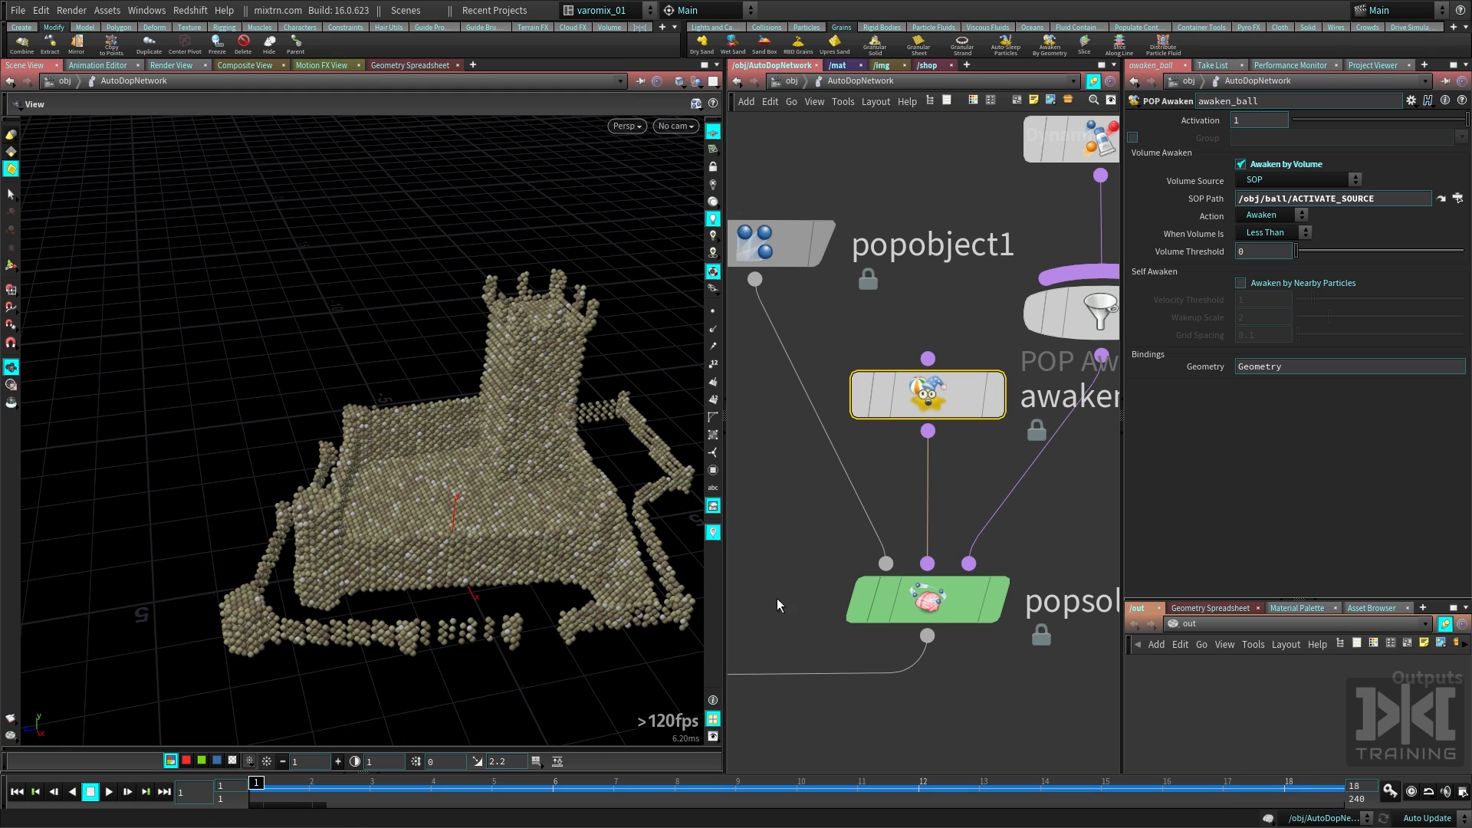
Set the playback range's end frame to 16 and replay the castle destruction, viewing it from several angles and farther away
text(16)
key(Return)
key(Up)
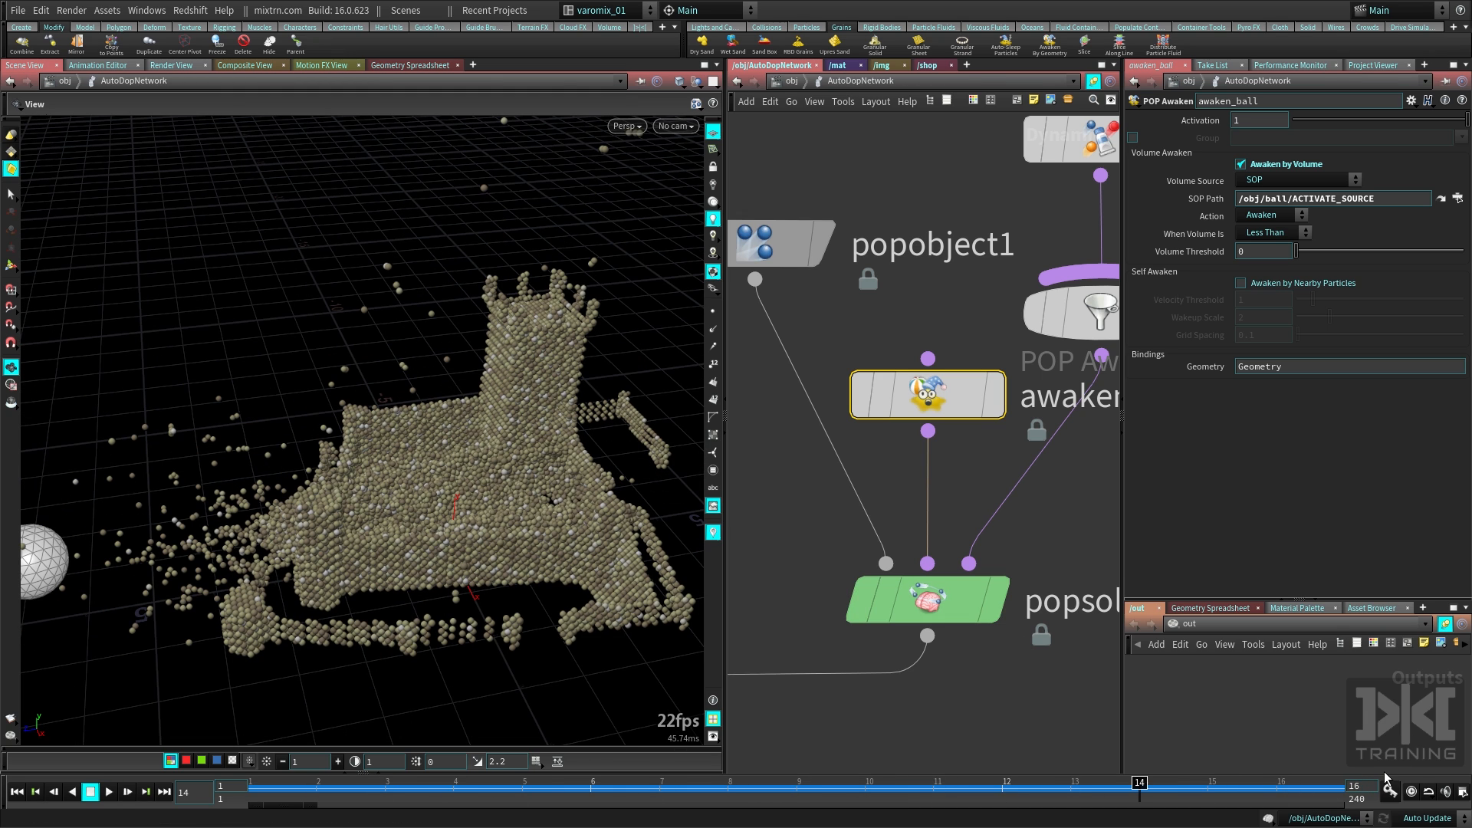
key(Escape)
drag(537, 537, 486, 564)
key(Up)
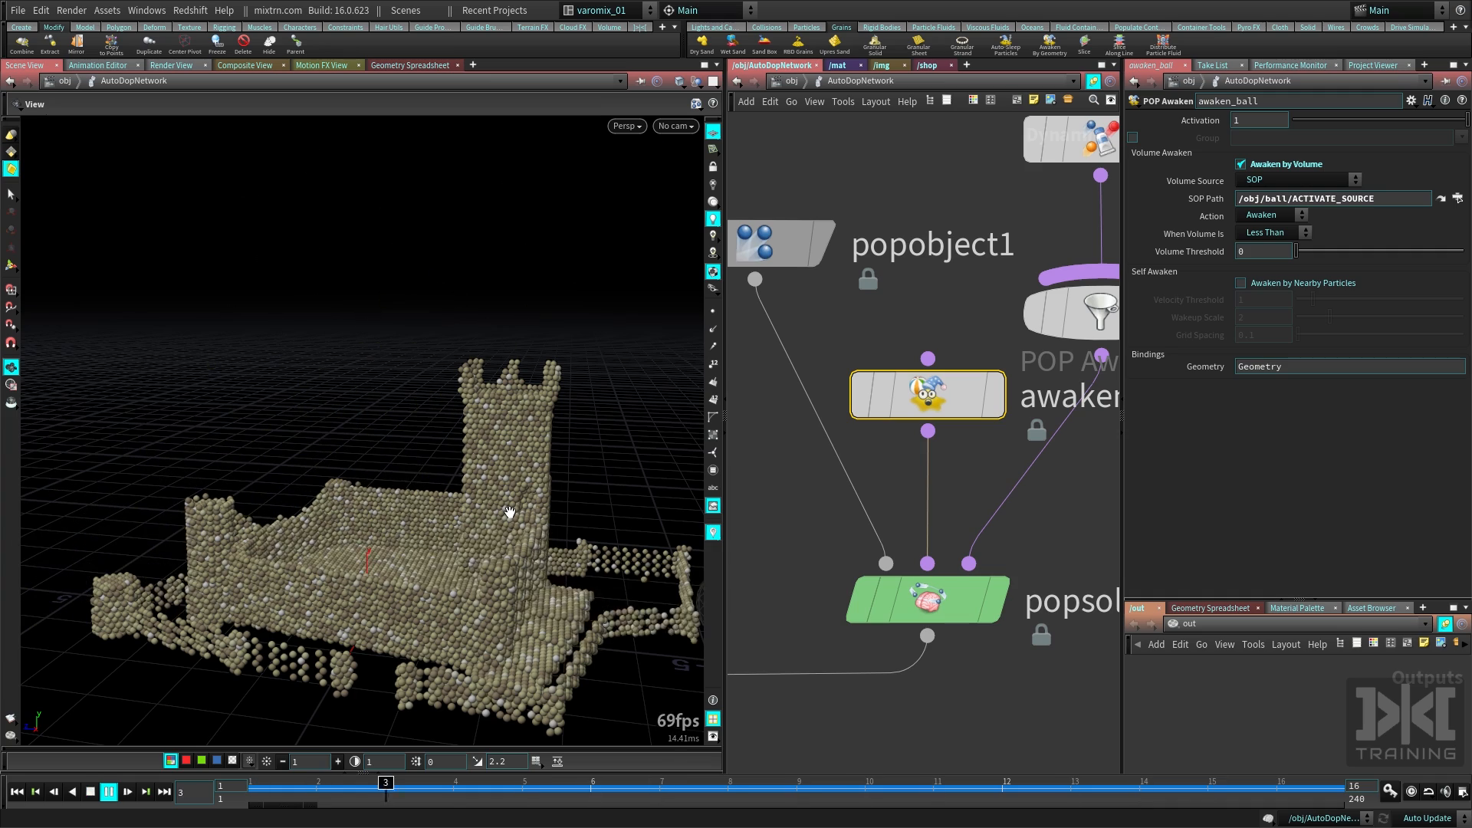
key(Escape)
drag(431, 601, 500, 526)
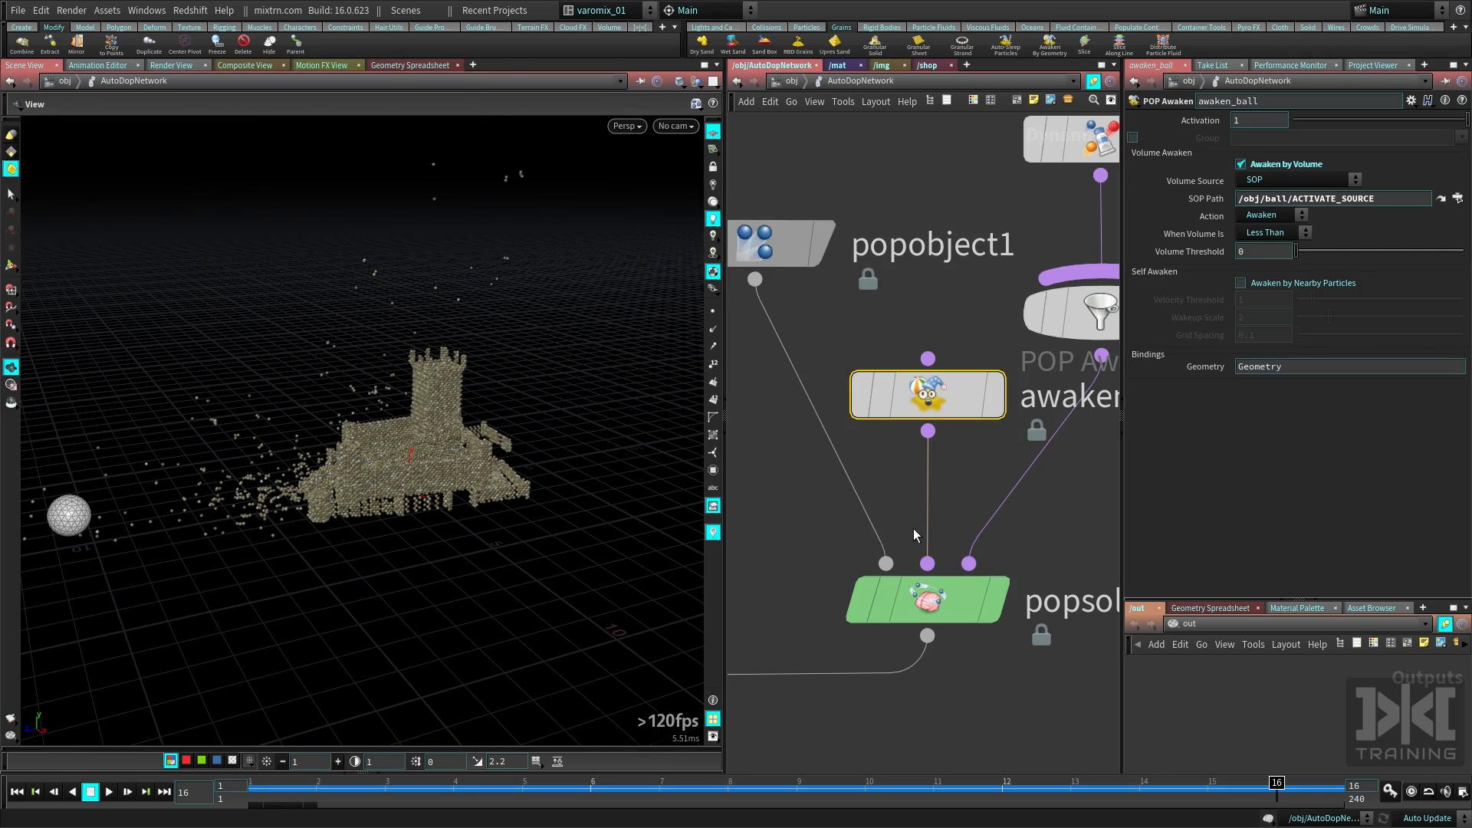
Return to frame 1, select the grain_update node in the DOP network, and replay the first frames of the simulation
scroll(1062, 529, down, 6)
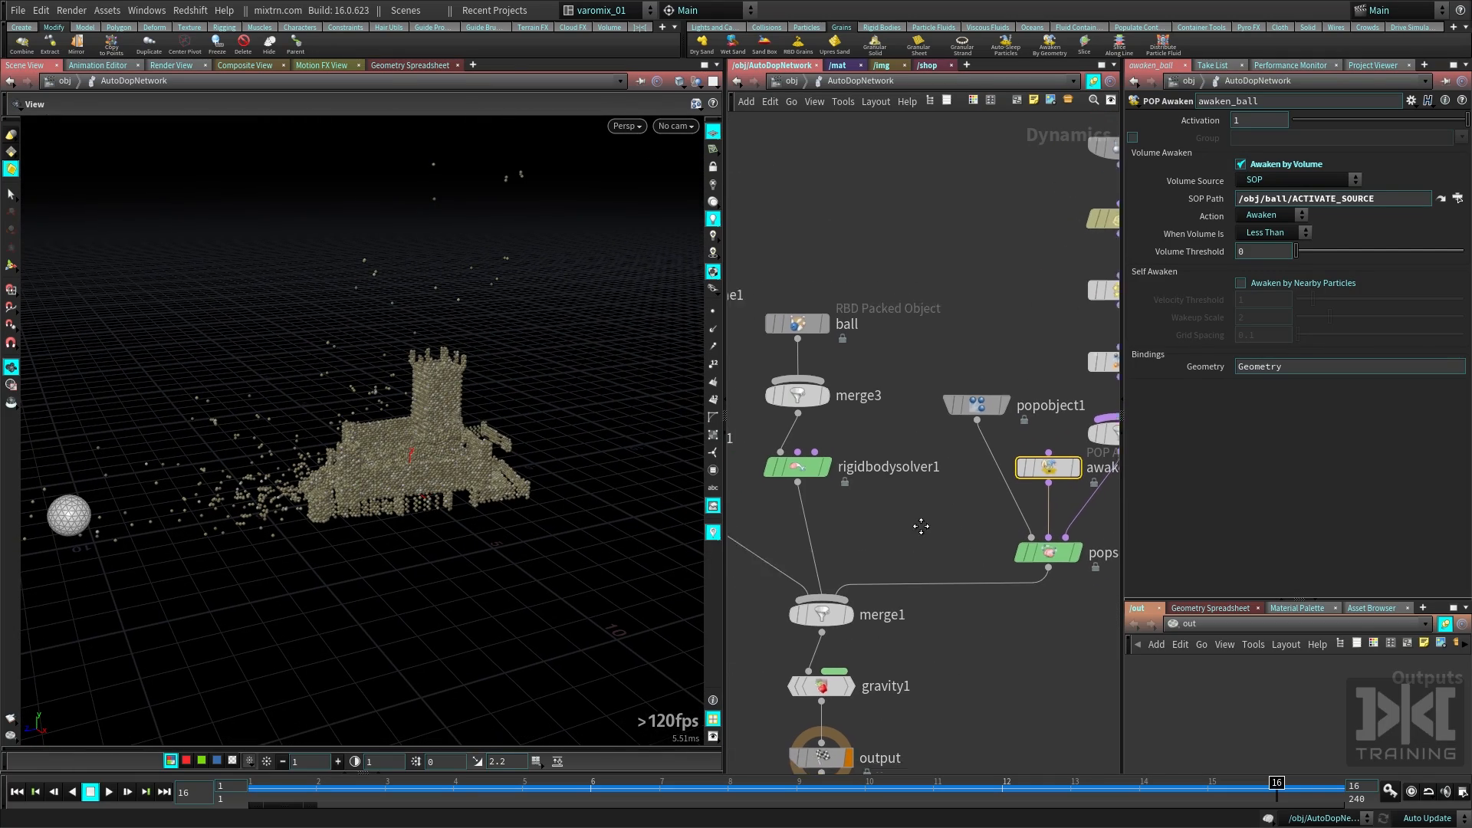
drag(866, 436, 859, 445)
middle_drag(979, 514, 855, 548)
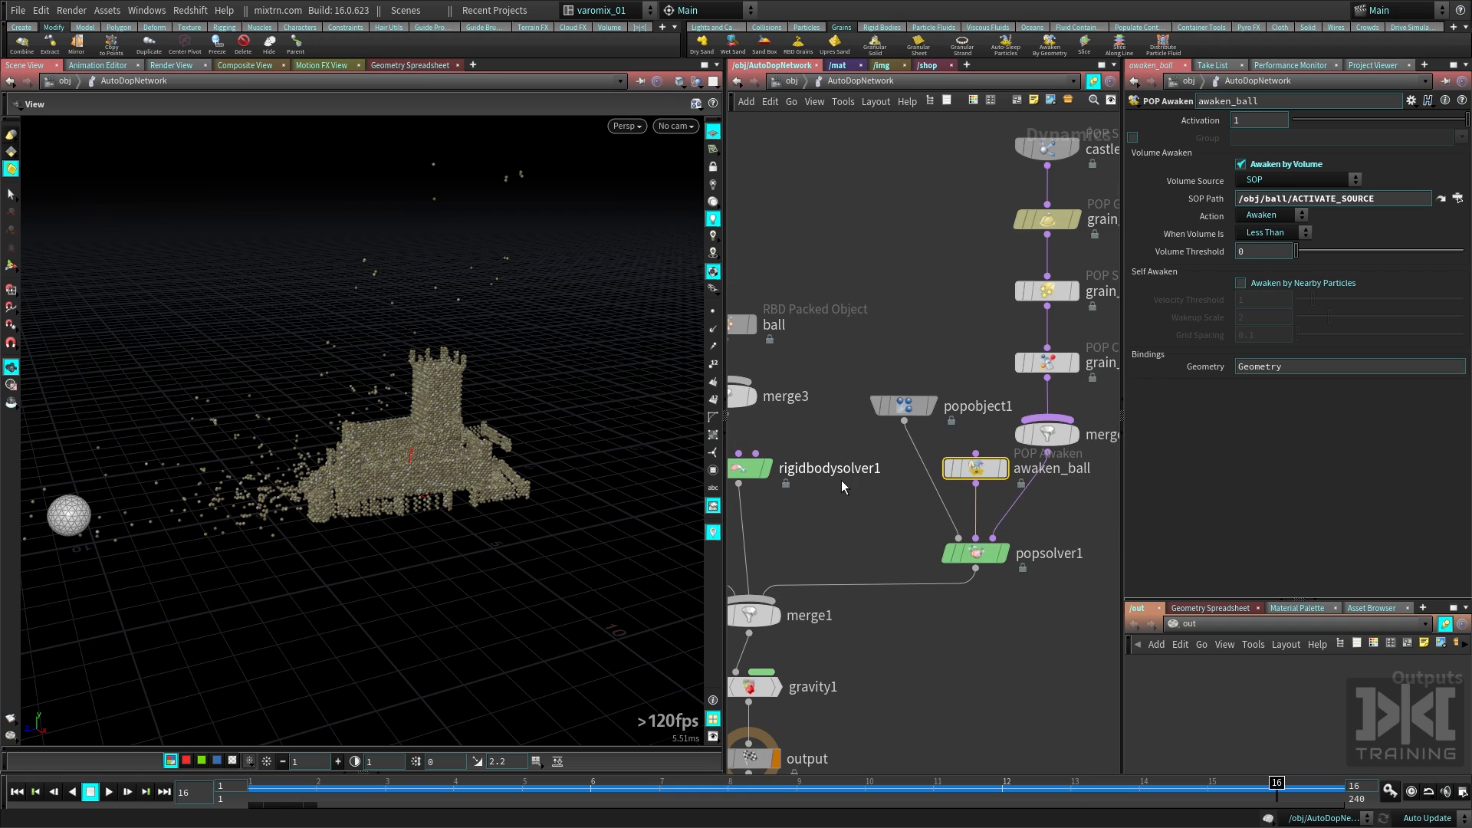
key(ctrl+Up)
middle_drag(929, 400, 840, 486)
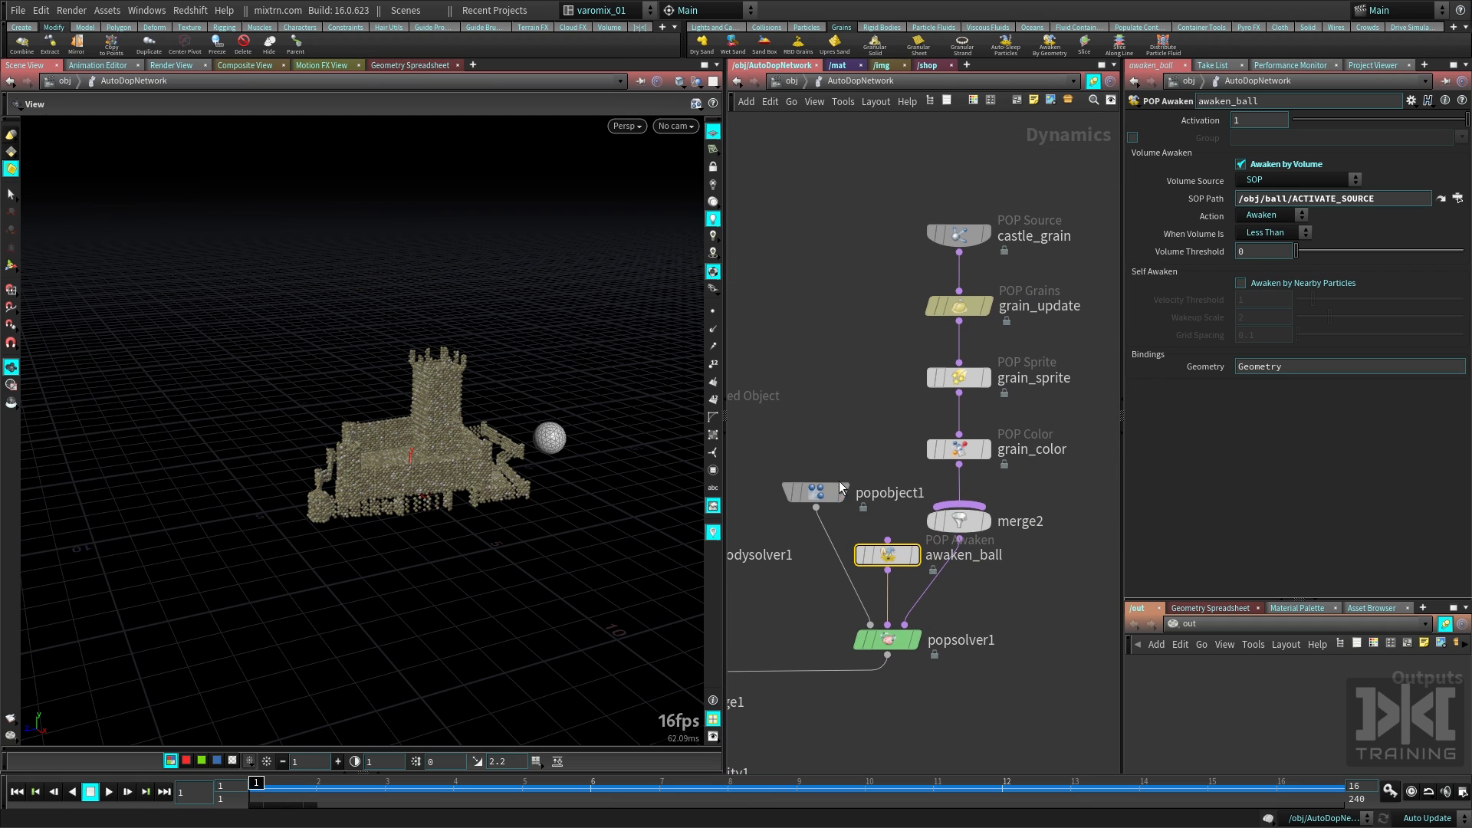
click(957, 307)
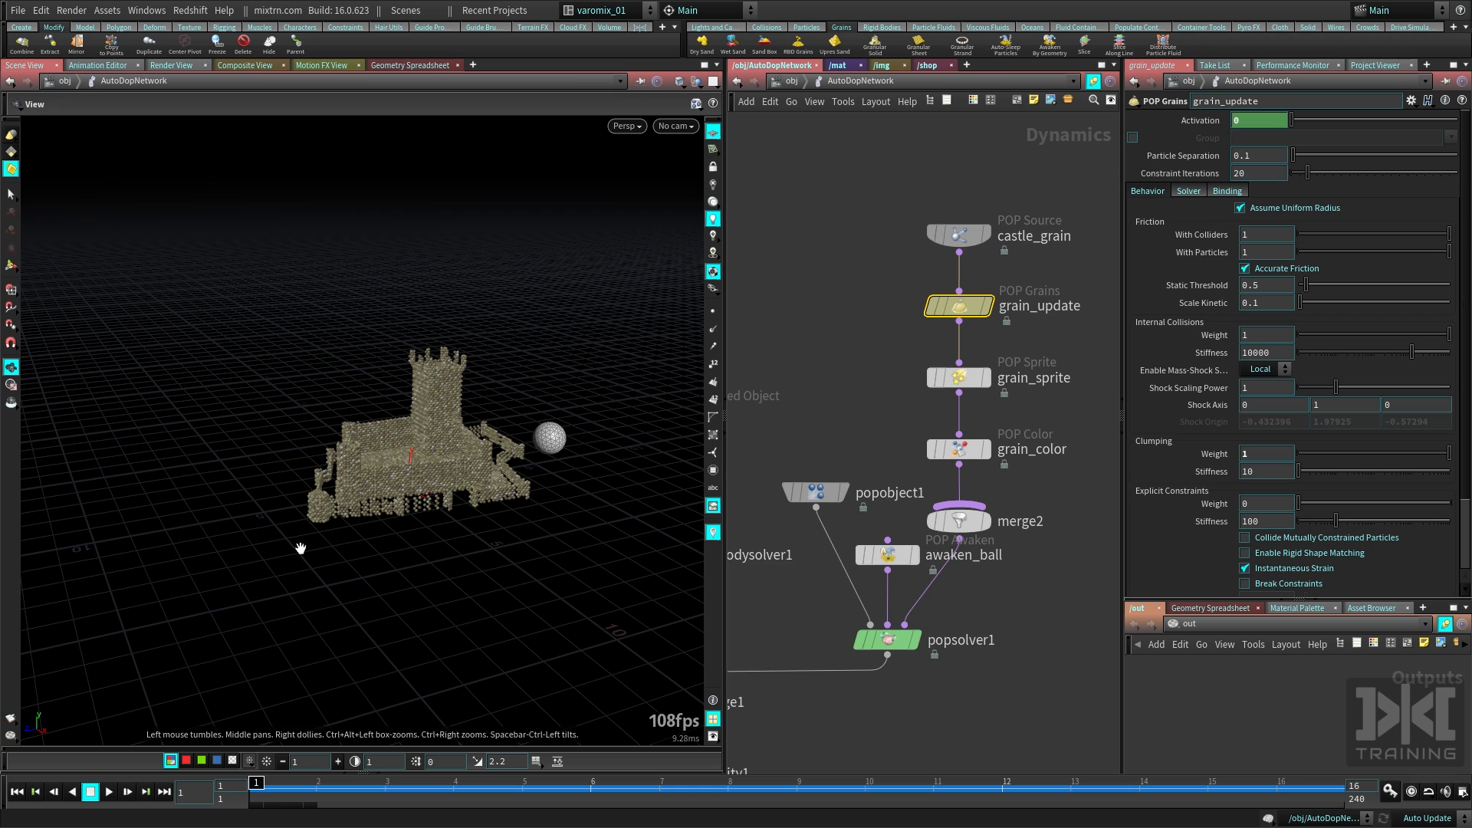
right_drag(300, 548, 441, 502)
key(Up)
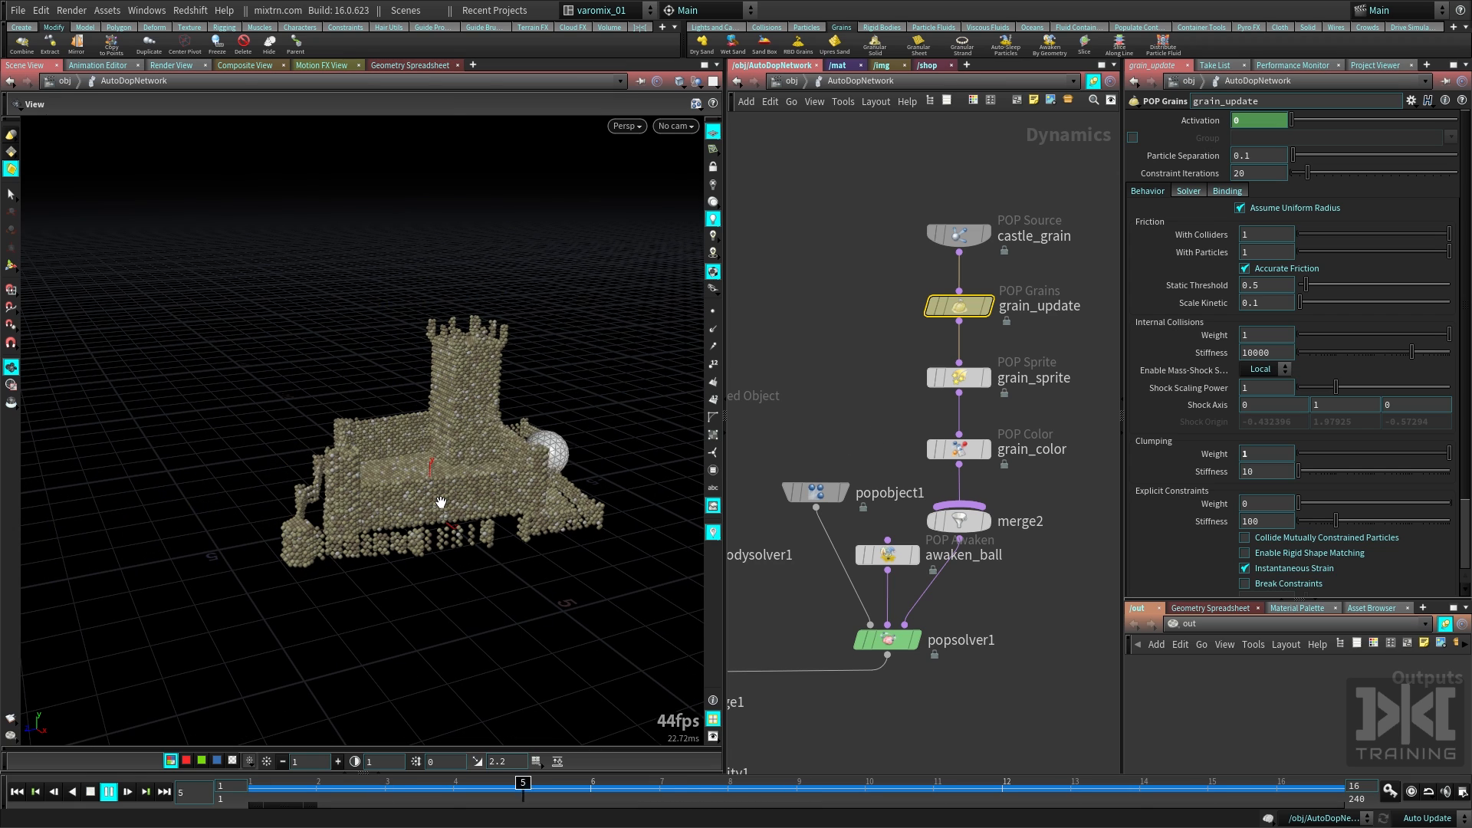
key(Up)
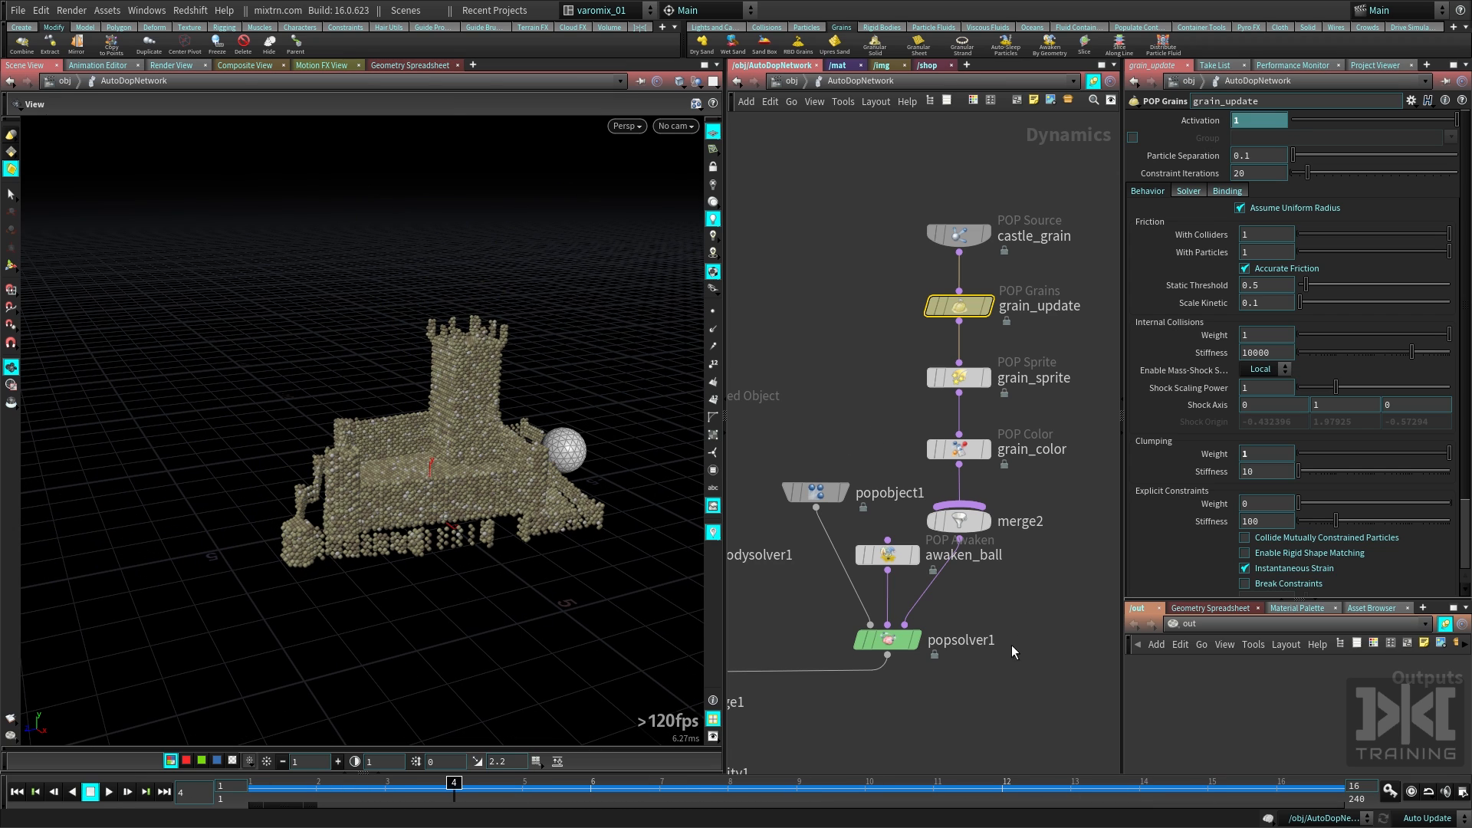
Set the playback range's end frame to 50 and run the simulation further
drag(1375, 787, 1319, 799)
text(50)
key(Return)
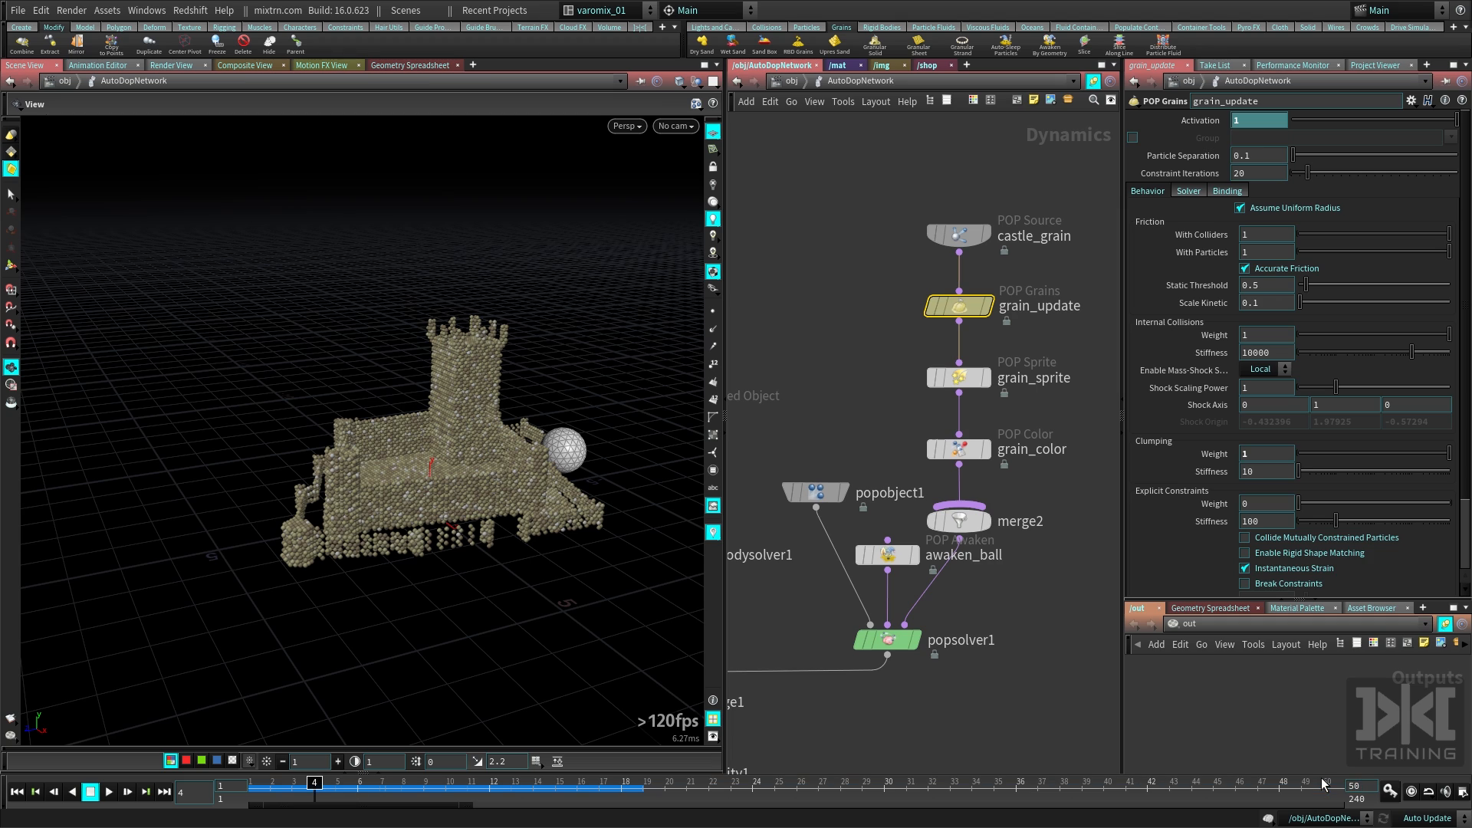
key(Up)
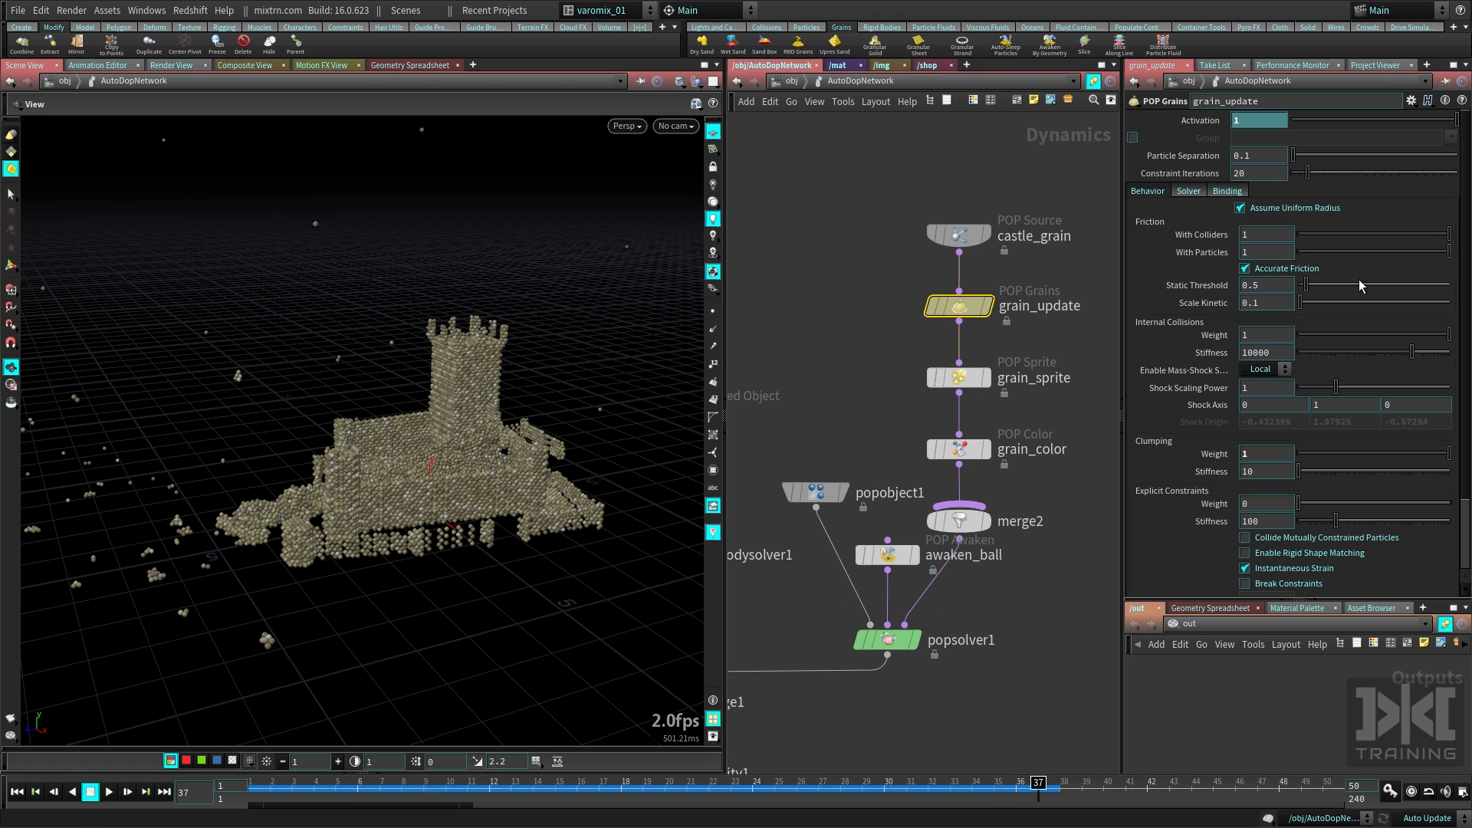
Set grain_update's Static Threshold and Scale Kinetic to 10, and rerun the simulation from frame 1 to check the ball's impact
drag(1309, 286, 1449, 287)
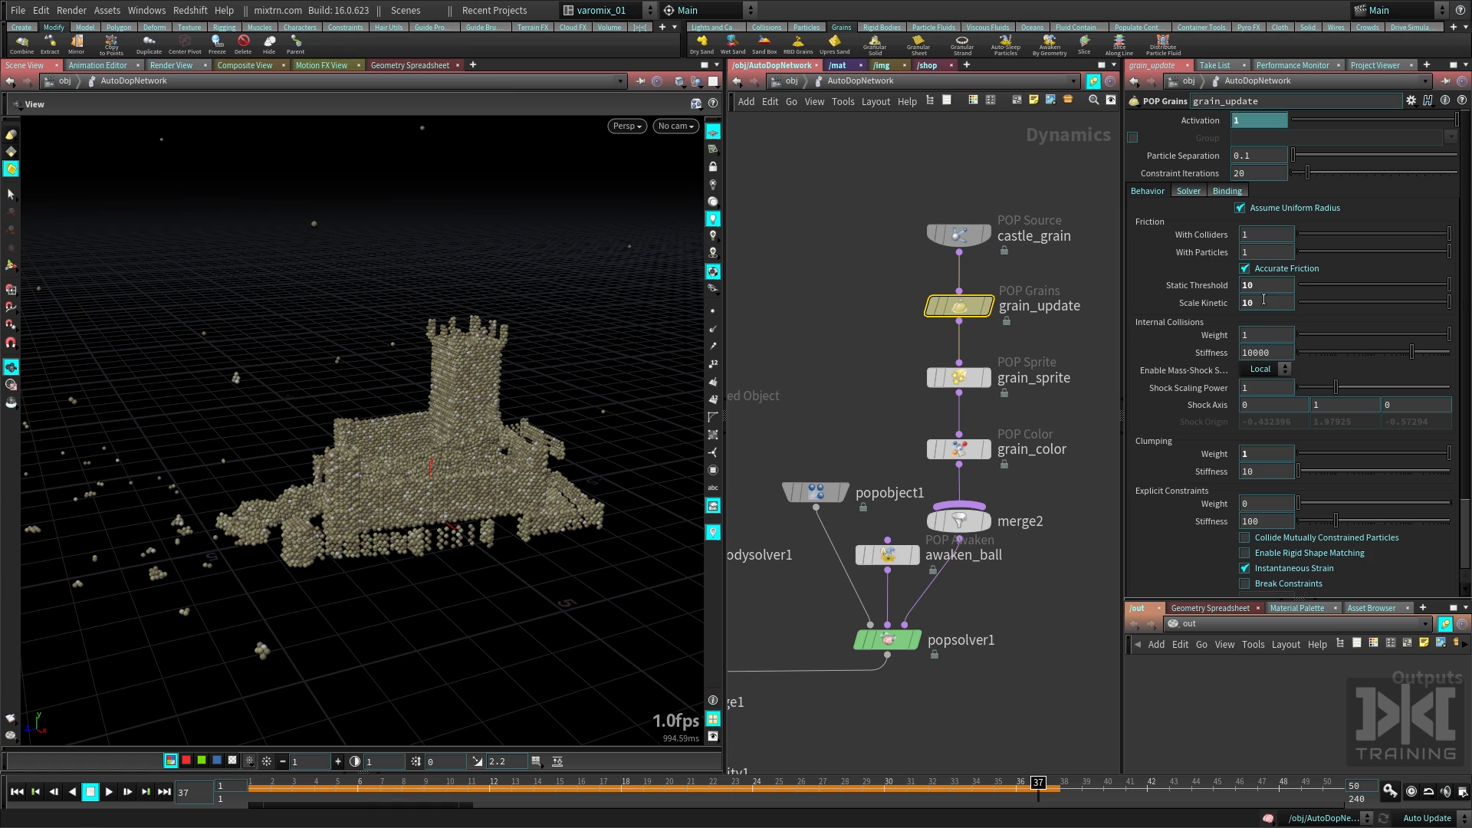
key(ctrl+Up)
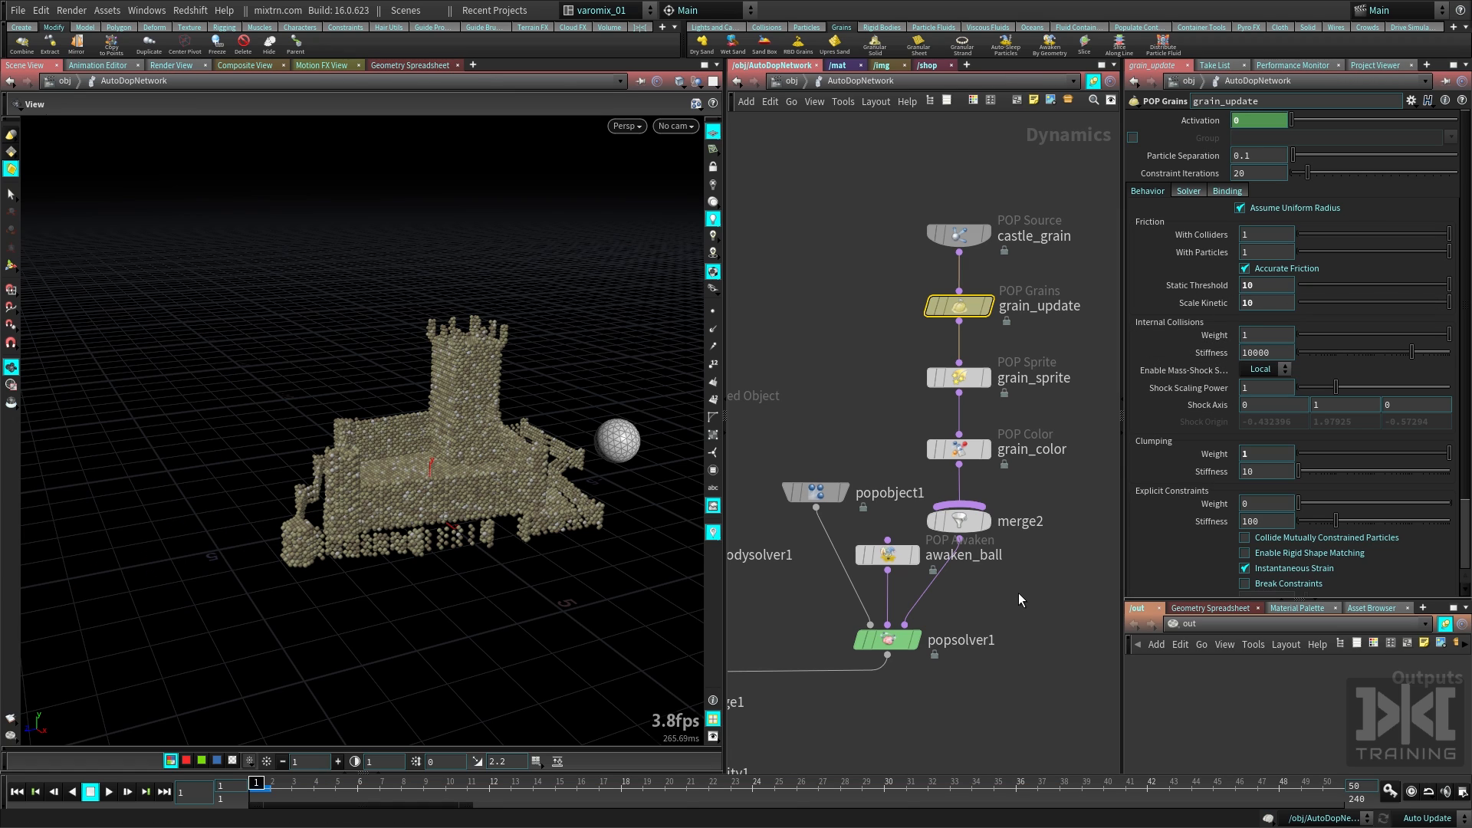
key(Up)
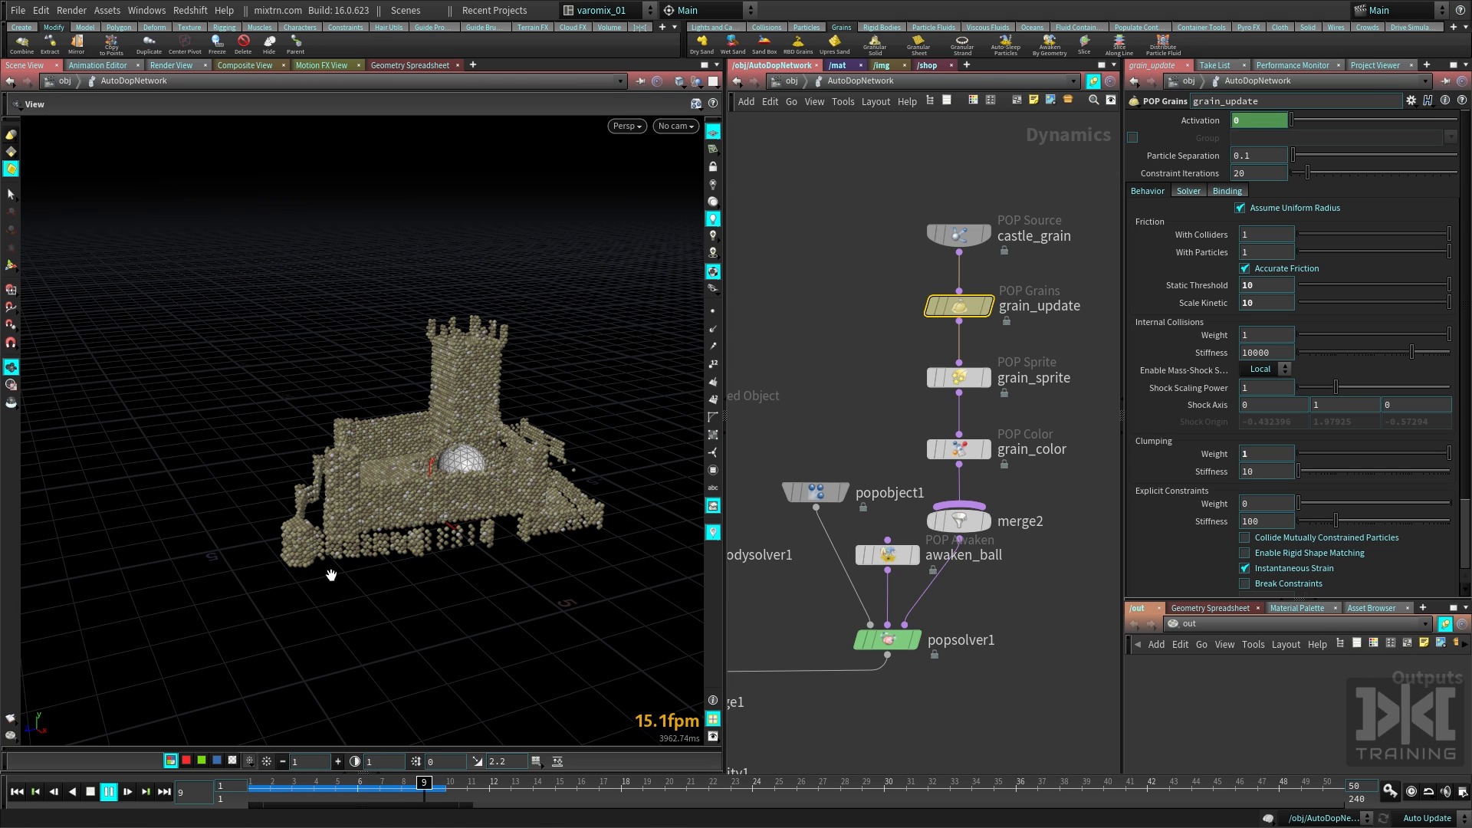
key(Escape)
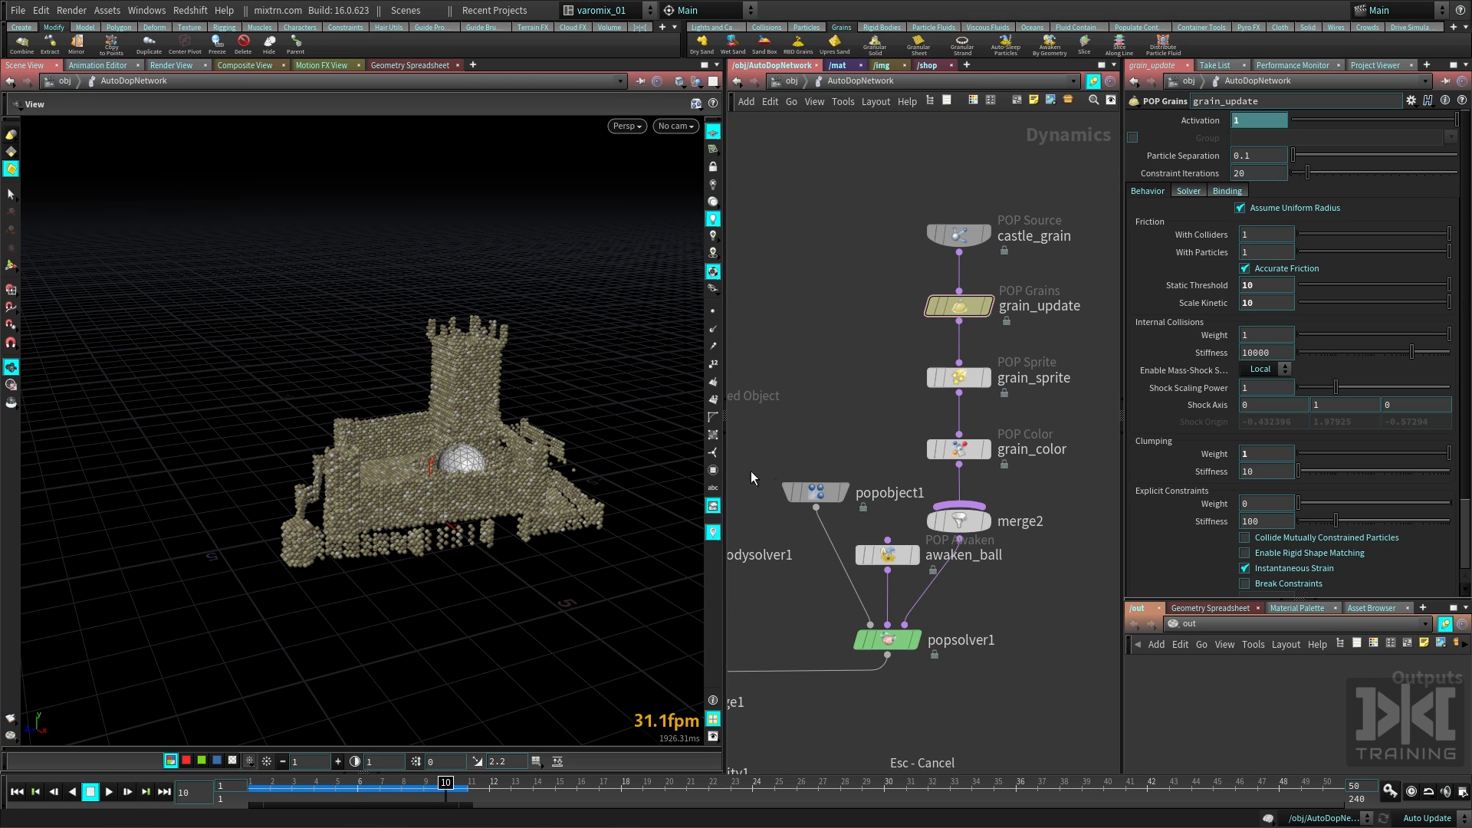
drag(487, 485, 694, 433)
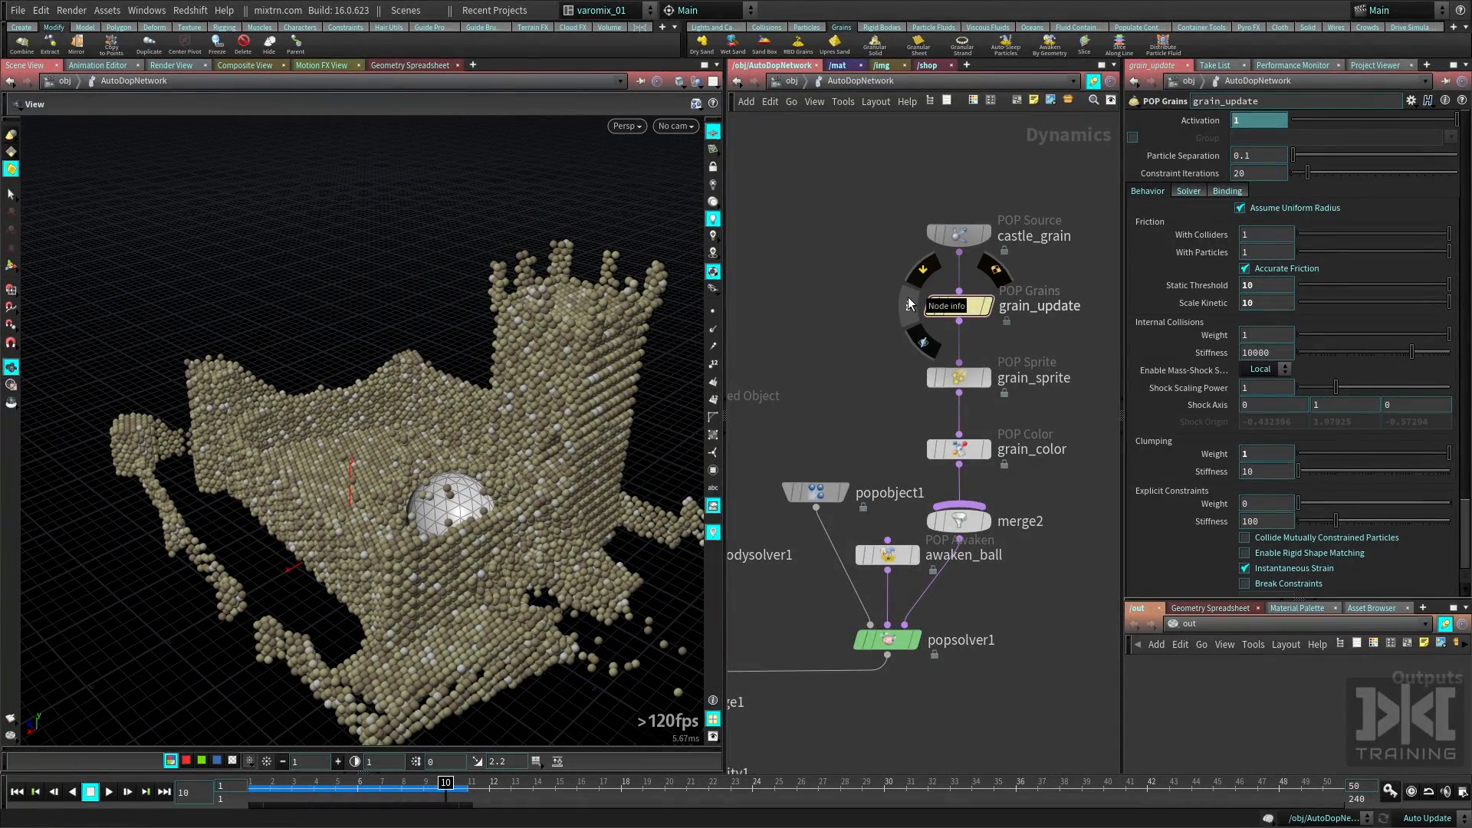
From frame 1, set grain_update's Particle Separation to 0.05 and run the simulation through the ball's impact
key(ctrl+Up)
drag(959, 310, 958, 307)
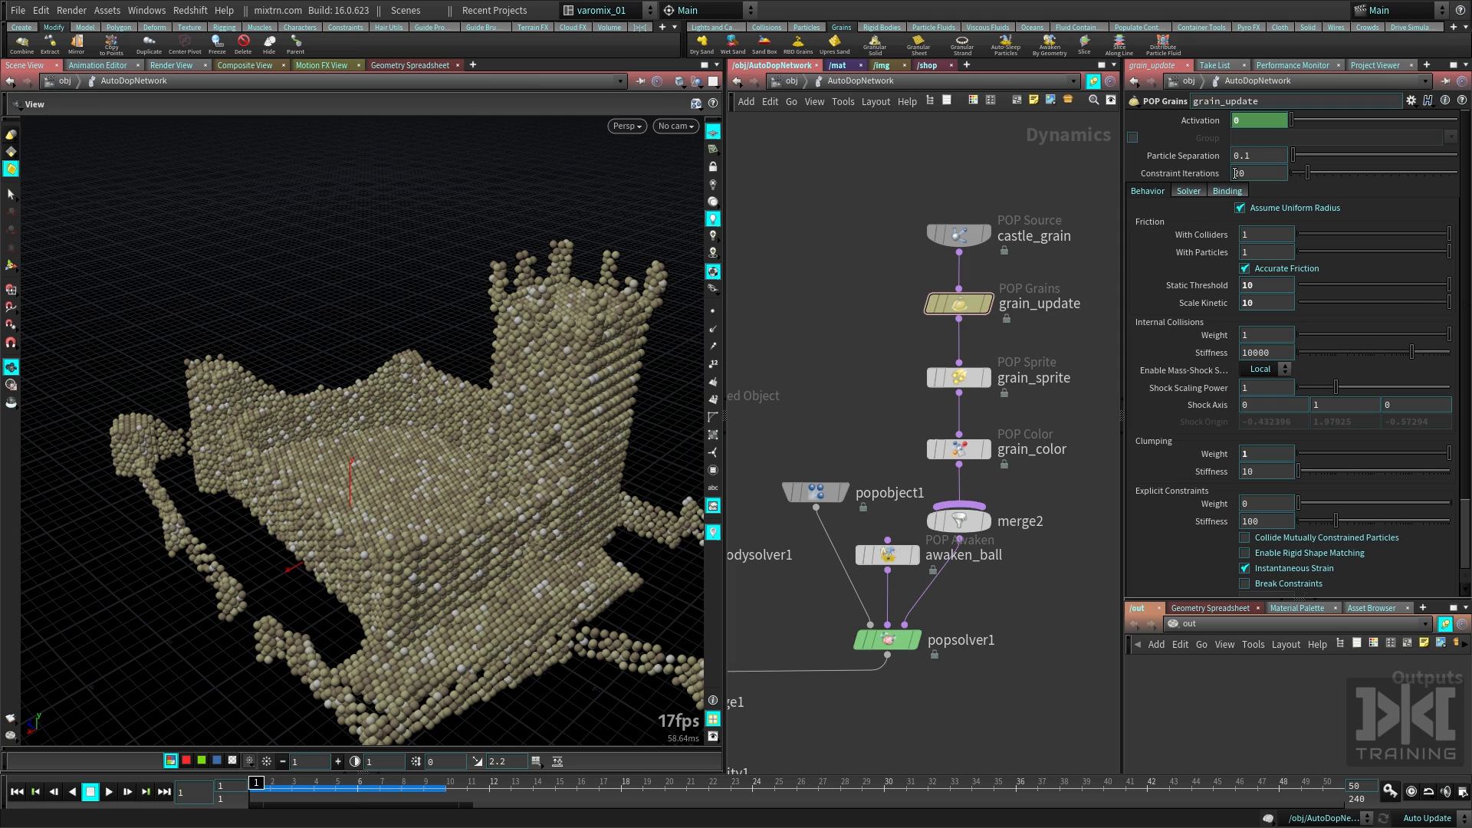
click(1166, 158)
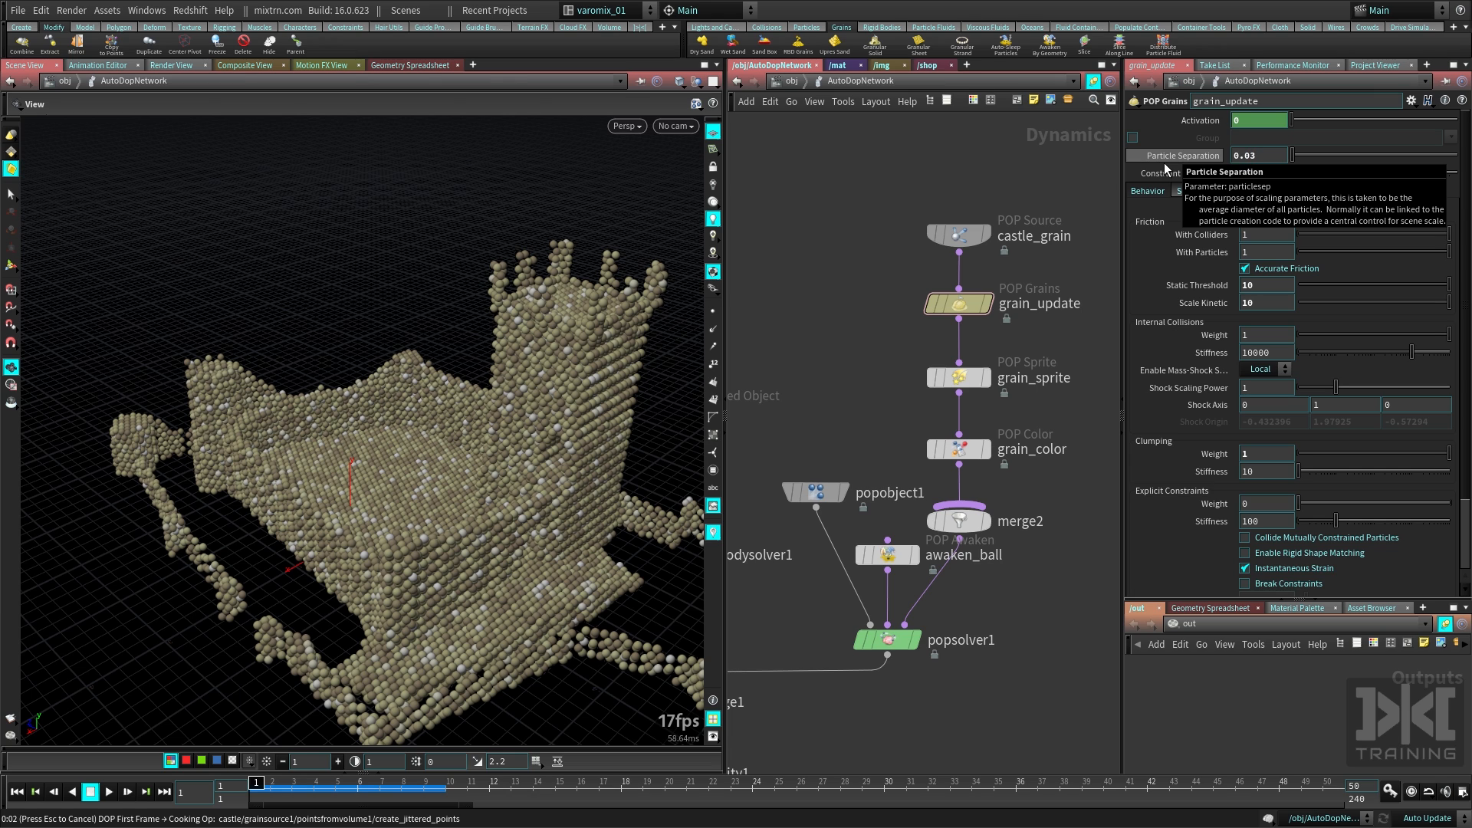
middle_drag(554, 531, 342, 517)
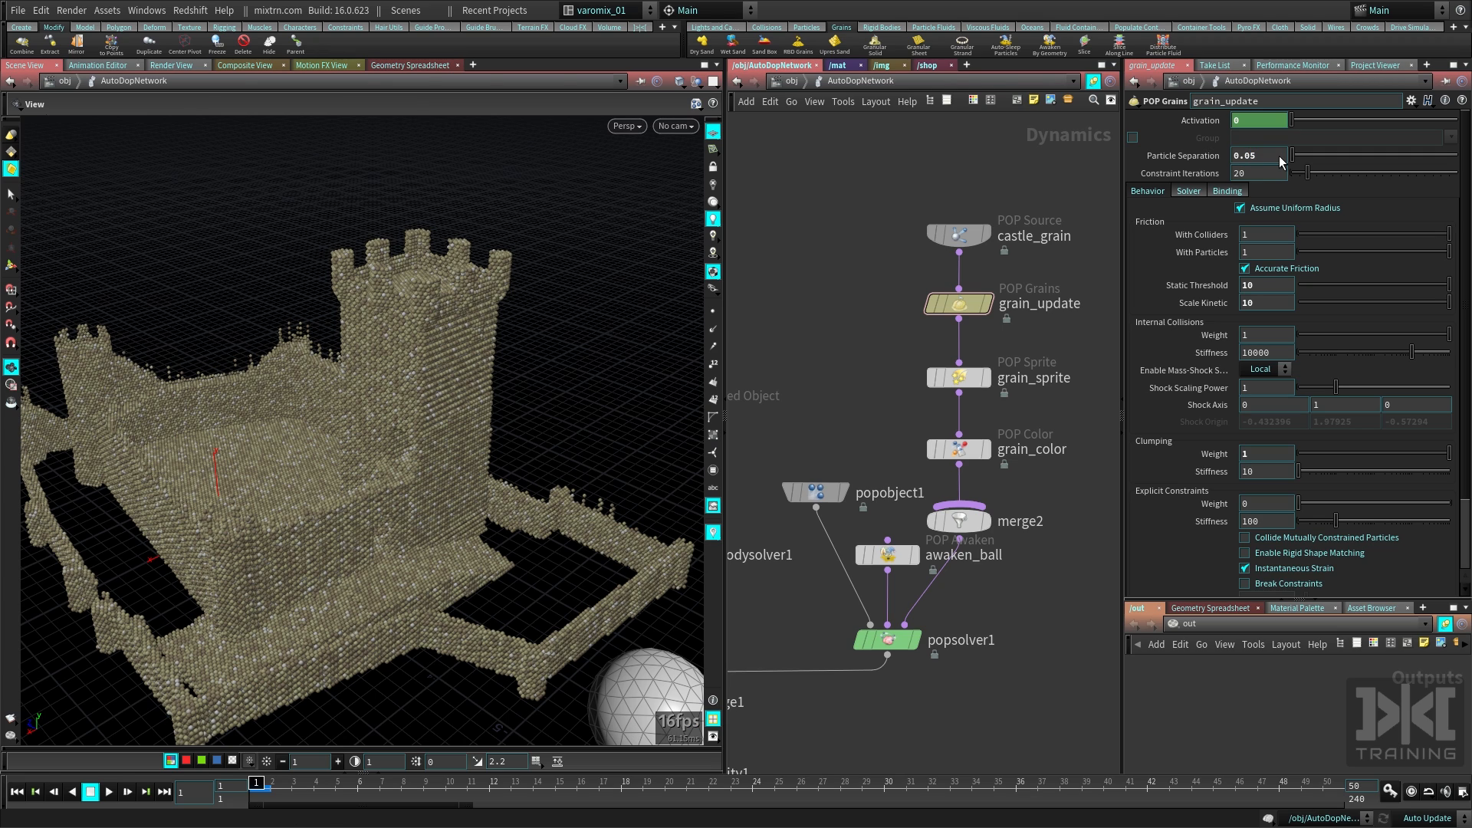
key(Up)
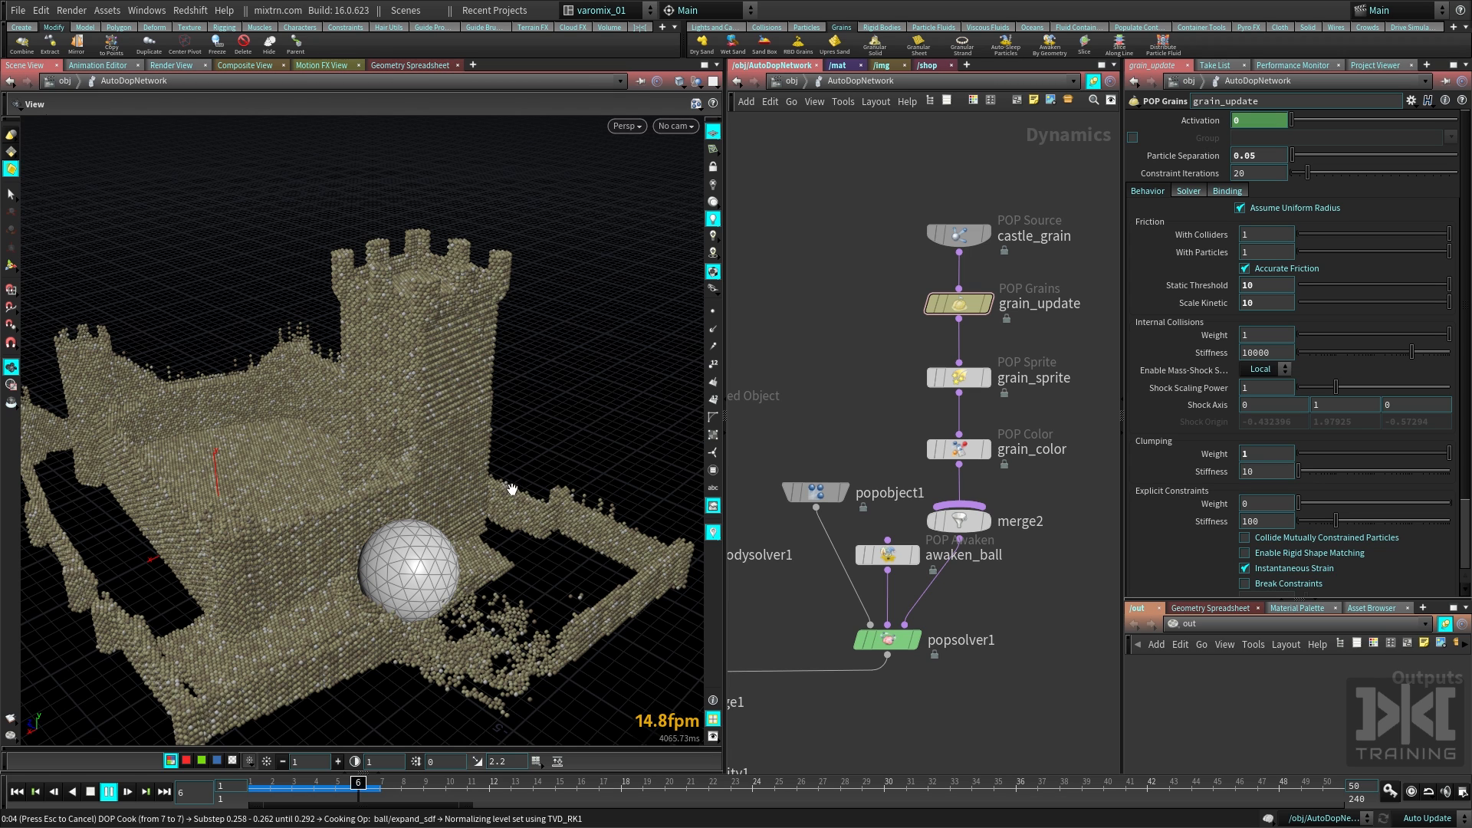
key(Escape)
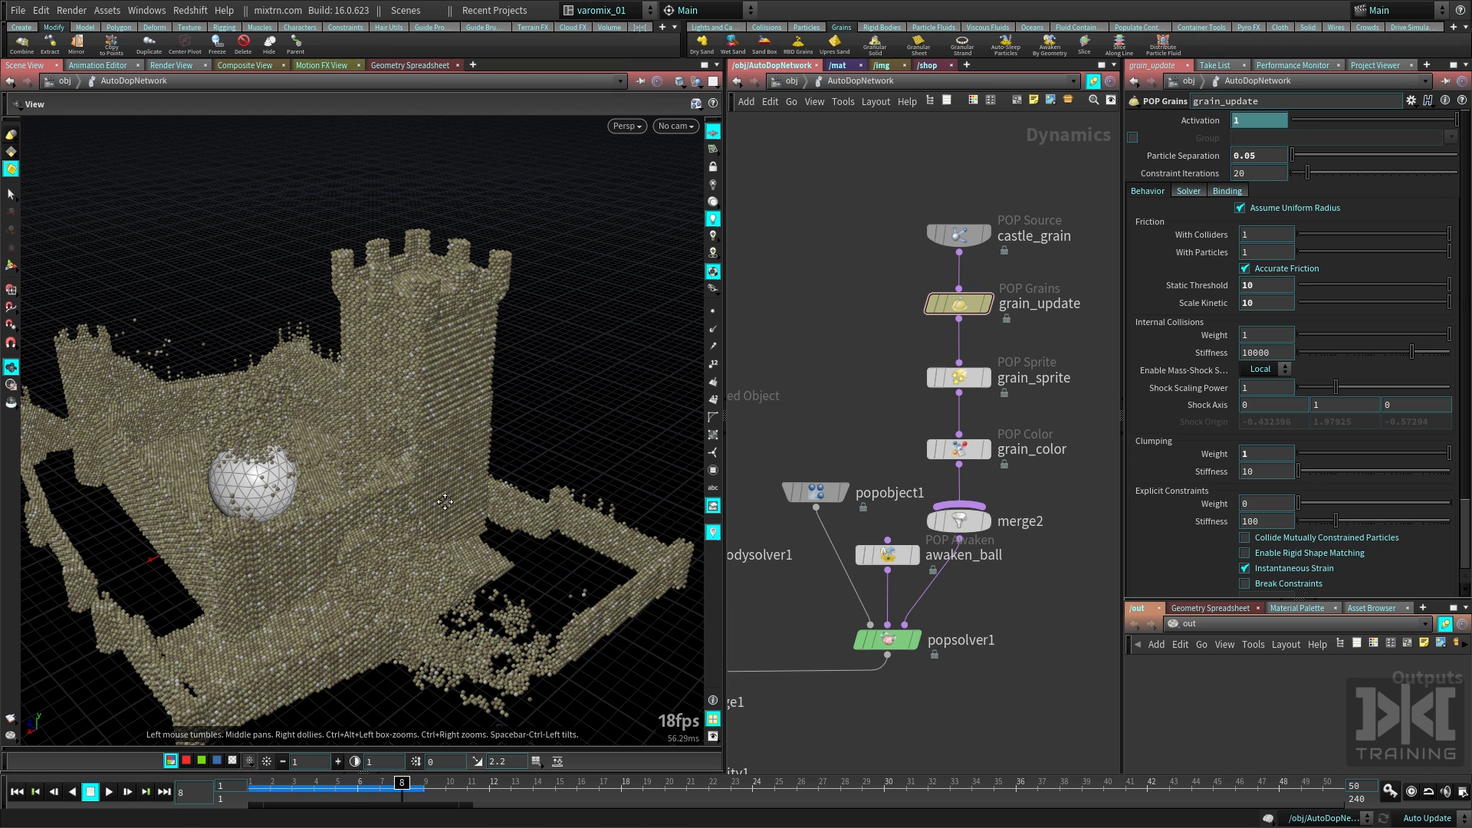
Step back and forth between frames 6, 7 and 8 to examine the ball breaking into the castle
drag(445, 502, 408, 675)
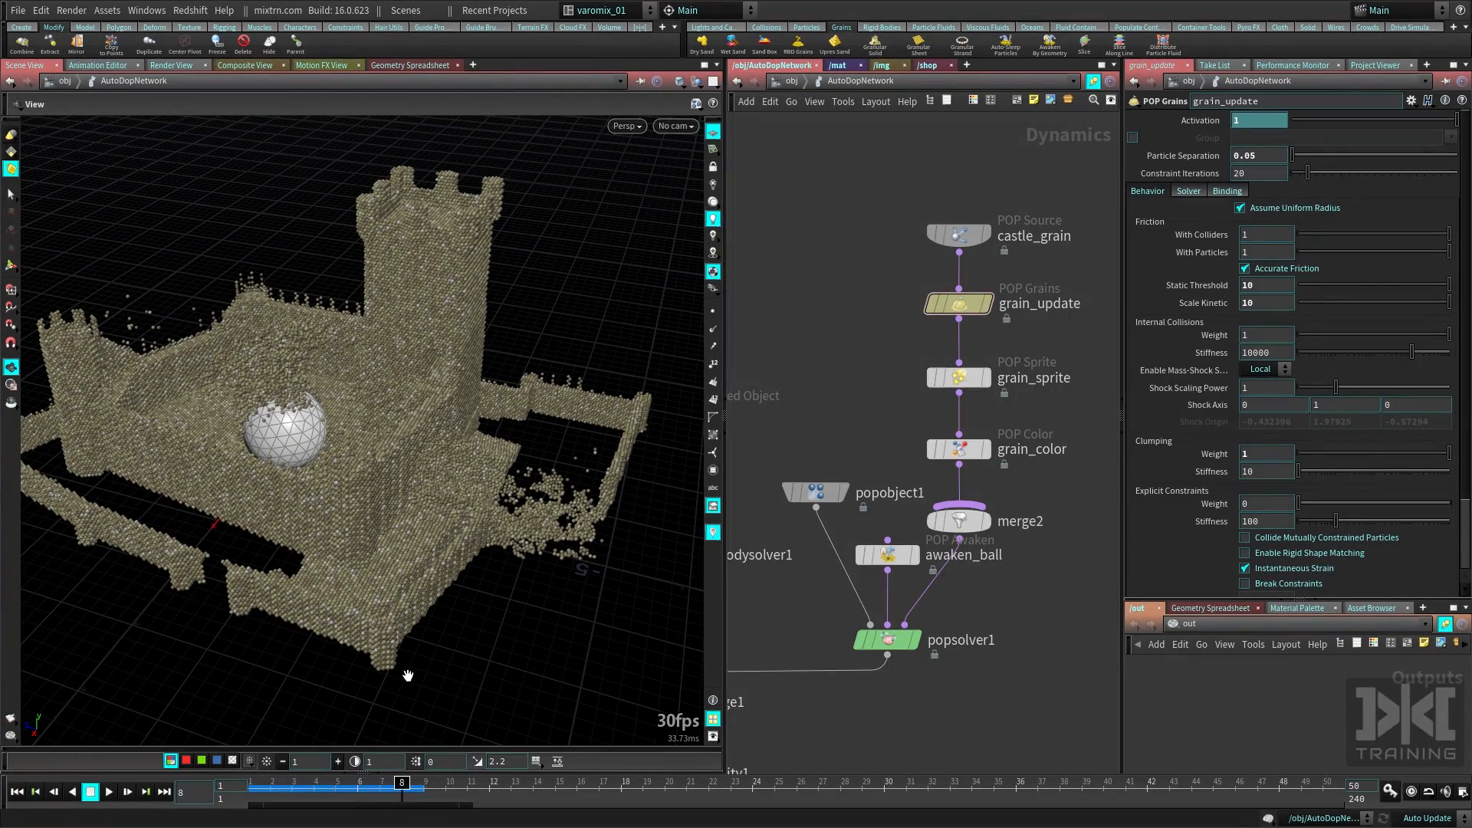
key(Left)
key(Left)
key(Right)
key(Left)
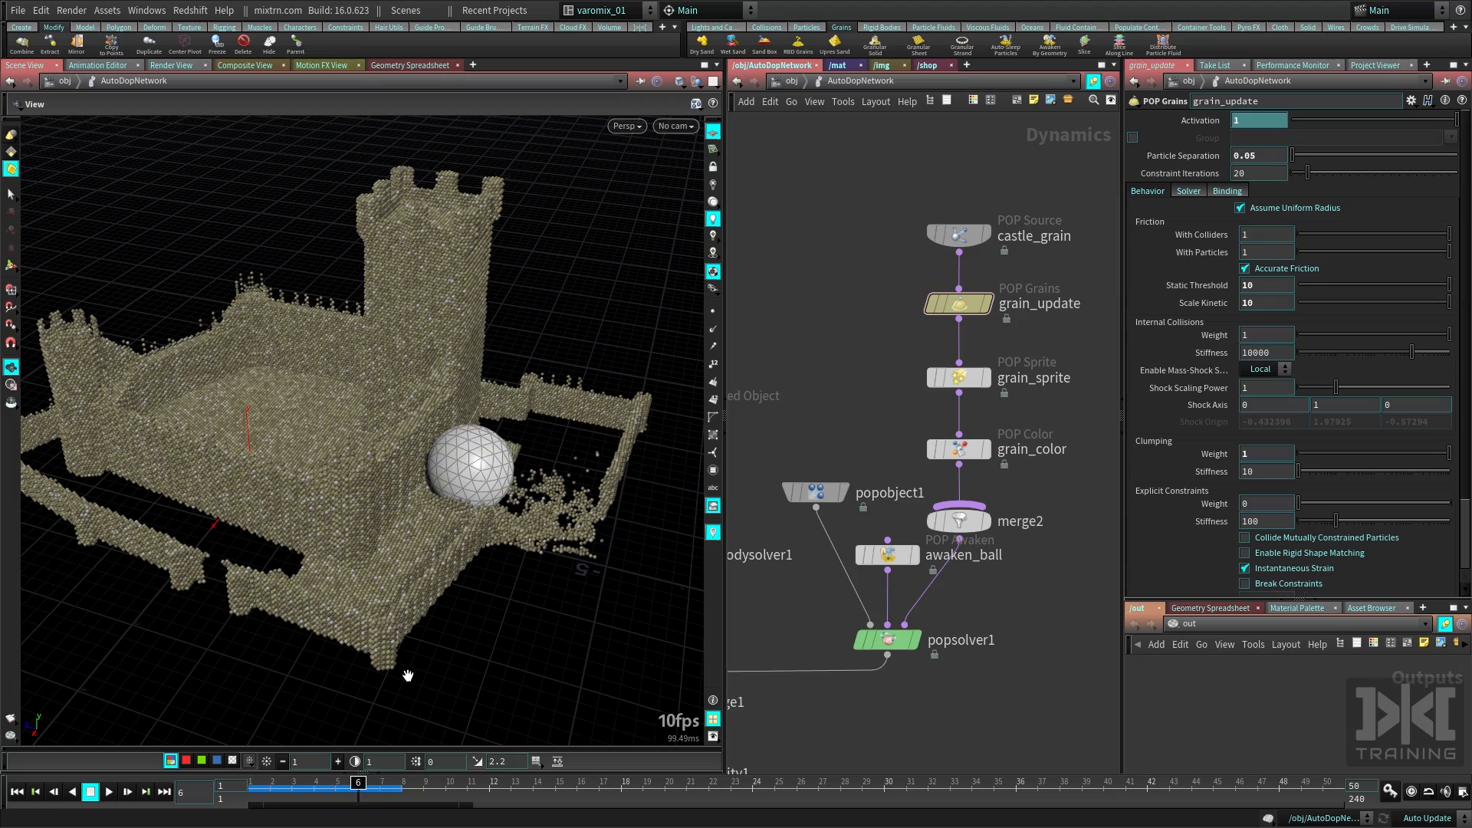
key(Right)
Inspect the grains around the ball and the castle walls up close at frame 7
right_drag(485, 508, 500, 487)
mouse_move(500, 487)
mouse_down()
mouse_move(454, 420)
mouse_move(493, 478)
mouse_up()
mouse_move(391, 493)
mouse_down()
mouse_move(407, 539)
mouse_move(411, 503)
mouse_up()
right_drag(411, 503, 384, 572)
drag(384, 571, 423, 376)
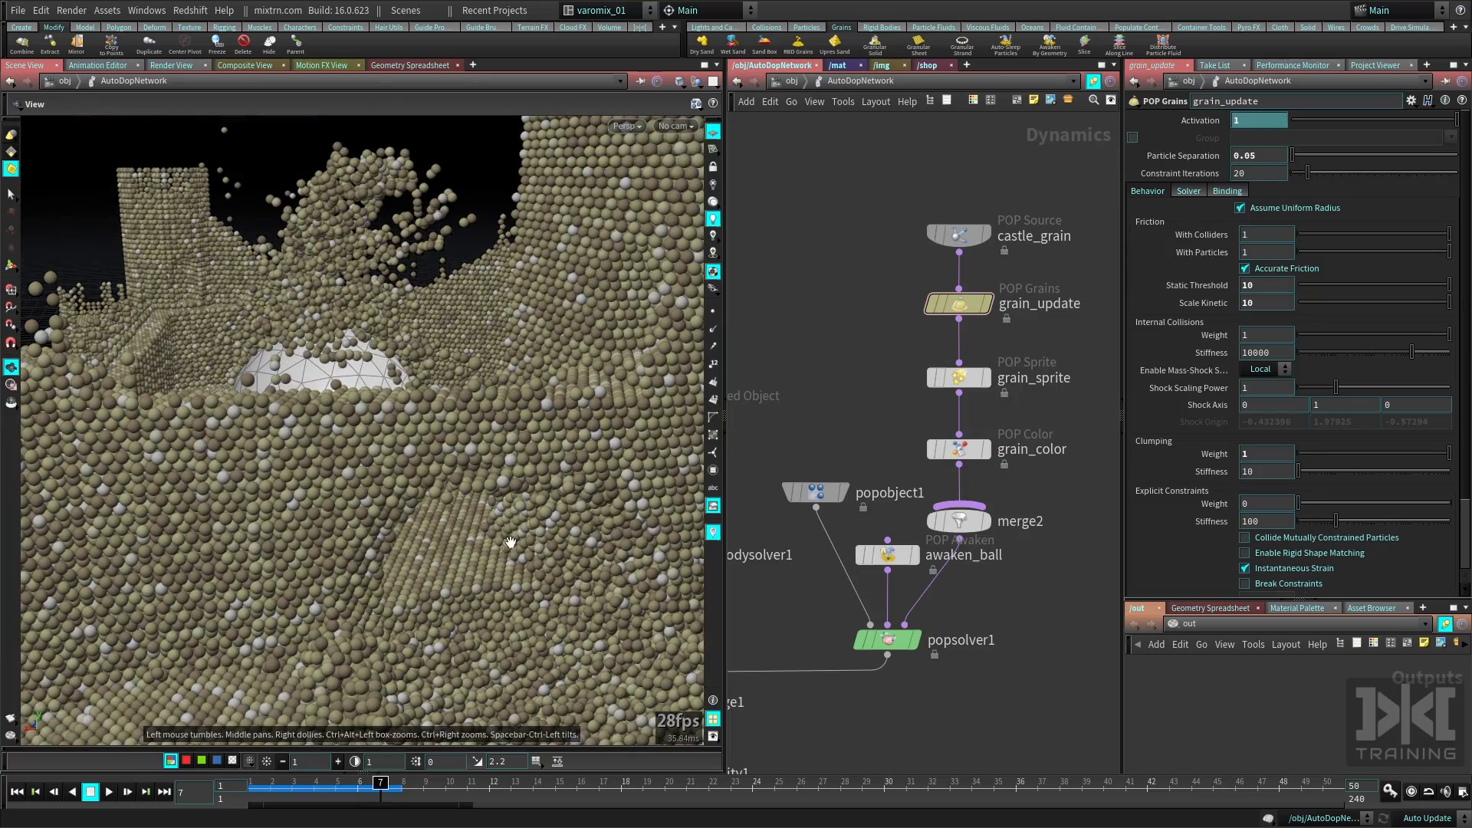
right_drag(424, 376, 421, 570)
drag(414, 588, 418, 636)
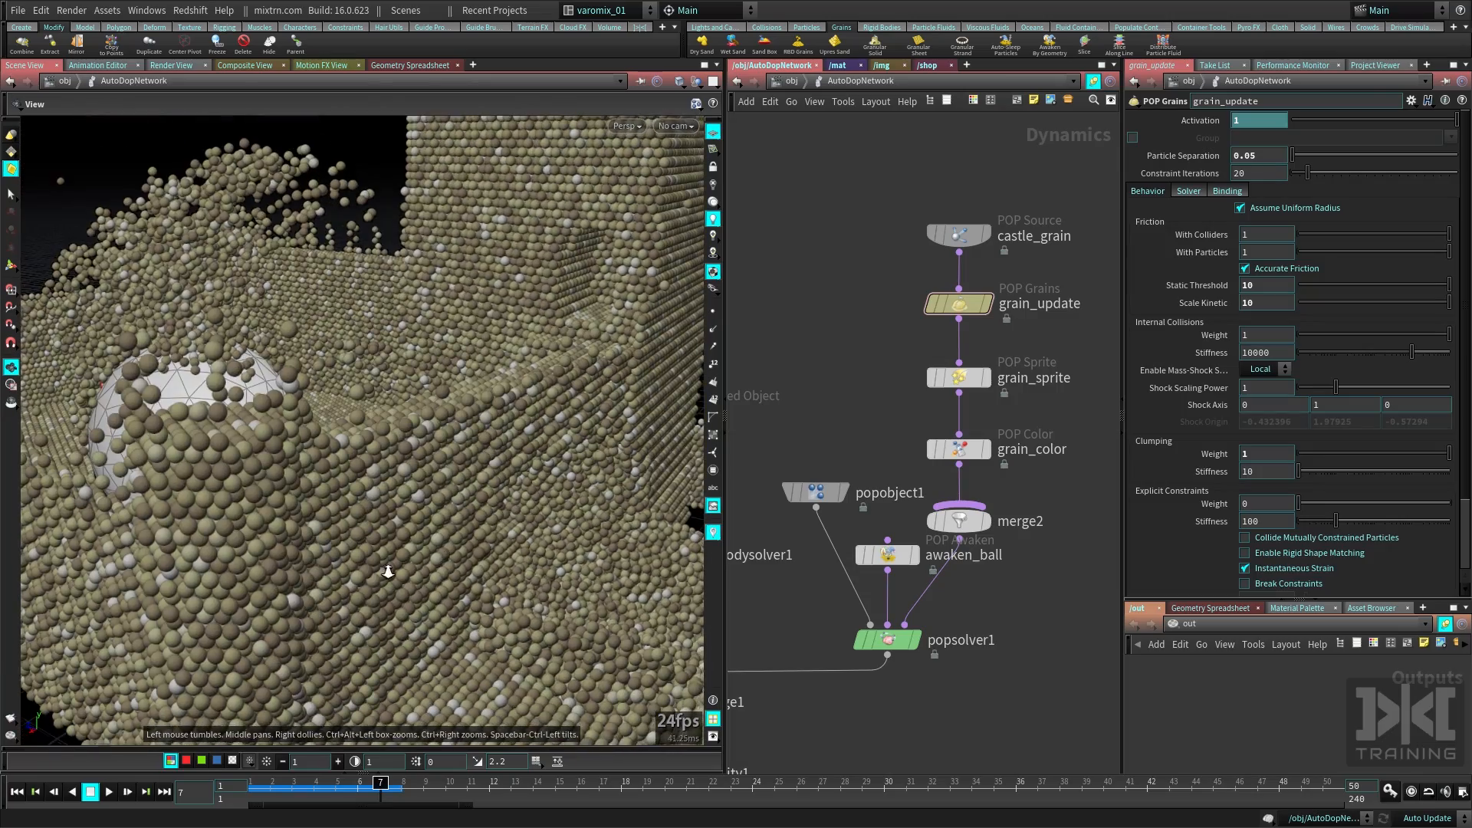
right_drag(418, 636, 405, 503)
drag(405, 503, 400, 553)
Compare frames 6 and 7 repeatedly to examine how the ball passes through the castle wall
key(Left)
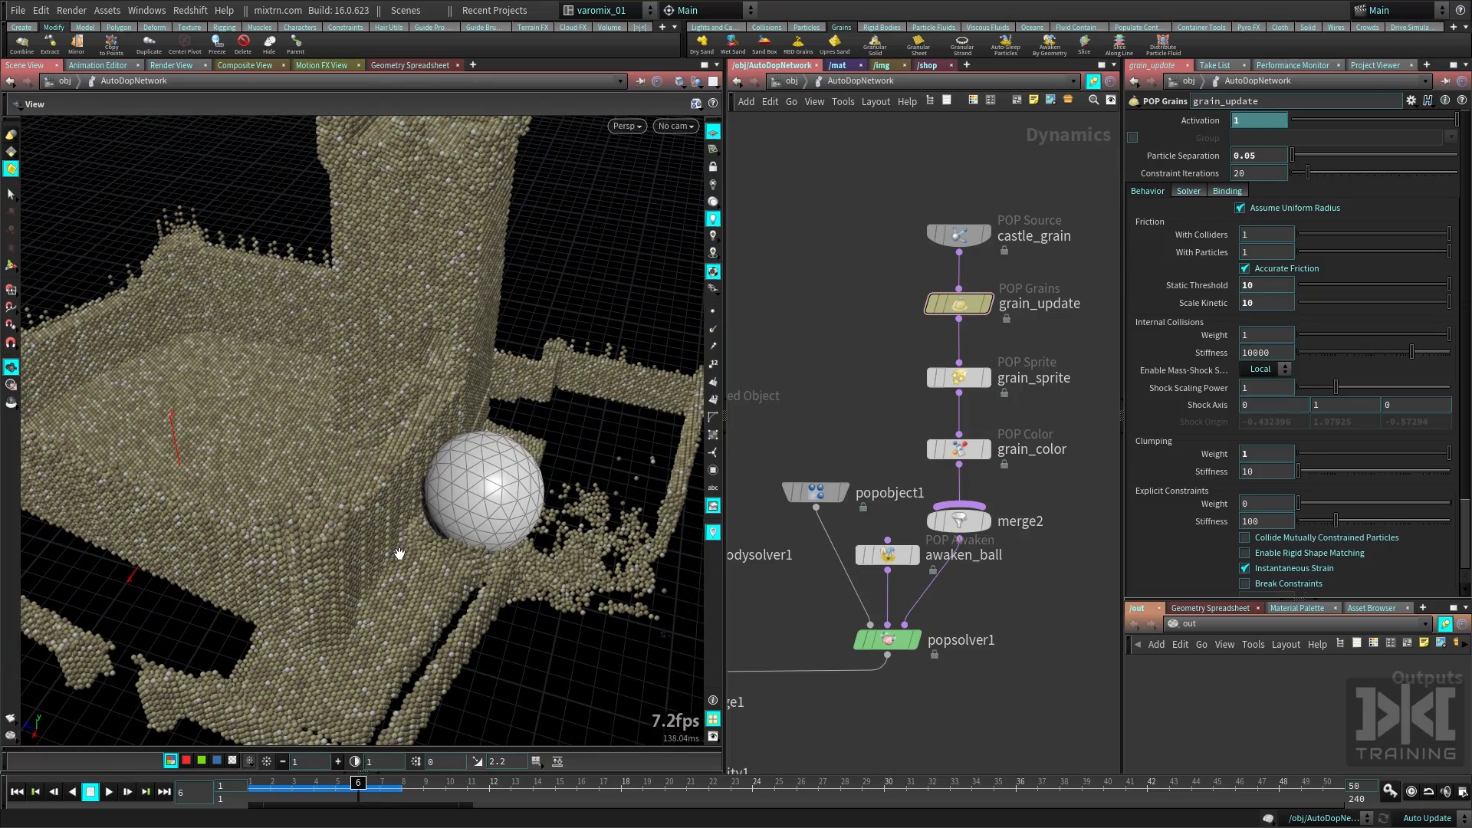
key(Right)
key(Left)
key(Right)
key(Left)
key(Right)
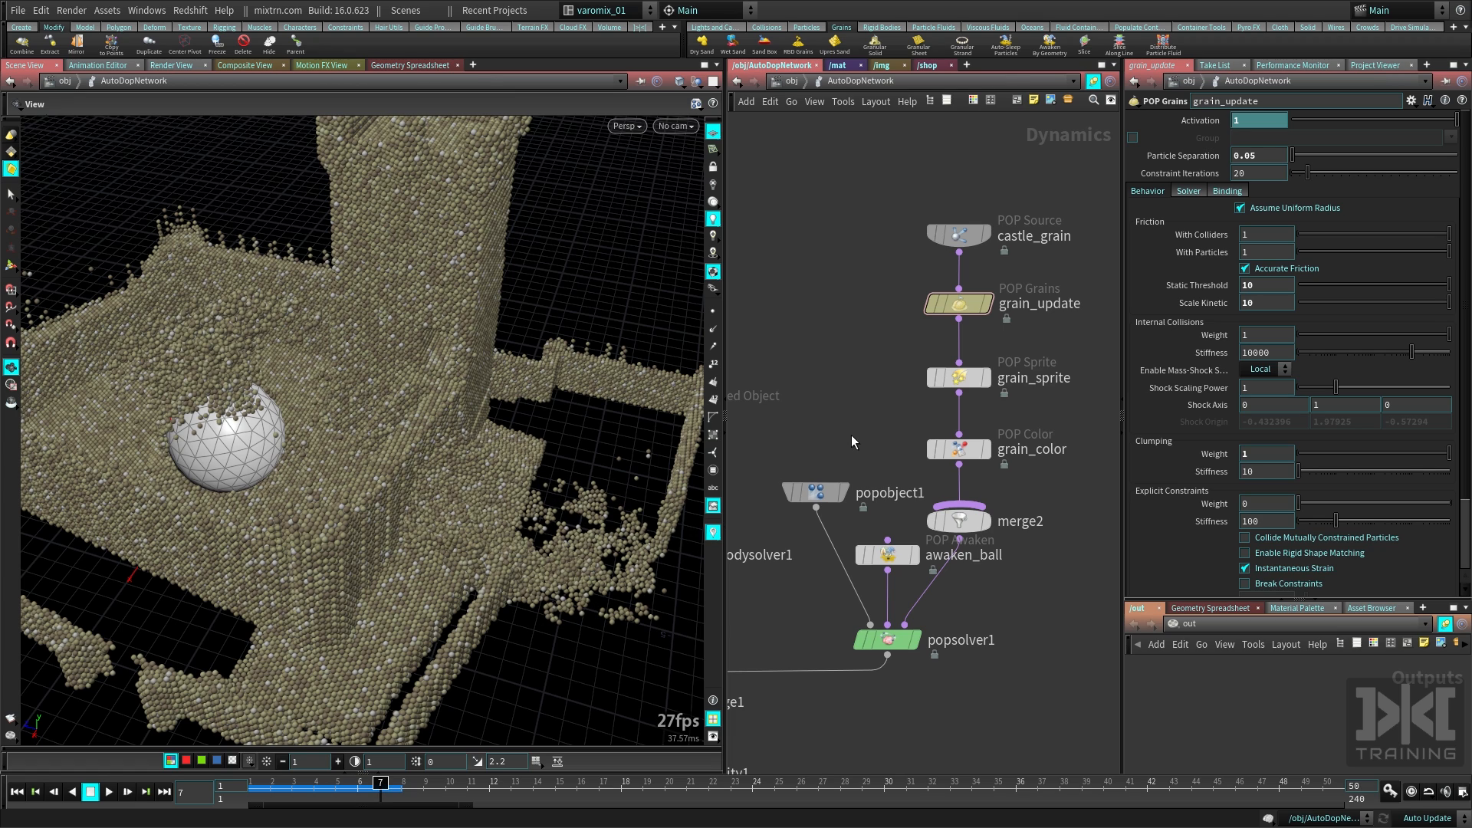
Move merge2 together with its upstream grain nodes away from awaken_ball, and shift popsolver1 slightly toward them
drag(820, 492, 815, 505)
middle_drag(845, 437, 881, 396)
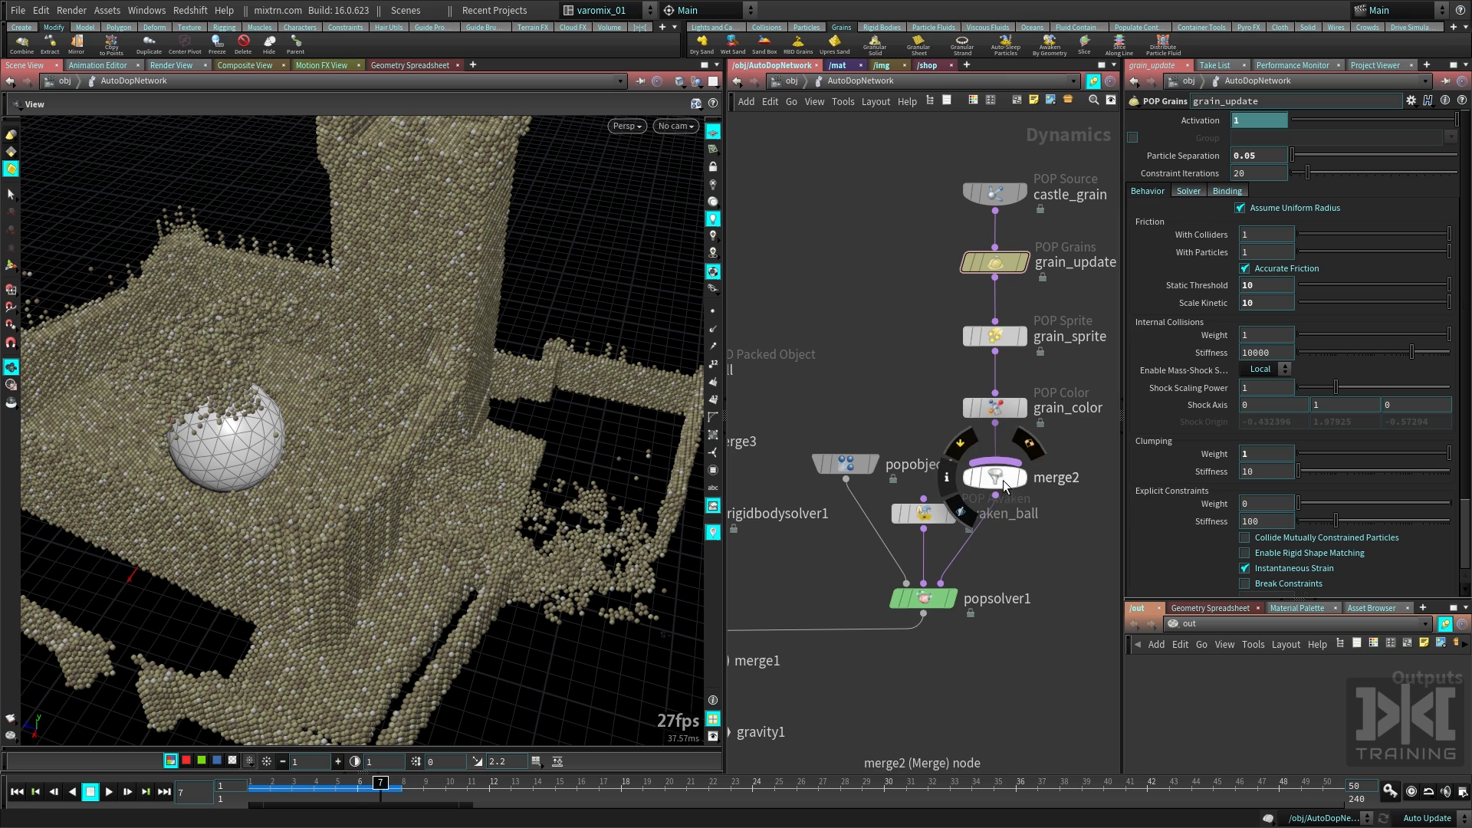
shift+drag(1005, 490, 1097, 482)
drag(945, 599, 953, 596)
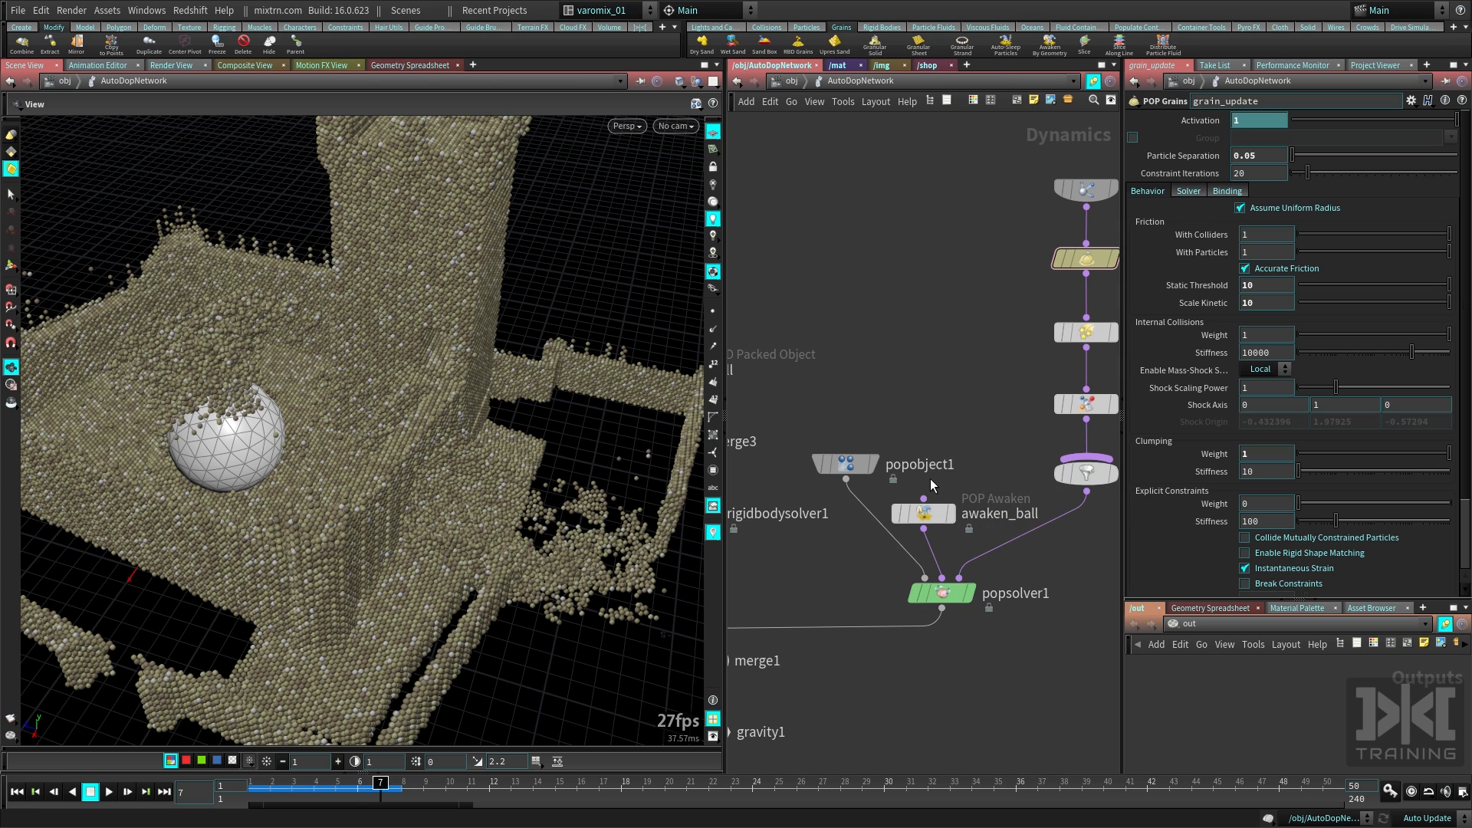
From frame 1, set grain_update's Particle Separation to 0.04 and run the simulation up to frame 7
key(ctrl+Up)
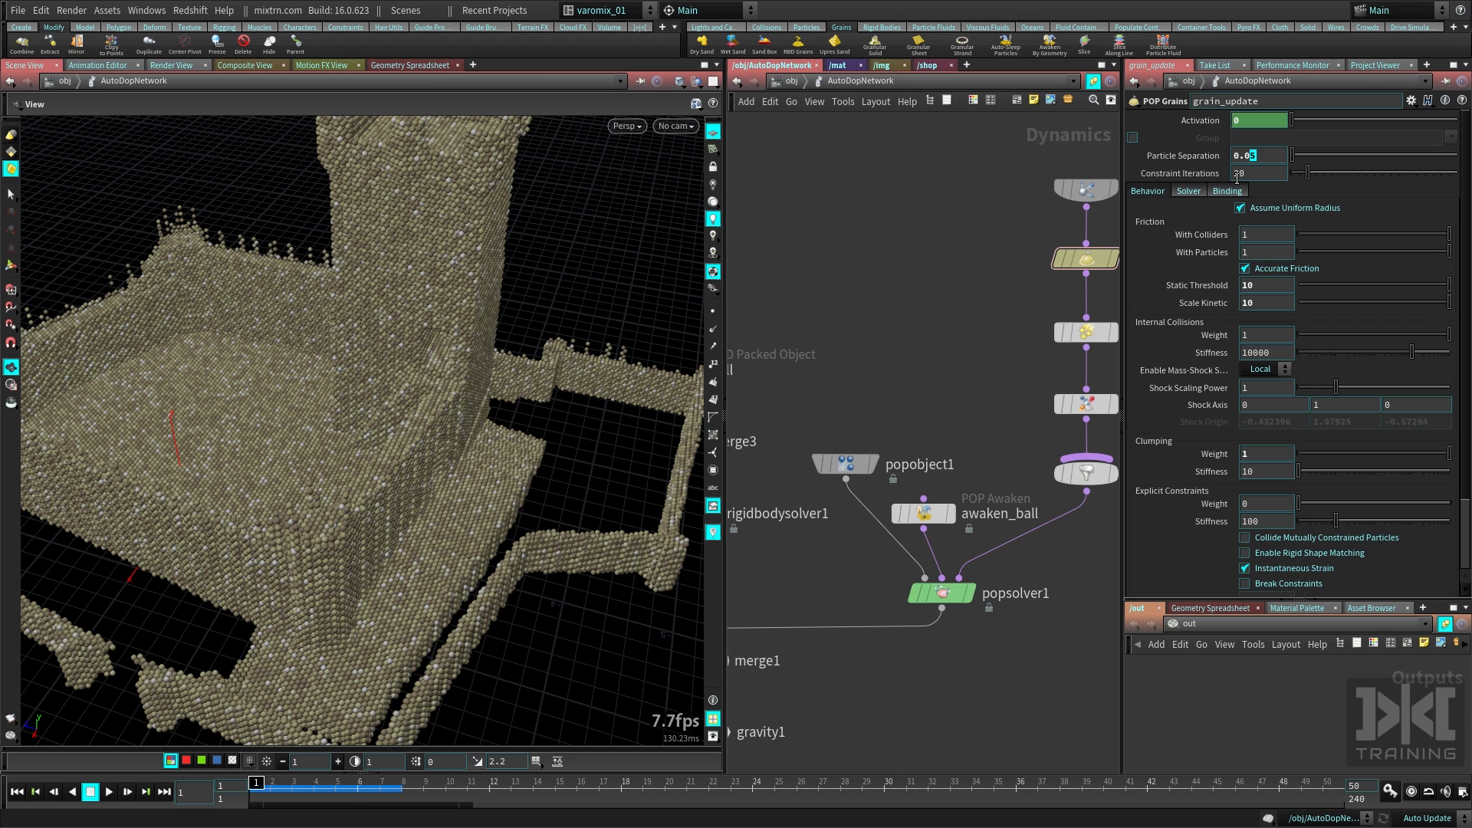
key(Up)
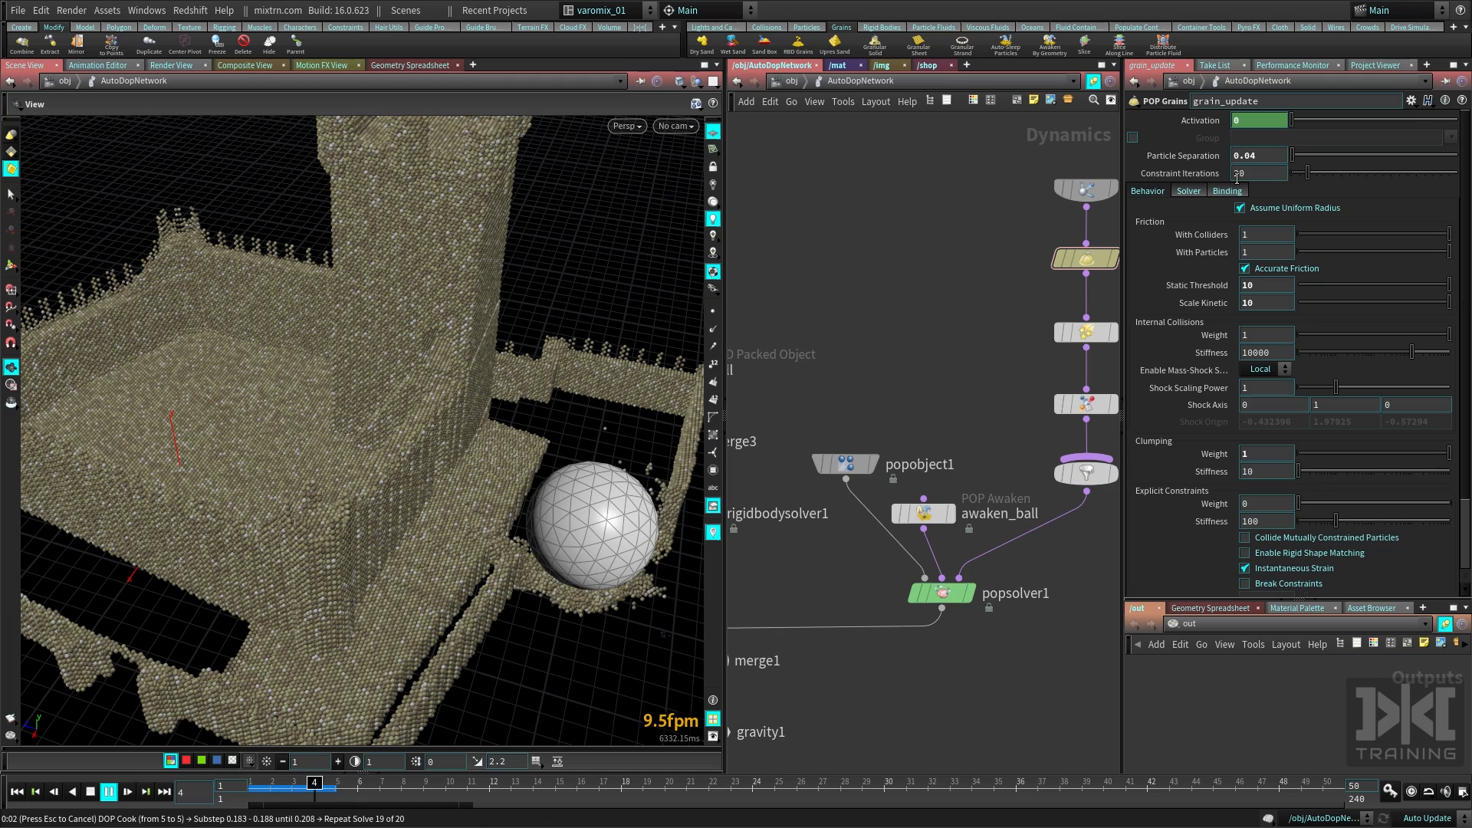
key(Escape)
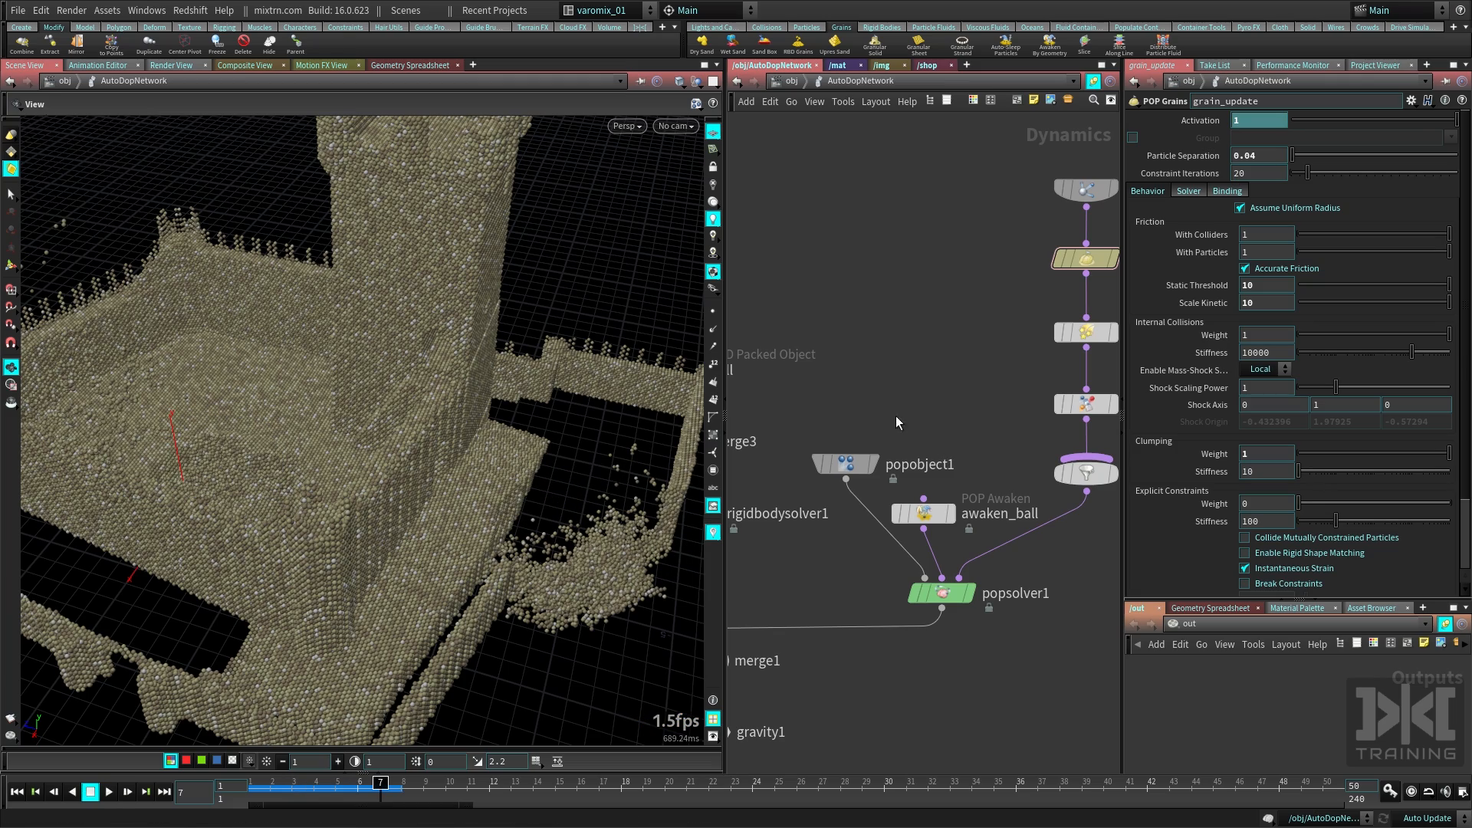
View the whole finer-grained castle and scrub back through the cached frames to frame 4 to examine the impact
middle_drag(470, 512, 677, 470)
right_drag(520, 532, 427, 556)
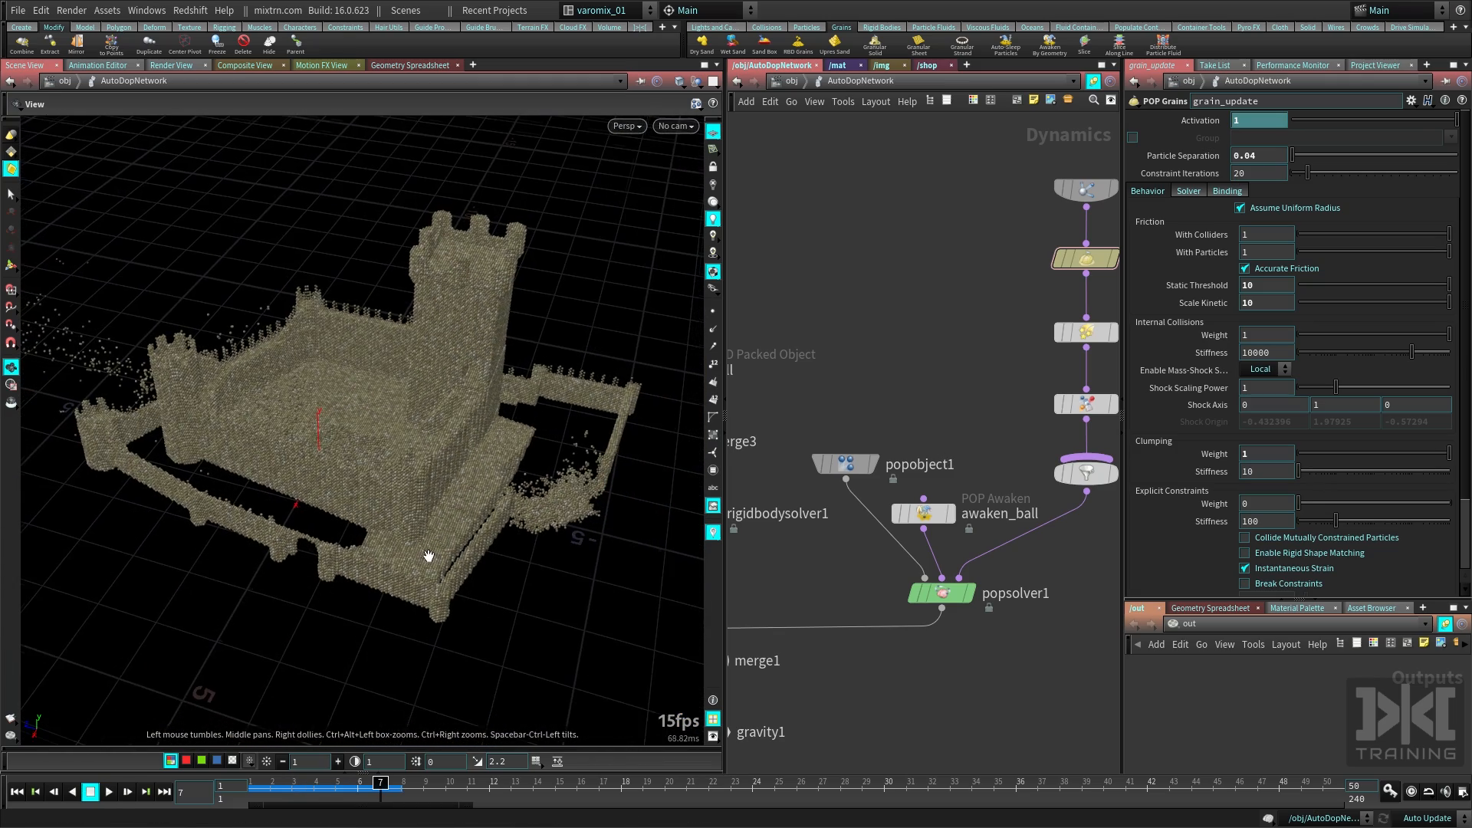
drag(427, 556, 667, 572)
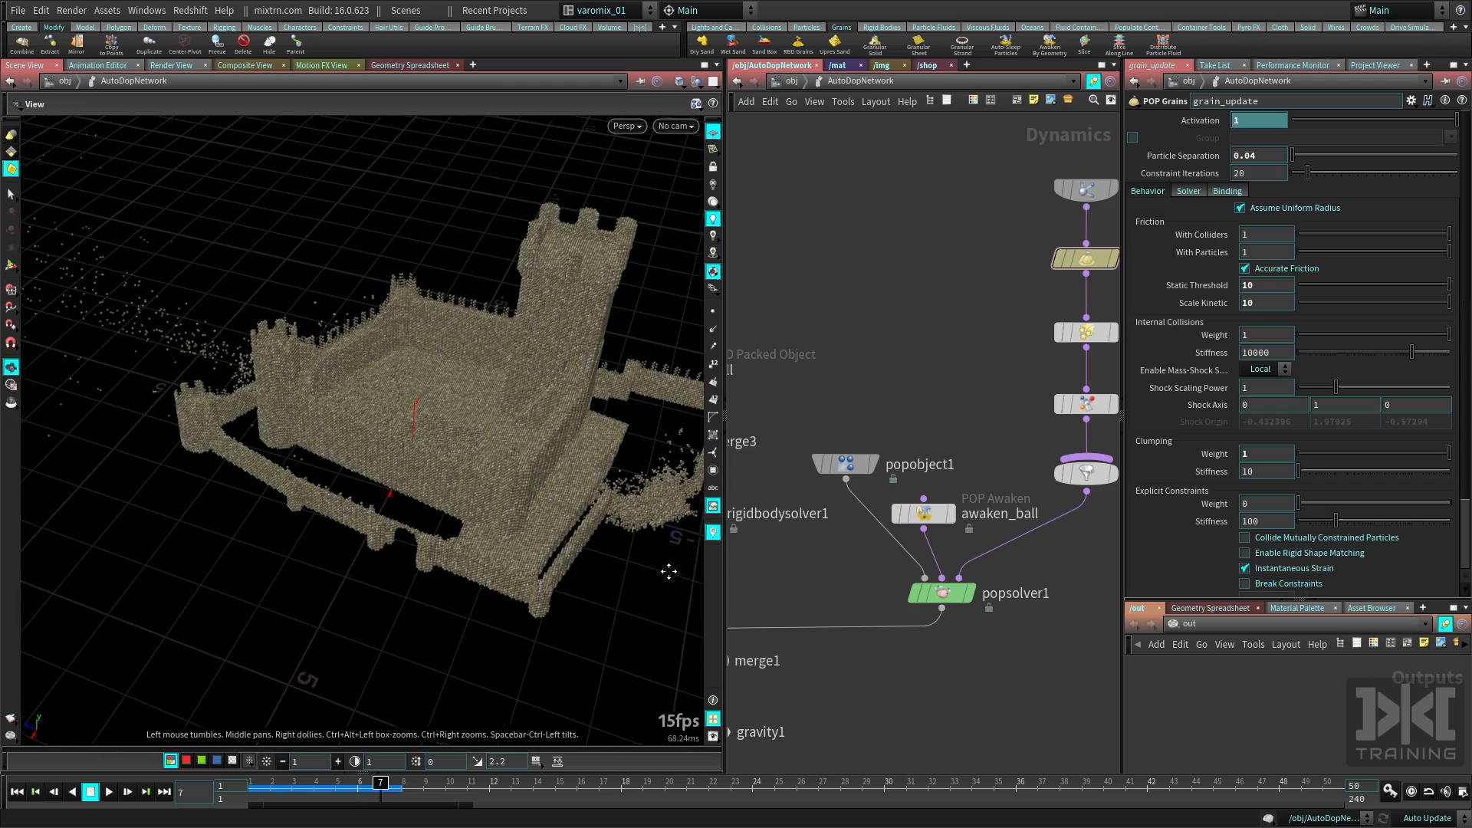
right_drag(667, 572, 491, 579)
drag(309, 790, 336, 790)
drag(658, 555, 382, 554)
key(Left)
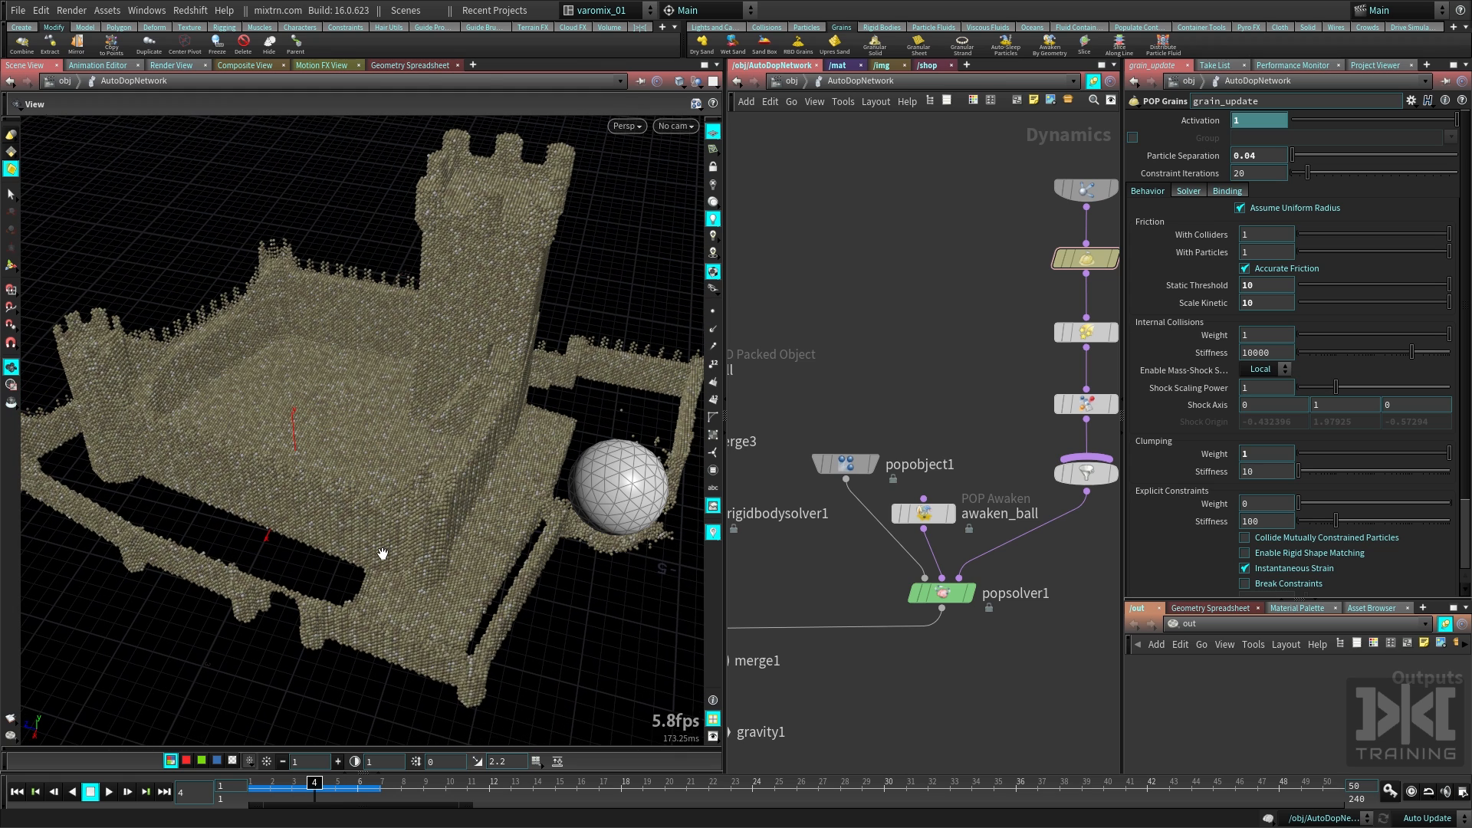
Advance to frame 6 and inspect the ball's damage to the finer-grained castle from several angles
key(Right)
key(Right)
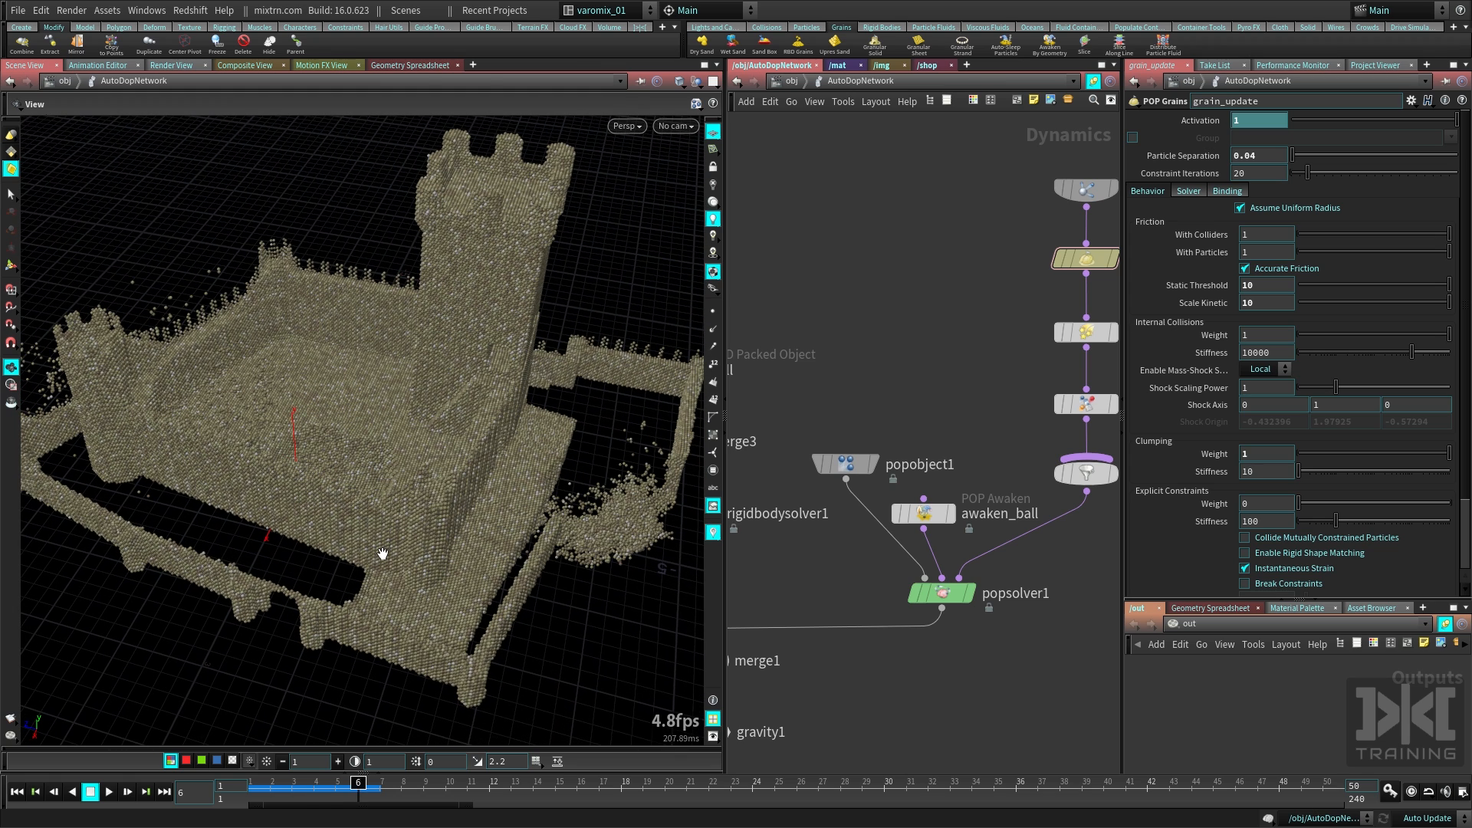
middle_drag(359, 536, 549, 473)
right_drag(549, 473, 526, 486)
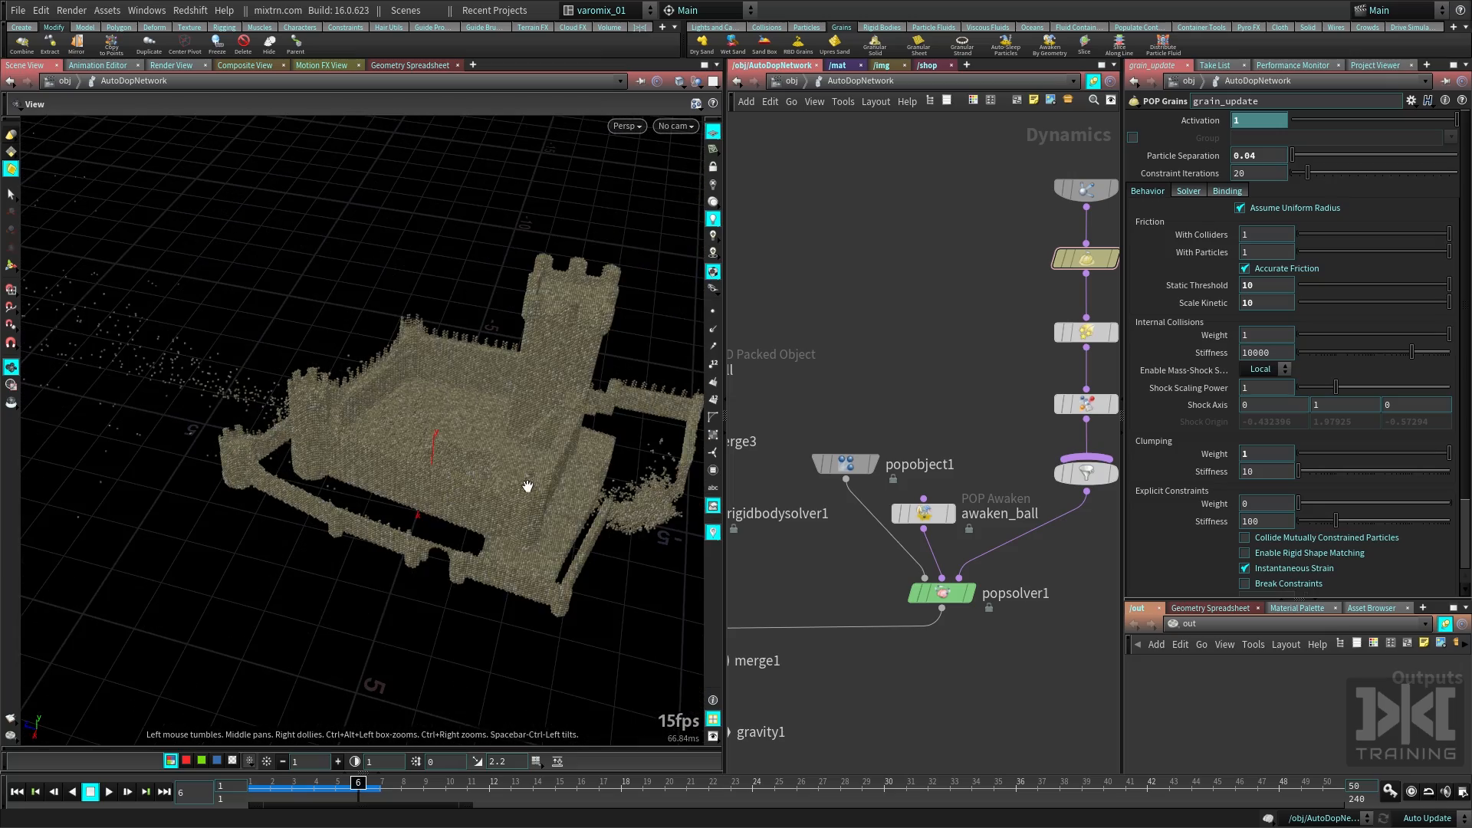
middle_drag(526, 486, 340, 487)
right_drag(341, 487, 529, 460)
drag(529, 460, 550, 543)
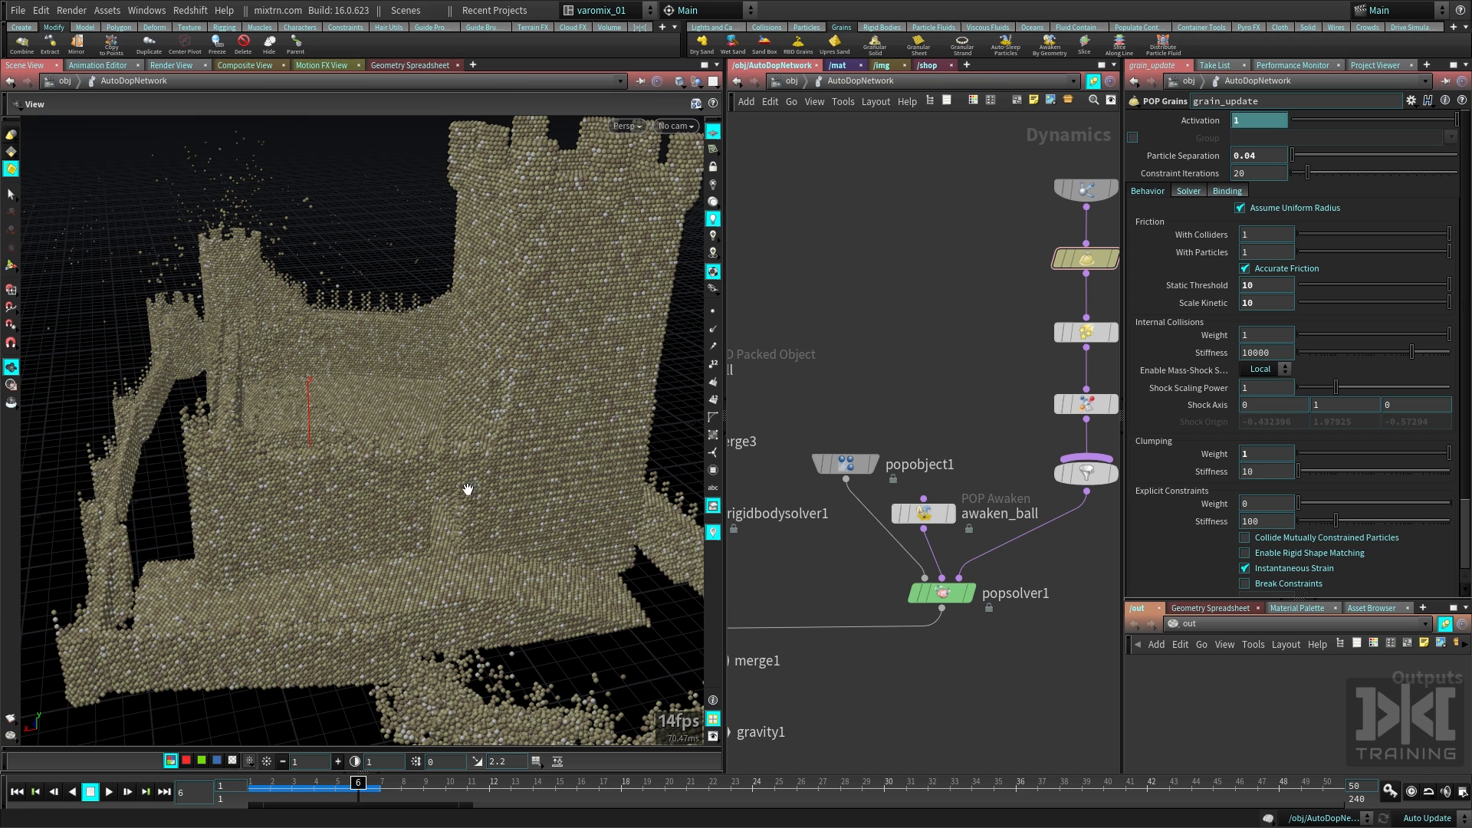
drag(398, 501, 428, 430)
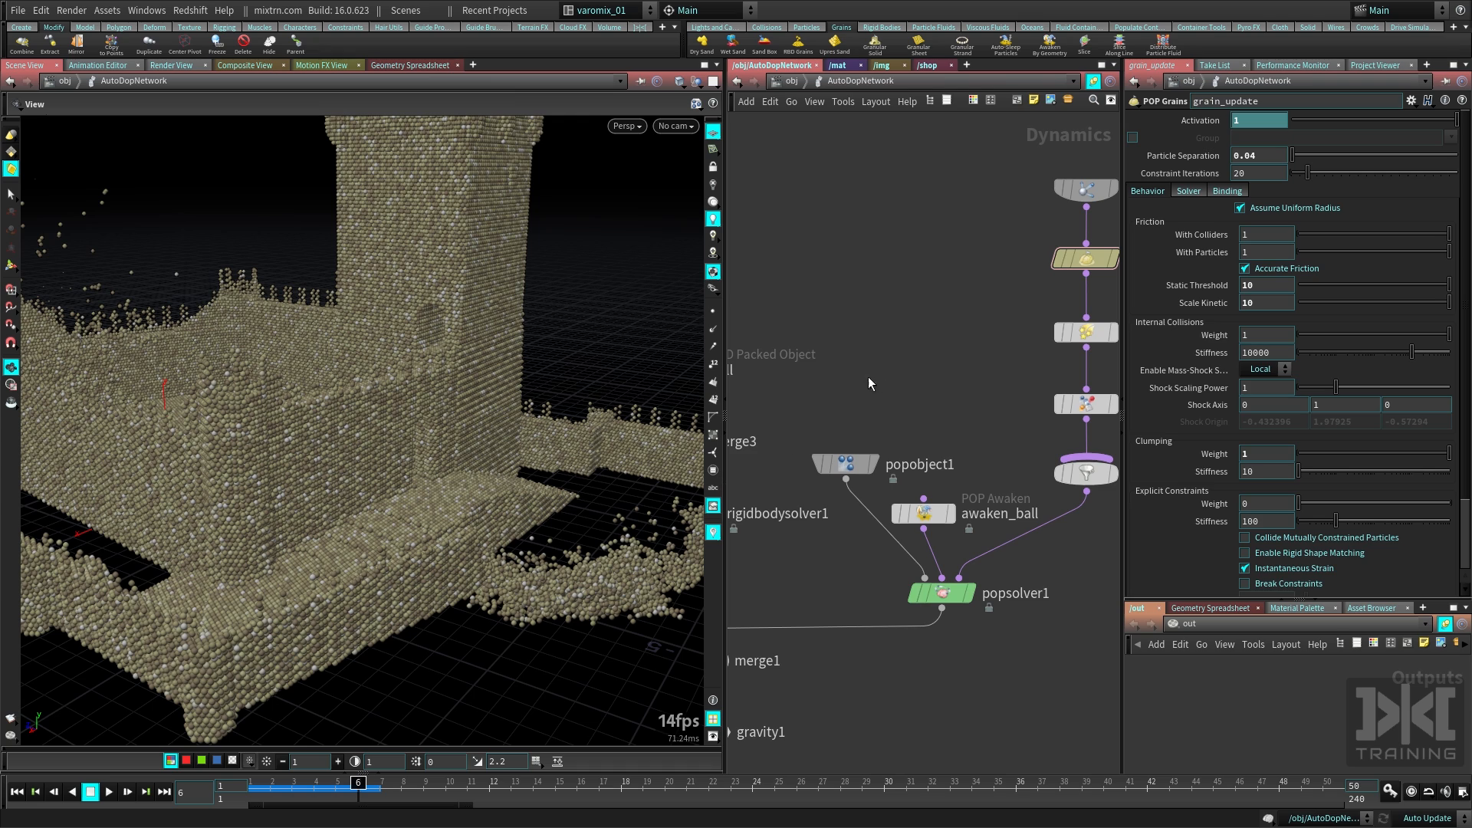
From frame 1, clear the Density channel on the ball's physical properties and set Density to 10000
middle_drag(868, 376, 1055, 270)
key(ctrl+Up)
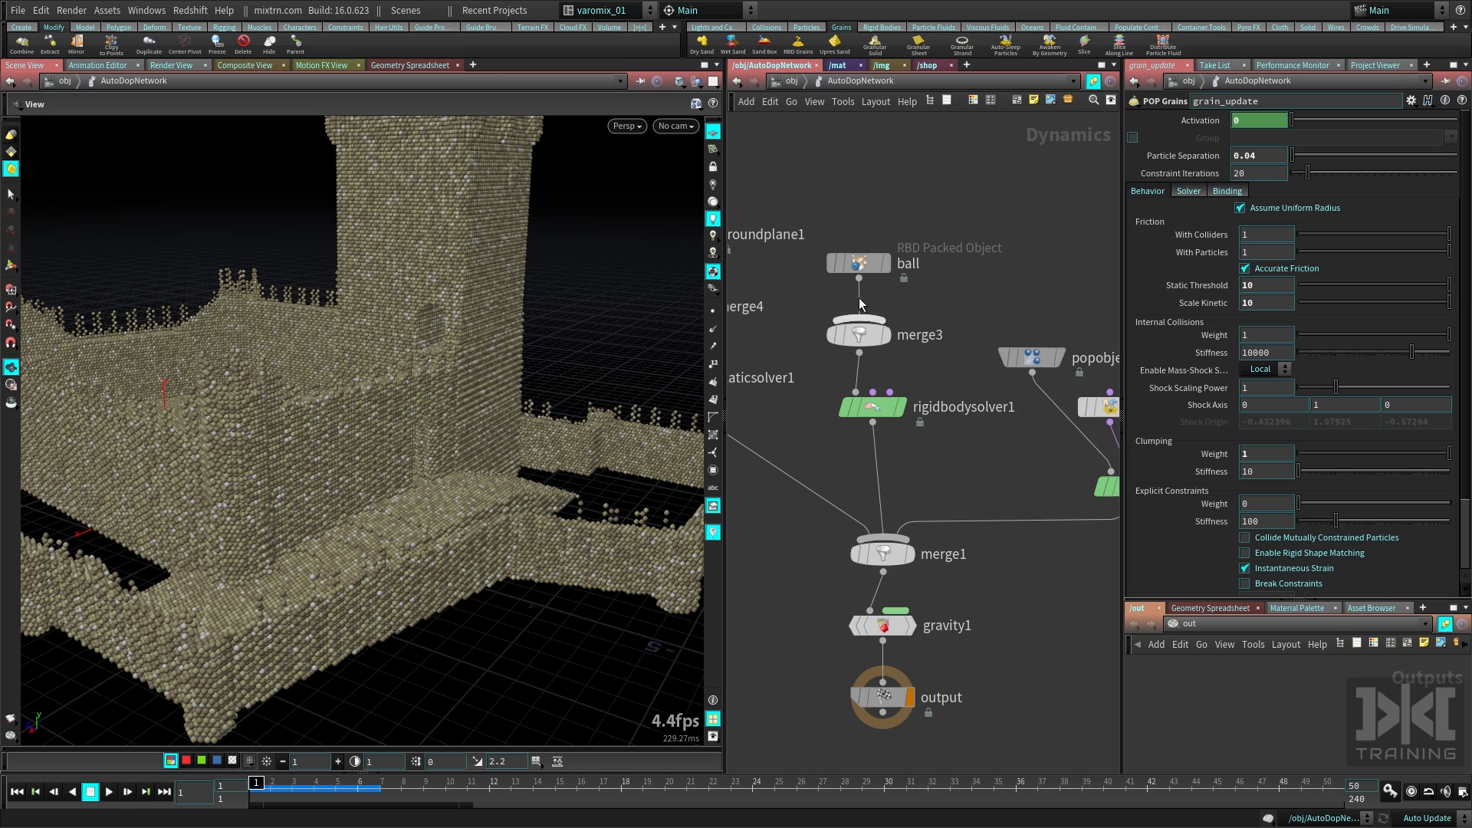
click(848, 266)
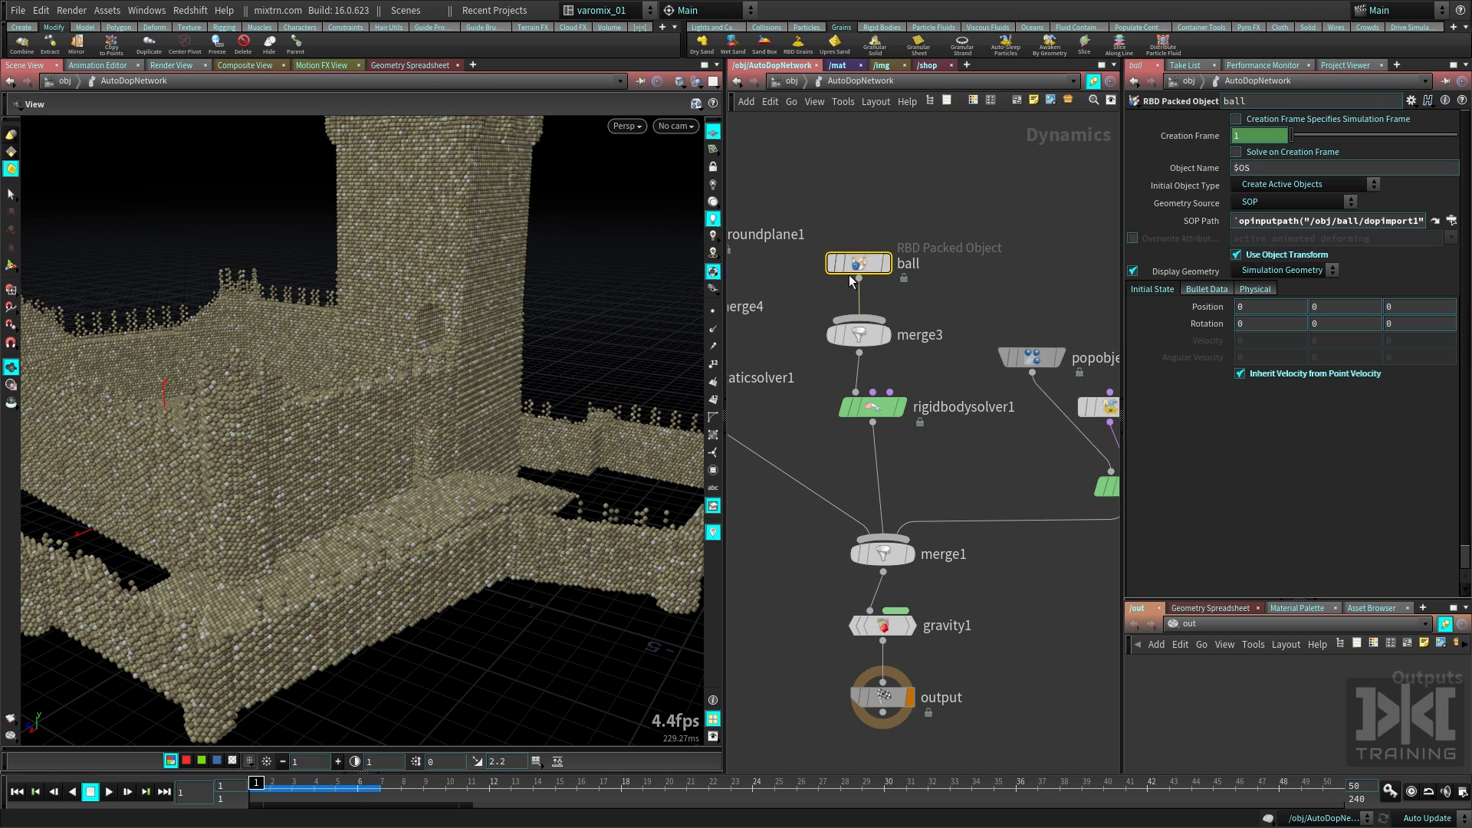
mouse_move(874, 265)
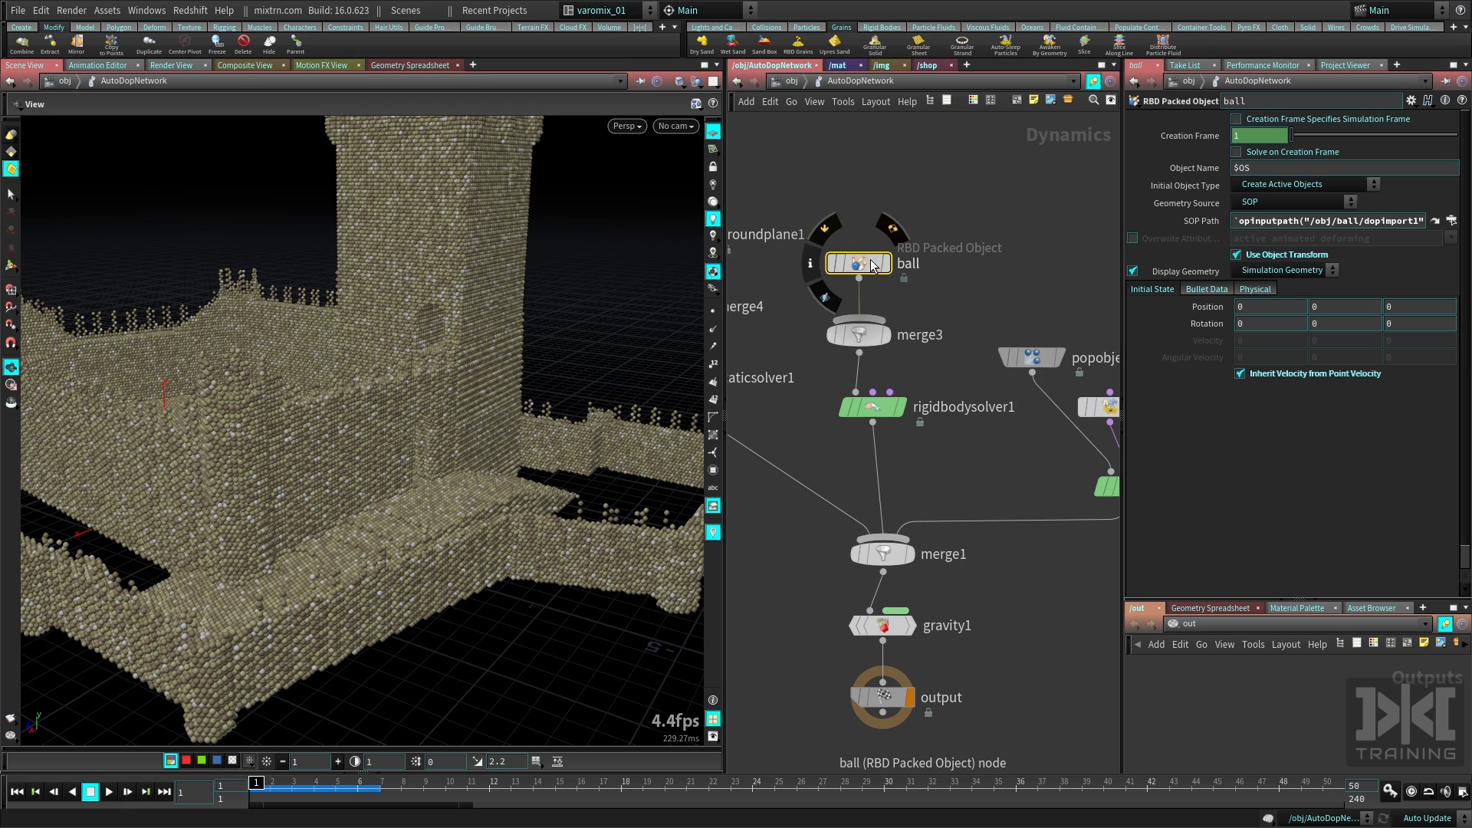
click(1256, 289)
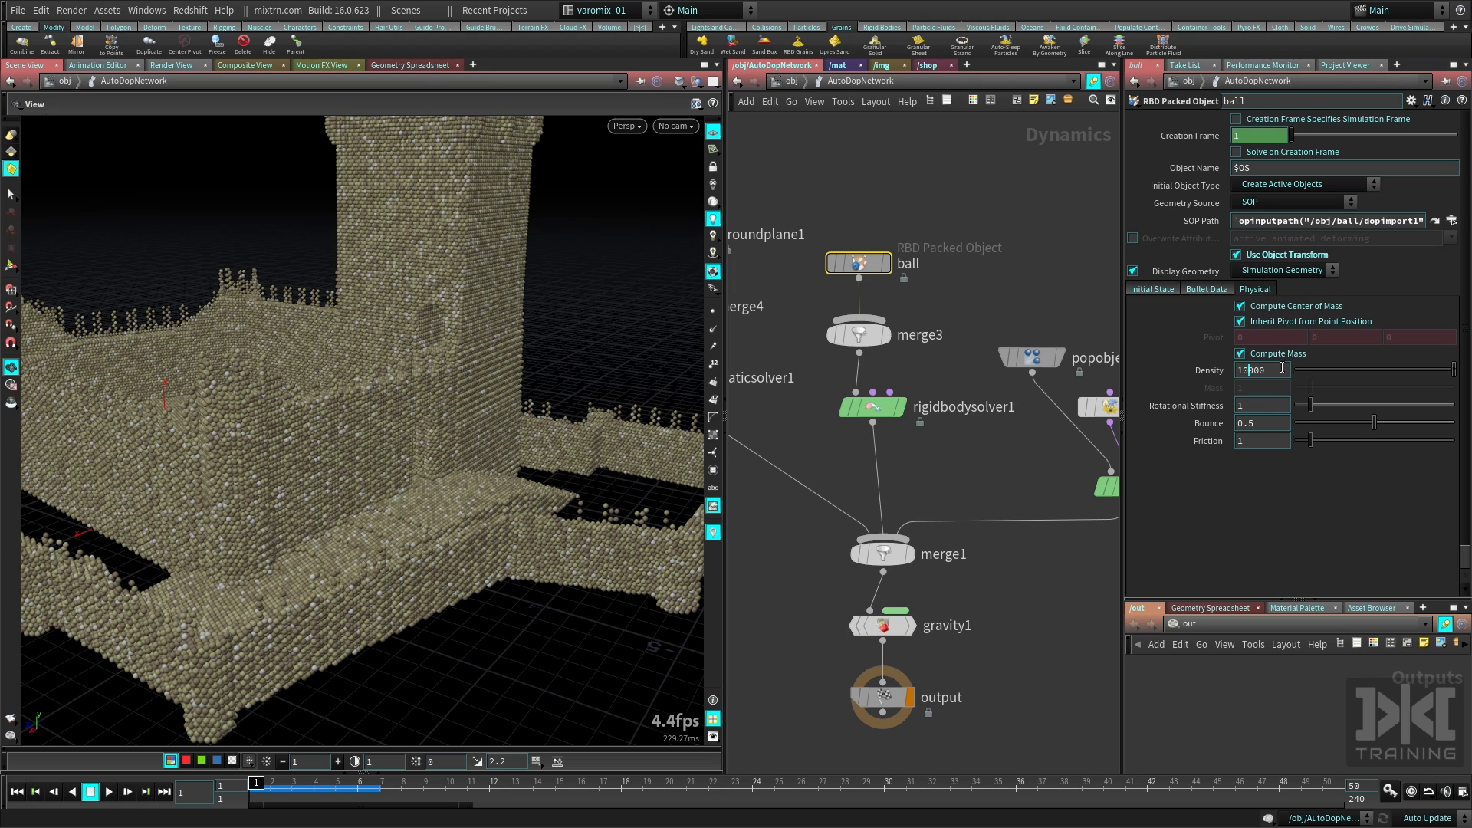
key(Return)
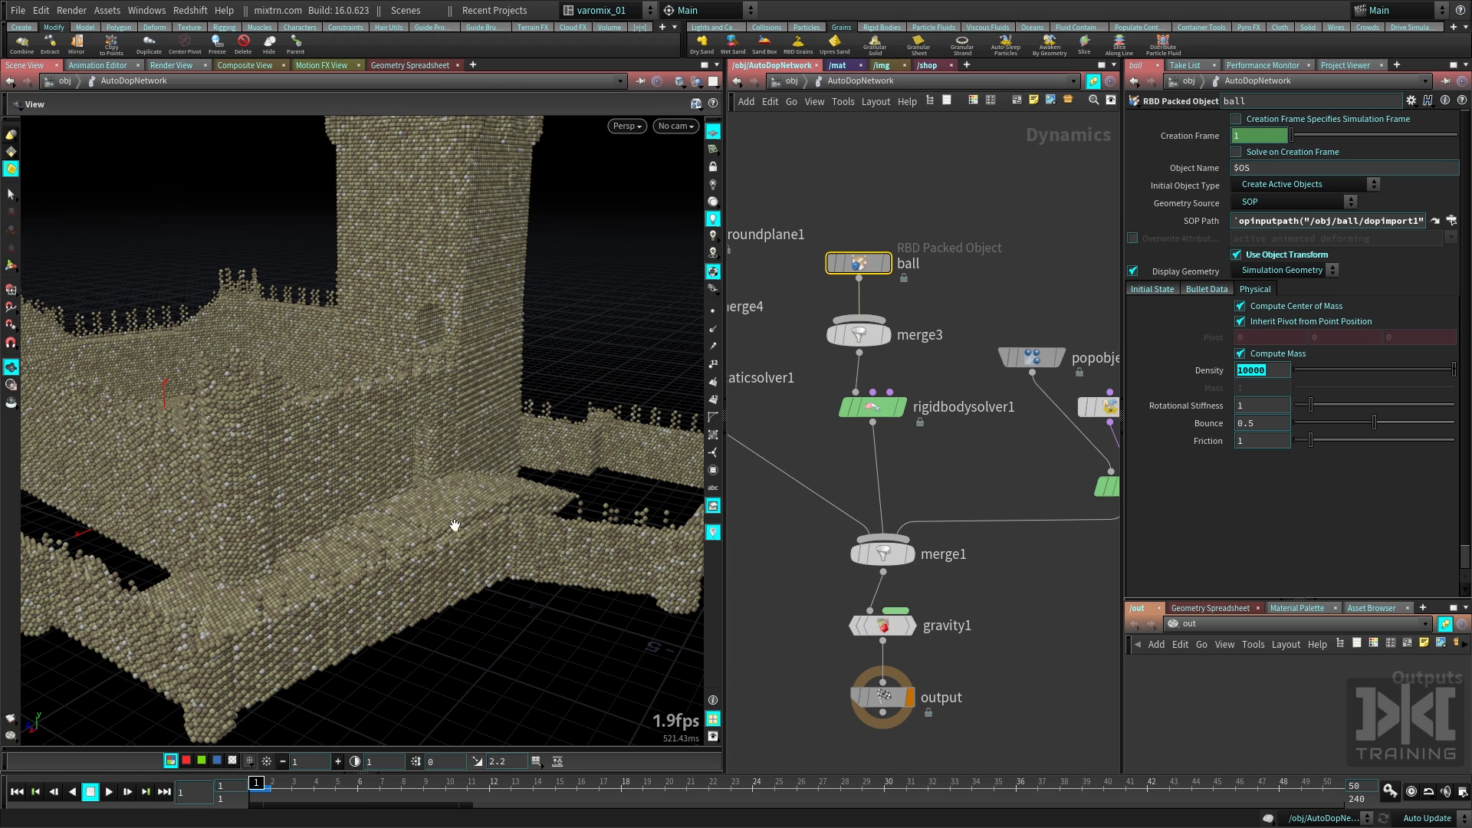
key(space)
right_drag(454, 508, 303, 545)
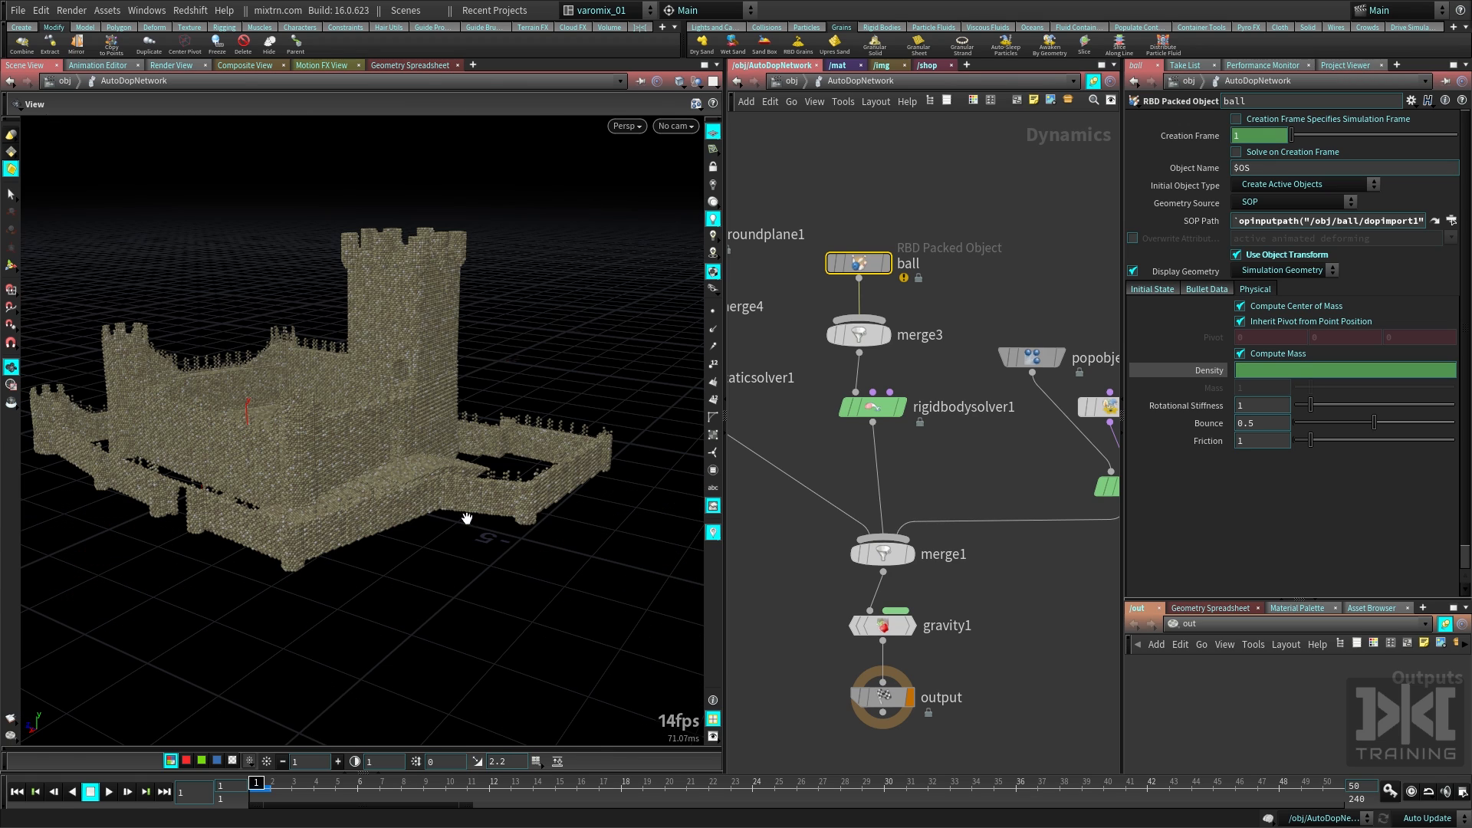
right_click(1206, 371)
click(1243, 513)
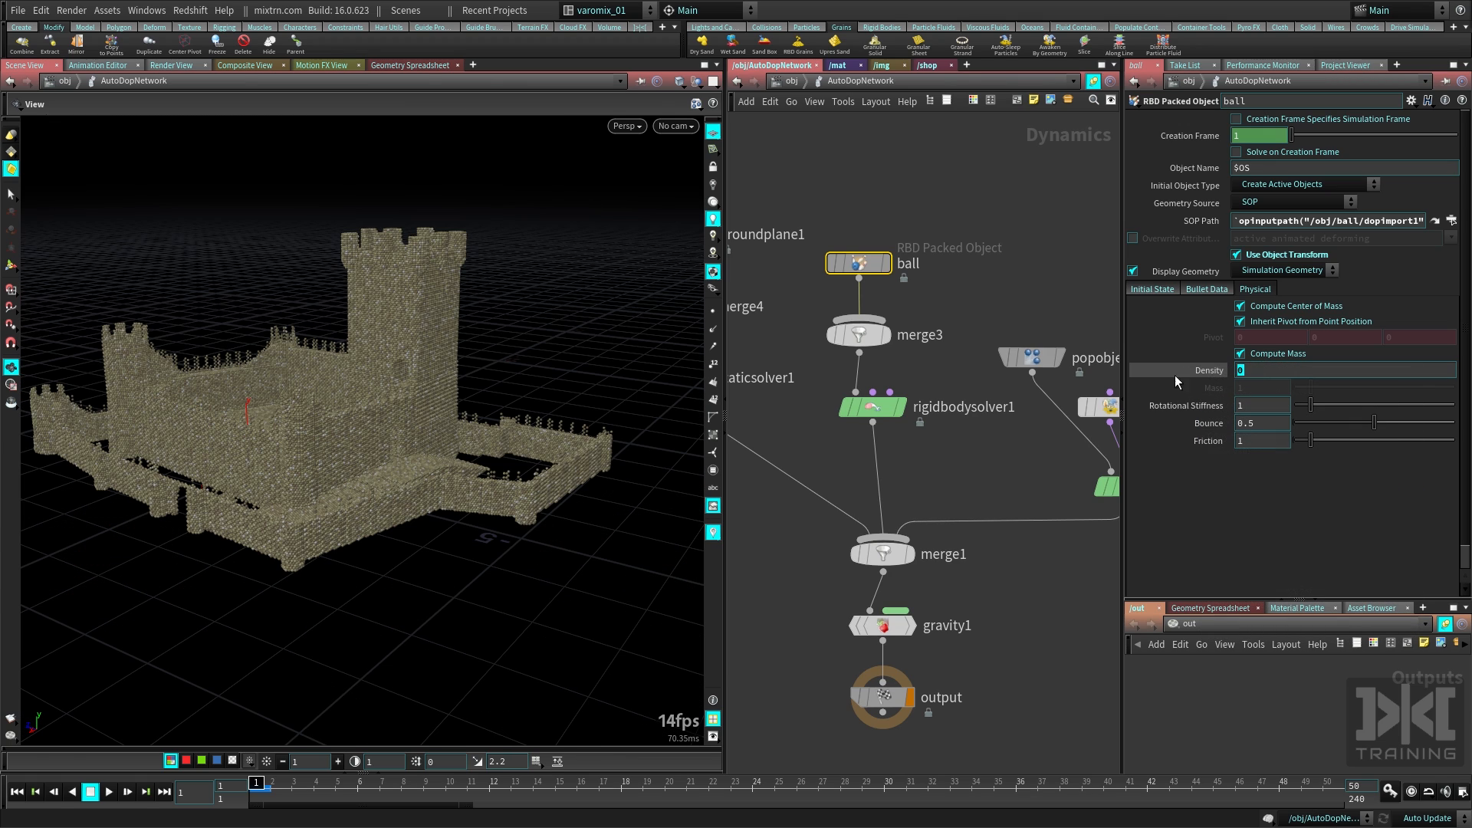
text(10000)
key(Return)
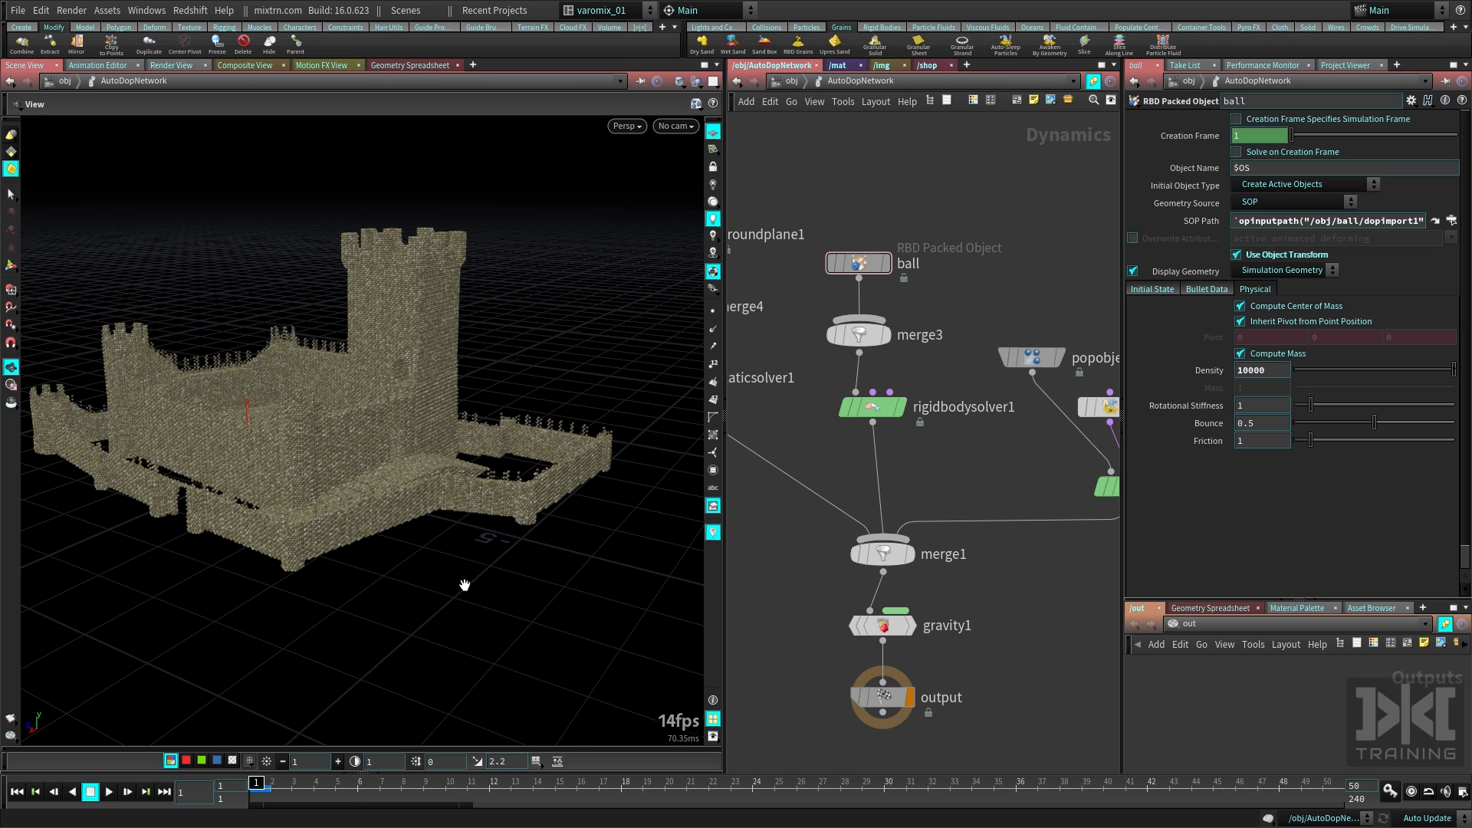
Clear the Max Substeps channel on popsolver1 and set Min Substeps to 3 and Max Substeps to 6
drag(465, 585, 472, 536)
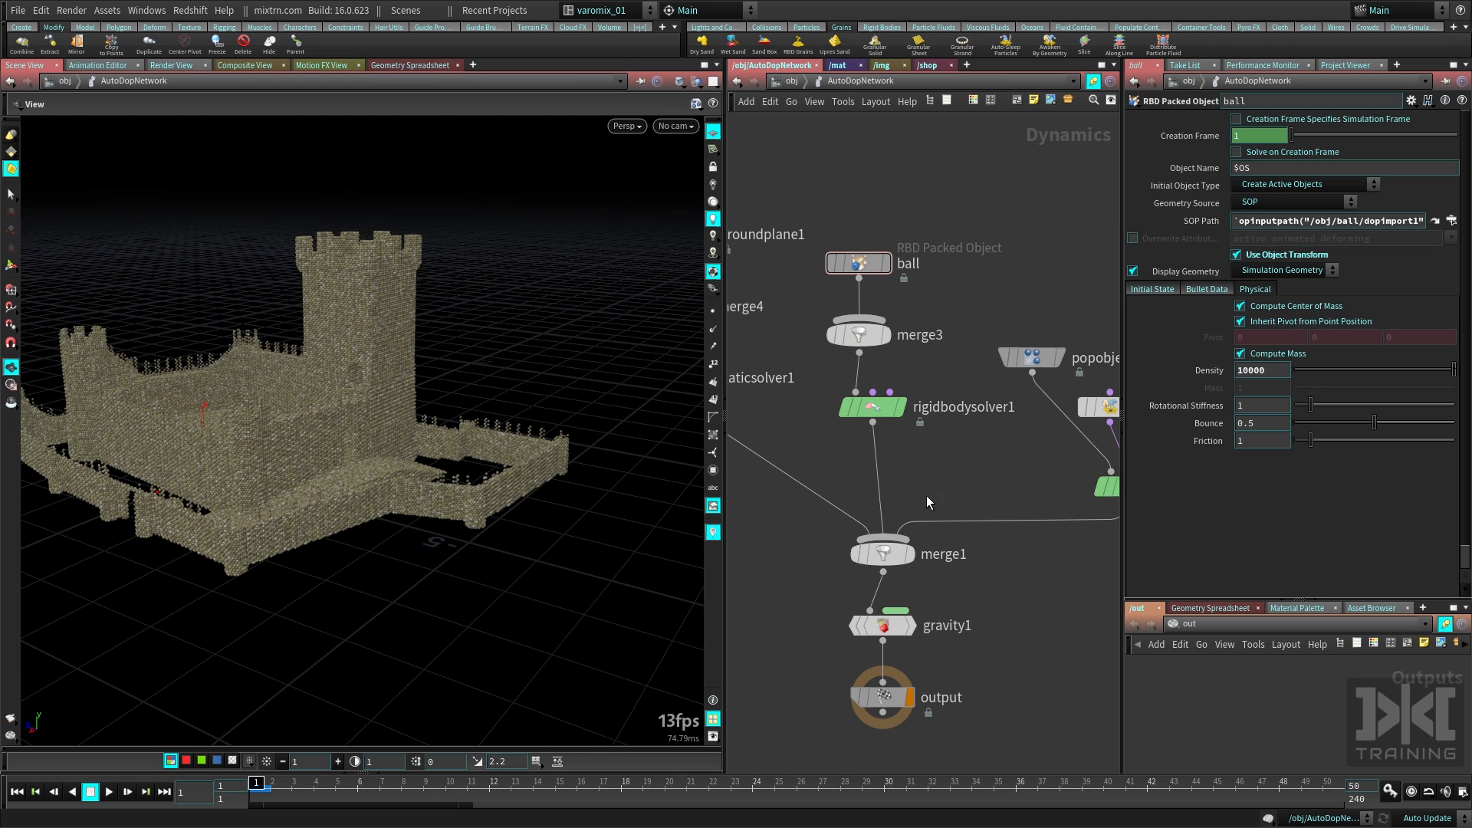
middle_drag(927, 497, 795, 493)
click(954, 507)
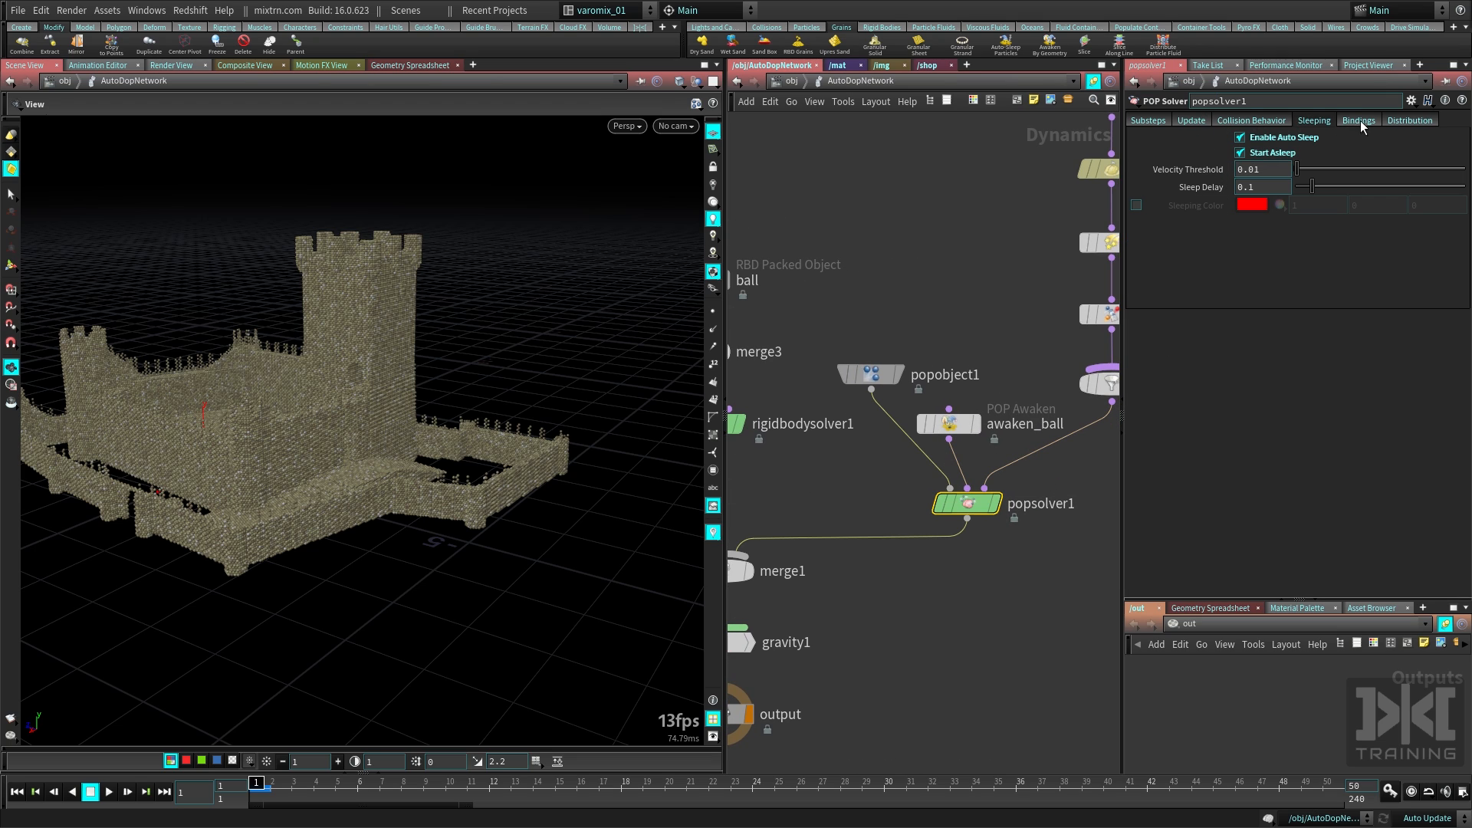
click(1150, 121)
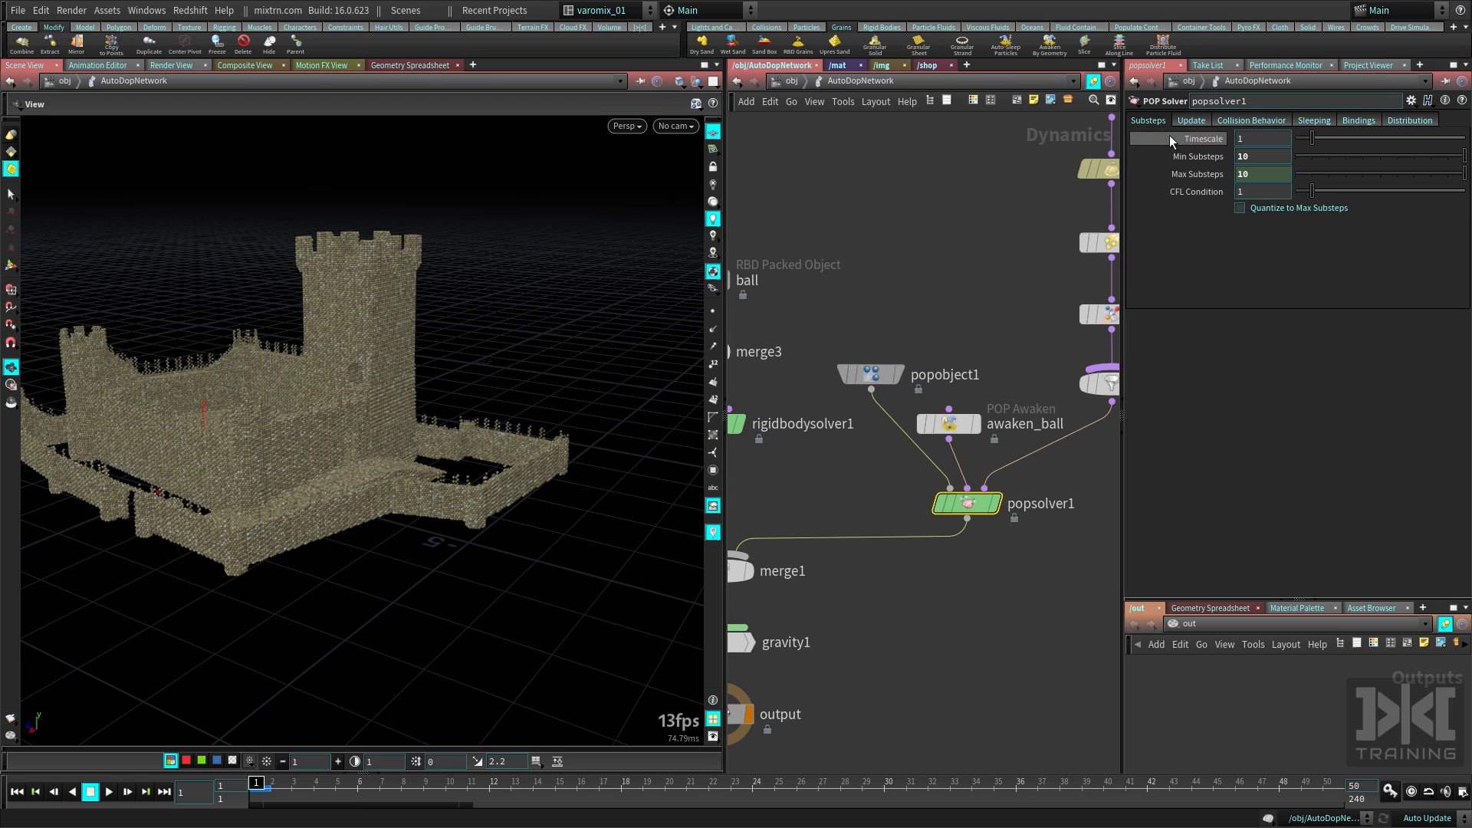
right_click(1205, 175)
click(1236, 320)
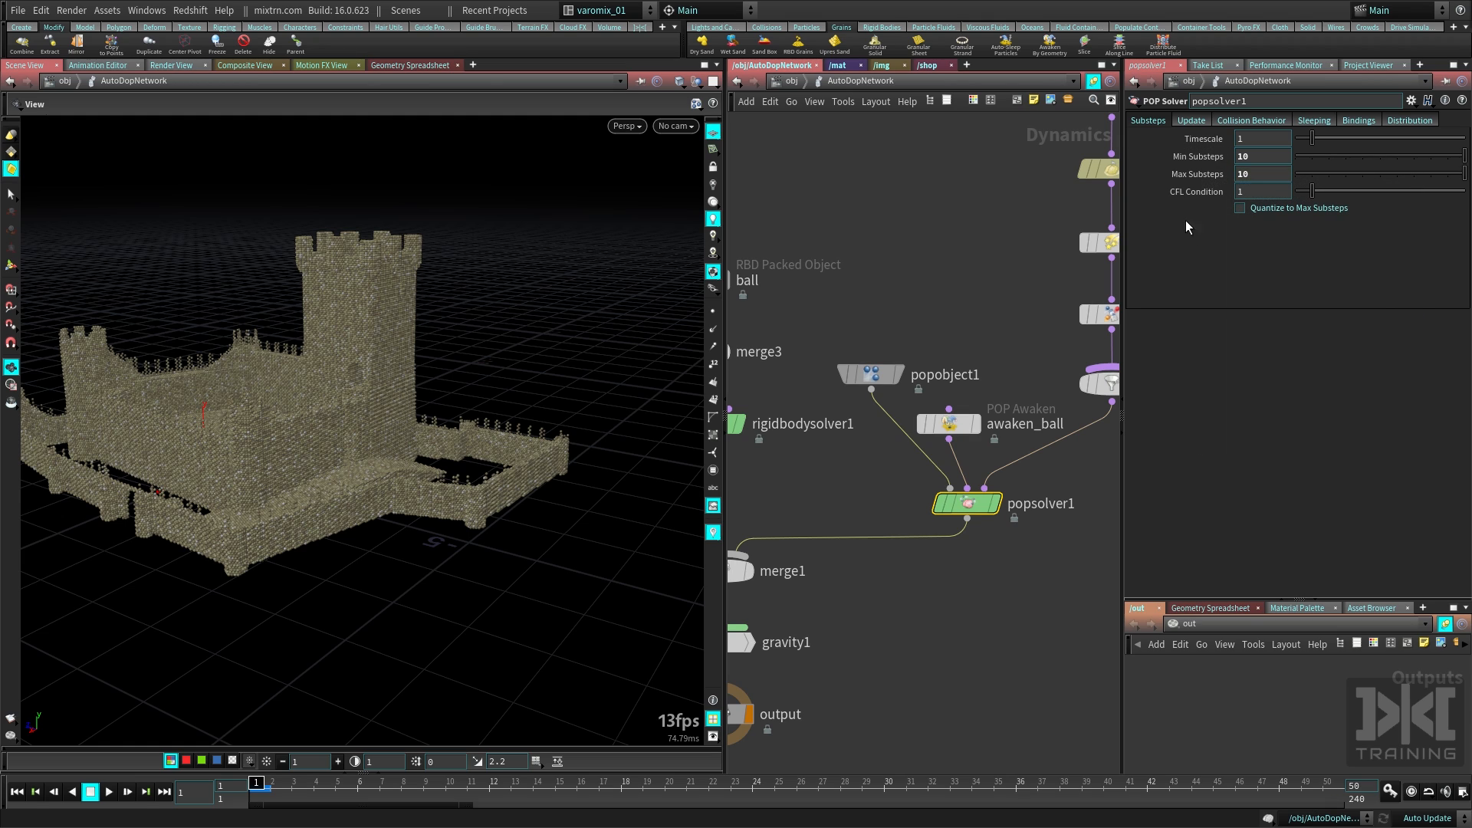
double_click(1264, 156)
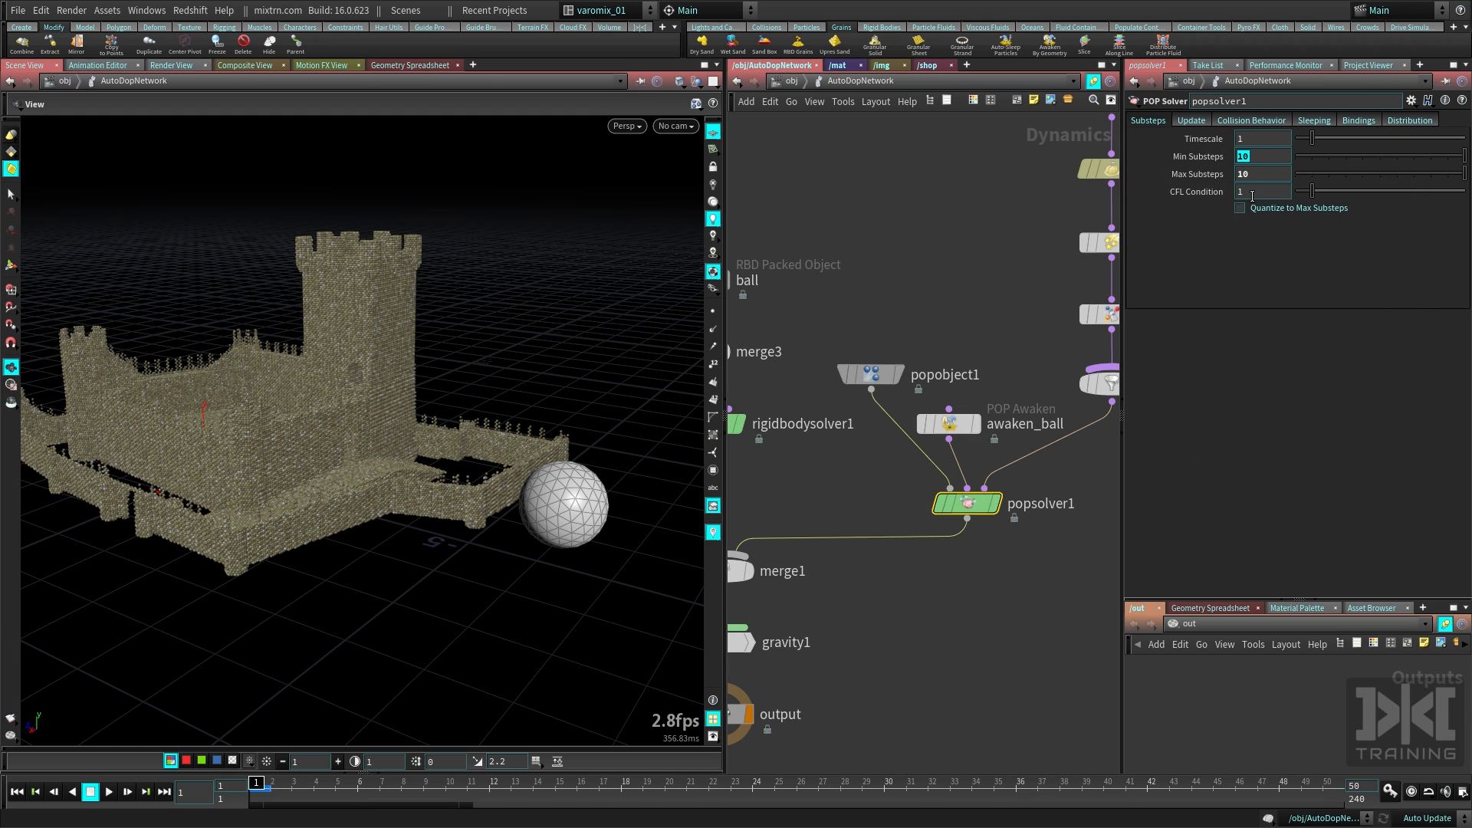
text(3)
key(Tab)
text(6)
key(Return)
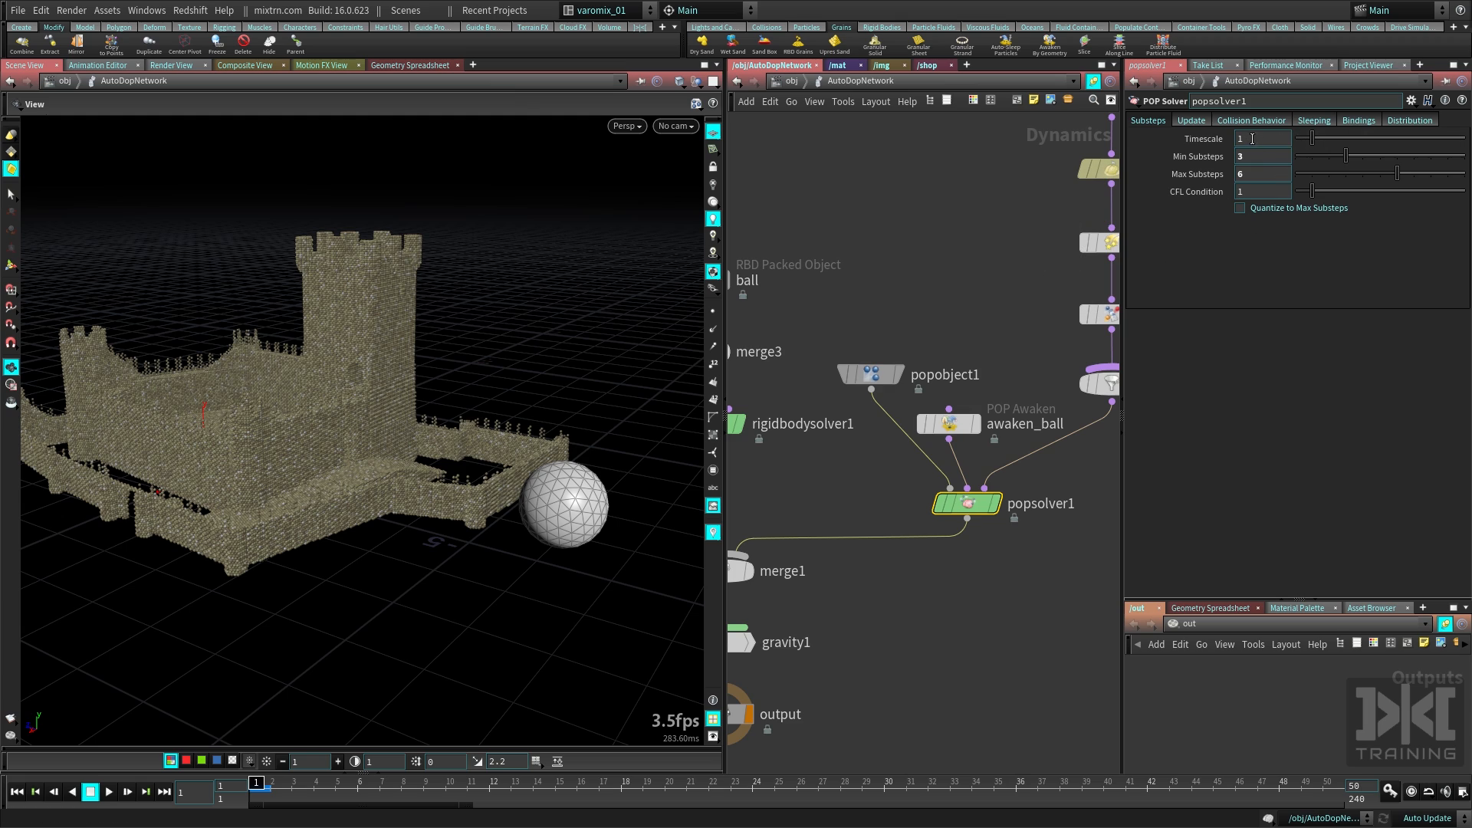
Run the simulation up to frame 11, stop it, and inspect the ball breaking through the castle wall
click(960, 285)
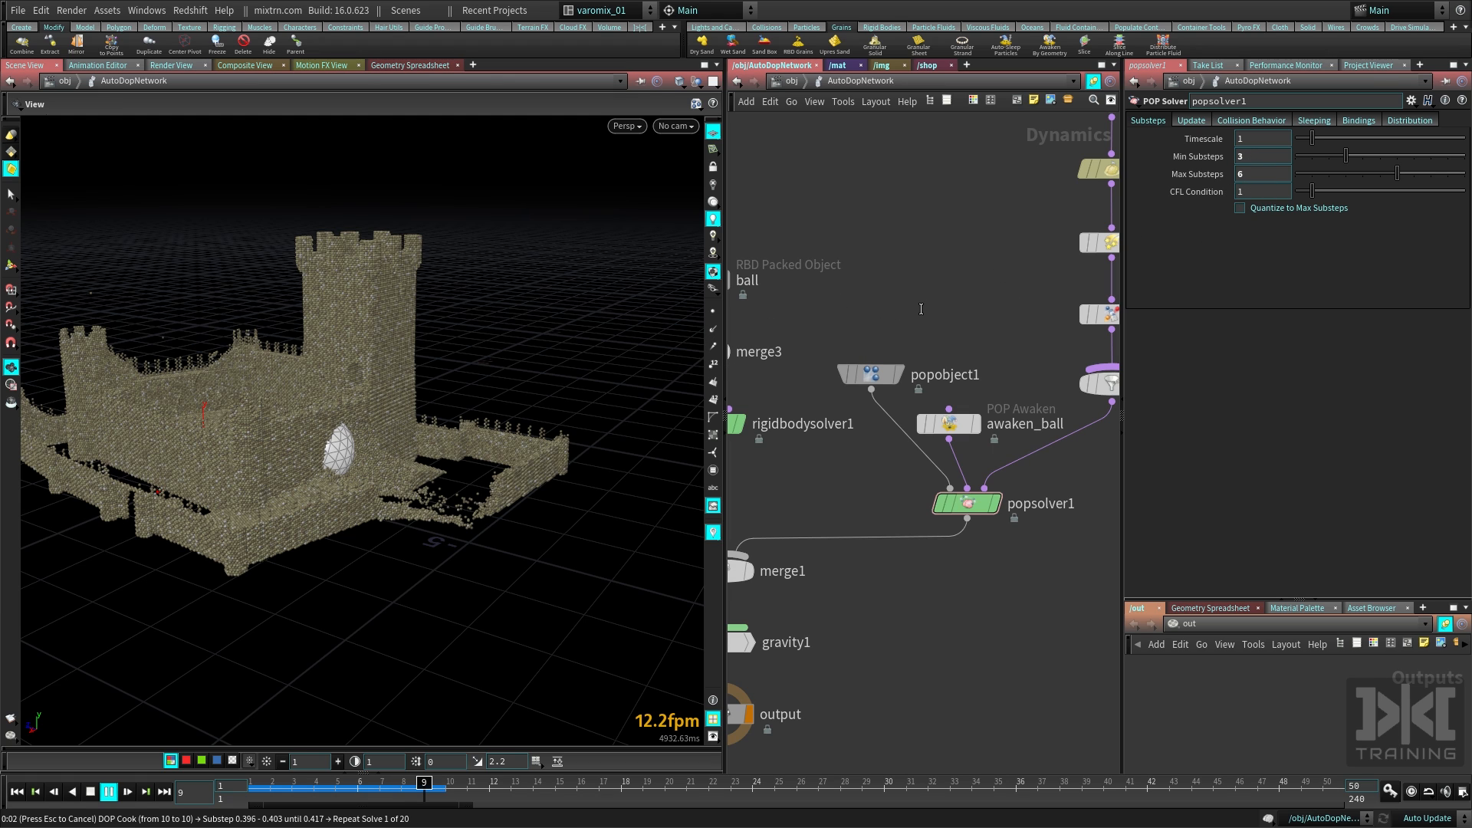
key(Escape)
alt+right_drag(414, 448, 475, 440)
alt+drag(476, 441, 533, 496)
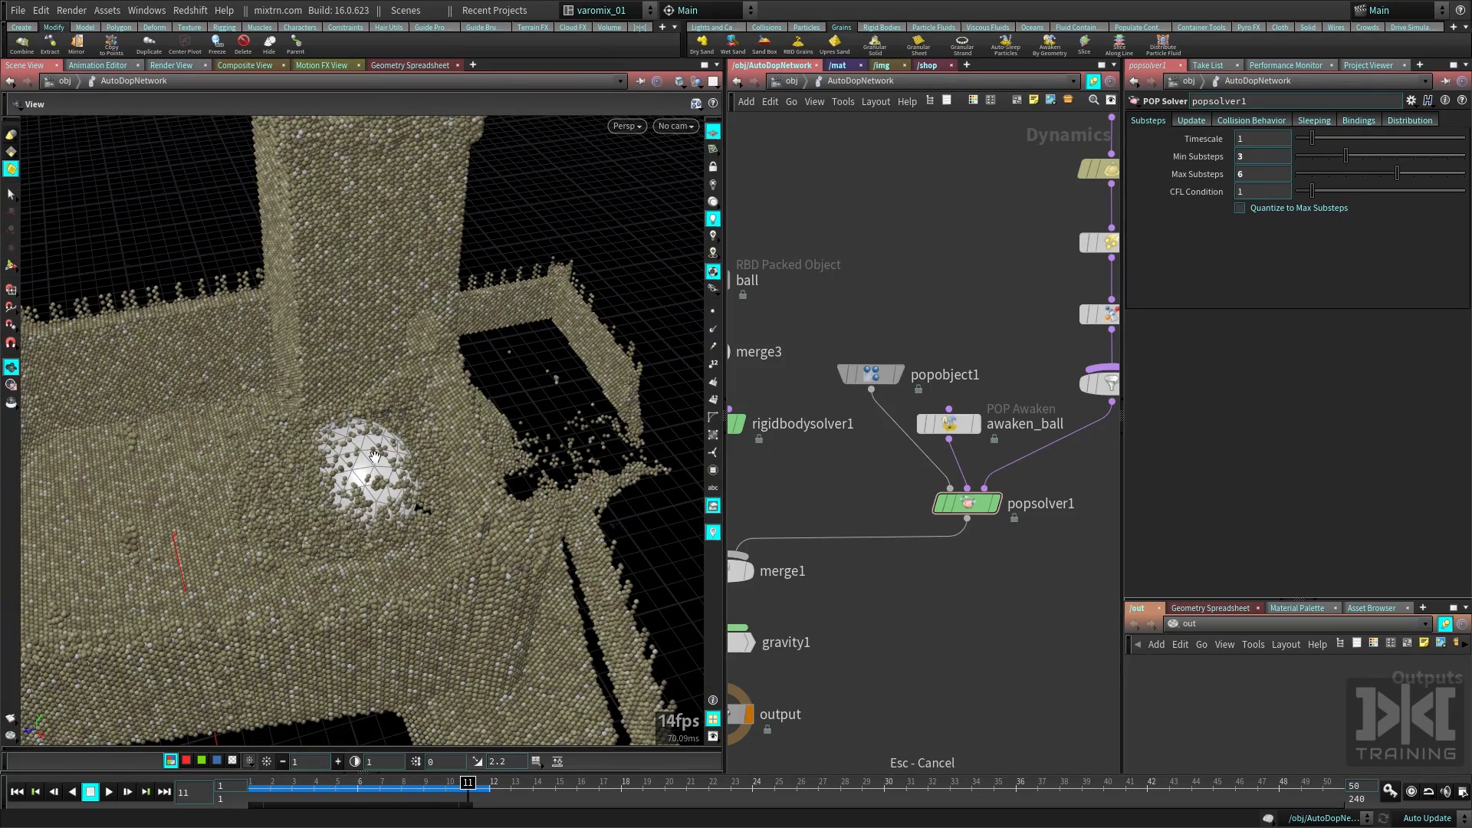
alt+drag(371, 522, 306, 477)
Return to frame 1 and reset grain_update's Particle Separation to 0.1, keeping the whole castle and ball in view
middle_drag(1038, 285, 885, 423)
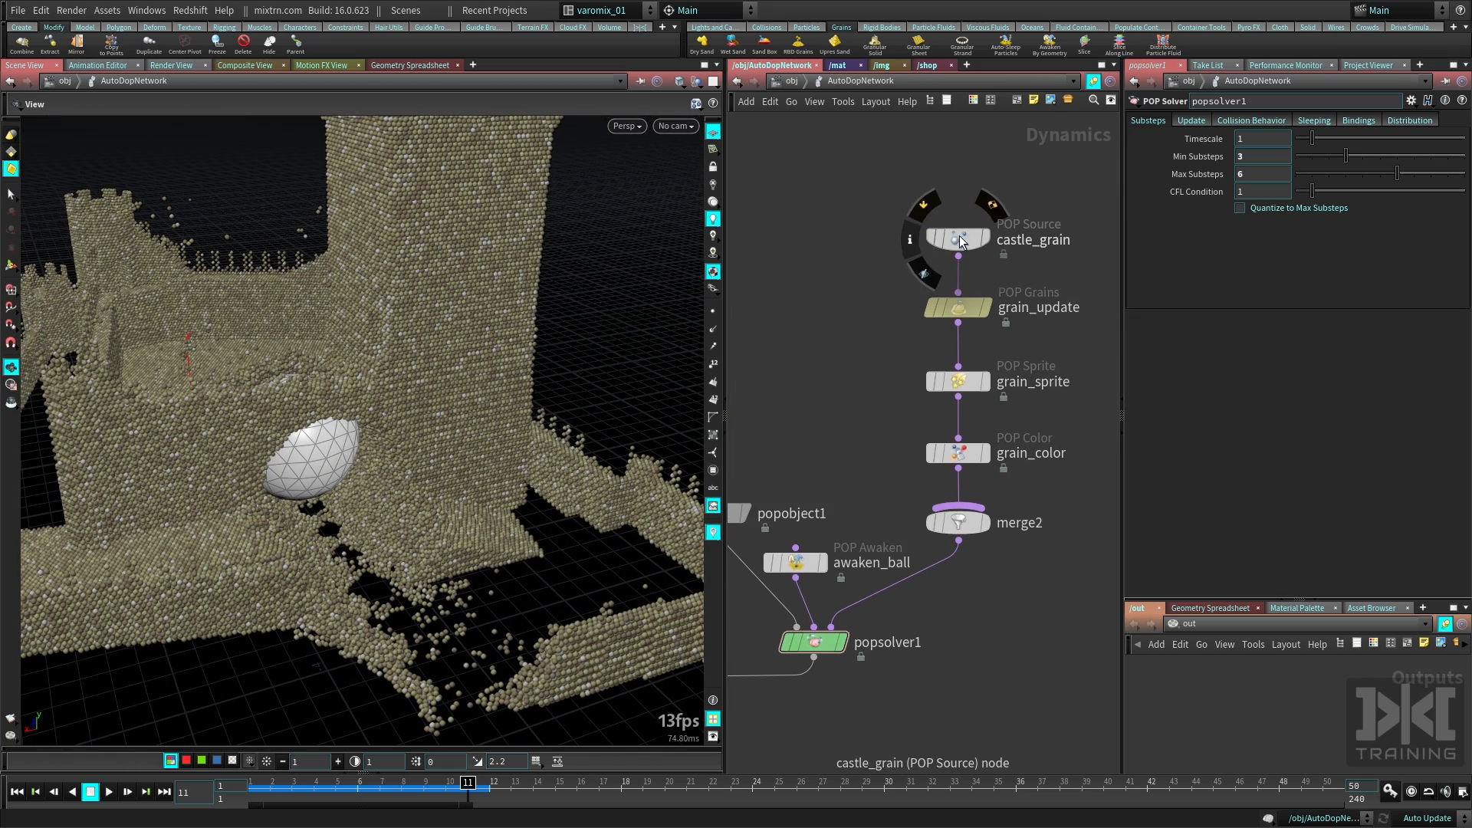
click(961, 310)
key(ctrl+Up)
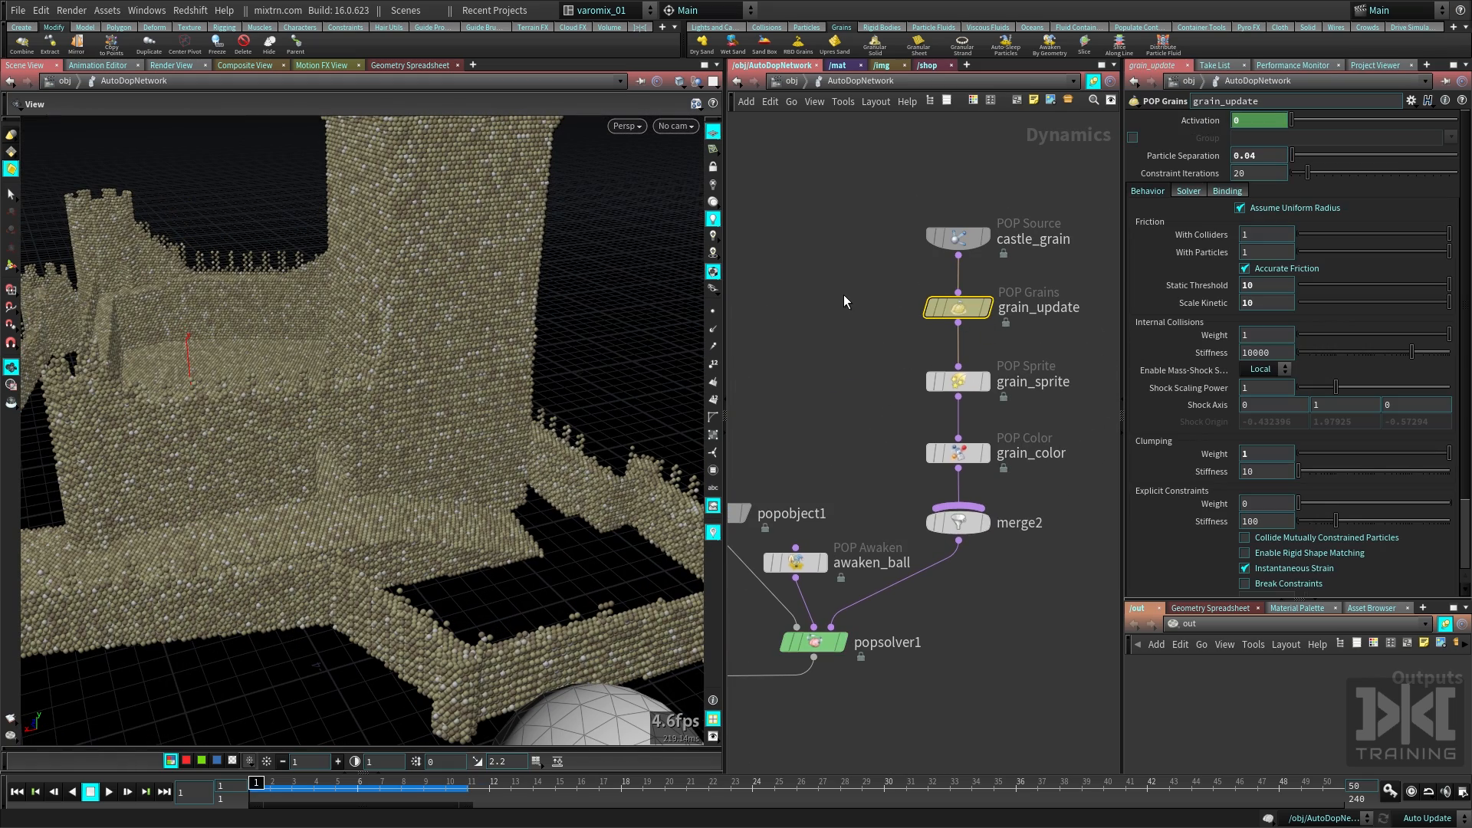
key(BackSpace)
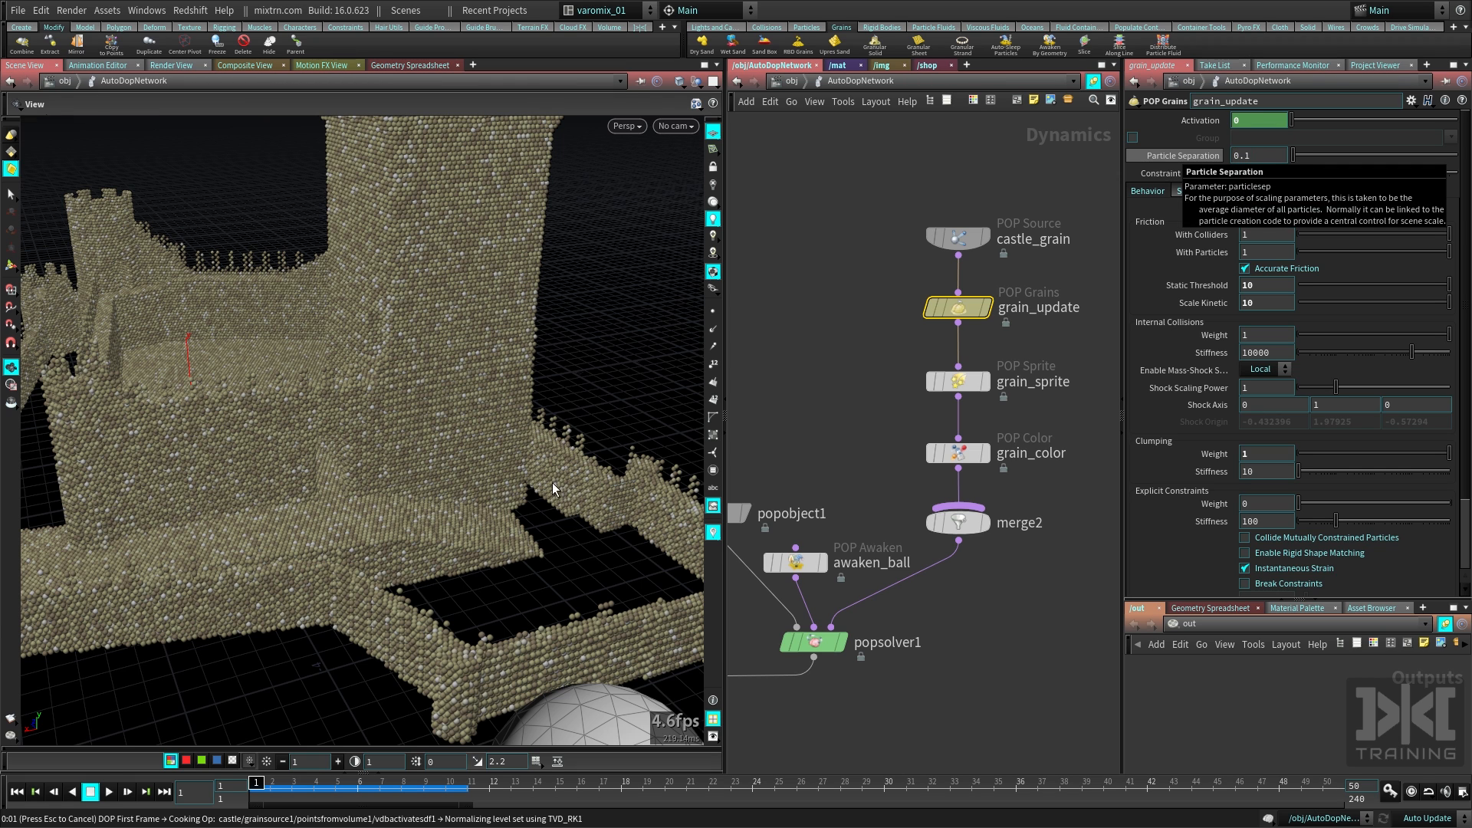
alt+right_drag(583, 500, 382, 526)
alt+drag(382, 526, 572, 524)
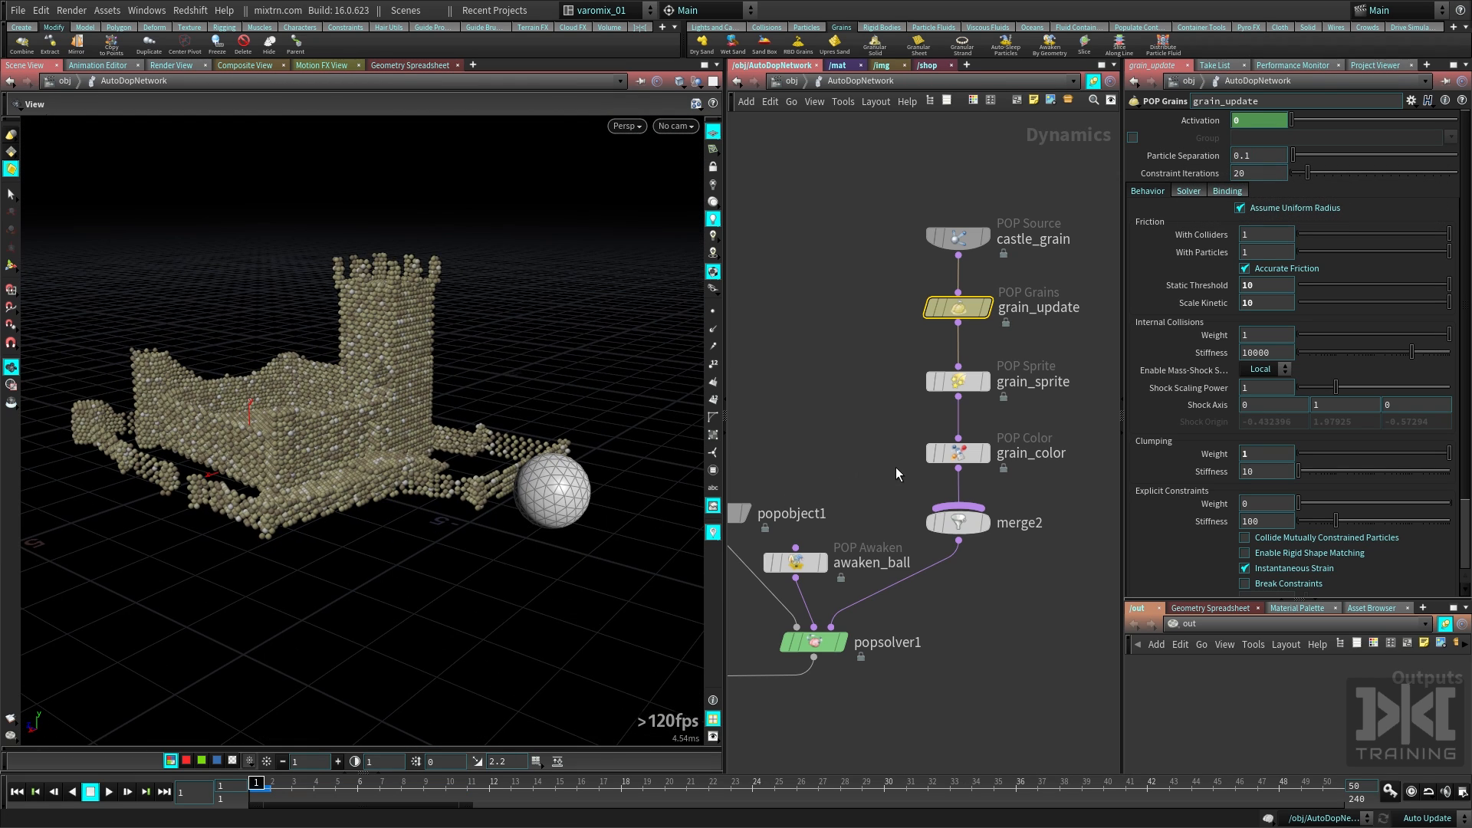
Open the awaken_ball parameters and run the coarser-grain simulation up to frame 11
middle_drag(895, 467, 907, 329)
click(883, 397)
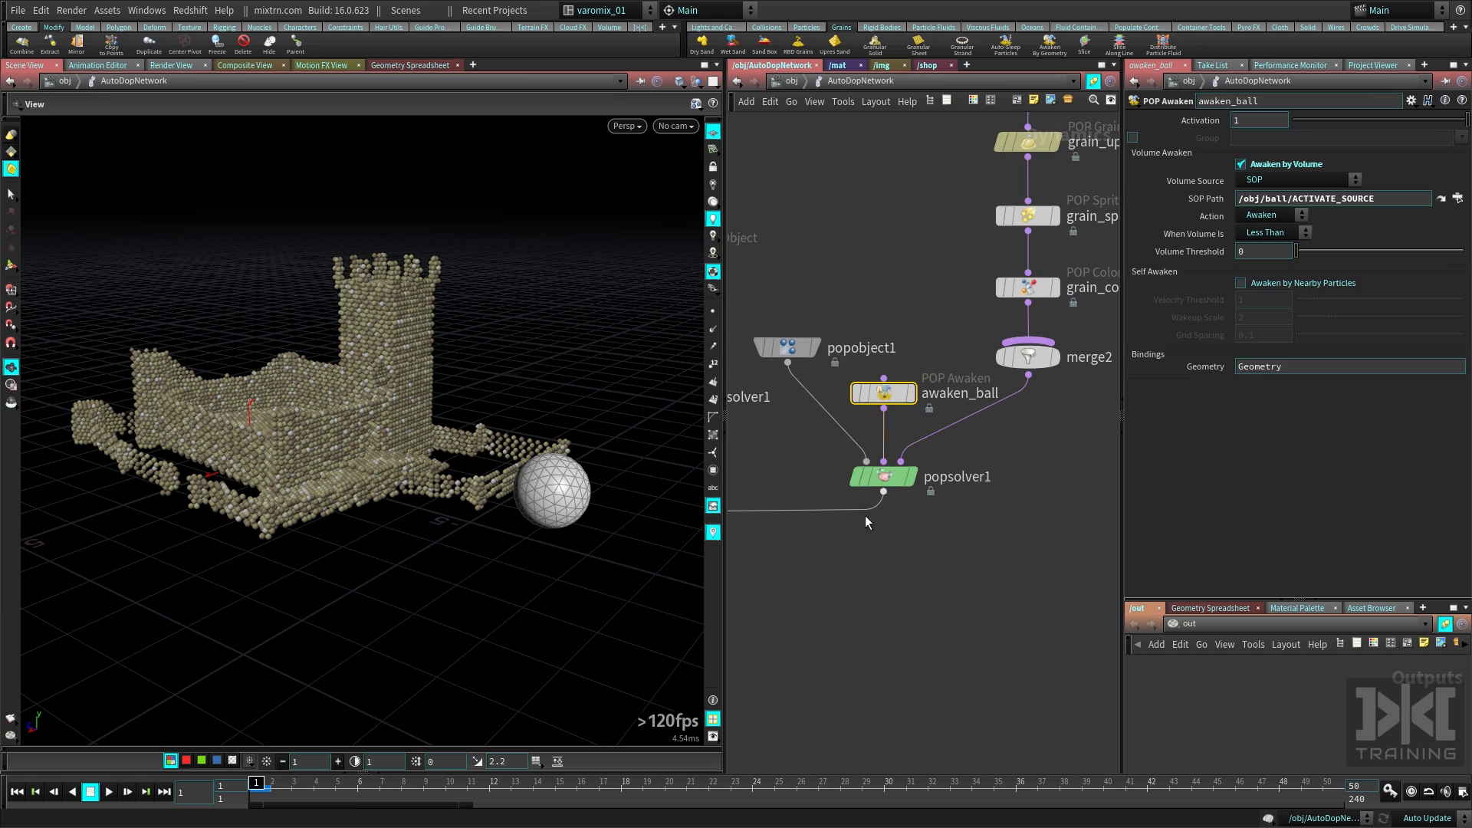
alt+drag(602, 559, 468, 523)
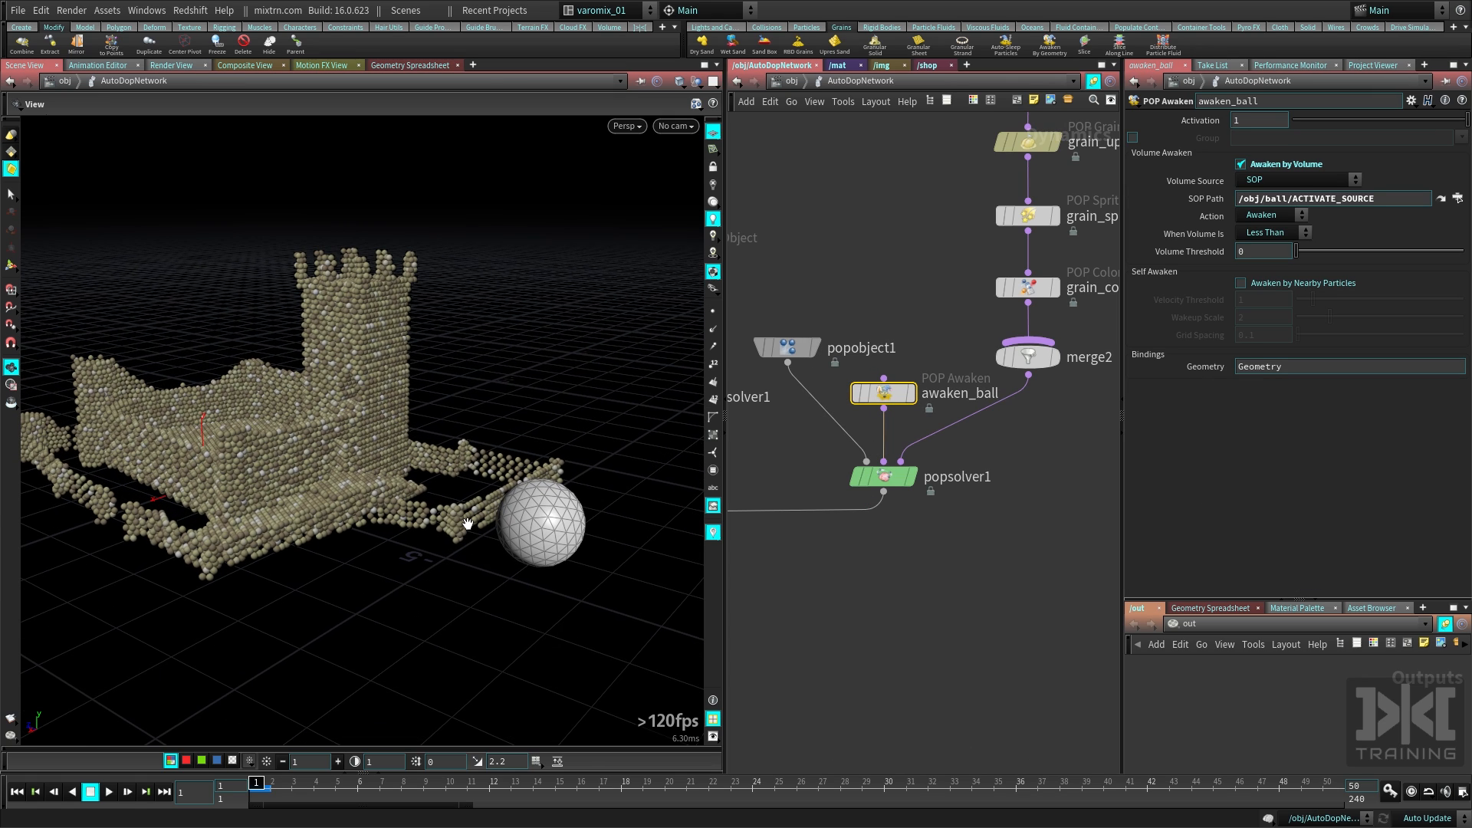
key(Up)
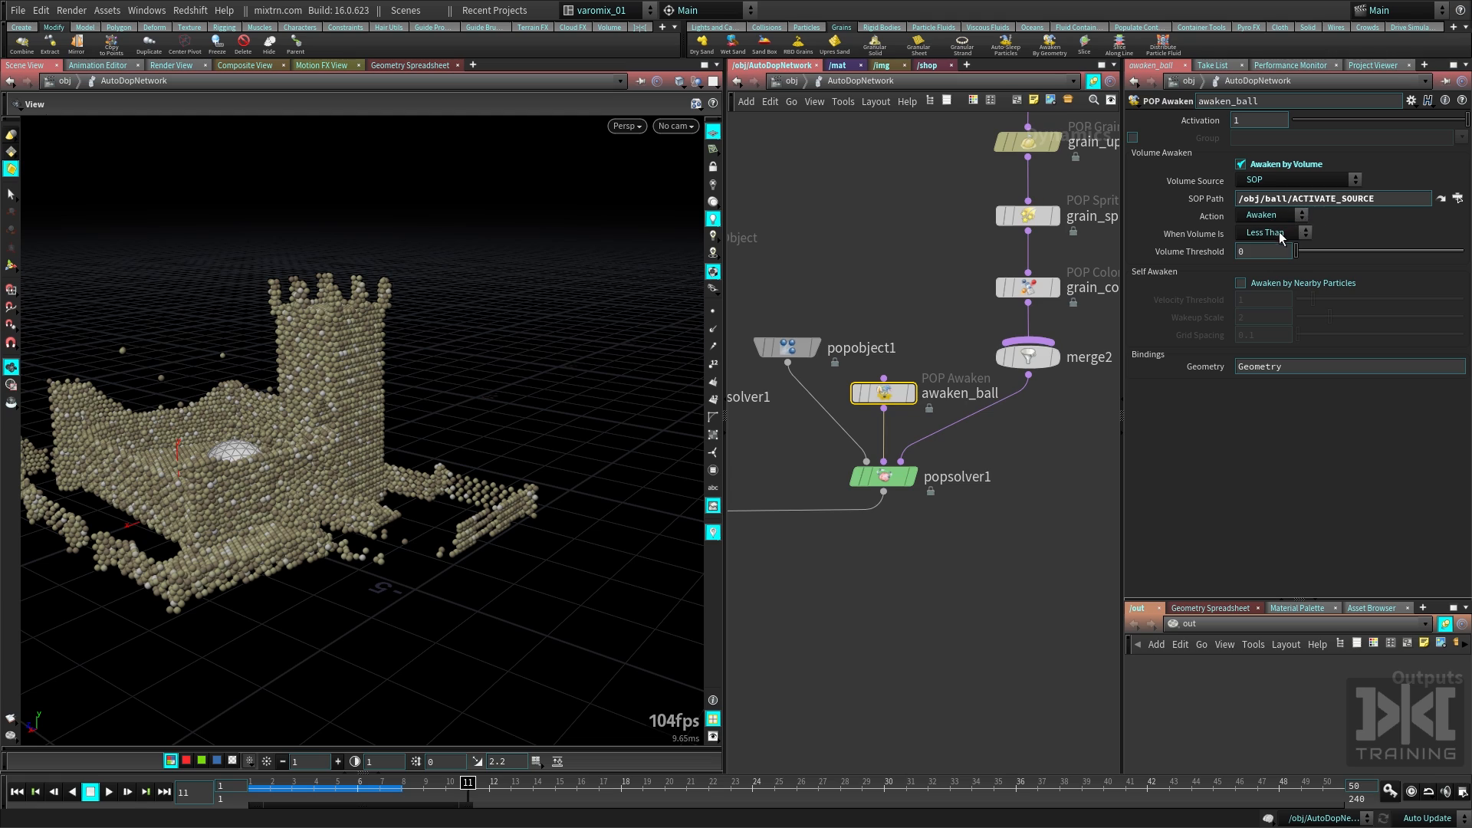
Examine the grains around the ball and the breached castle wall closely at frame 11
drag(465, 480, 432, 477)
right_drag(432, 477, 451, 532)
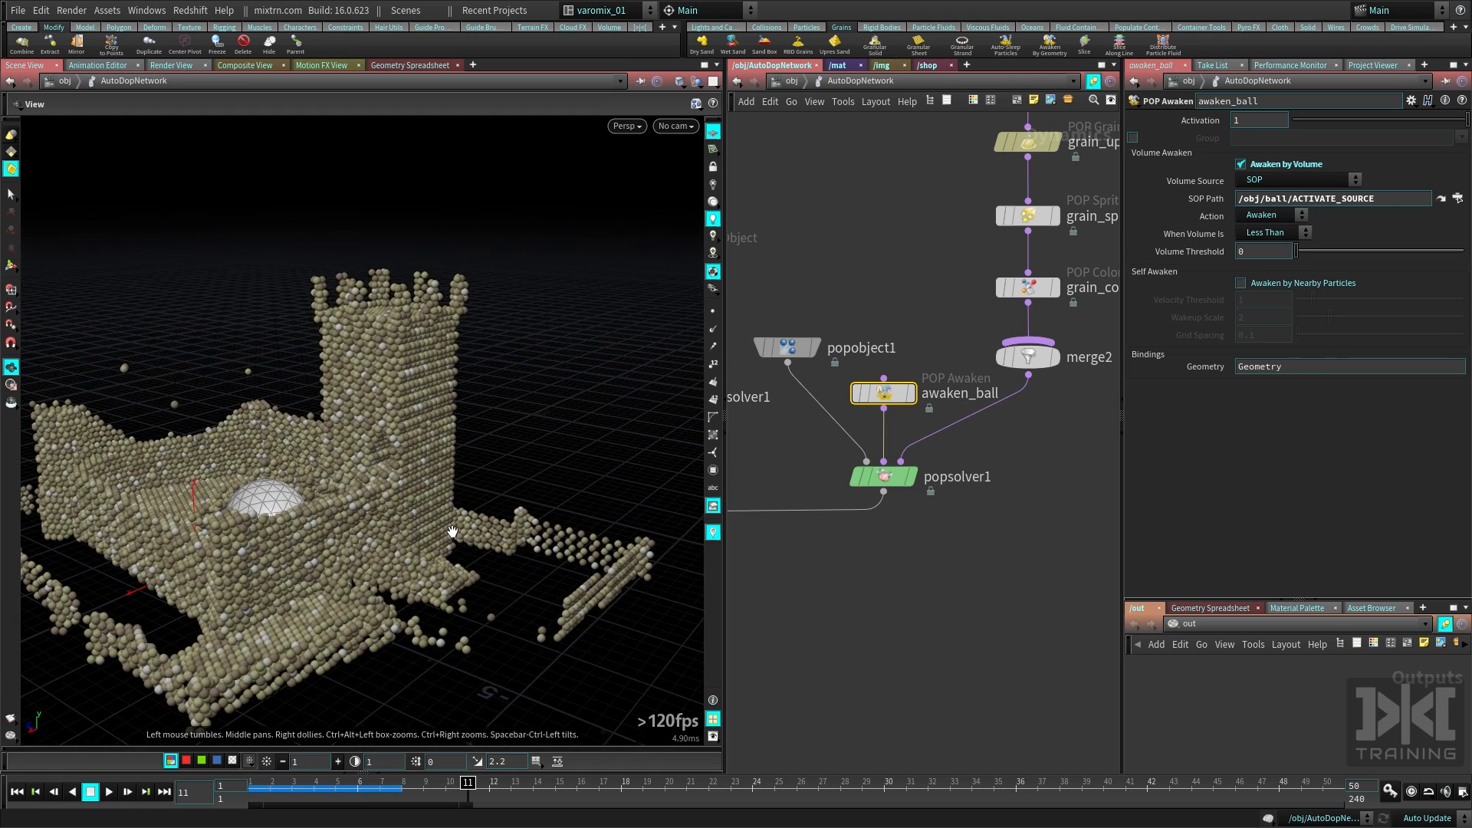
drag(450, 532, 246, 454)
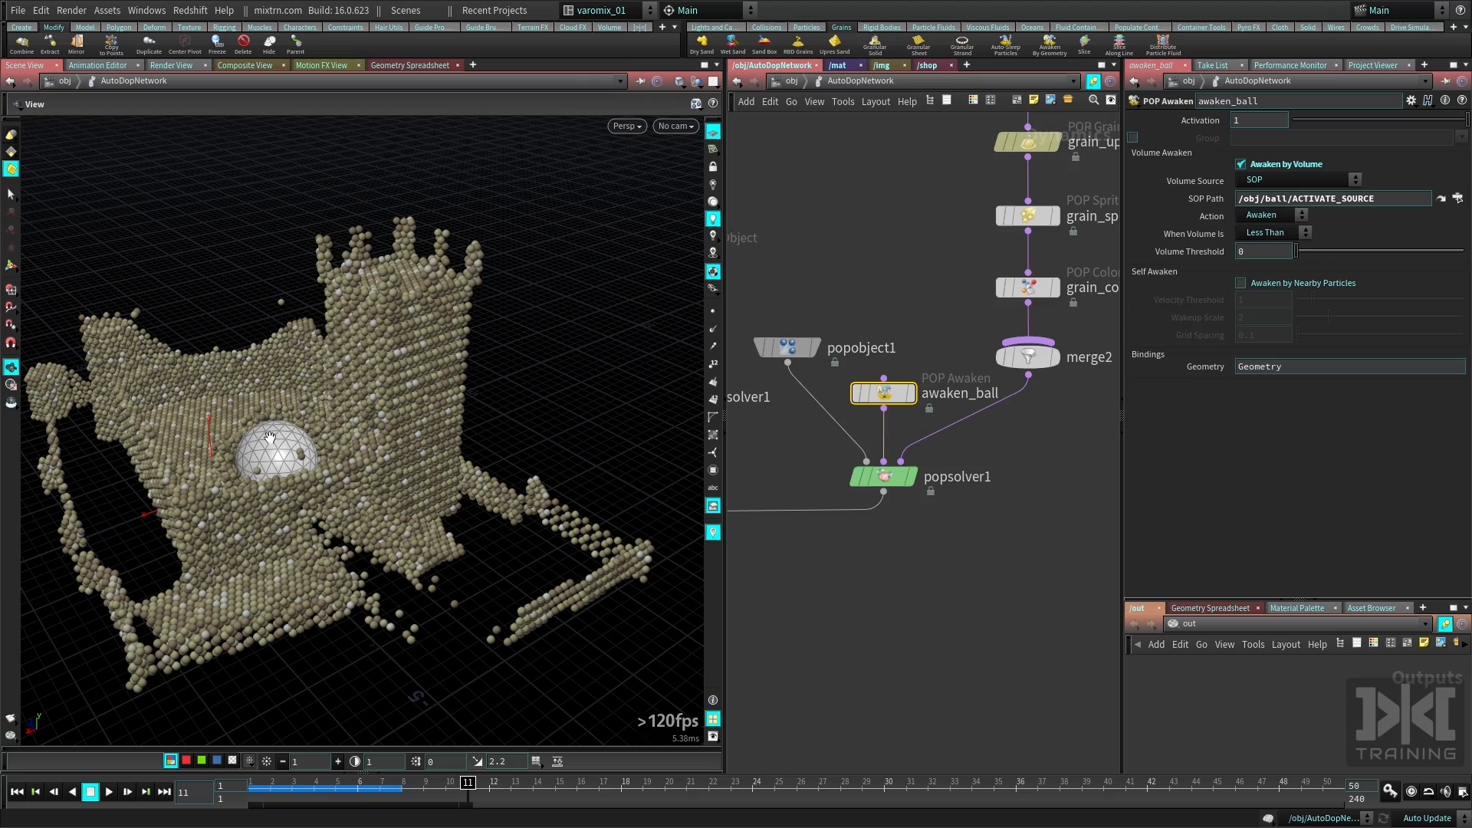
drag(394, 519, 350, 549)
right_drag(350, 549, 471, 537)
drag(472, 537, 448, 438)
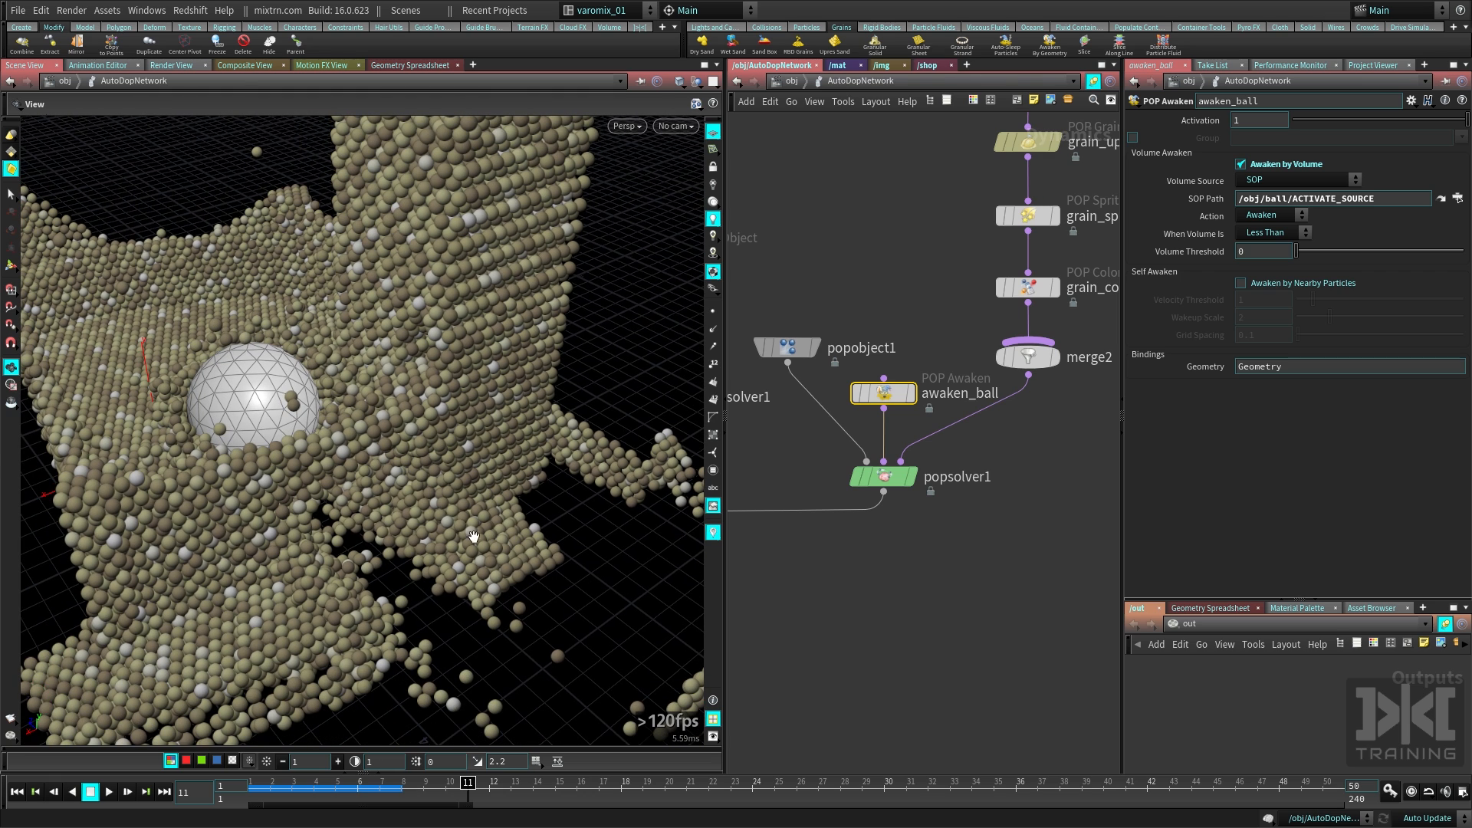
drag(415, 536, 355, 483)
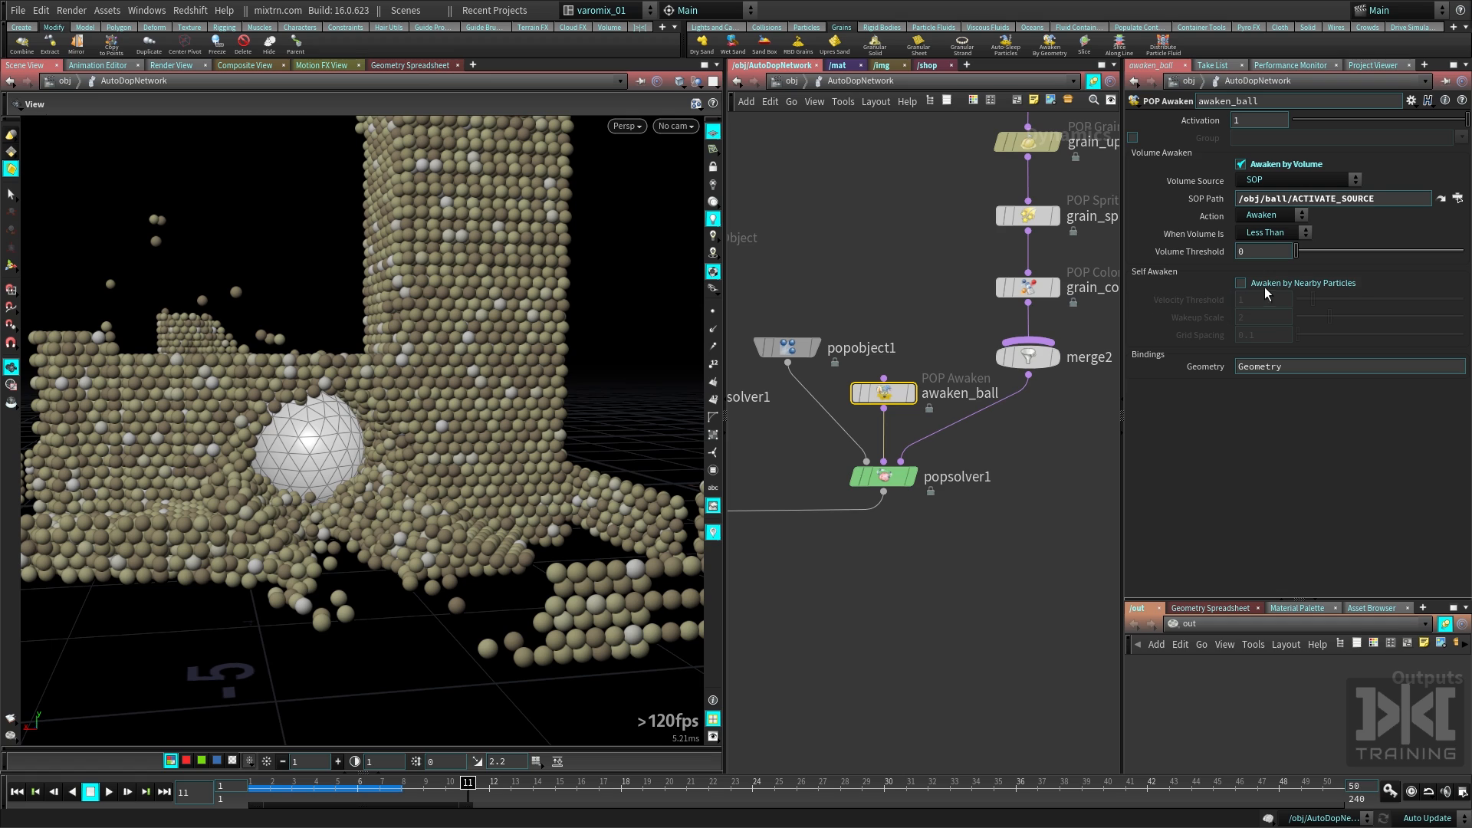
From frame 1, enable Awaken by Nearby Particles on awaken_ball and run the simulation
key(ctrl+Up)
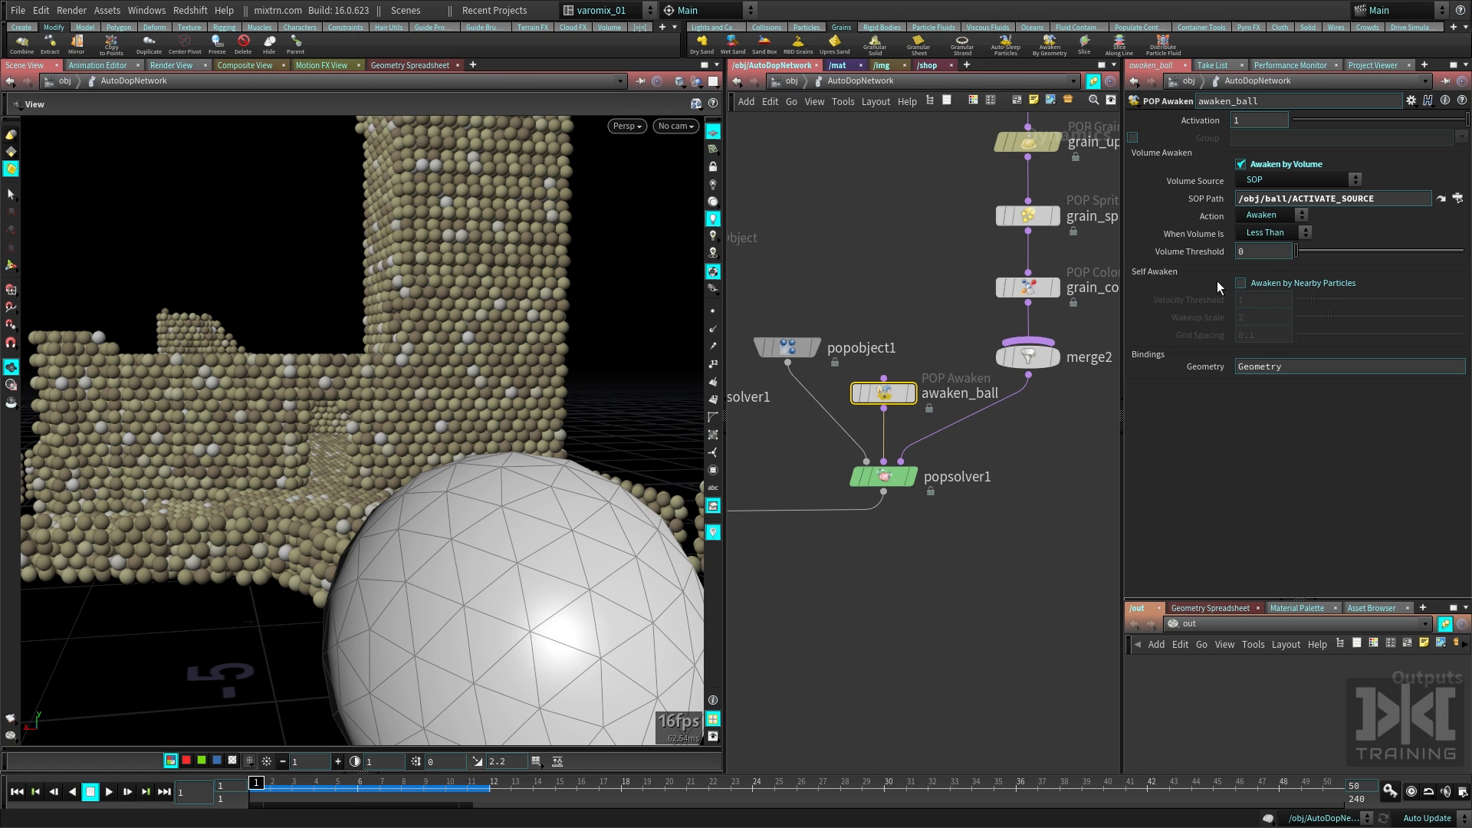
click(1260, 283)
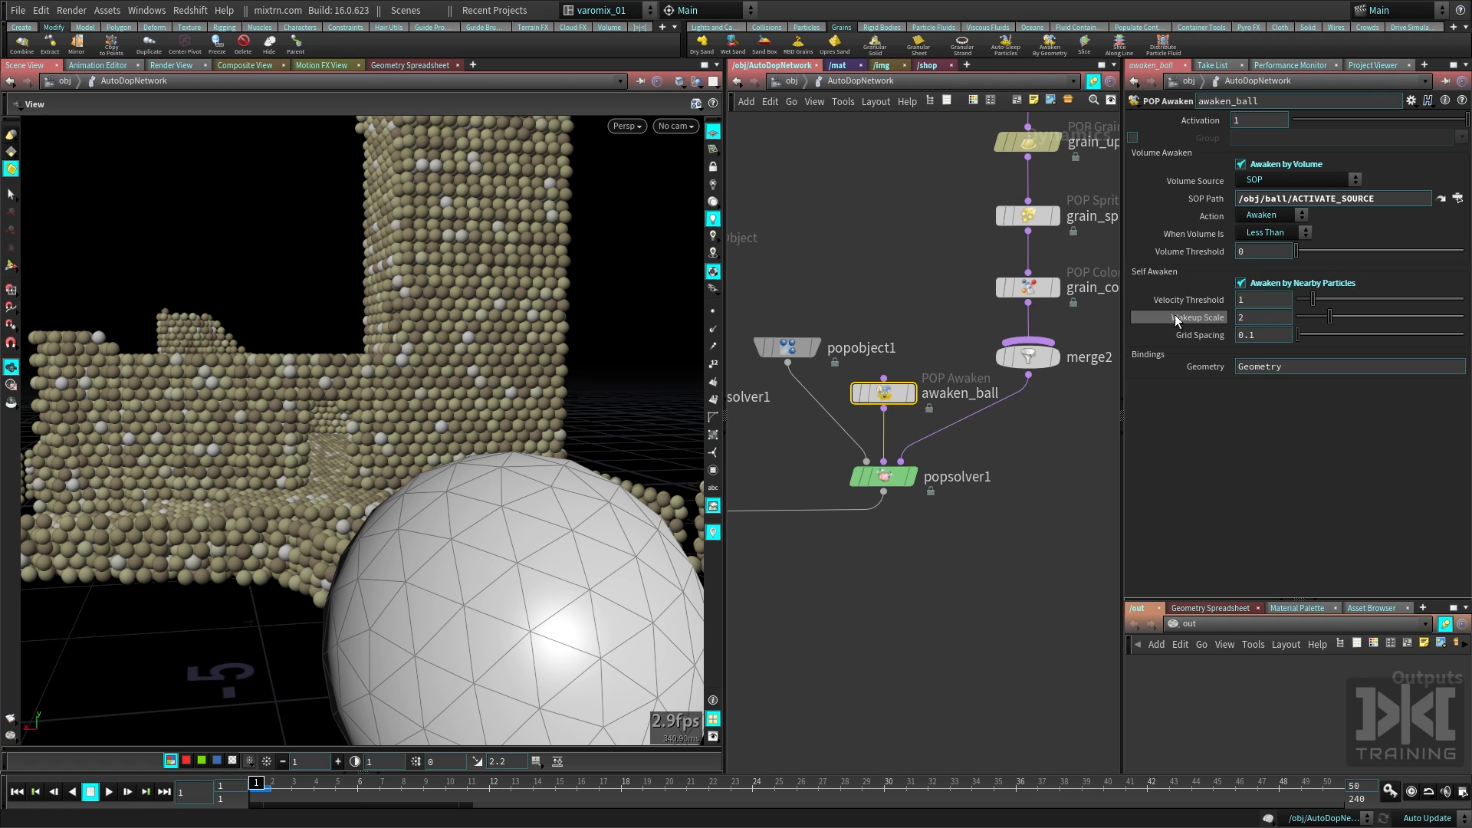
double_click(1254, 300)
drag(491, 537, 575, 620)
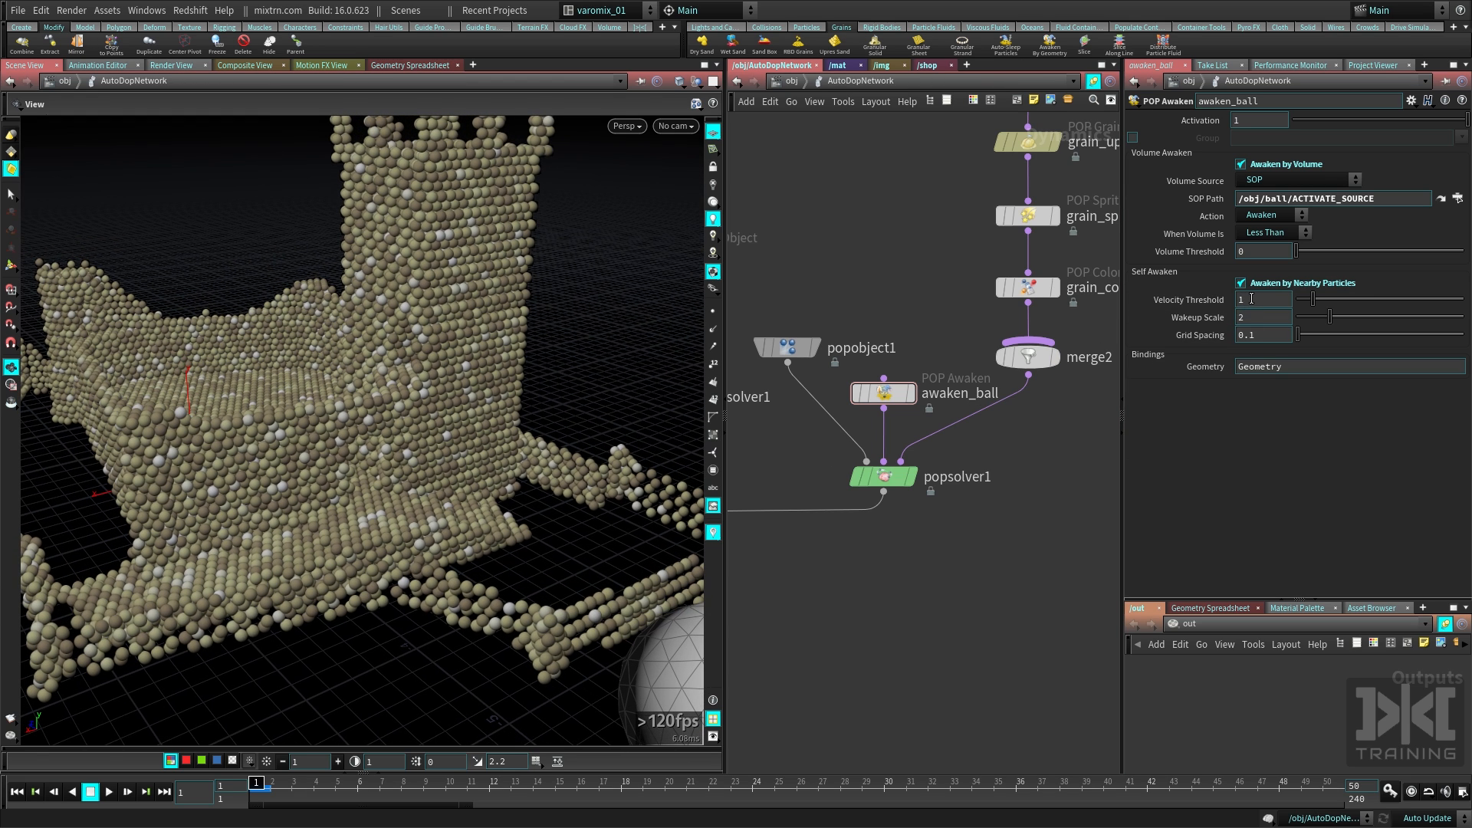
key(Up)
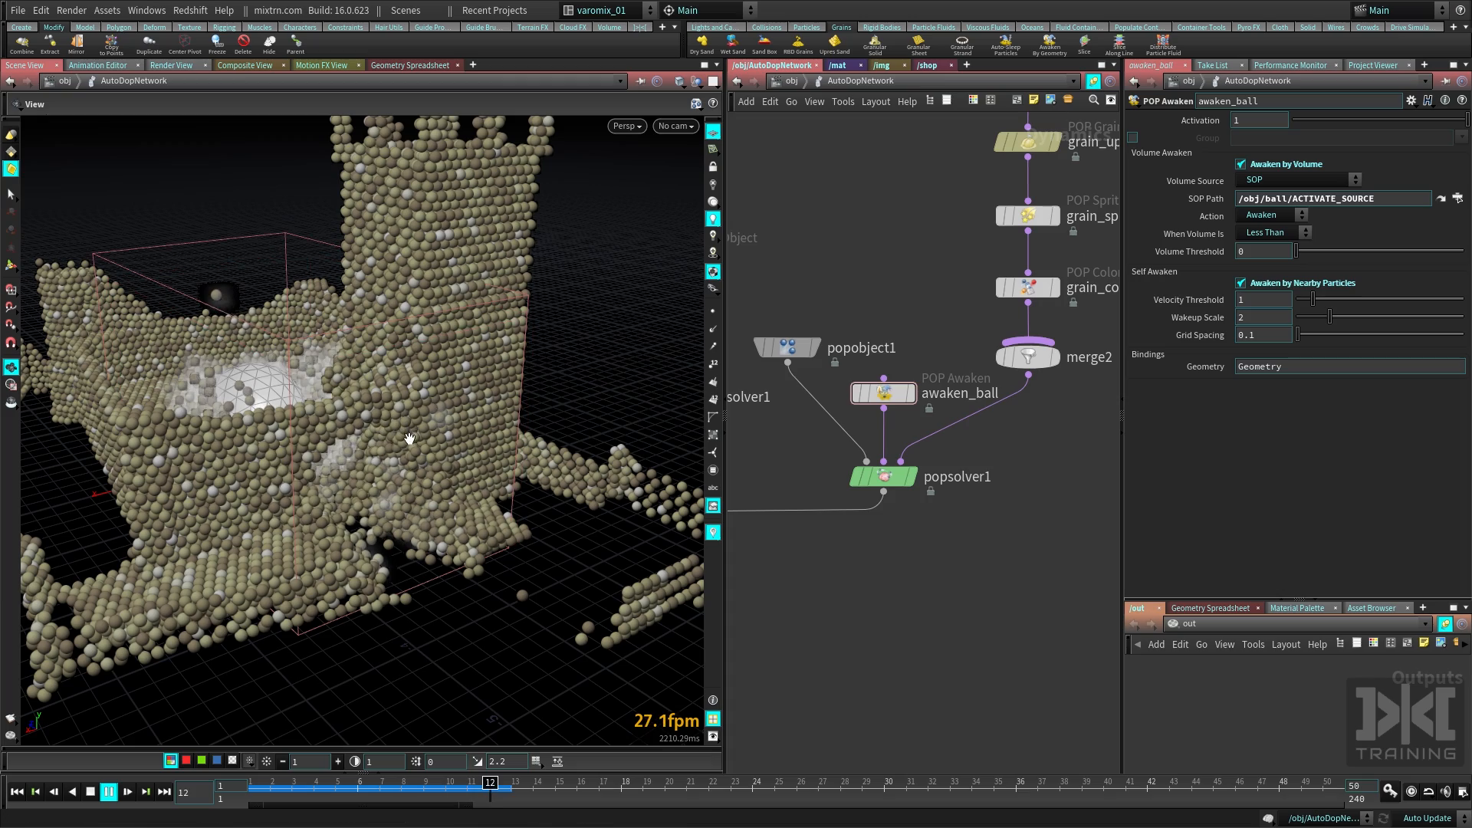
Stop the simulation, return to frame 1 and set awaken_ball's Velocity Threshold to 0.1
key(Escape)
drag(405, 499, 453, 628)
key(ctrl+Up)
drag(523, 524, 463, 467)
click(1250, 299)
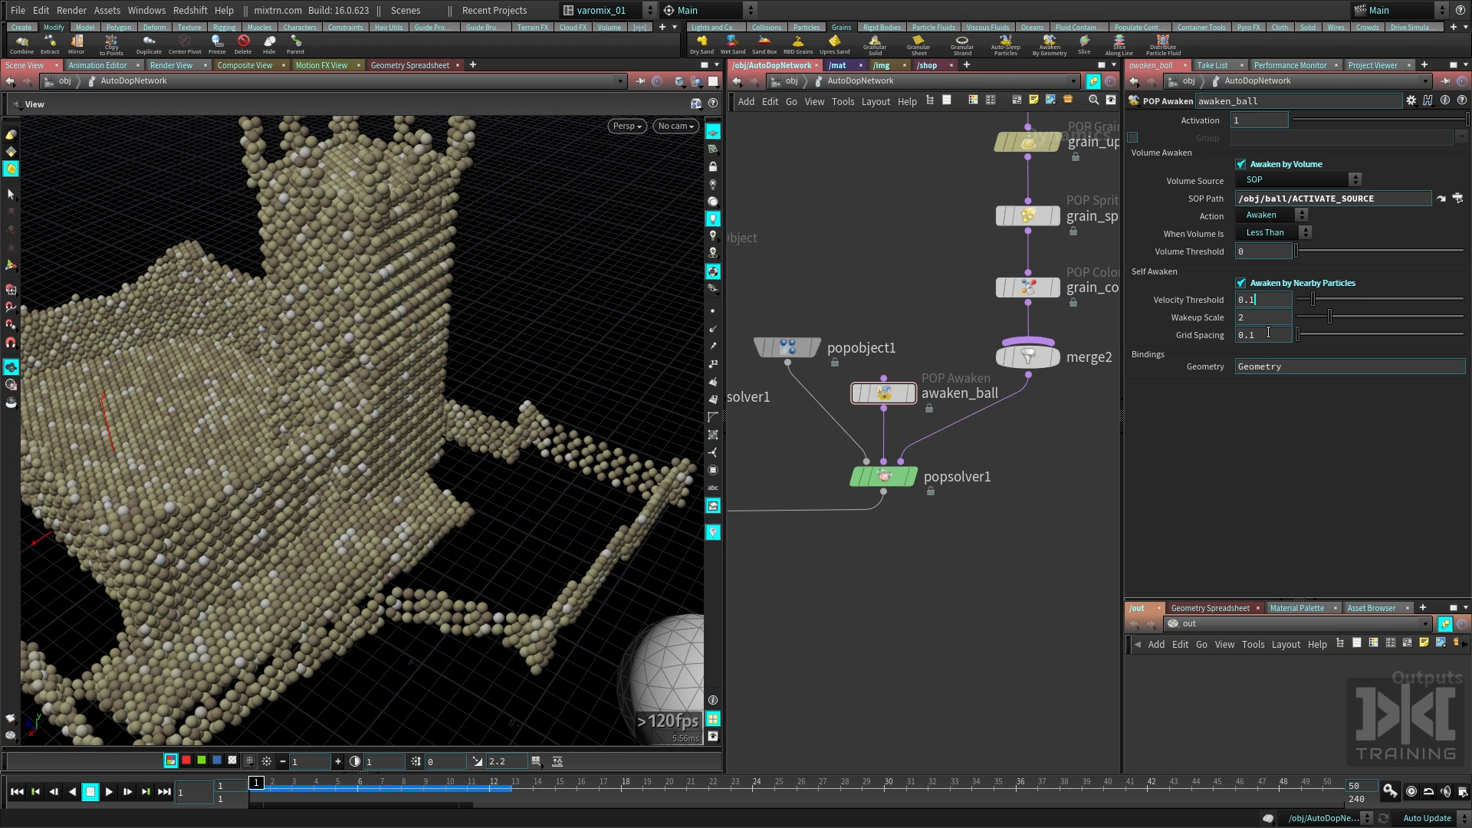
key(Return)
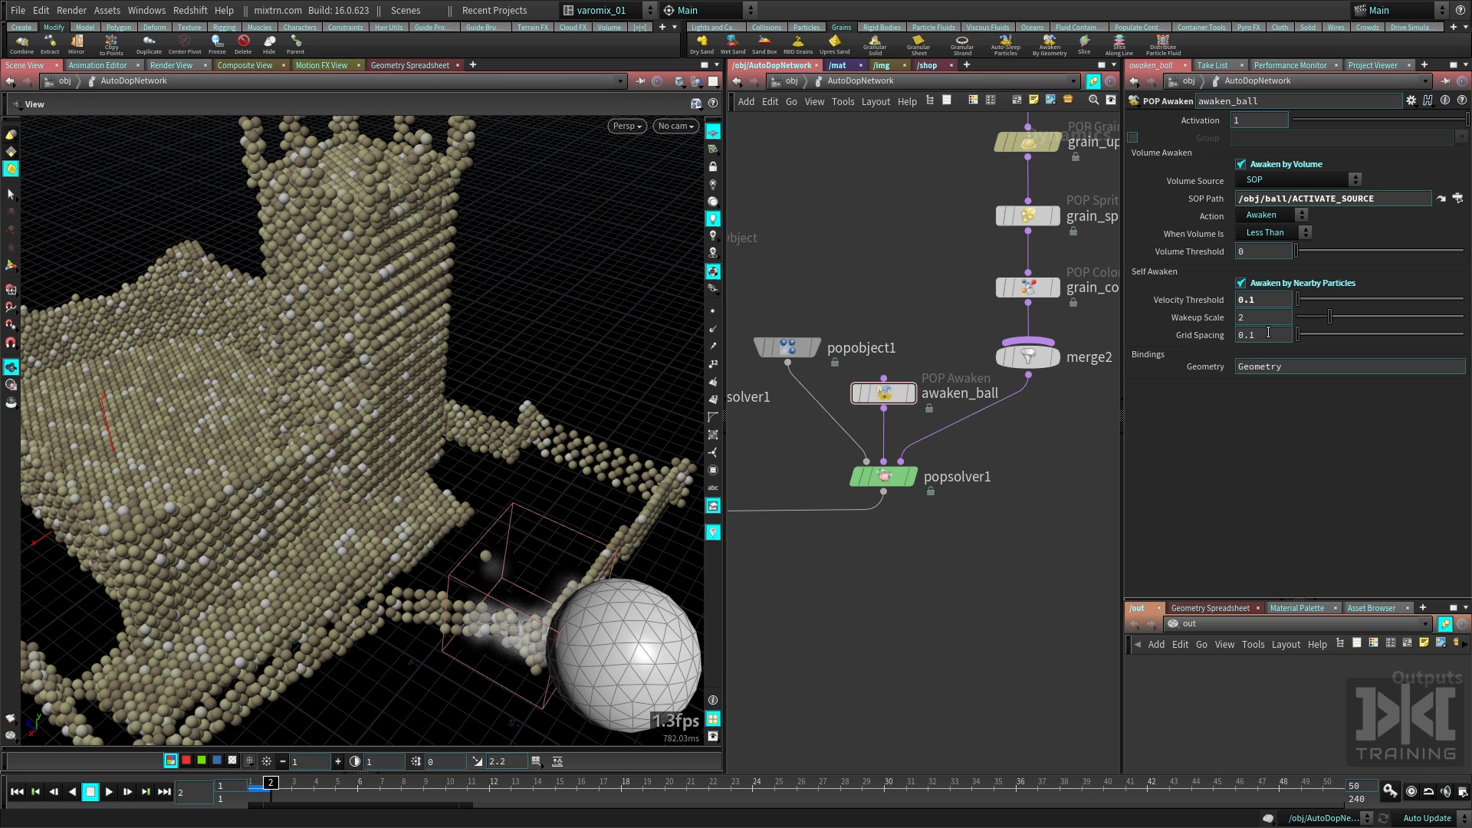
Run the simulation up to frame 9 and examine how the awakening spreads through the grains around the ball
middle_drag(506, 635, 492, 502)
drag(493, 503, 540, 499)
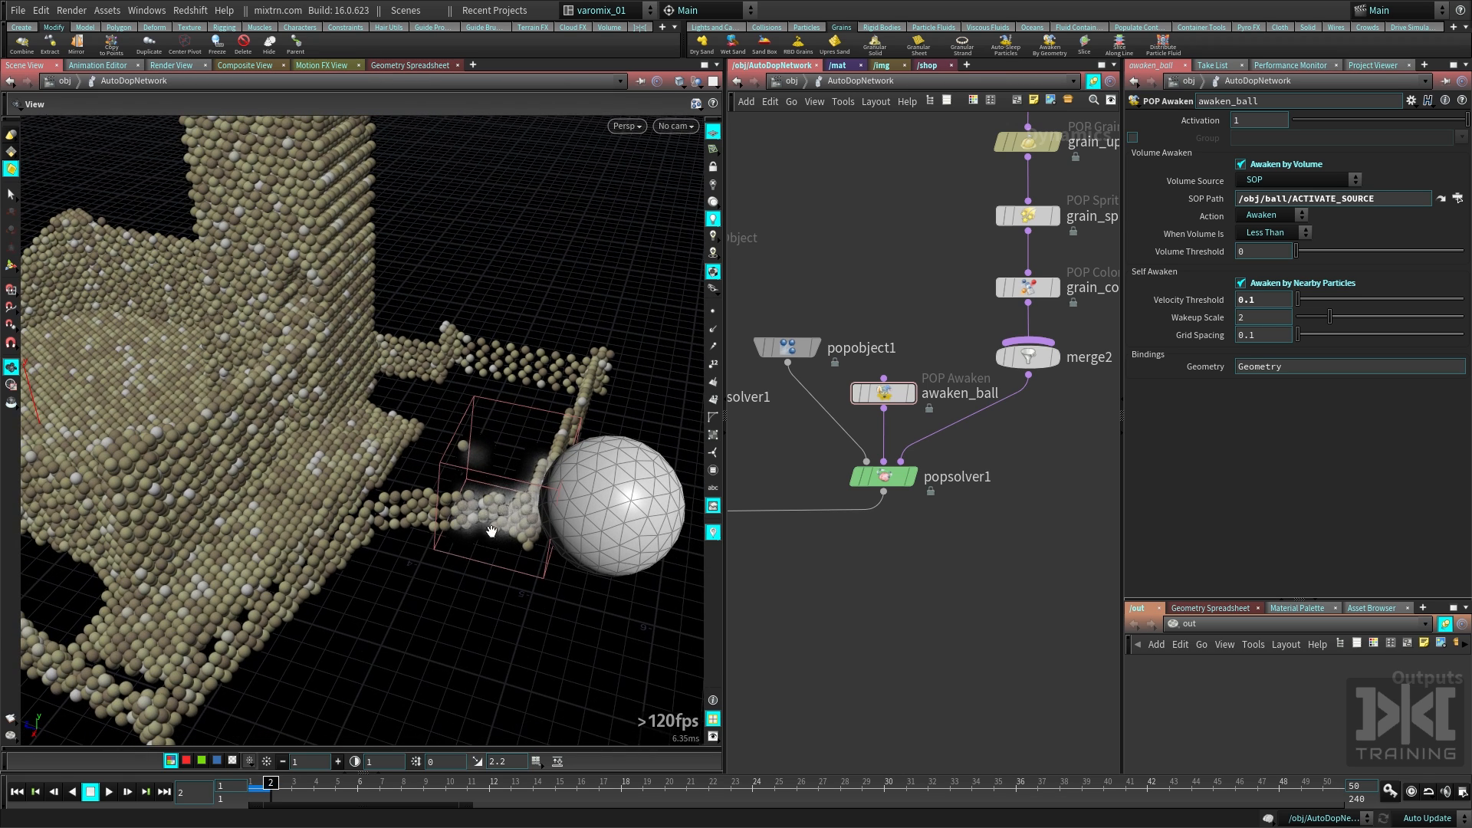
key(Up)
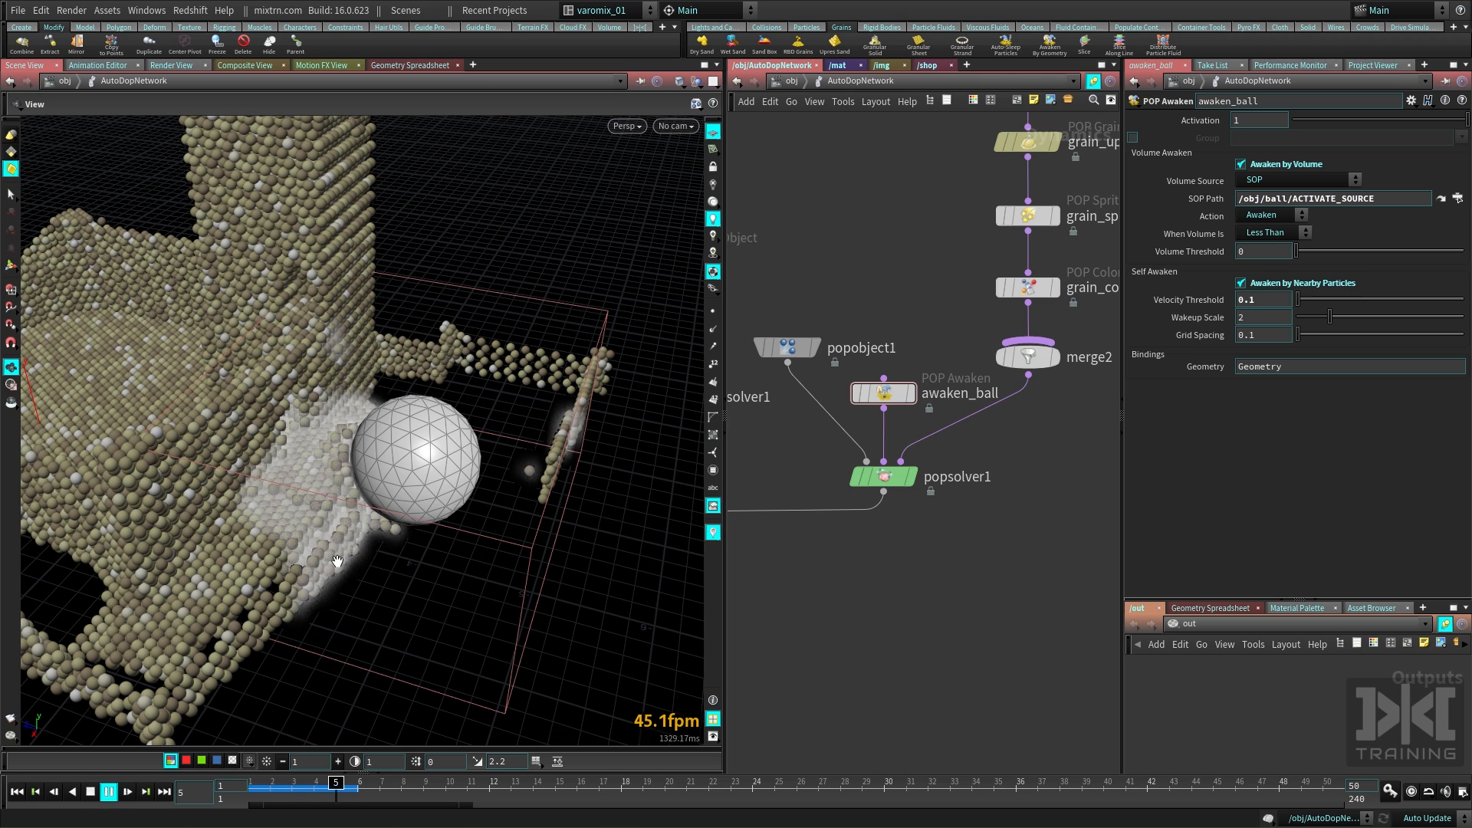
scroll(338, 561, down, 3)
scroll(367, 527, up, 4)
key(Up)
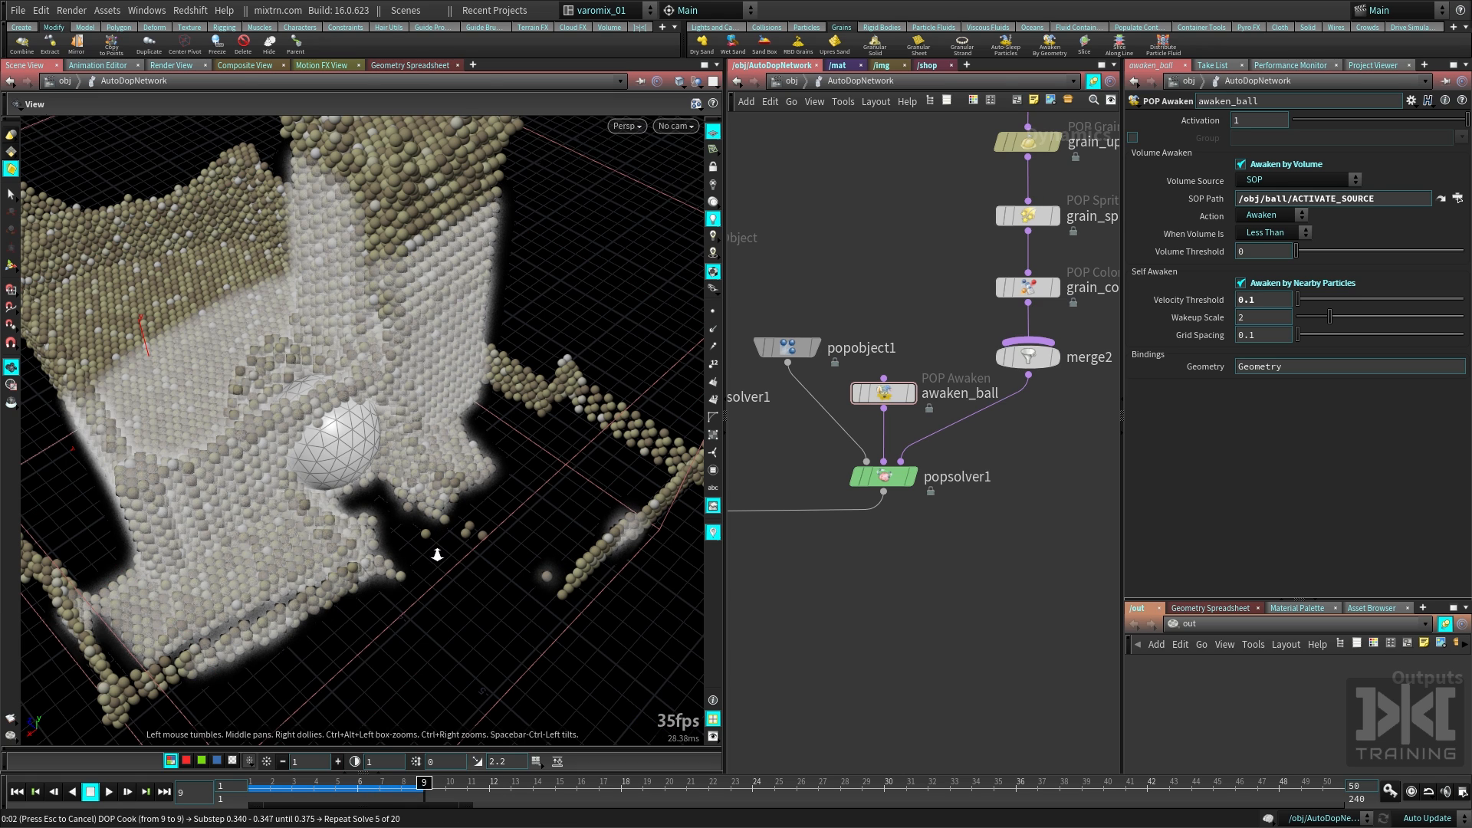
drag(437, 556, 428, 529)
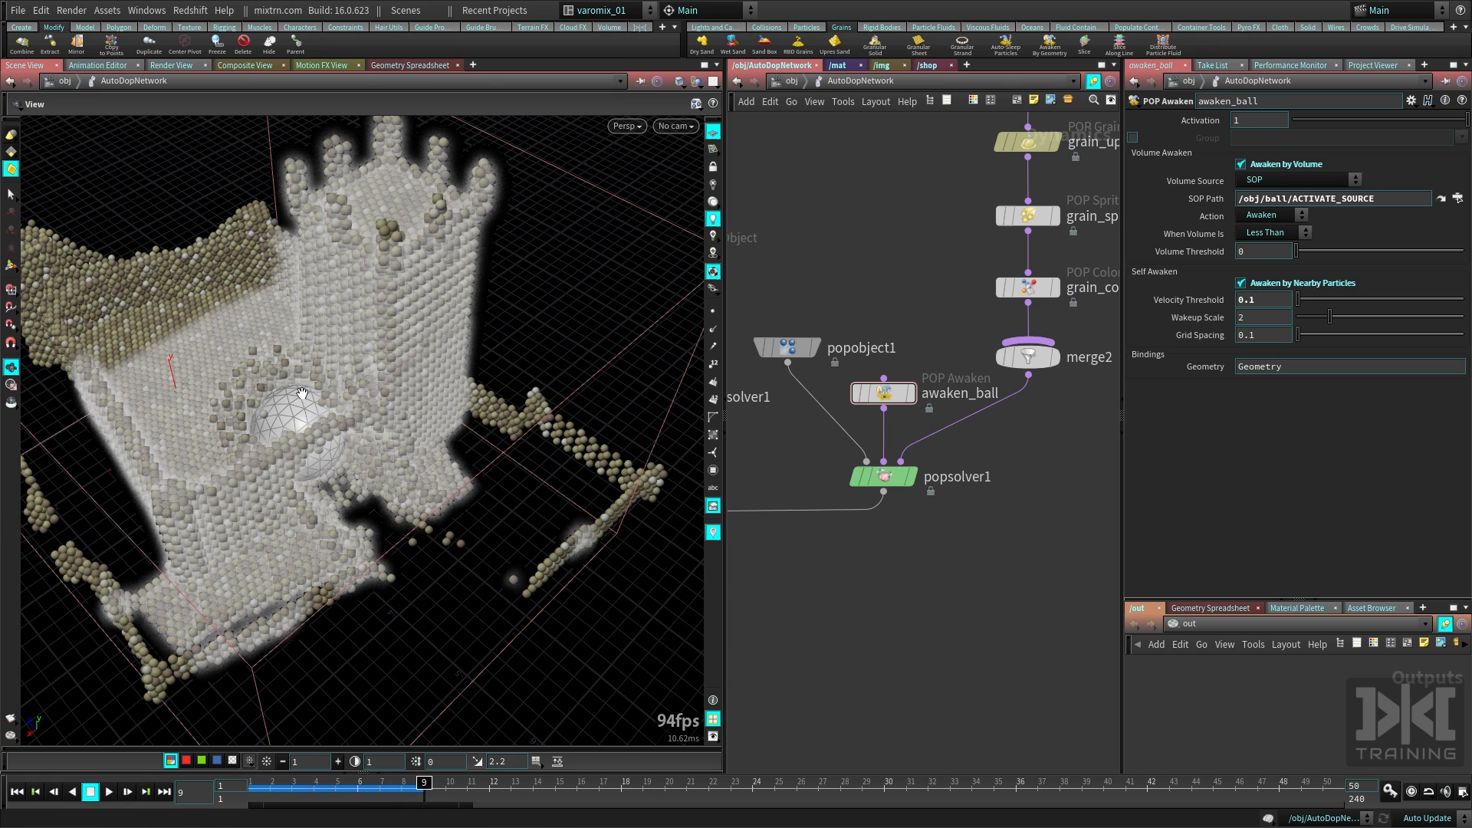
drag(423, 469, 424, 522)
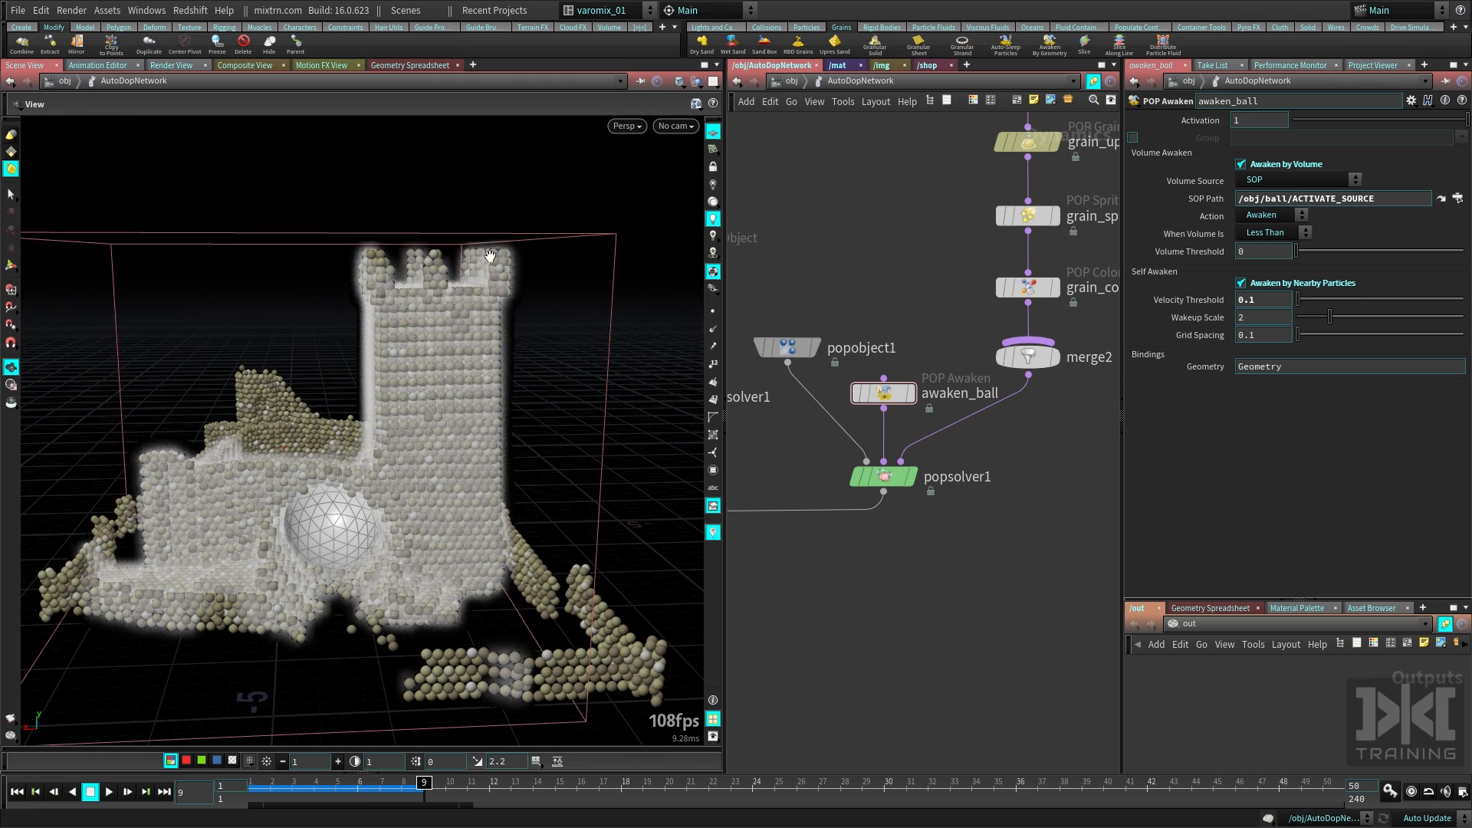
Play the simulation up to frame 20, watching the castle tower and walls from the front
key(Up)
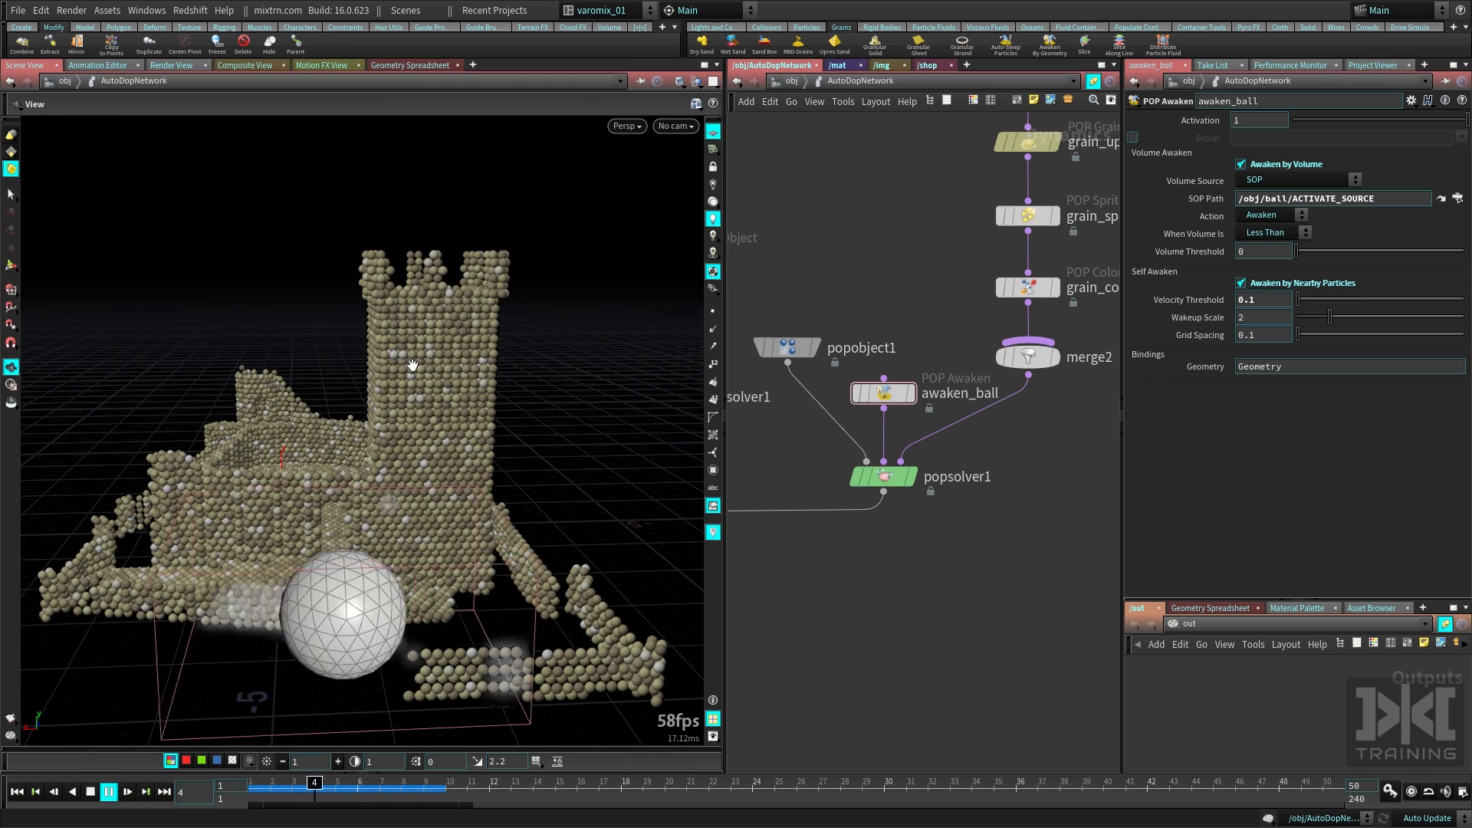
drag(413, 365, 419, 509)
drag(371, 278, 460, 253)
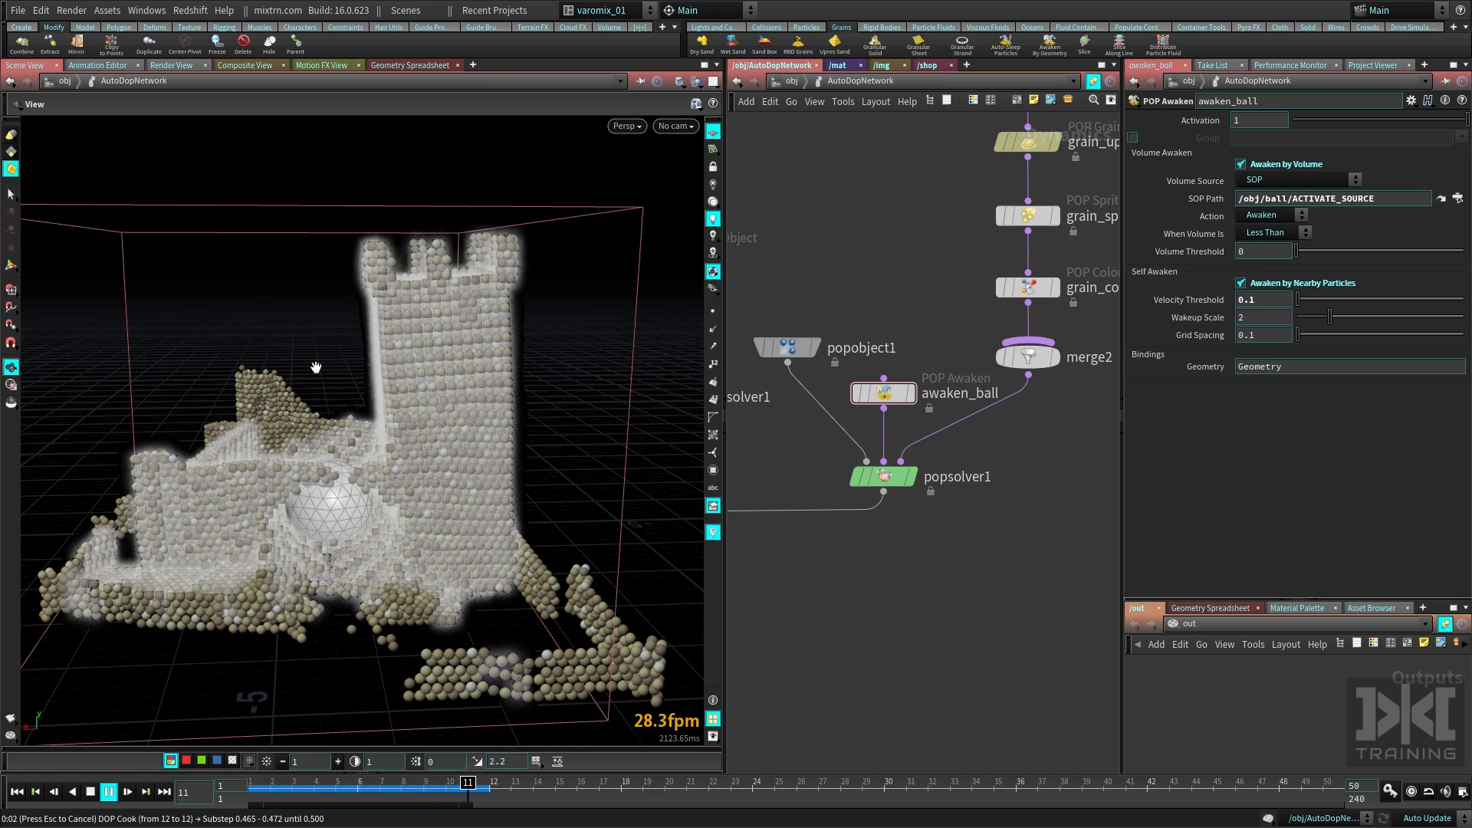
drag(400, 310, 328, 289)
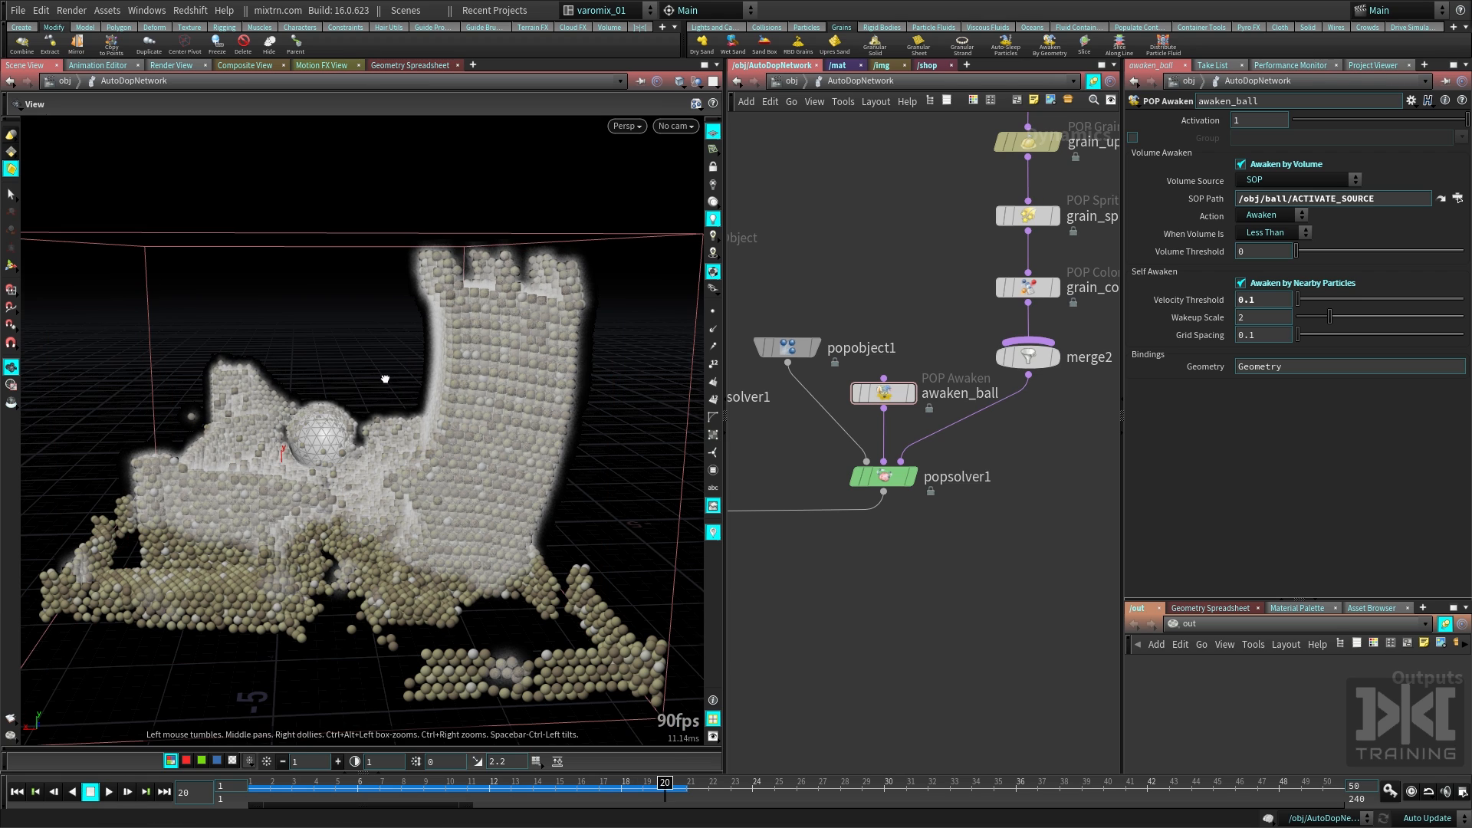
Replay the simulation from frame 1 to frame 19, viewing the castle from above
drag(444, 384, 522, 393)
key(ctrl+Up)
key(Up)
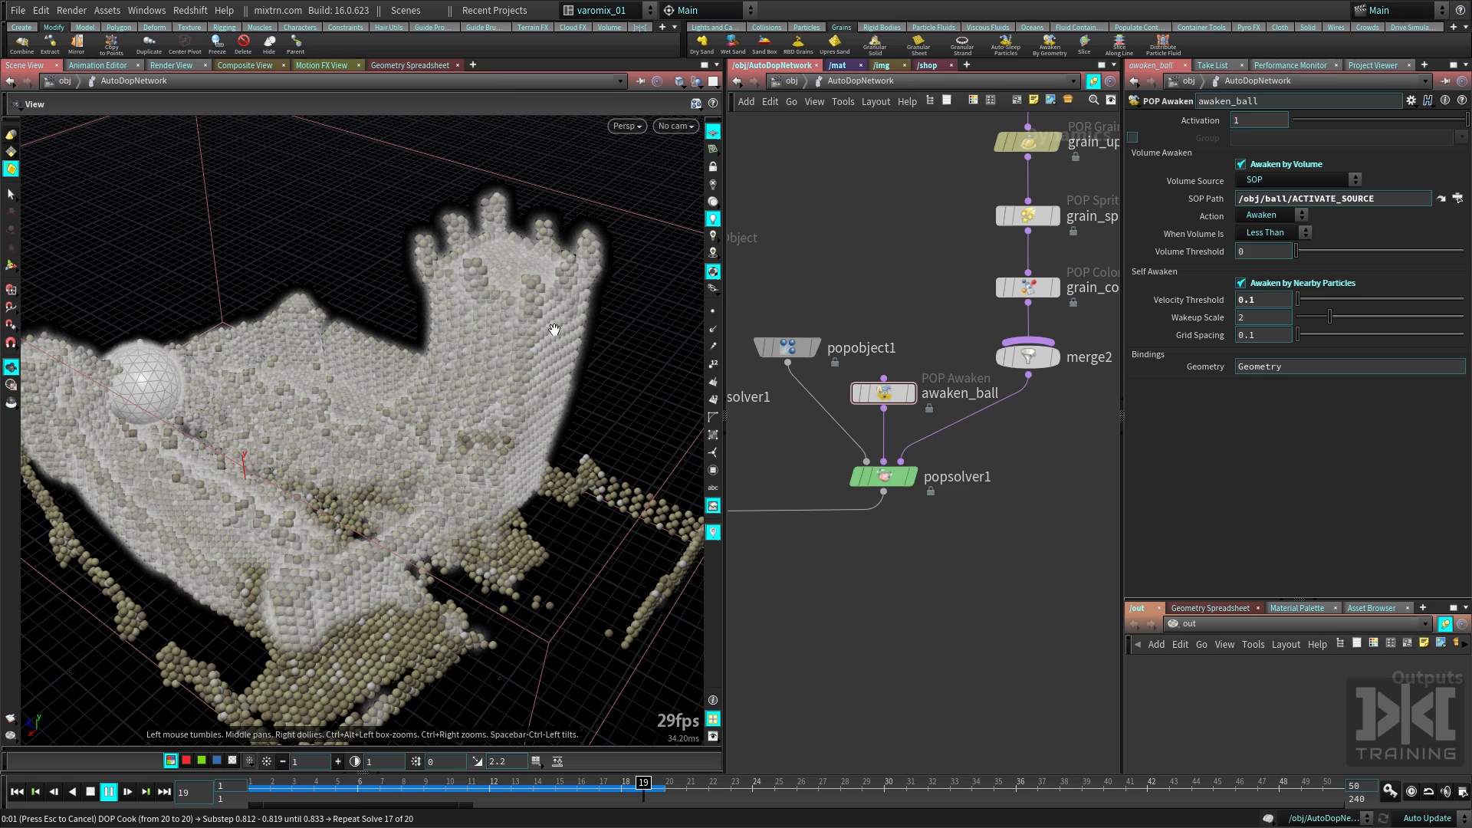
key(Escape)
Return to frame 1 with the whole castle and ball in view, and set awaken_ball's Velocity Threshold to 0.5
key(ctrl+Up)
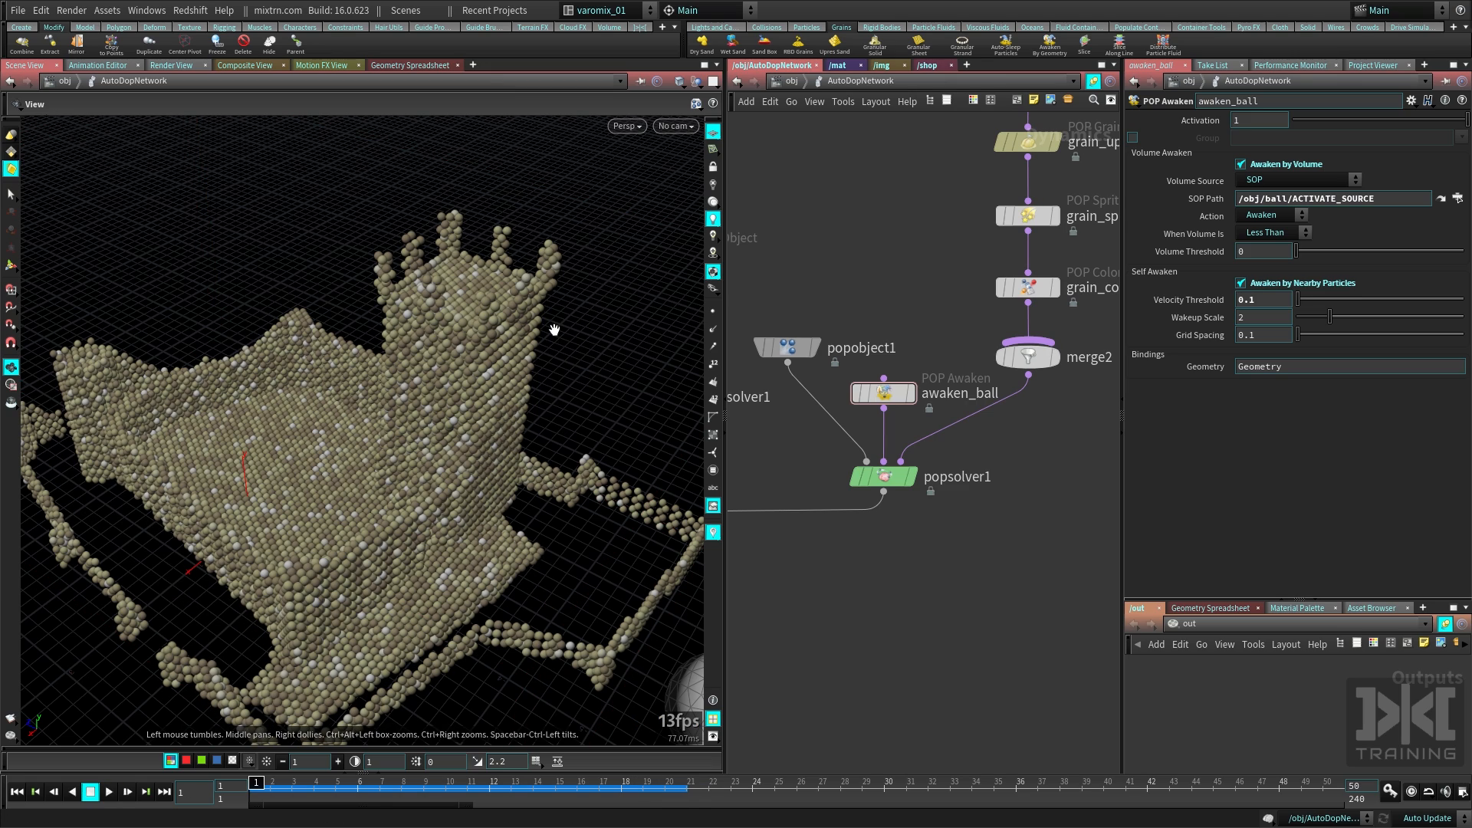
right_drag(518, 566, 476, 560)
drag(476, 559, 448, 266)
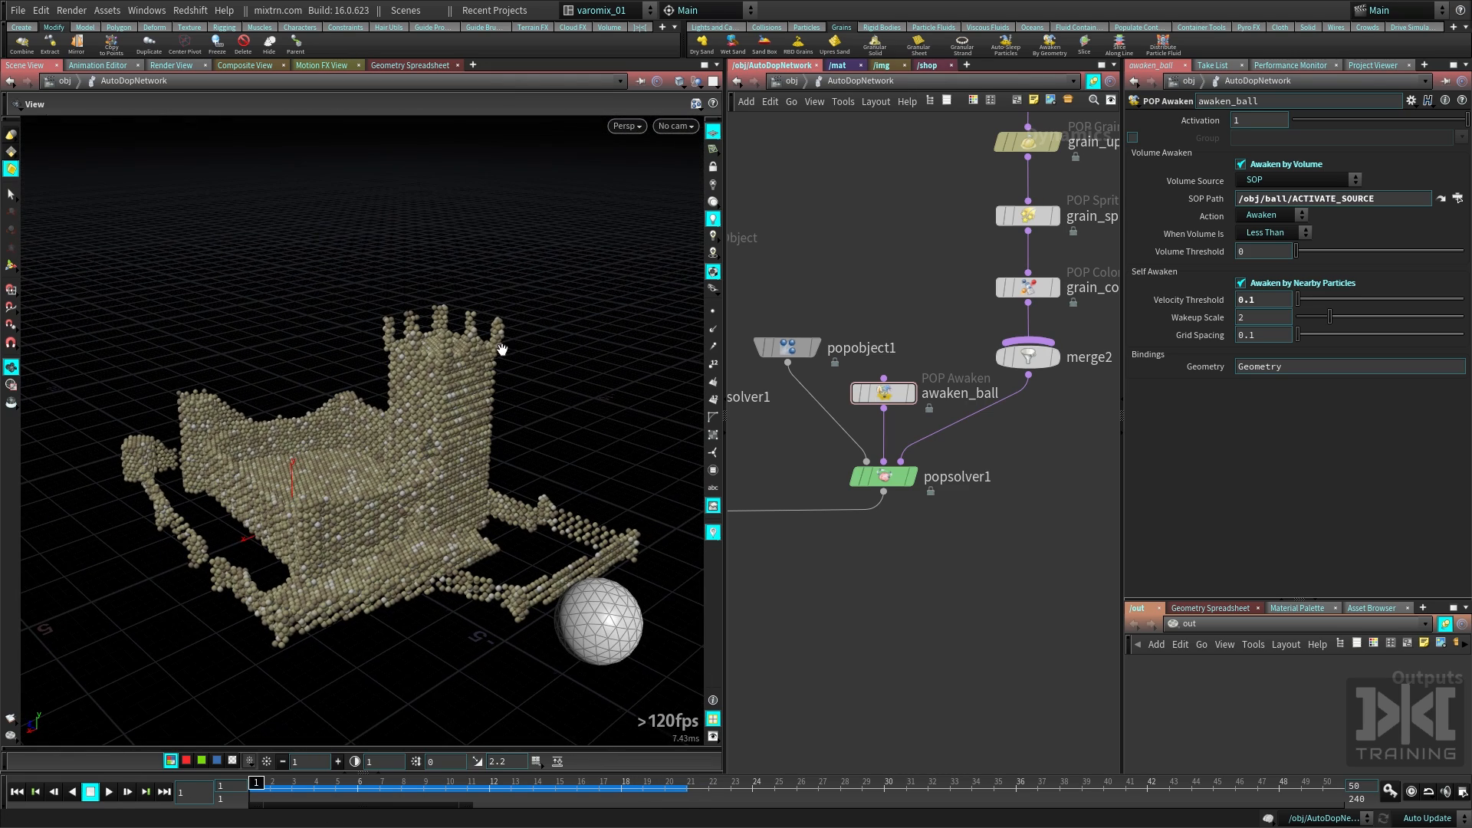
drag(502, 350, 464, 396)
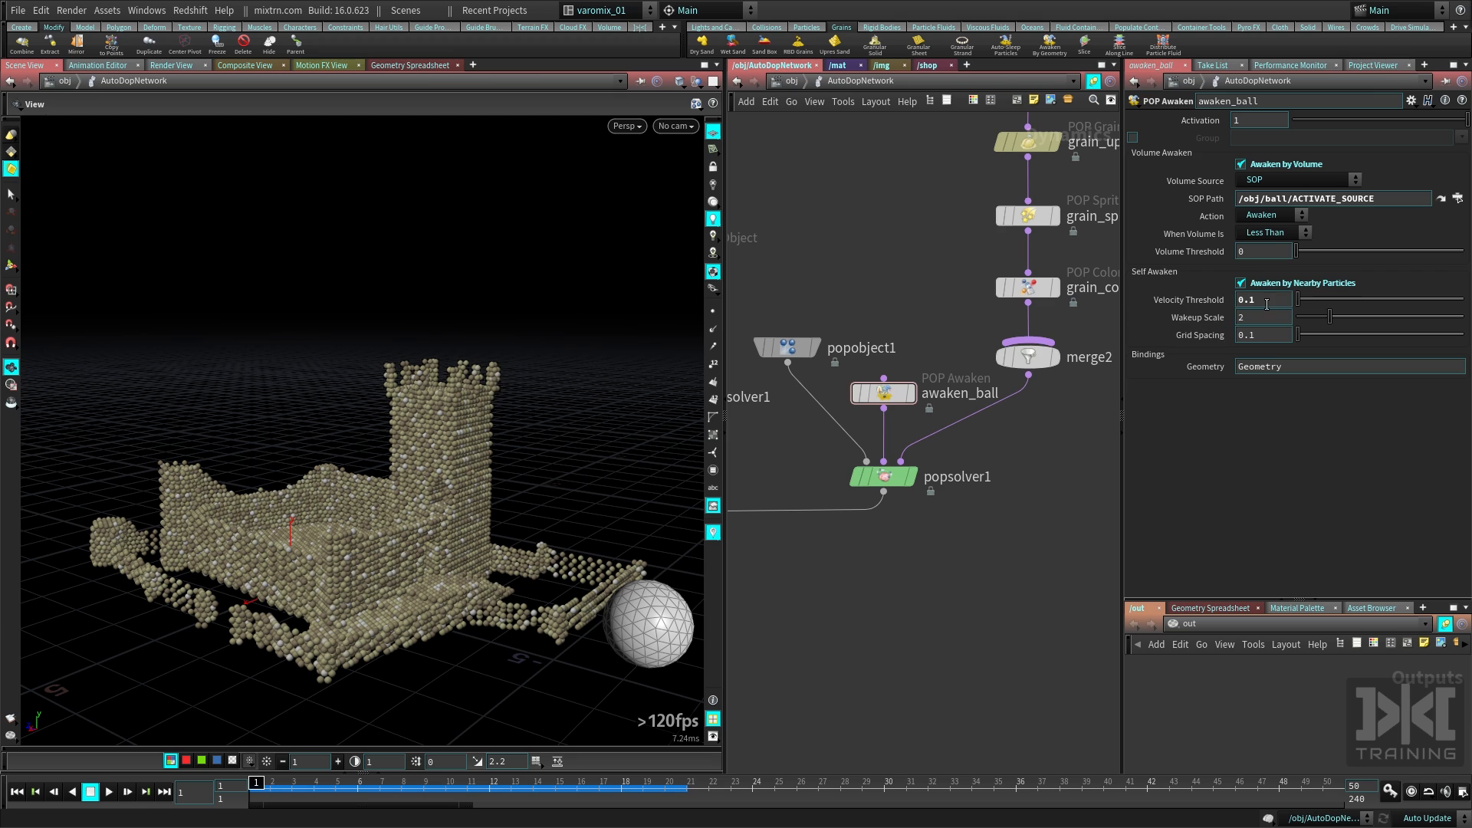
drag(1267, 304, 1160, 334)
text(0.5)
key(Return)
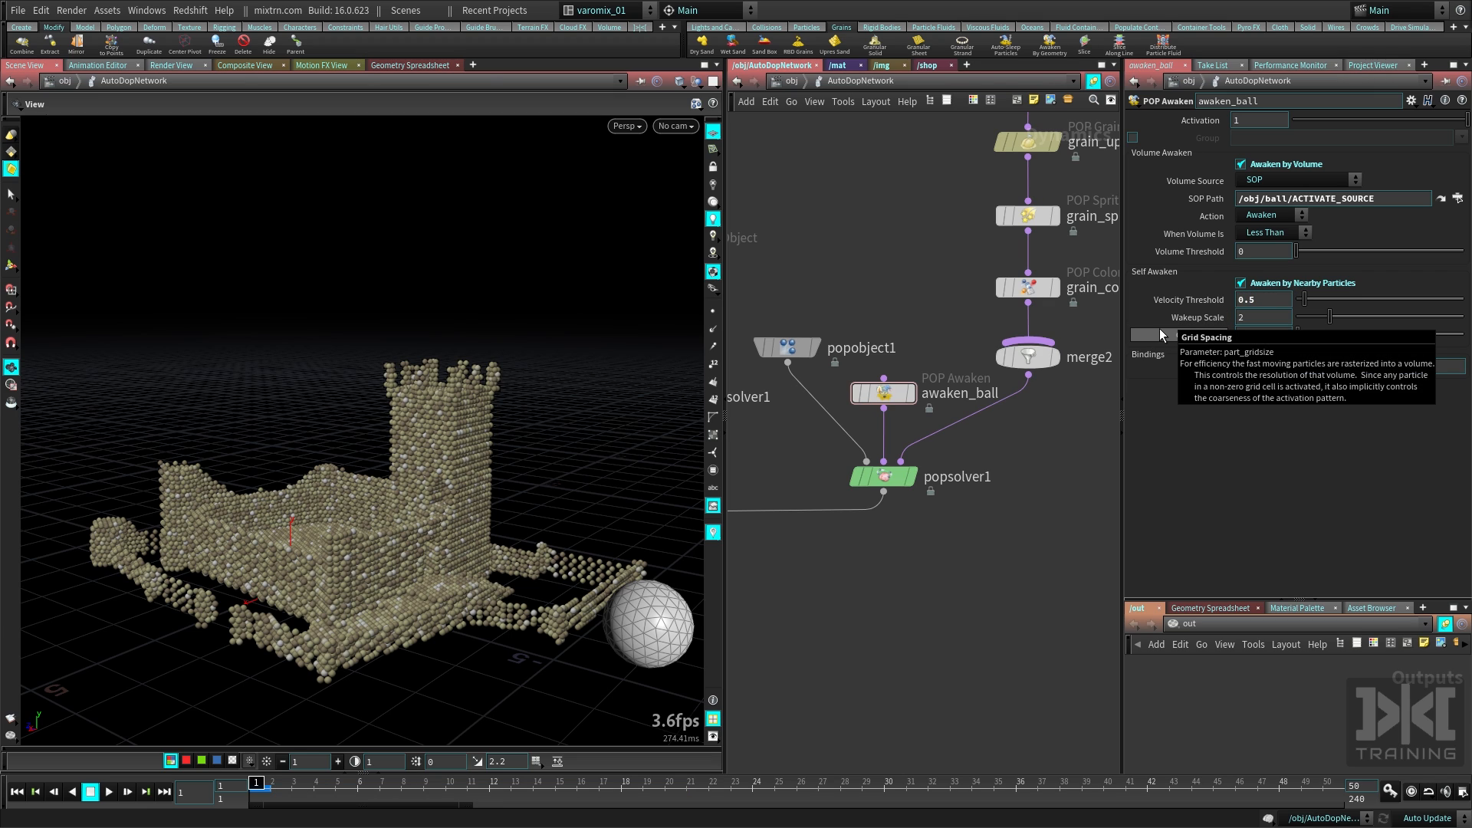
Run the simulation up to frame 15 and examine the breached wall and the awakened grains from the front and above
key(Up)
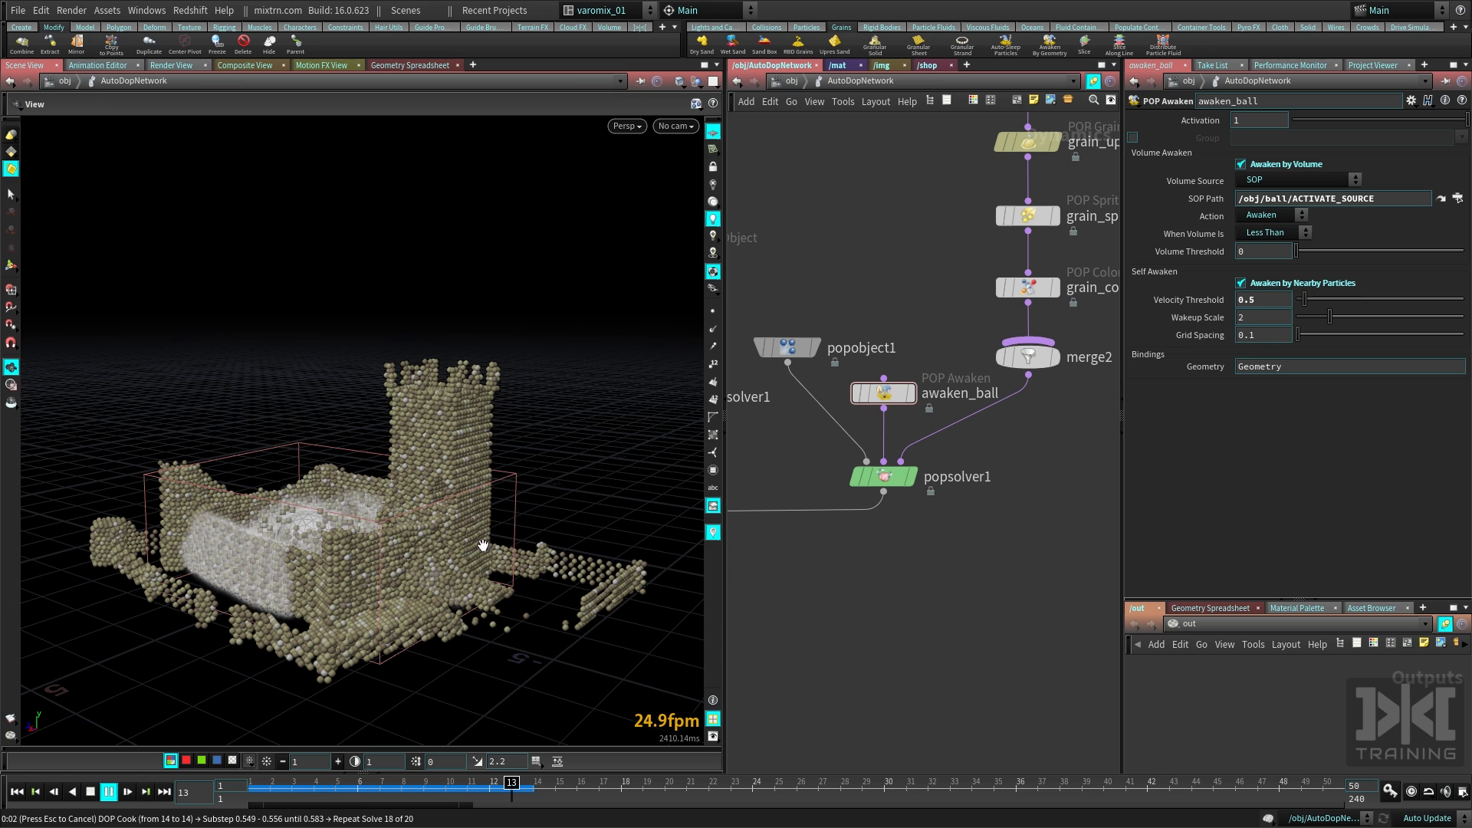
key(Escape)
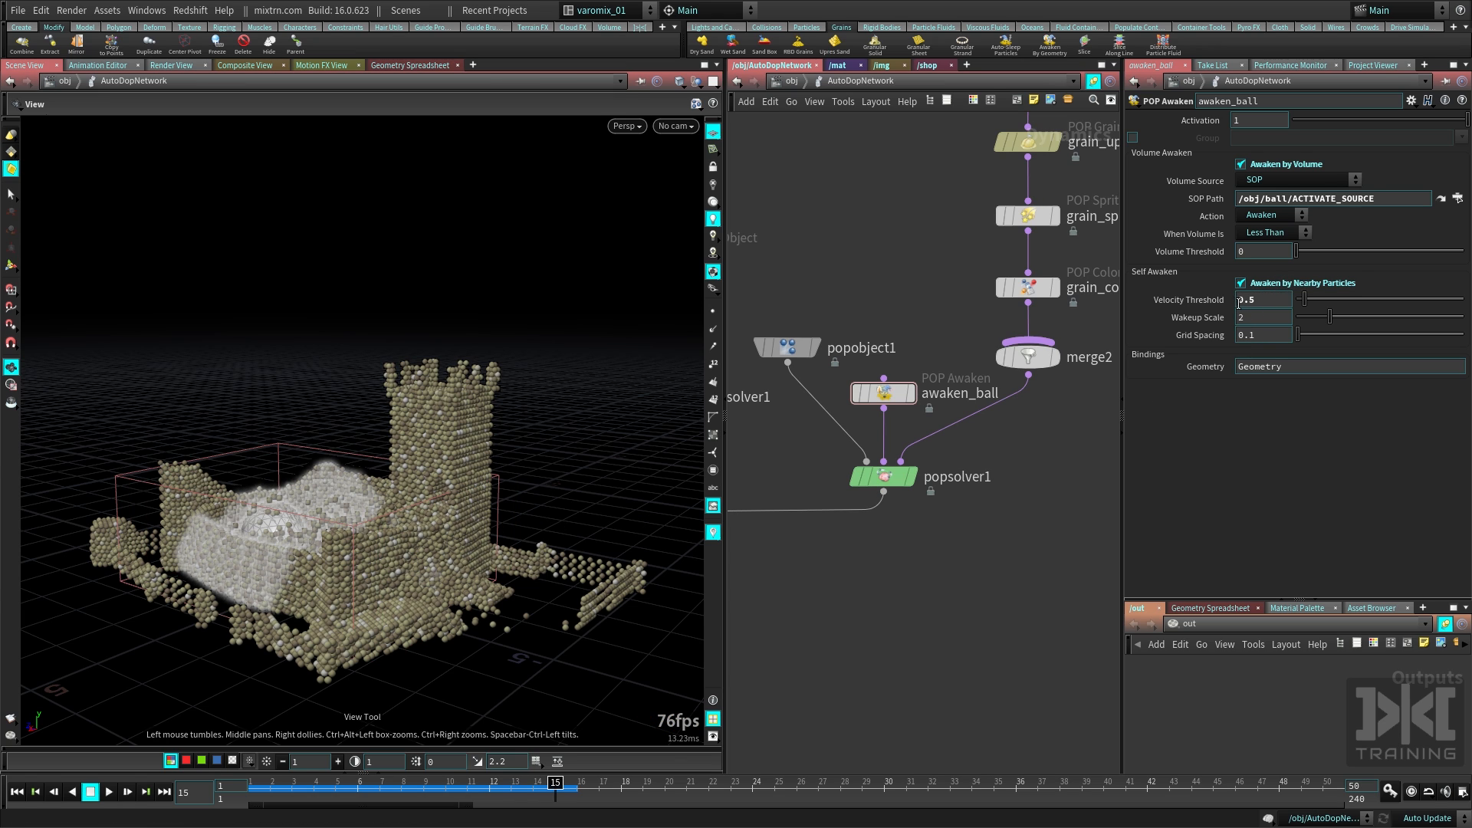
drag(526, 566, 420, 484)
right_drag(421, 485, 470, 508)
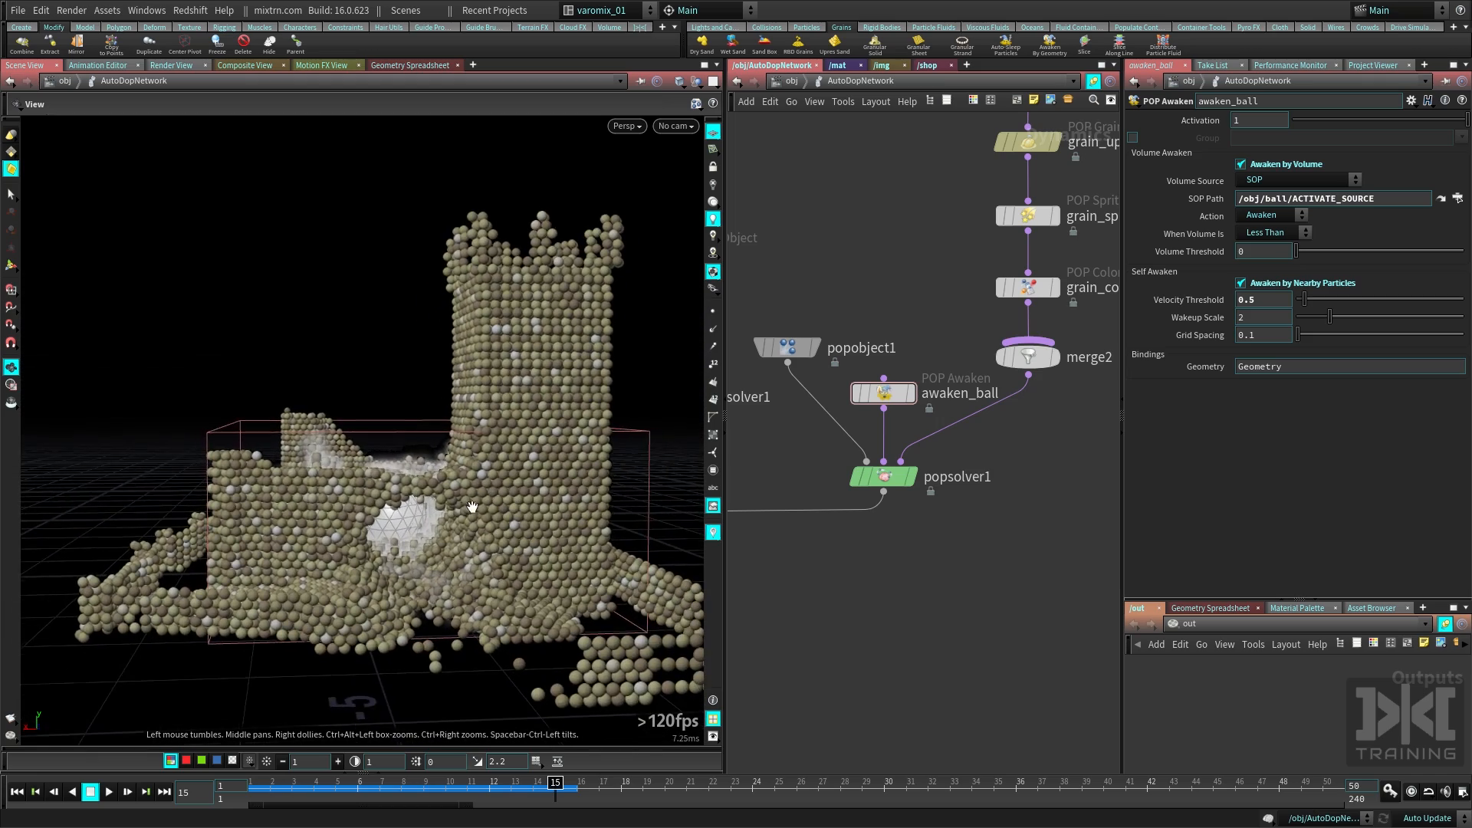
drag(470, 508, 526, 593)
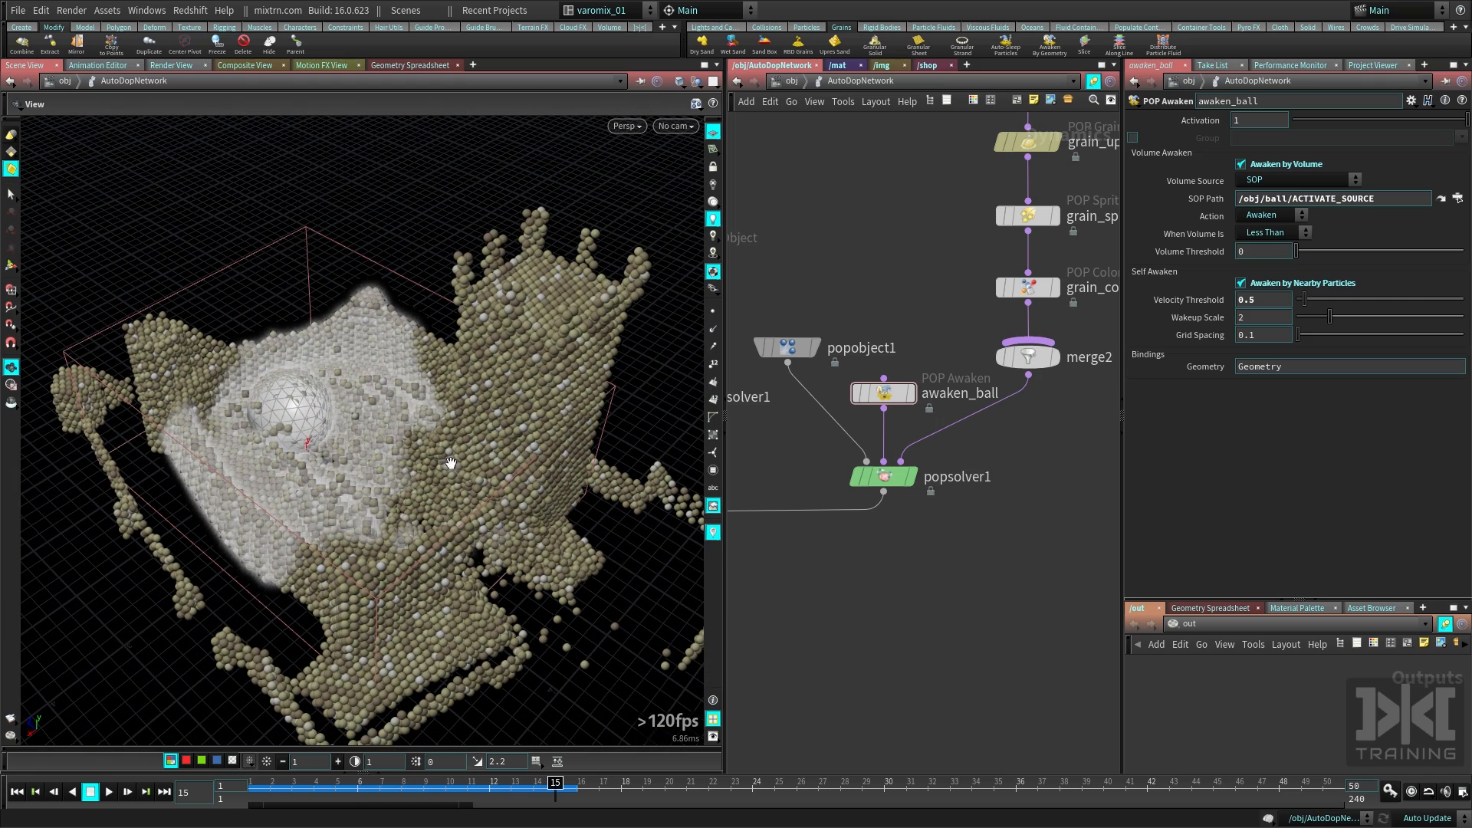
Replay the simulation from frame 1 to frame 14, and return to the first frame to view the intact castle
key(ctrl+Up)
key(Up)
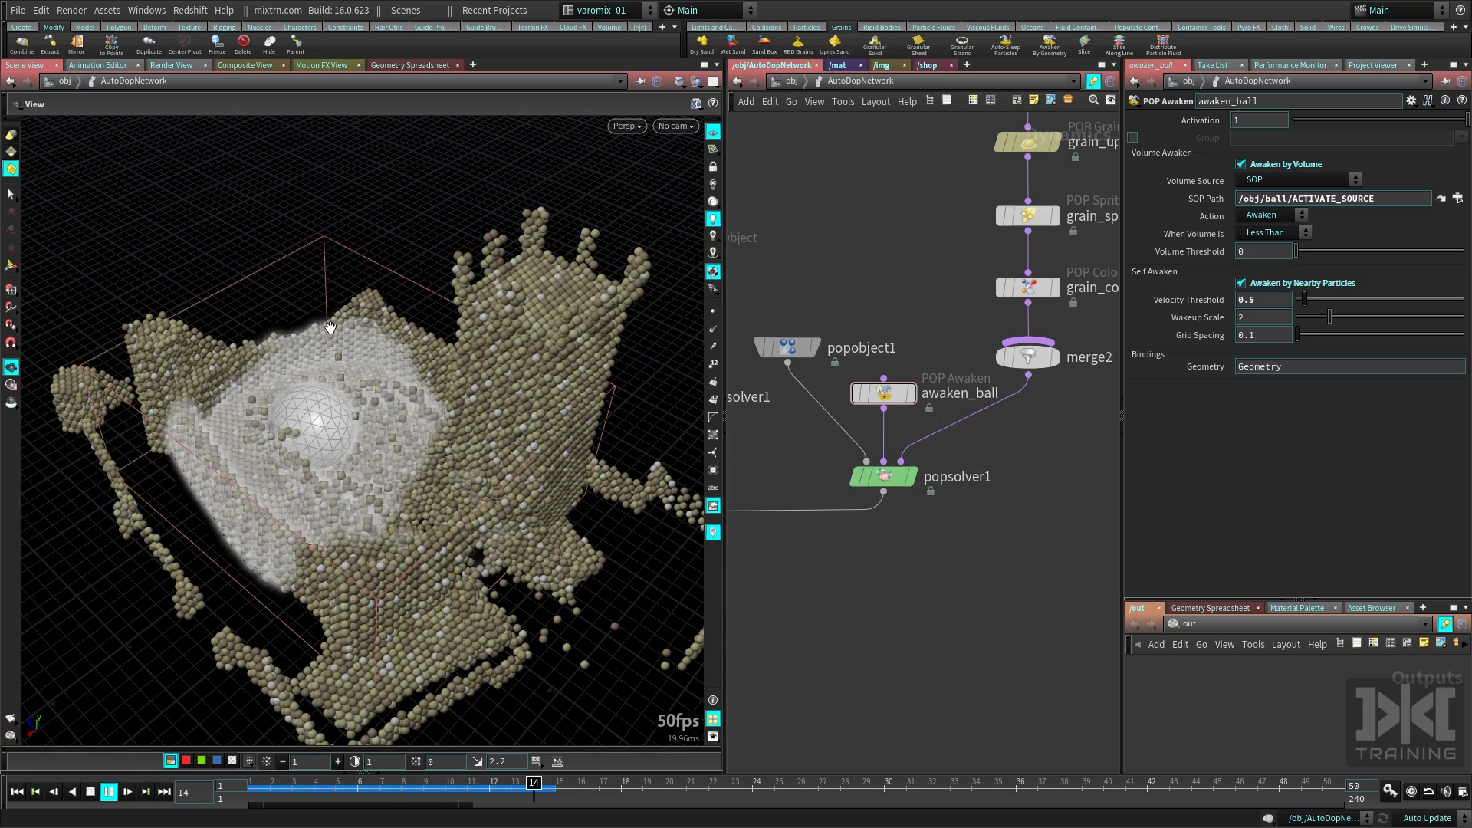
key(ctrl+Up)
scroll(547, 543, down, 10)
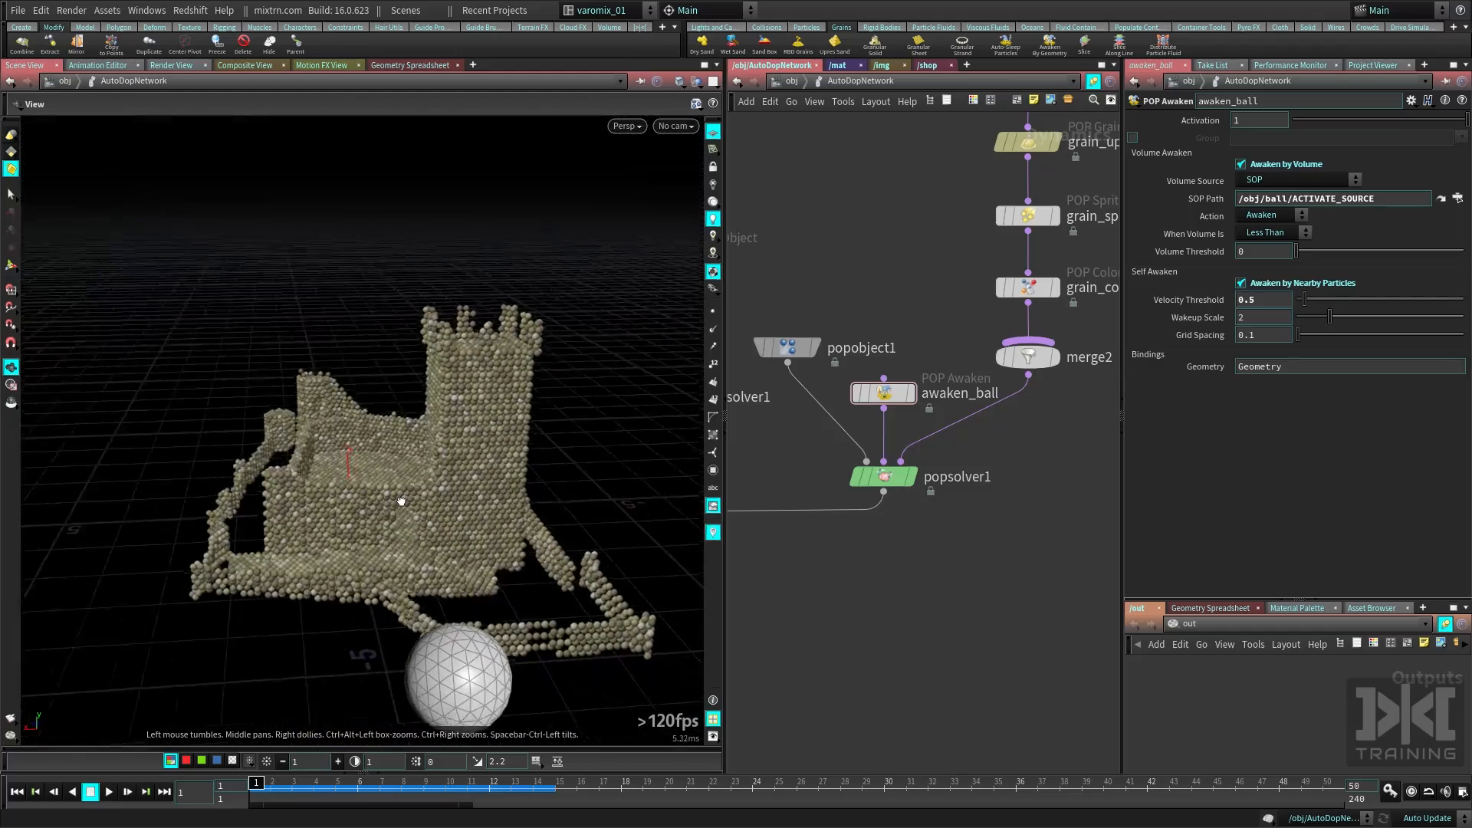
scroll(554, 550, up, 10)
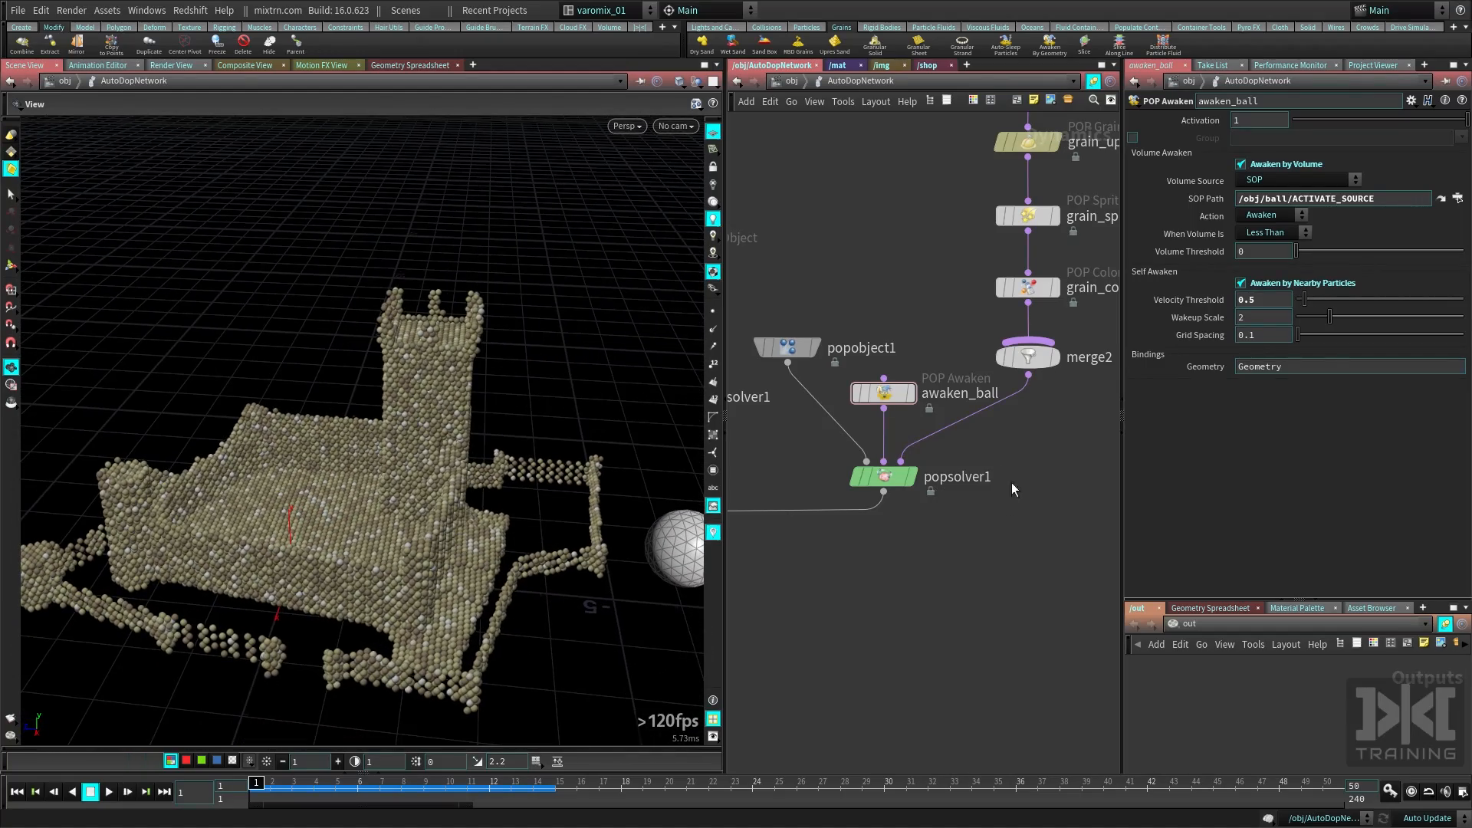
Open the rigidbodysolver1 parameters and review the dynamics network around the grain nodes
middle_drag(900, 536, 1023, 466)
scroll(1013, 477, down, 3)
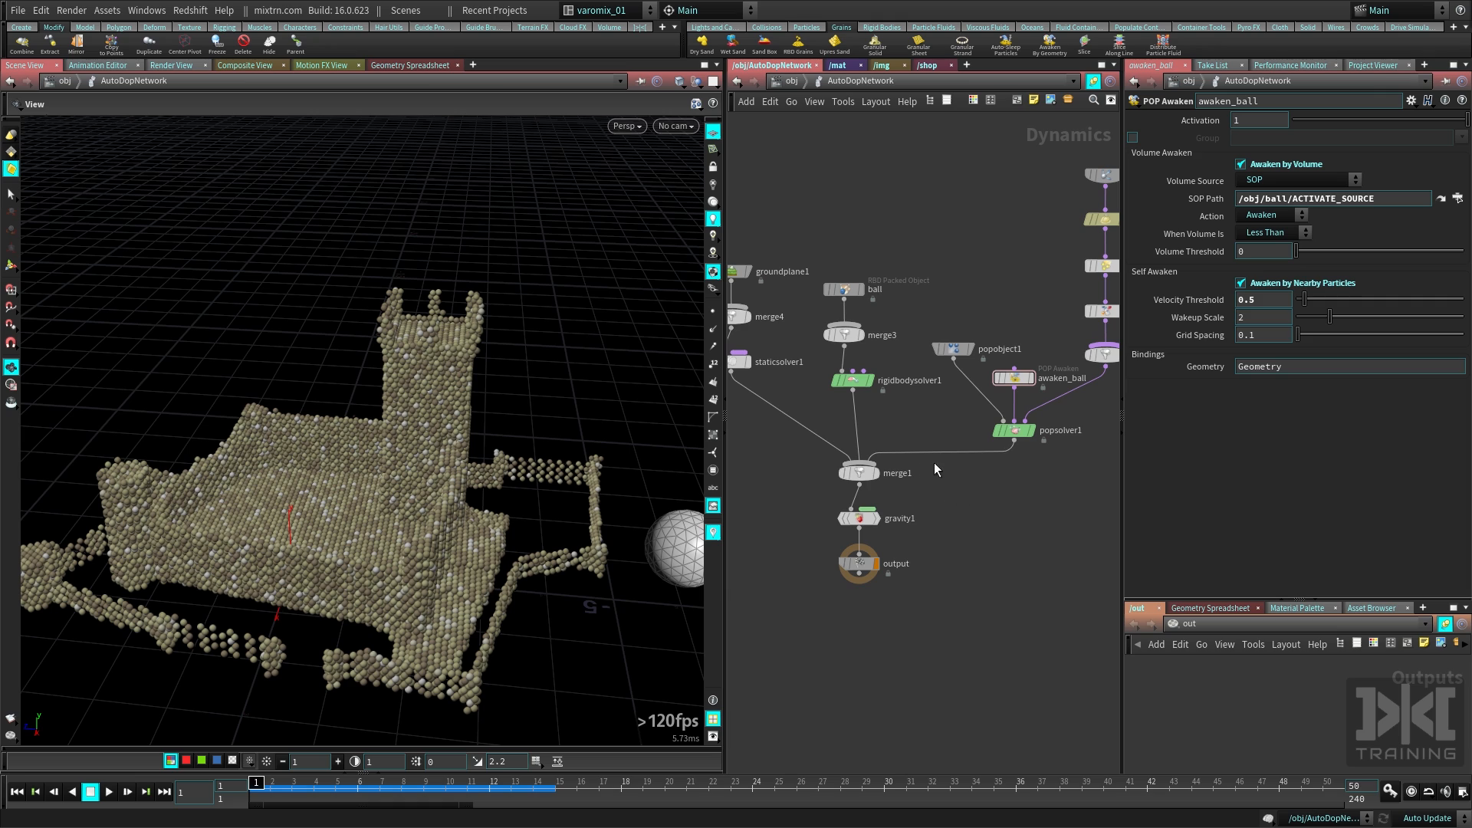
click(843, 382)
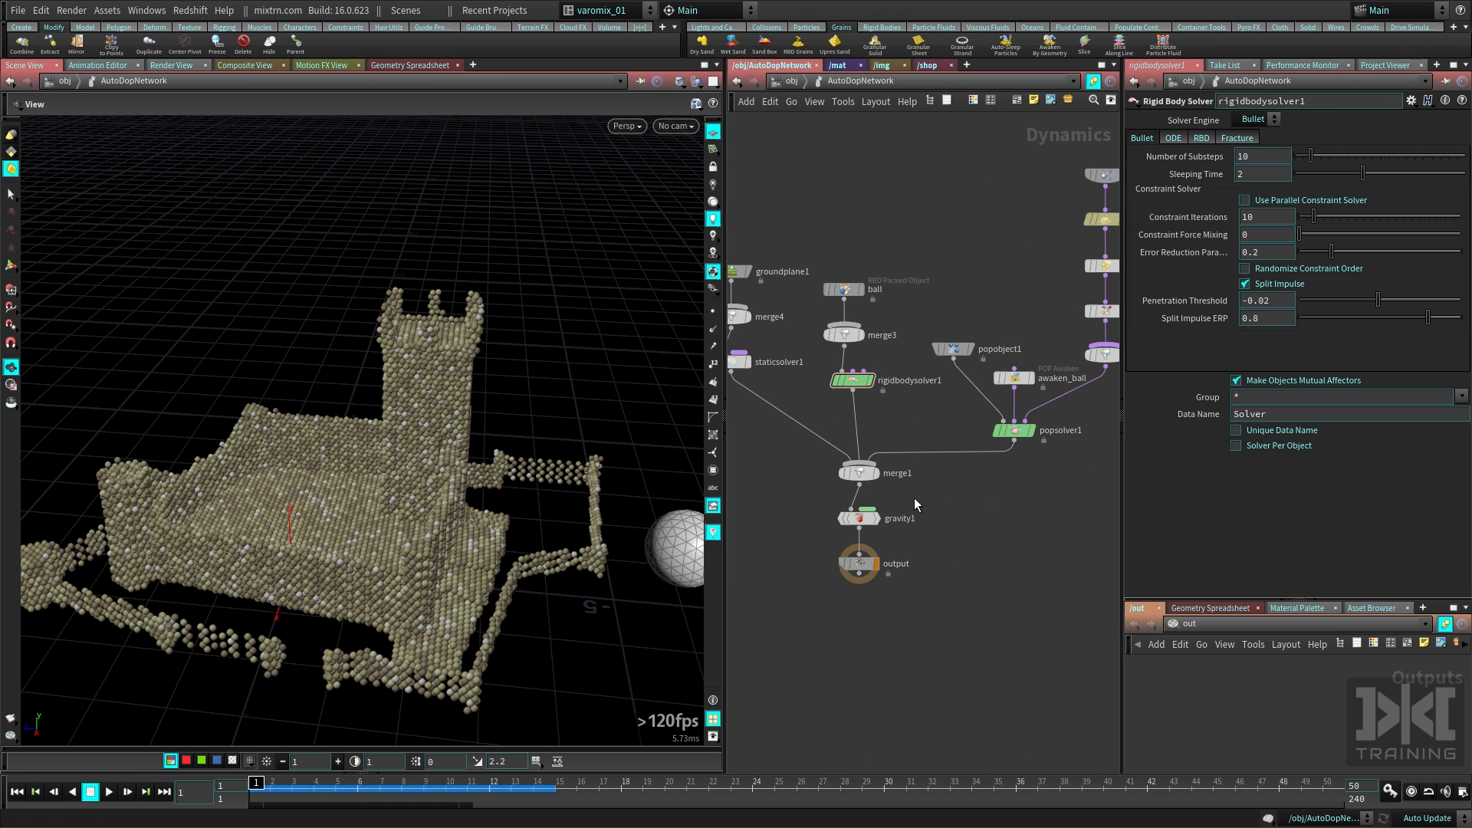
middle_drag(935, 492, 936, 551)
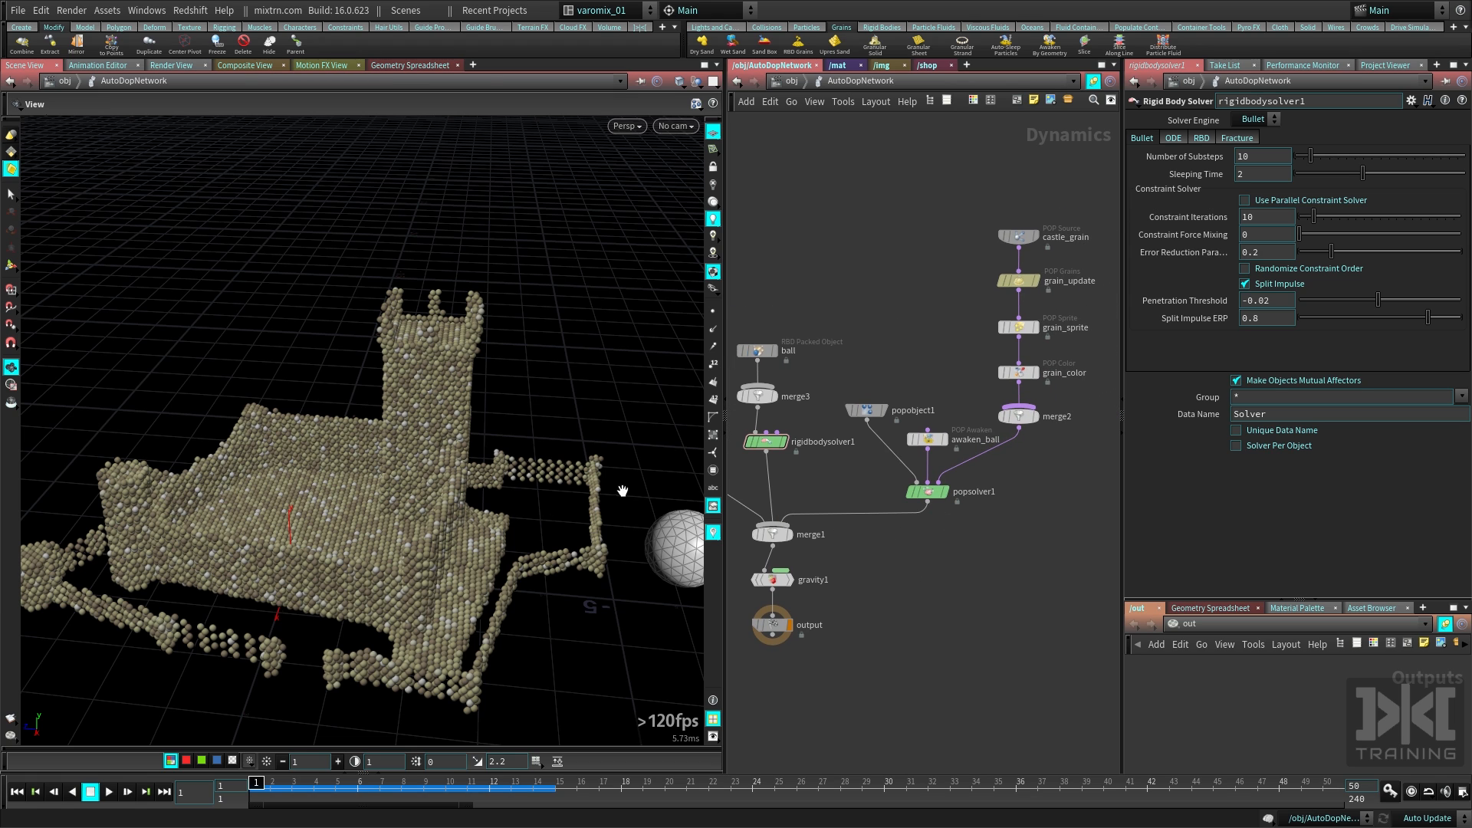
Move the four nodes from castle_grain to grain_color up and insert a POP Drag node between grain_color and merge2
drag(957, 196, 1003, 323)
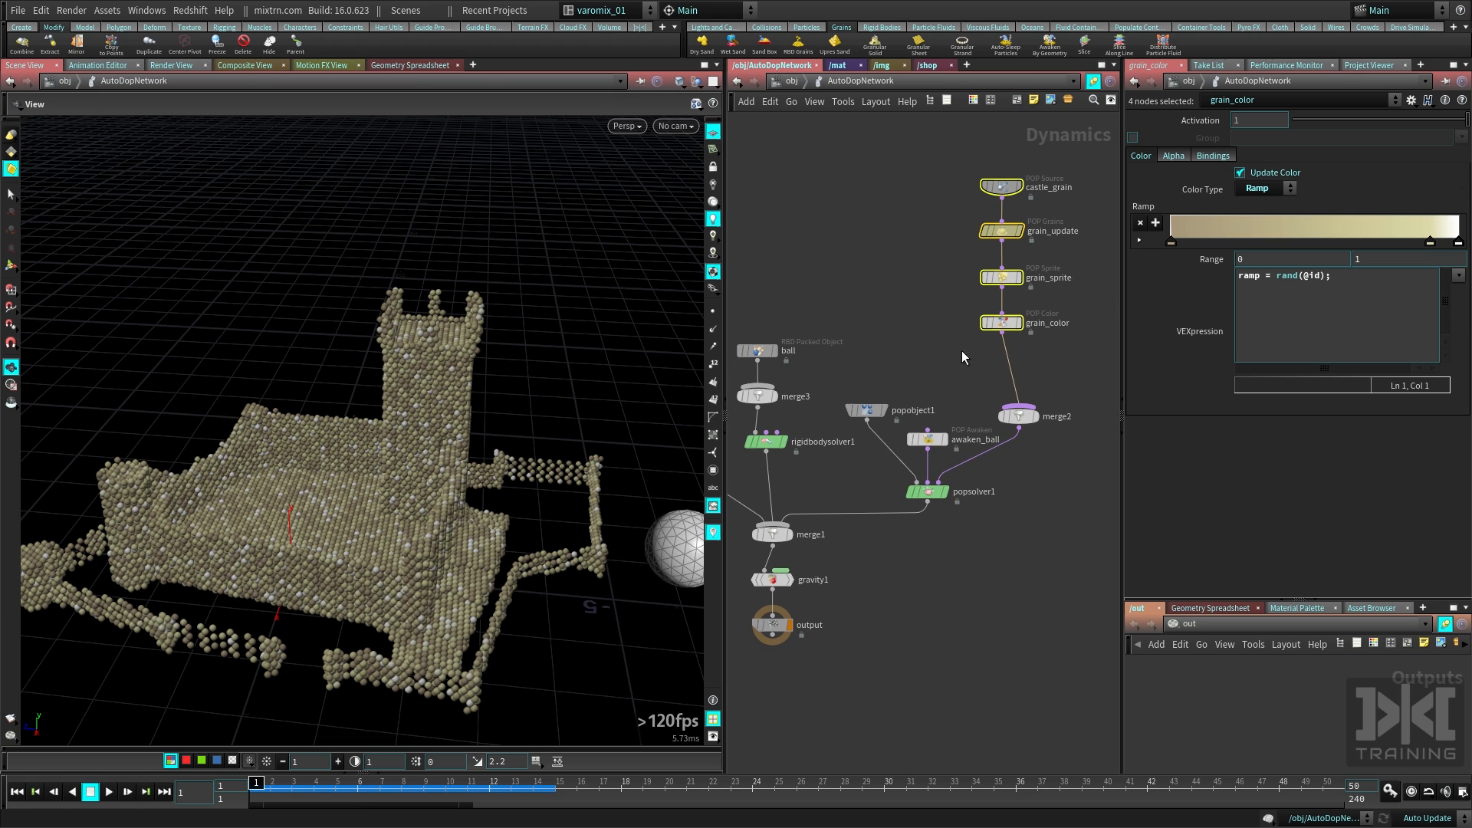
click(968, 357)
key(Tab)
text(pop)
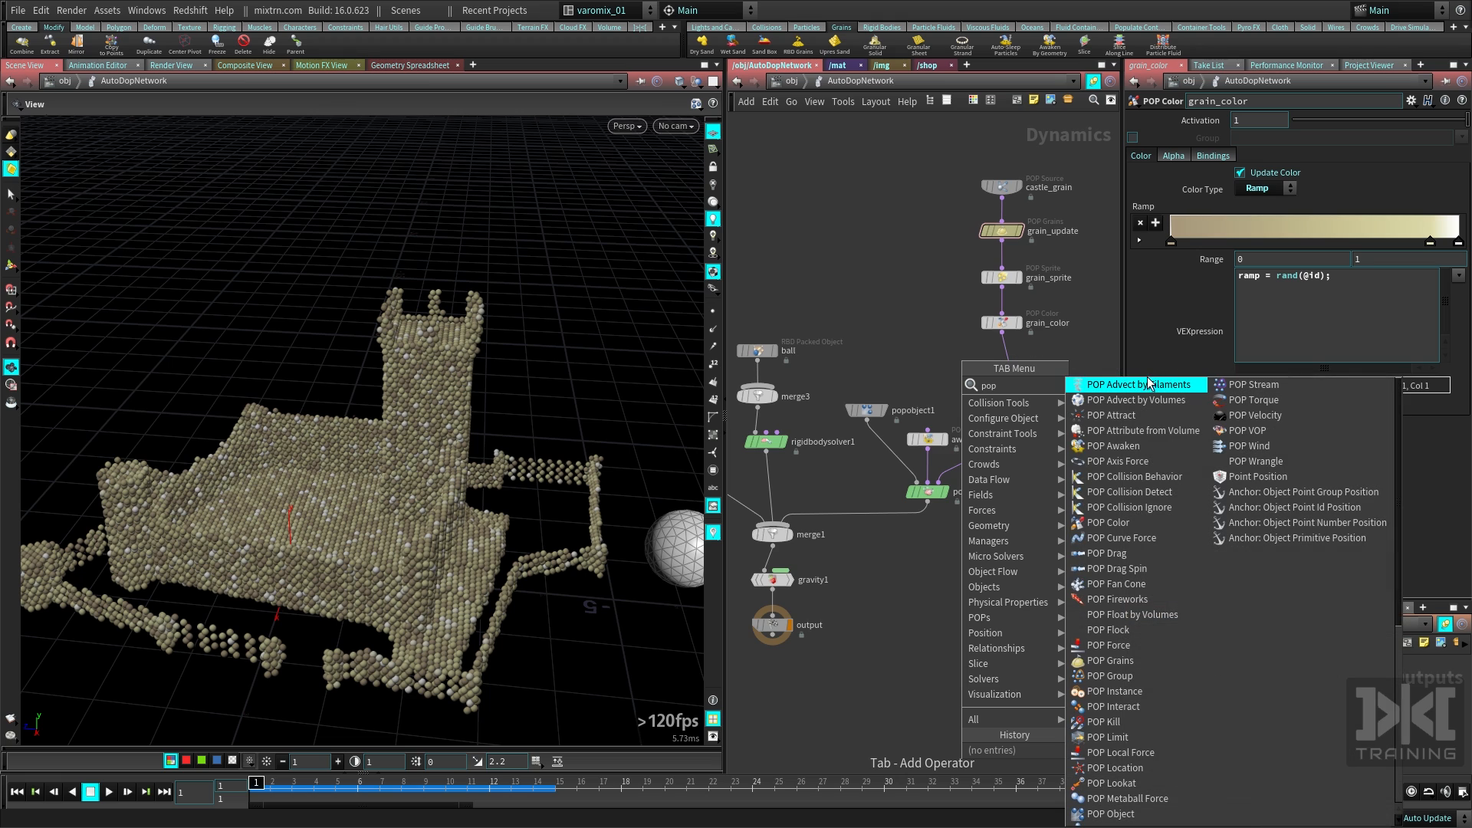
click(1106, 553)
click(1011, 383)
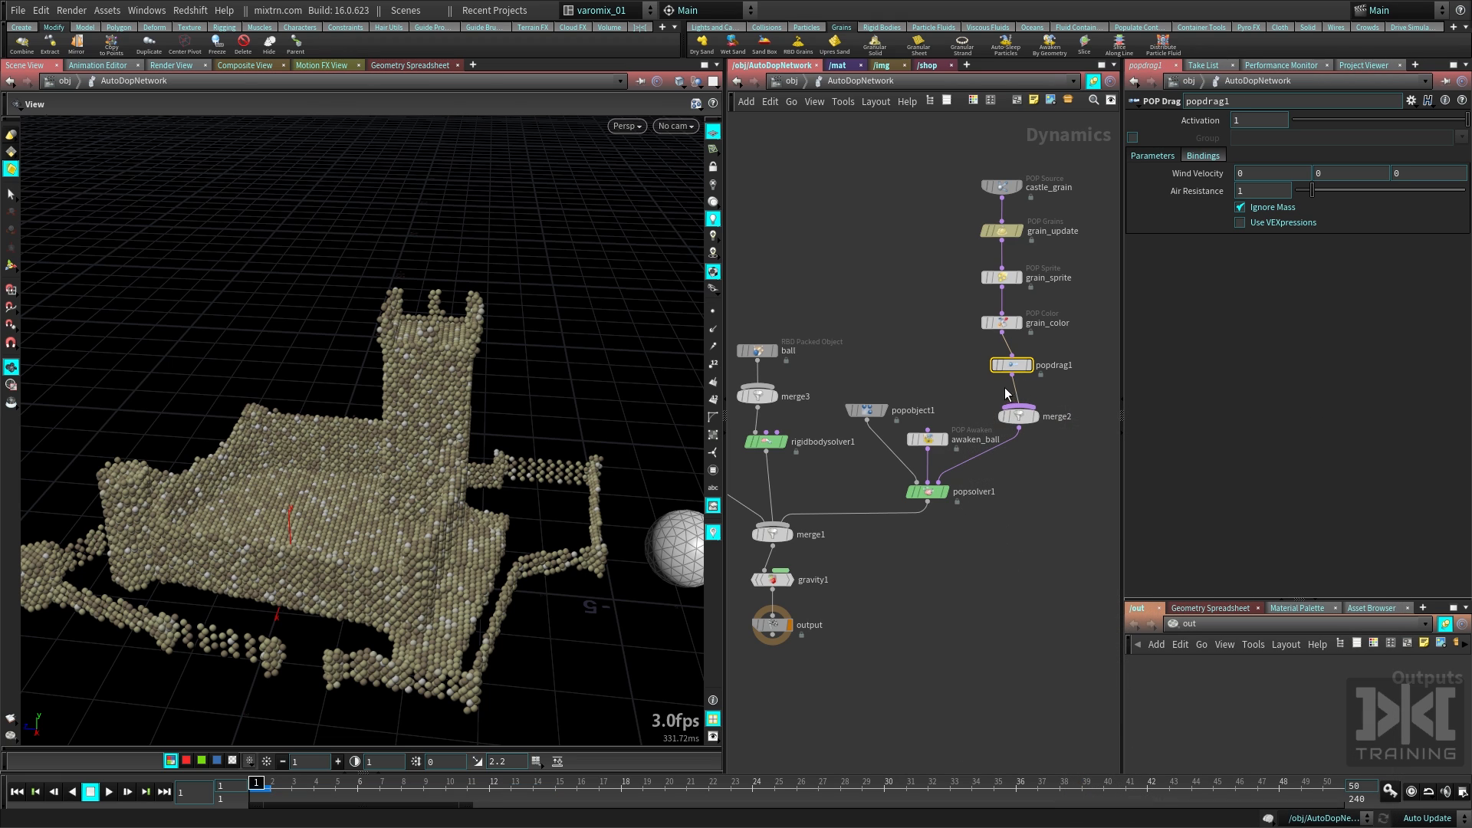
drag(1002, 365, 992, 374)
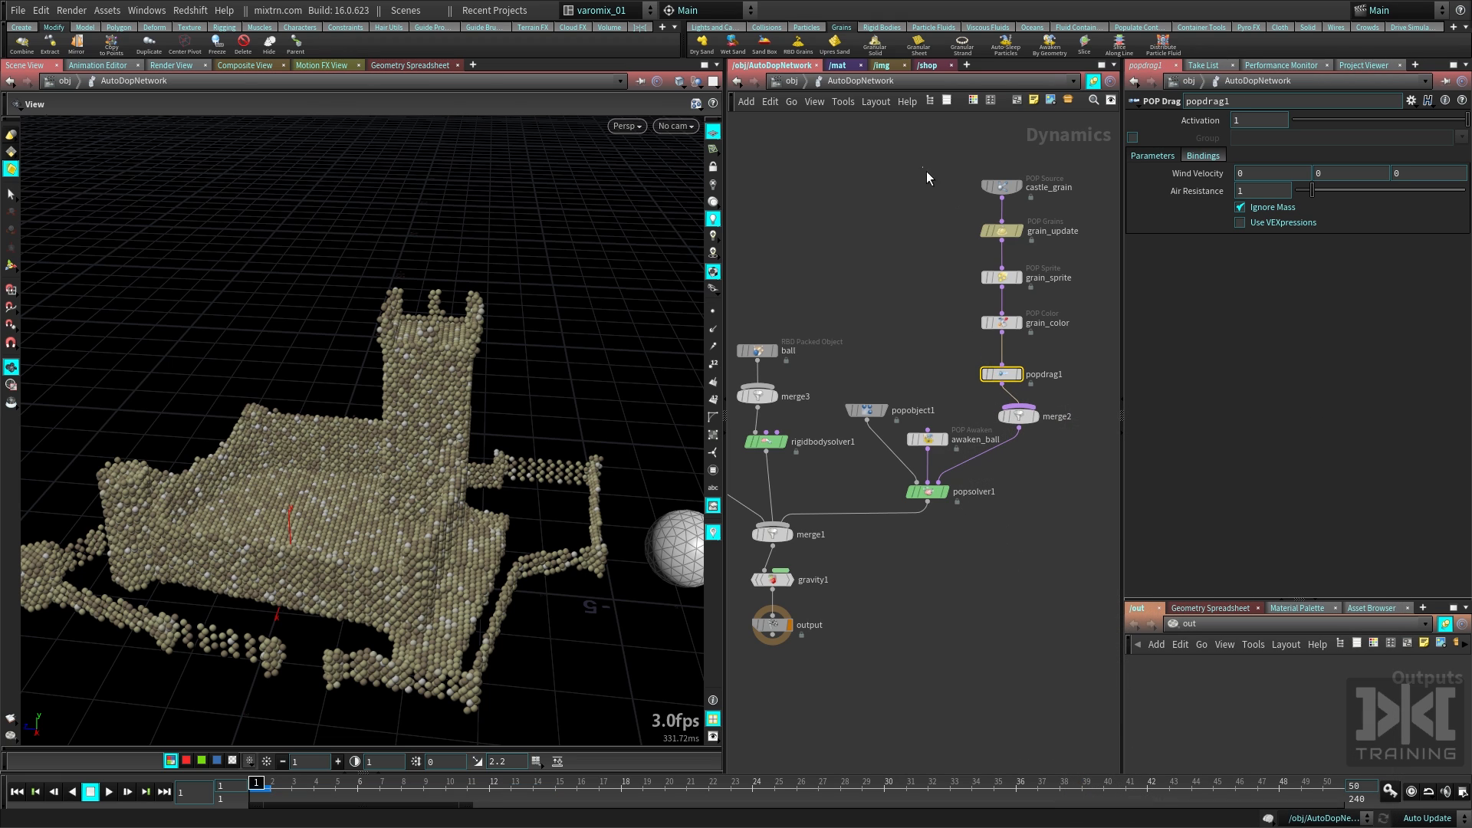
Align the column of nodes from castle_grain to popdrag1 directly above merge2
drag(924, 167, 1019, 374)
click(1031, 373)
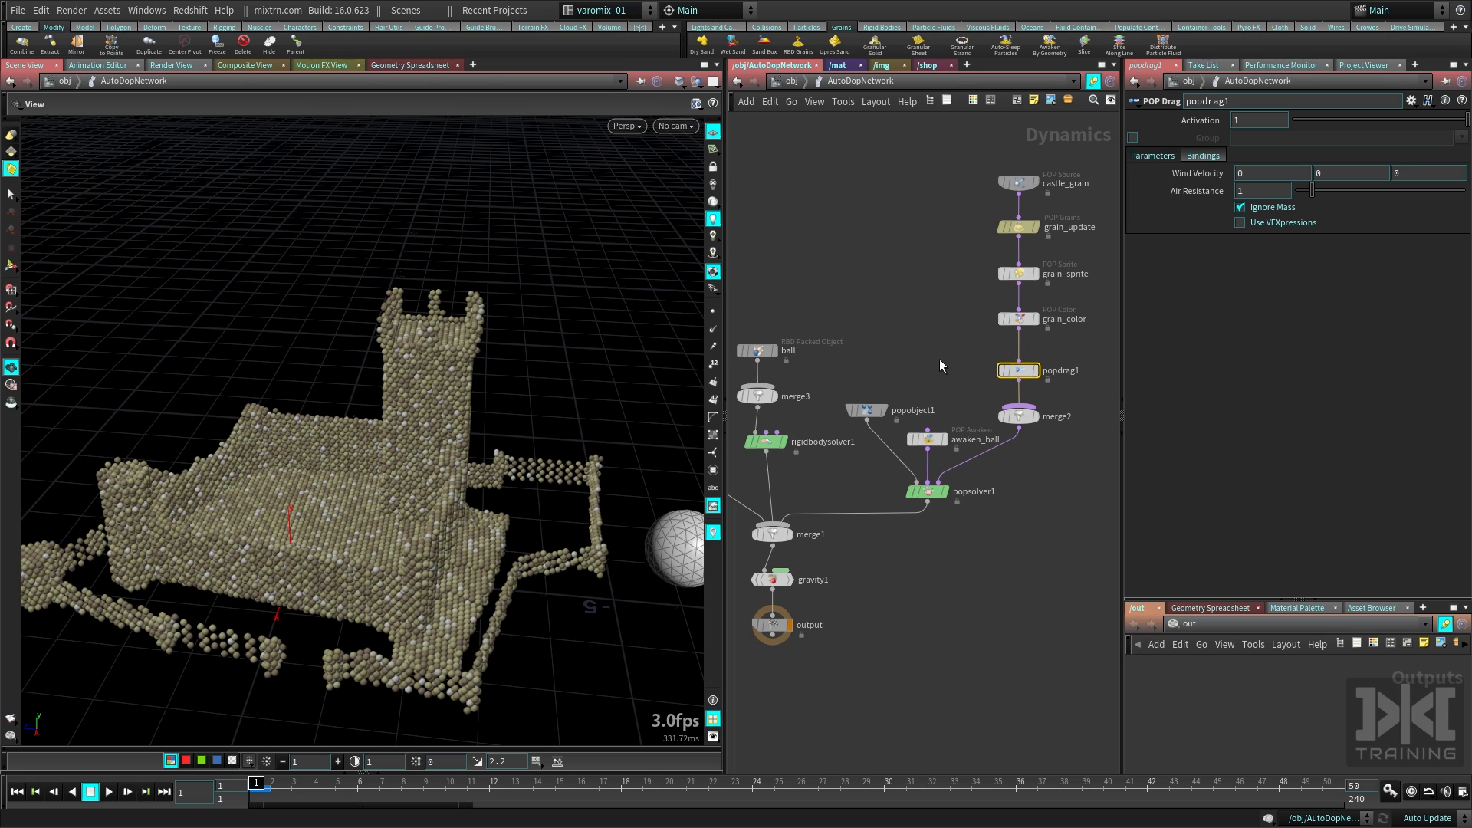
click(913, 348)
Go up to the object level, open the grain_particles network and reposition its import_grain node slightly
drag(453, 536, 418, 546)
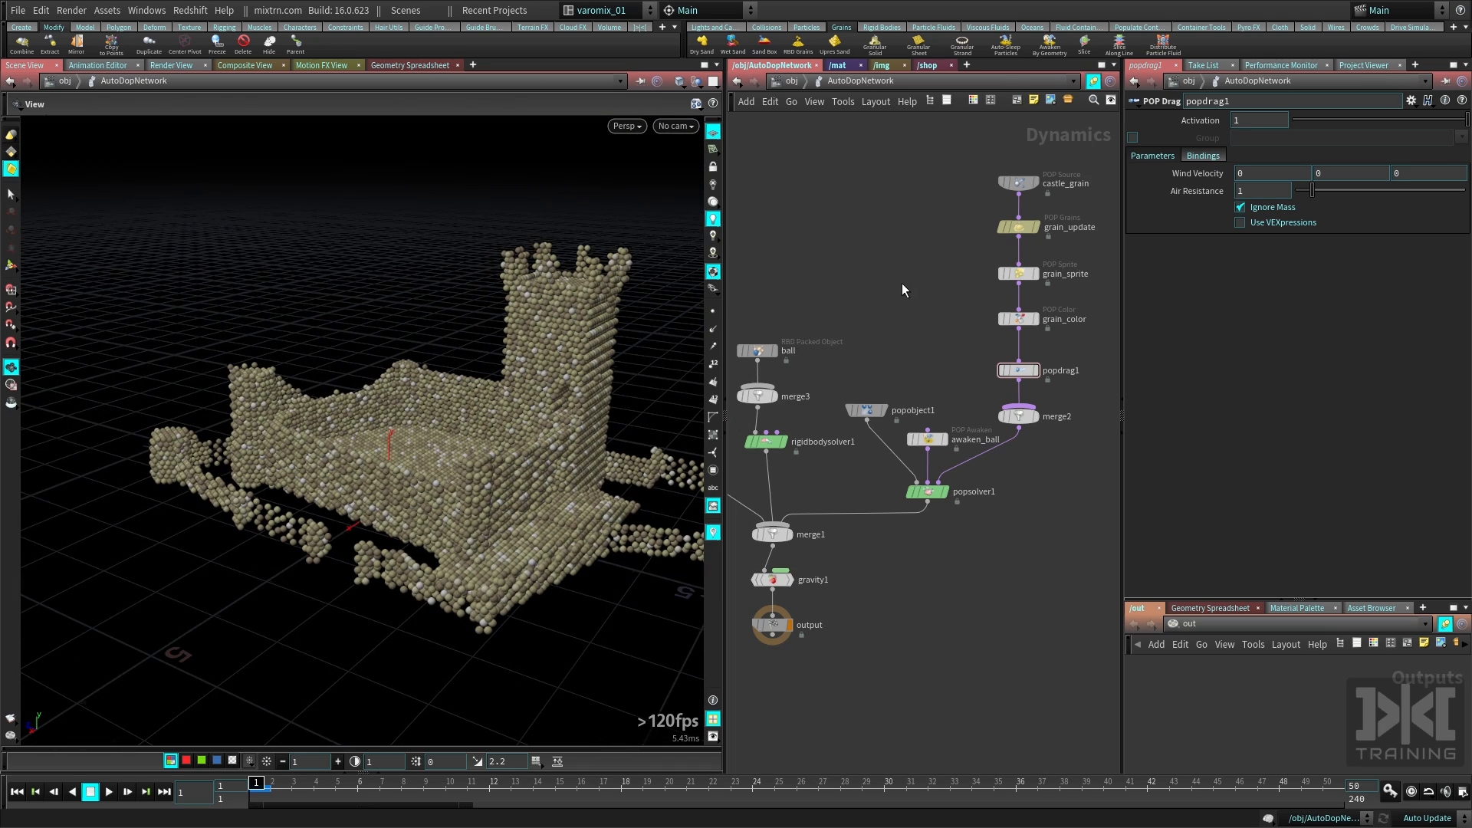
key(u)
drag(489, 494, 607, 540)
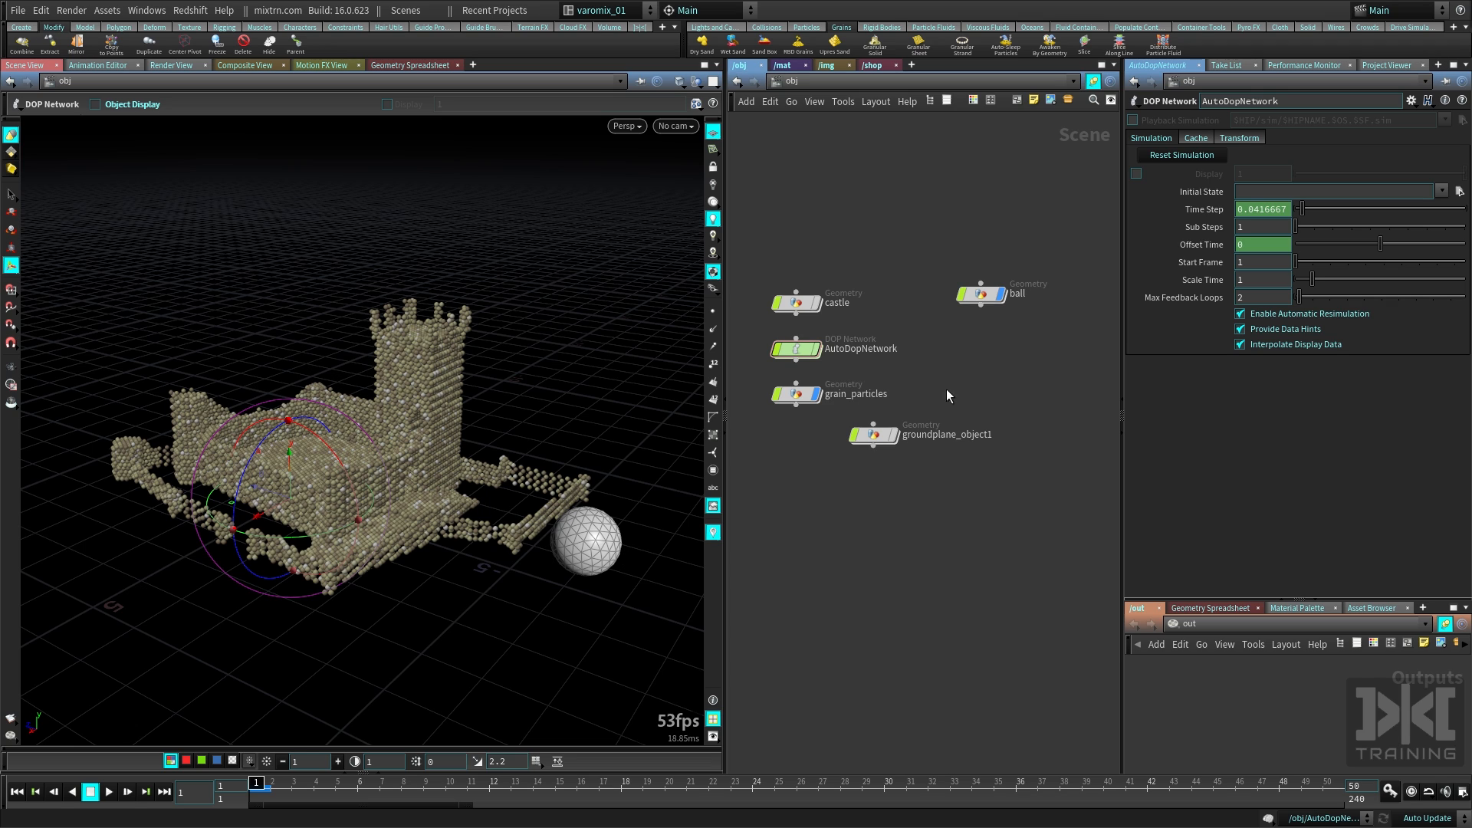
double_click(796, 393)
drag(921, 453, 899, 342)
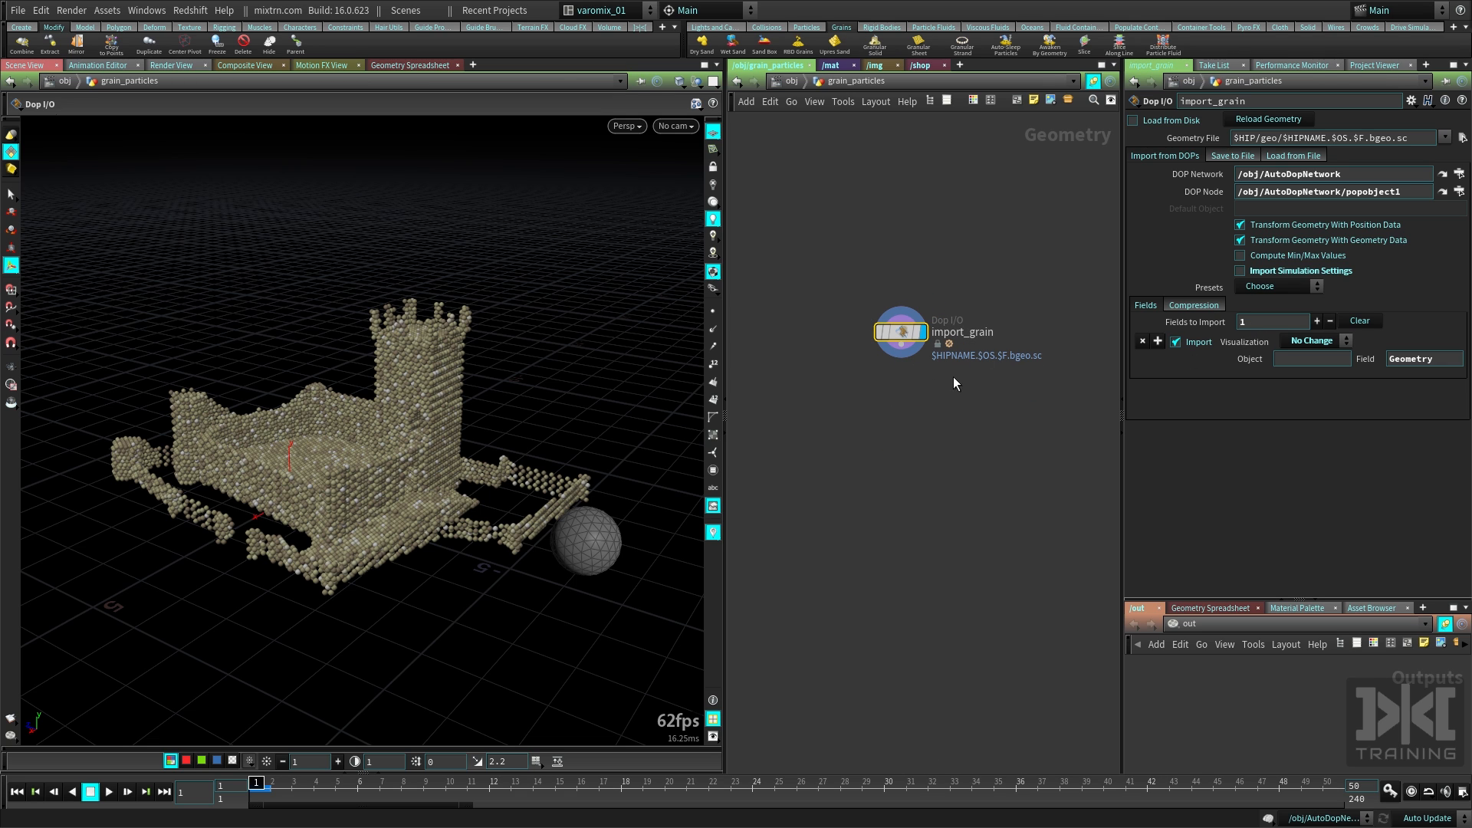
key(Escape)
key(space+y)
alt+drag(461, 479, 572, 479)
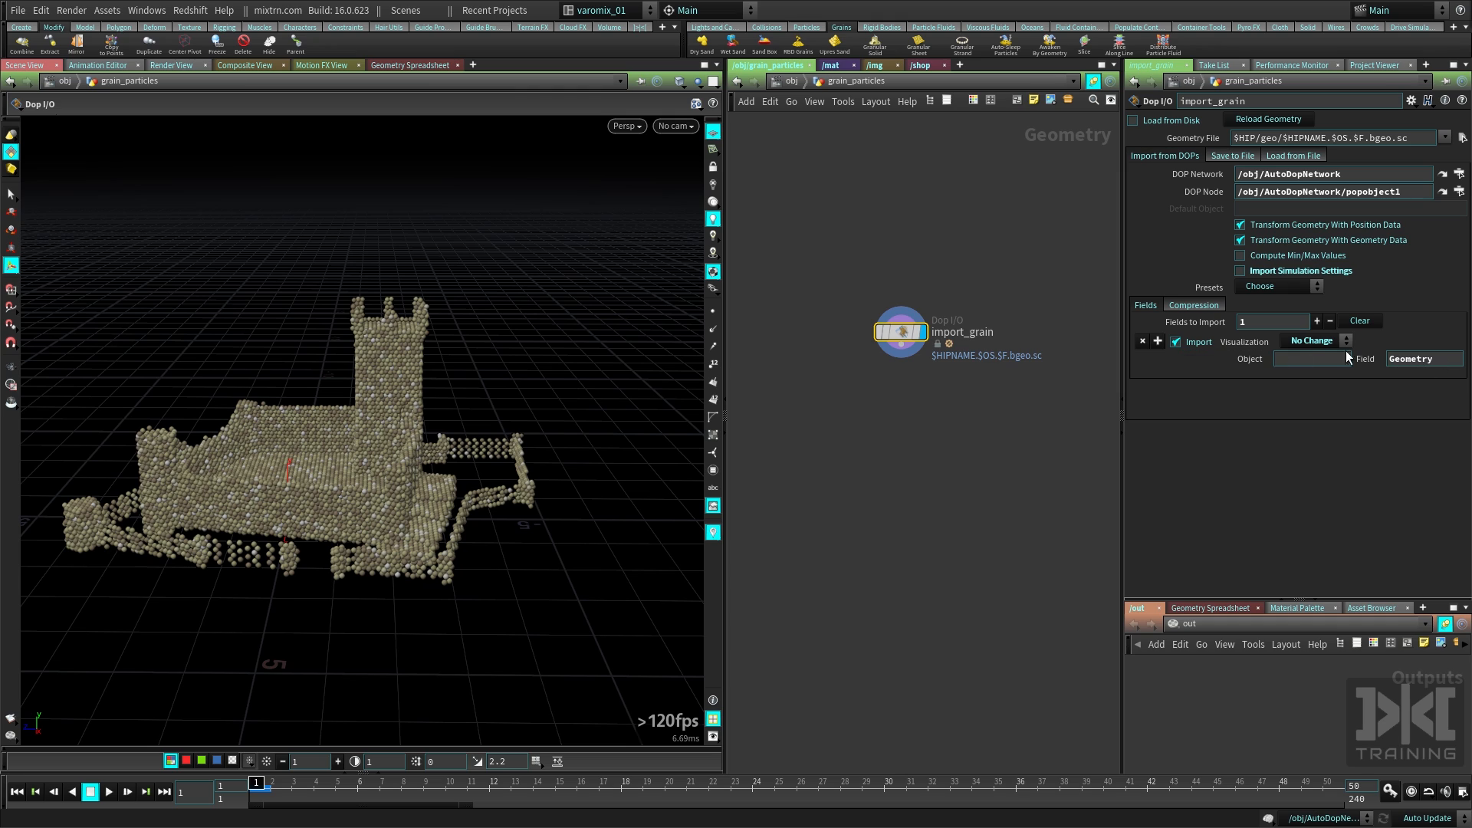
drag(885, 345, 879, 336)
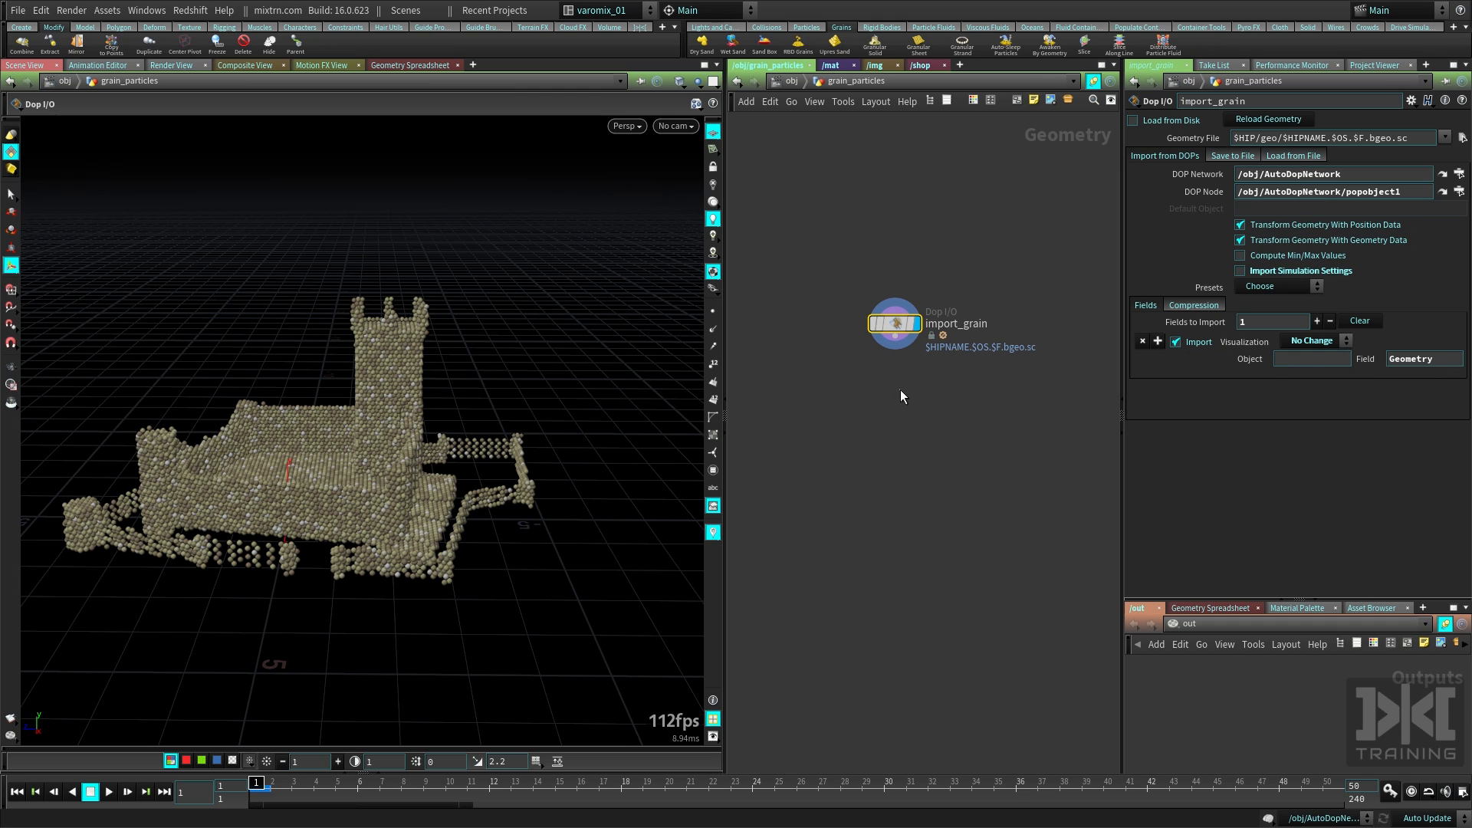
Open the ball network from the object level, review its node chain down to ACTIVATE_SOURCE, and return to the object level
click(900, 390)
key(u)
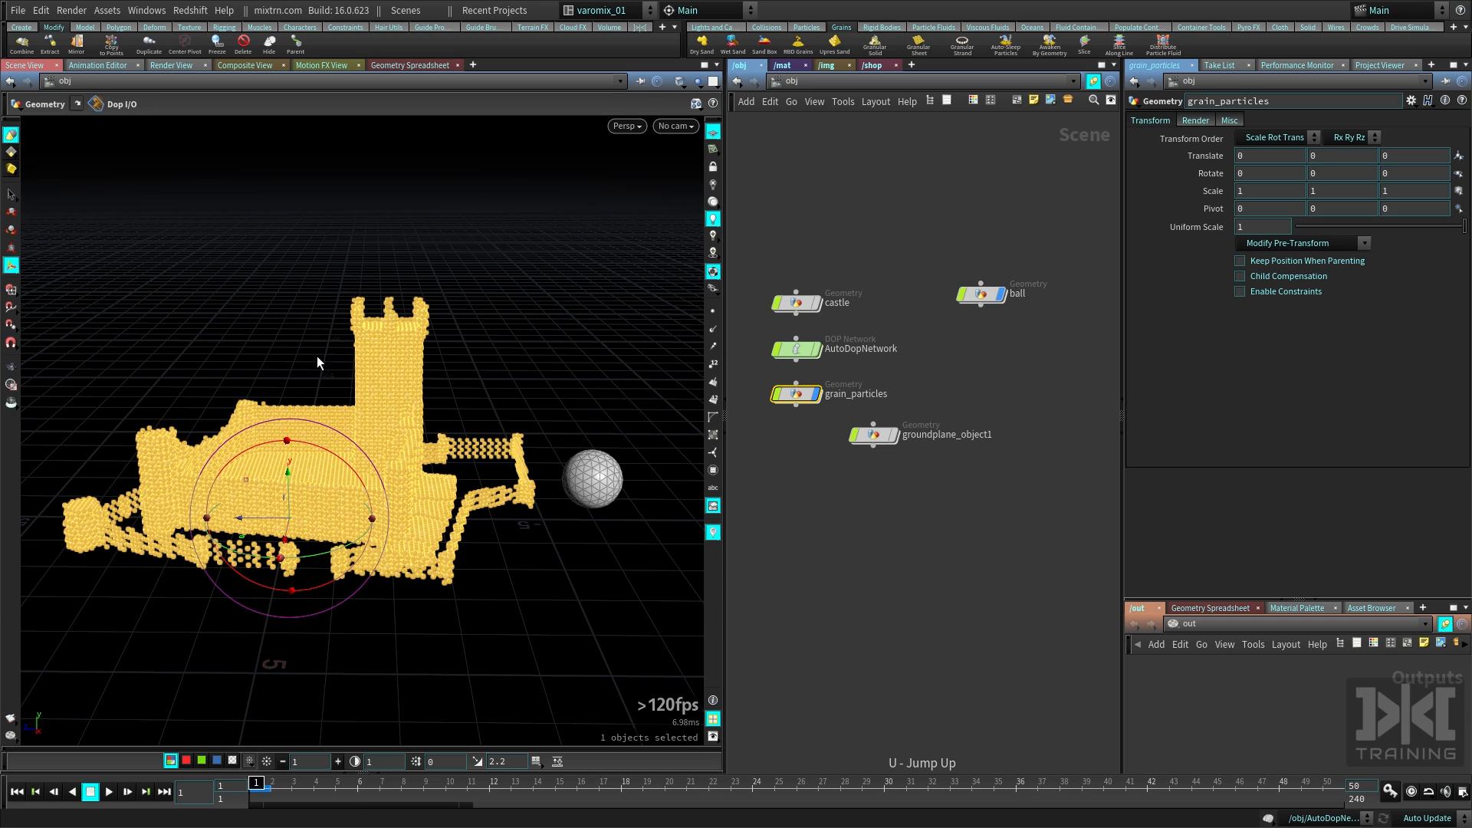
click(894, 393)
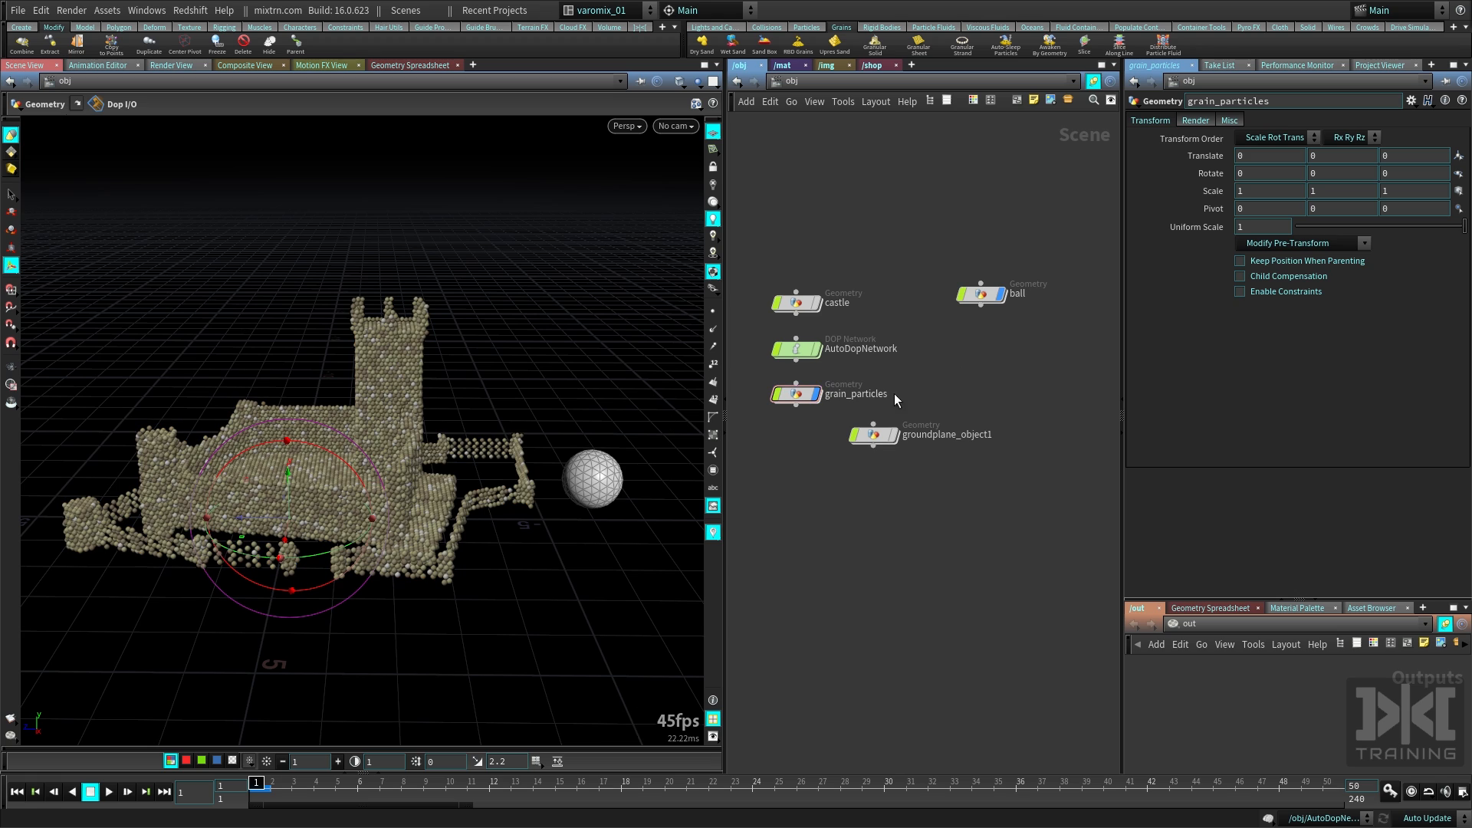
middle_drag(931, 377, 917, 416)
double_click(968, 335)
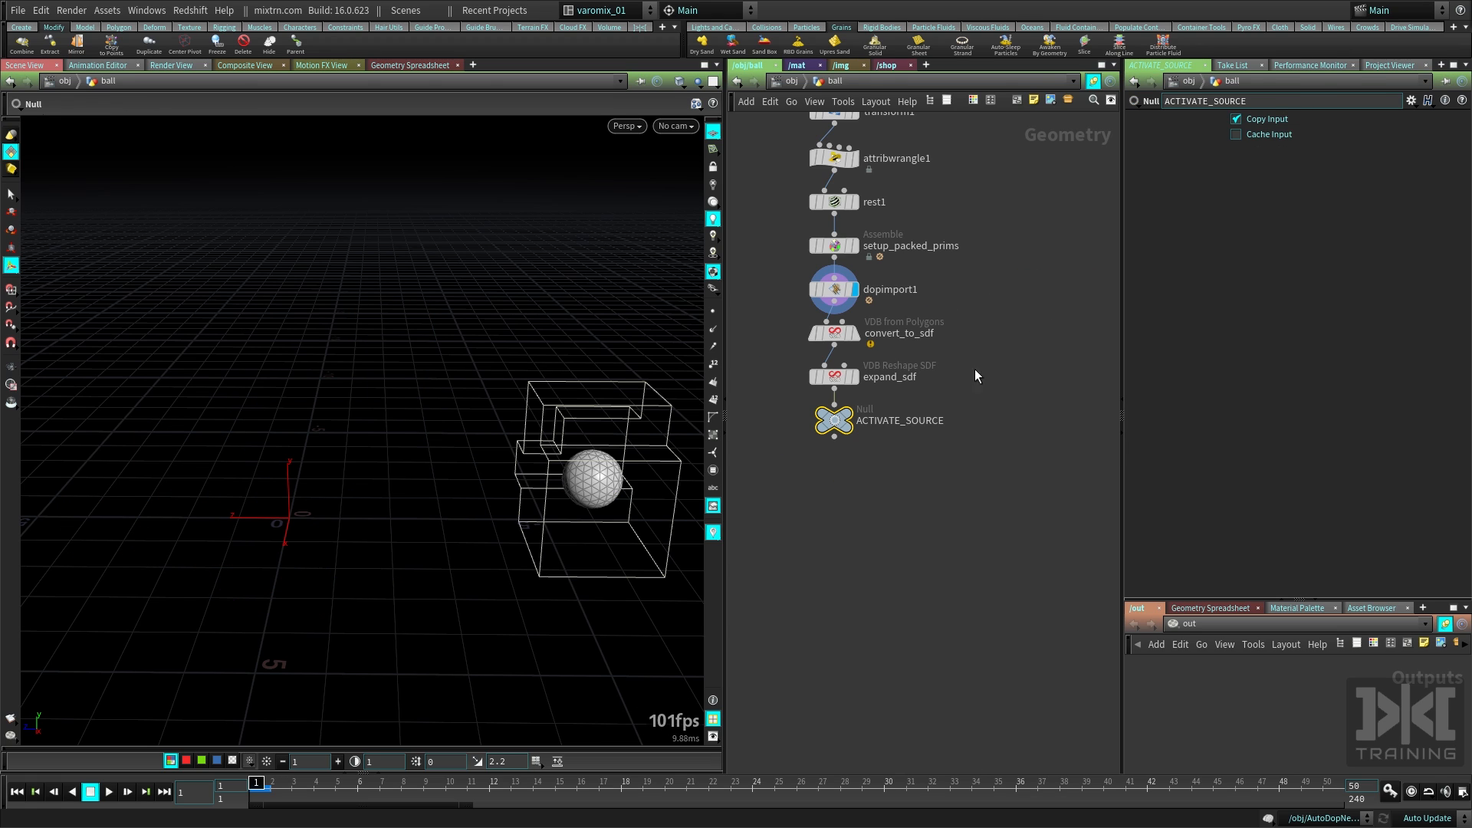
middle_drag(959, 364, 965, 458)
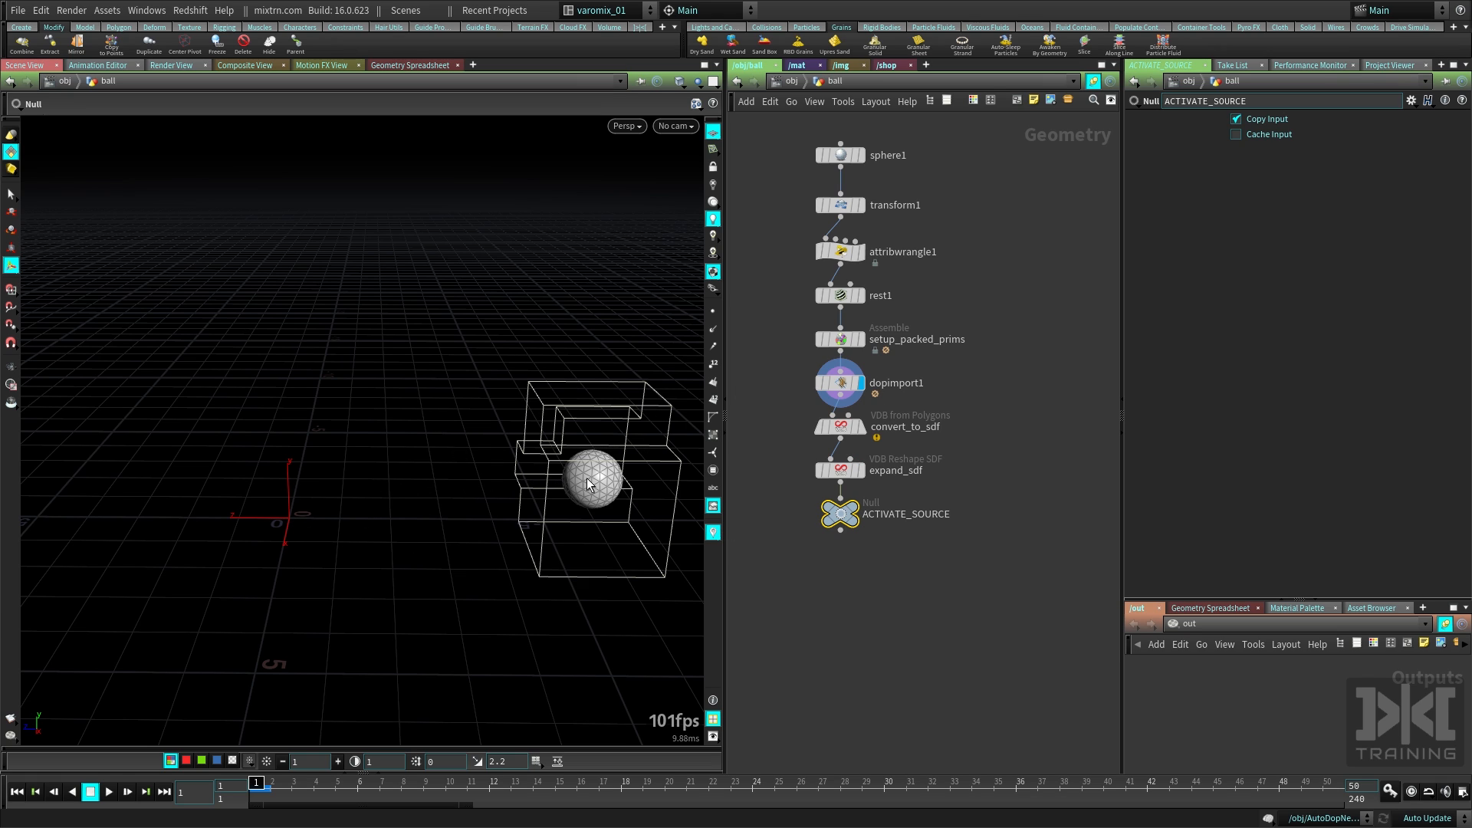
key(u)
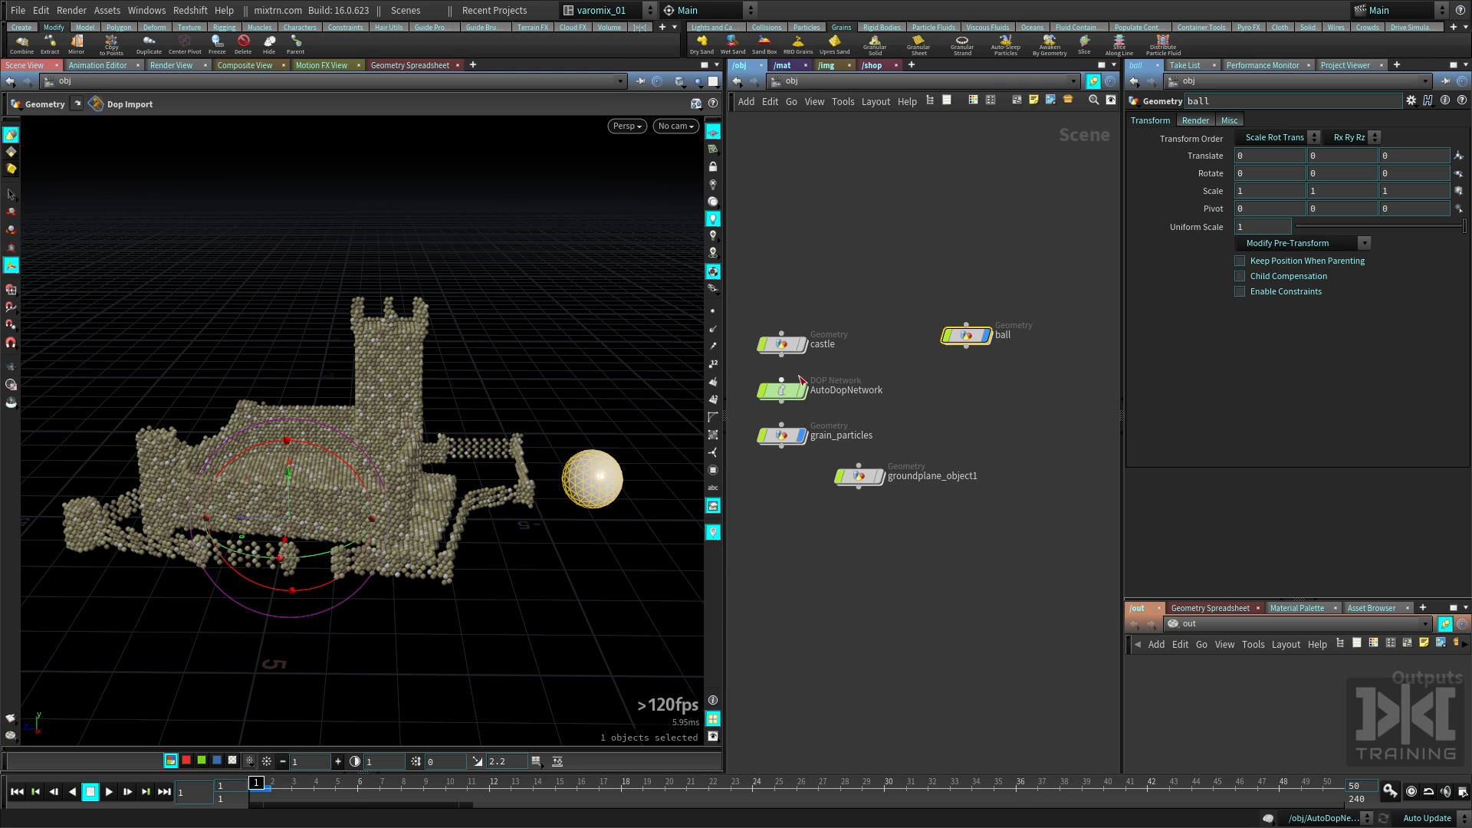
In the grain_particles network, add a second field to import on import_grain with ball as its object
double_click(781, 435)
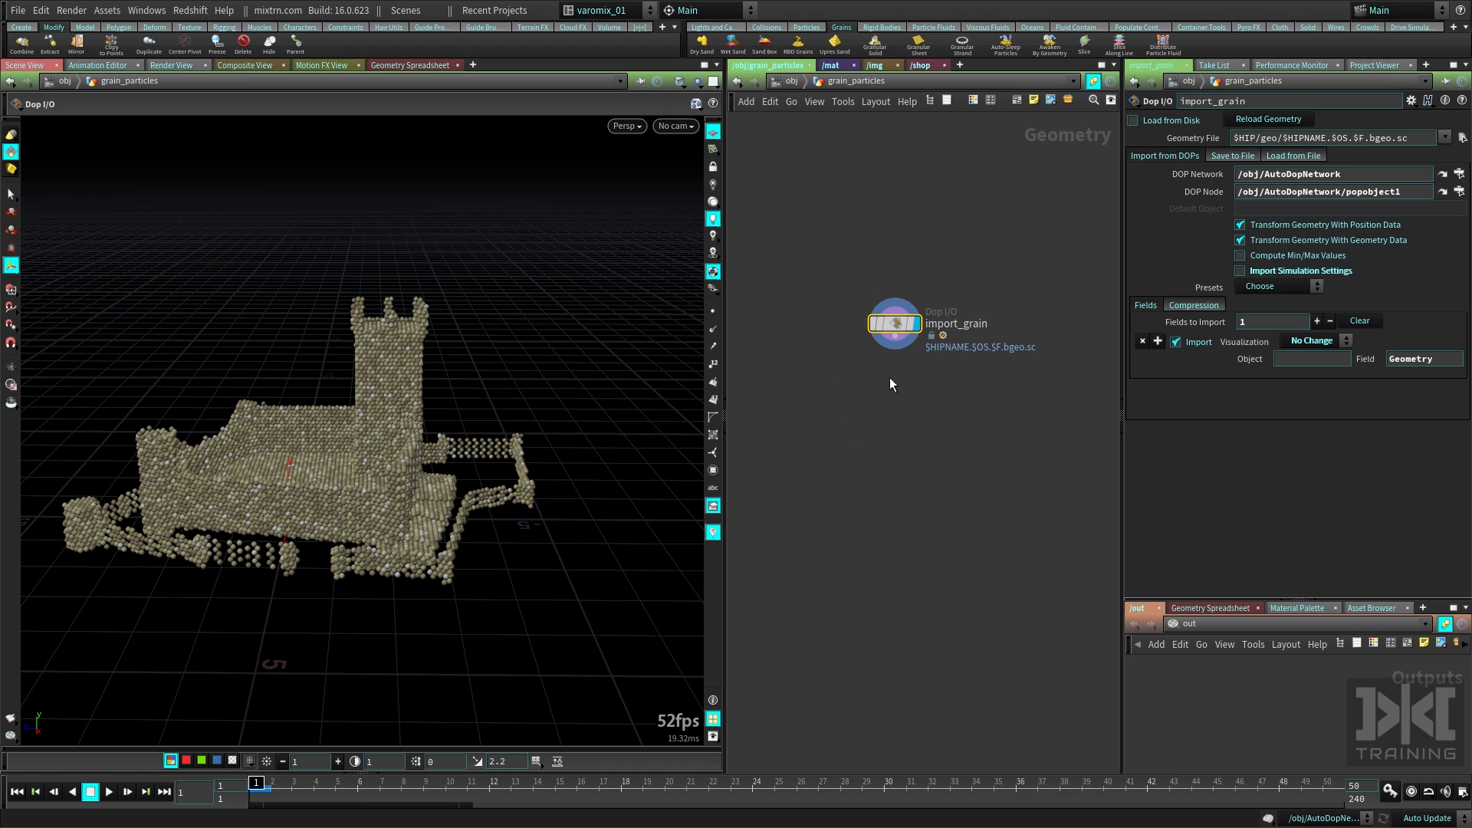
click(1143, 341)
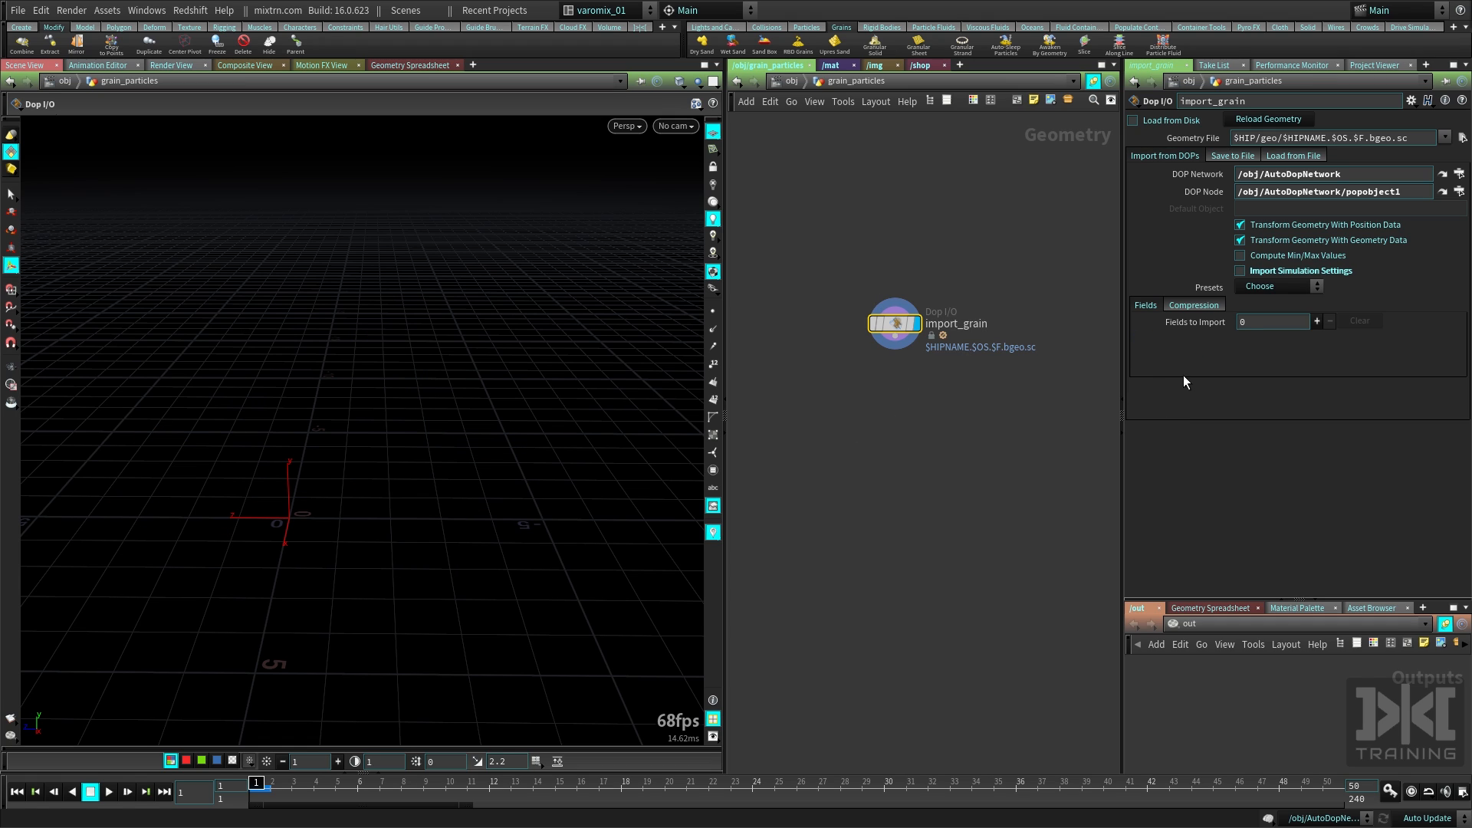
key(ctrl+z)
click(1158, 341)
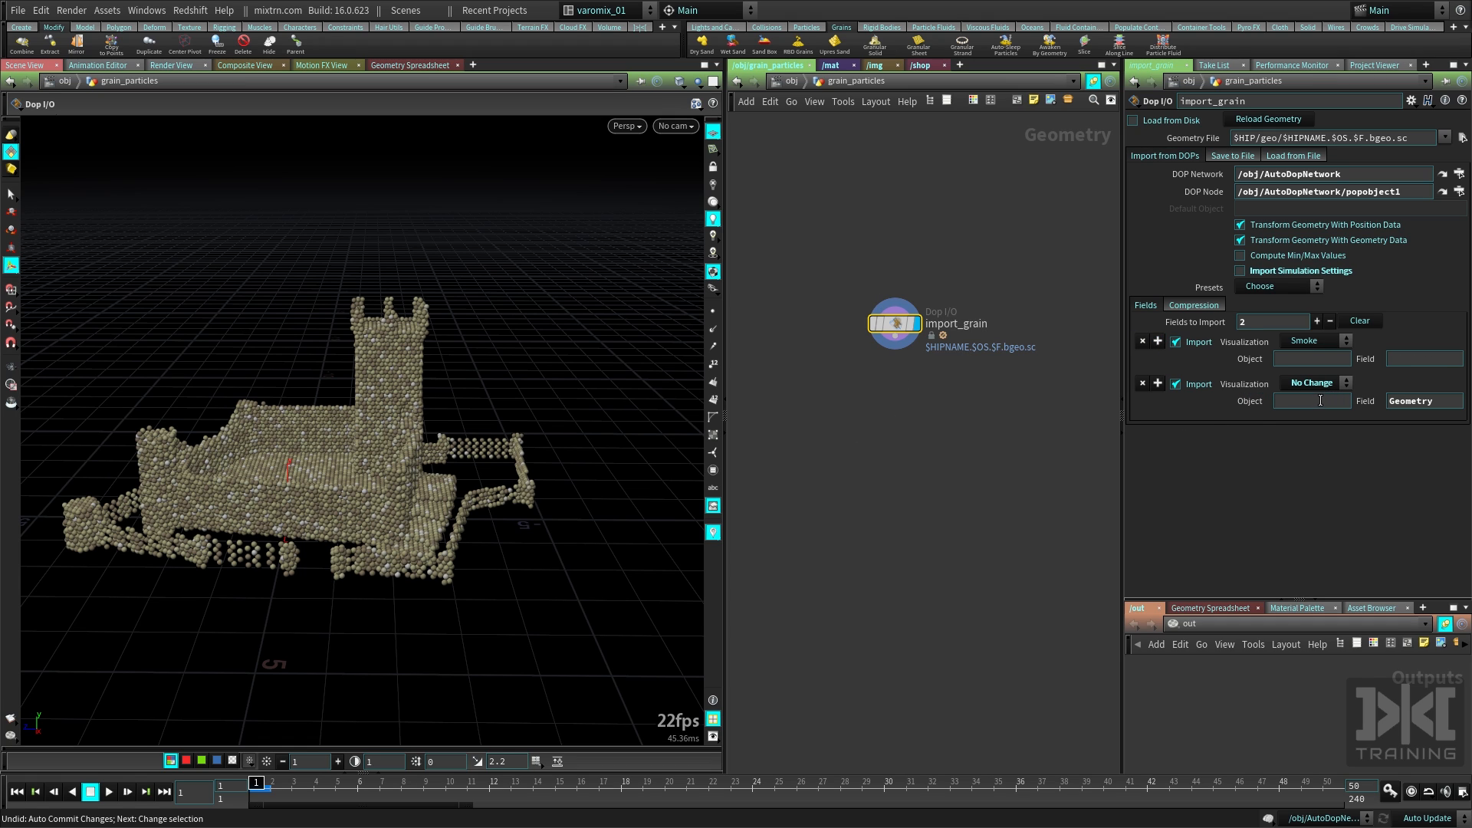
click(1320, 360)
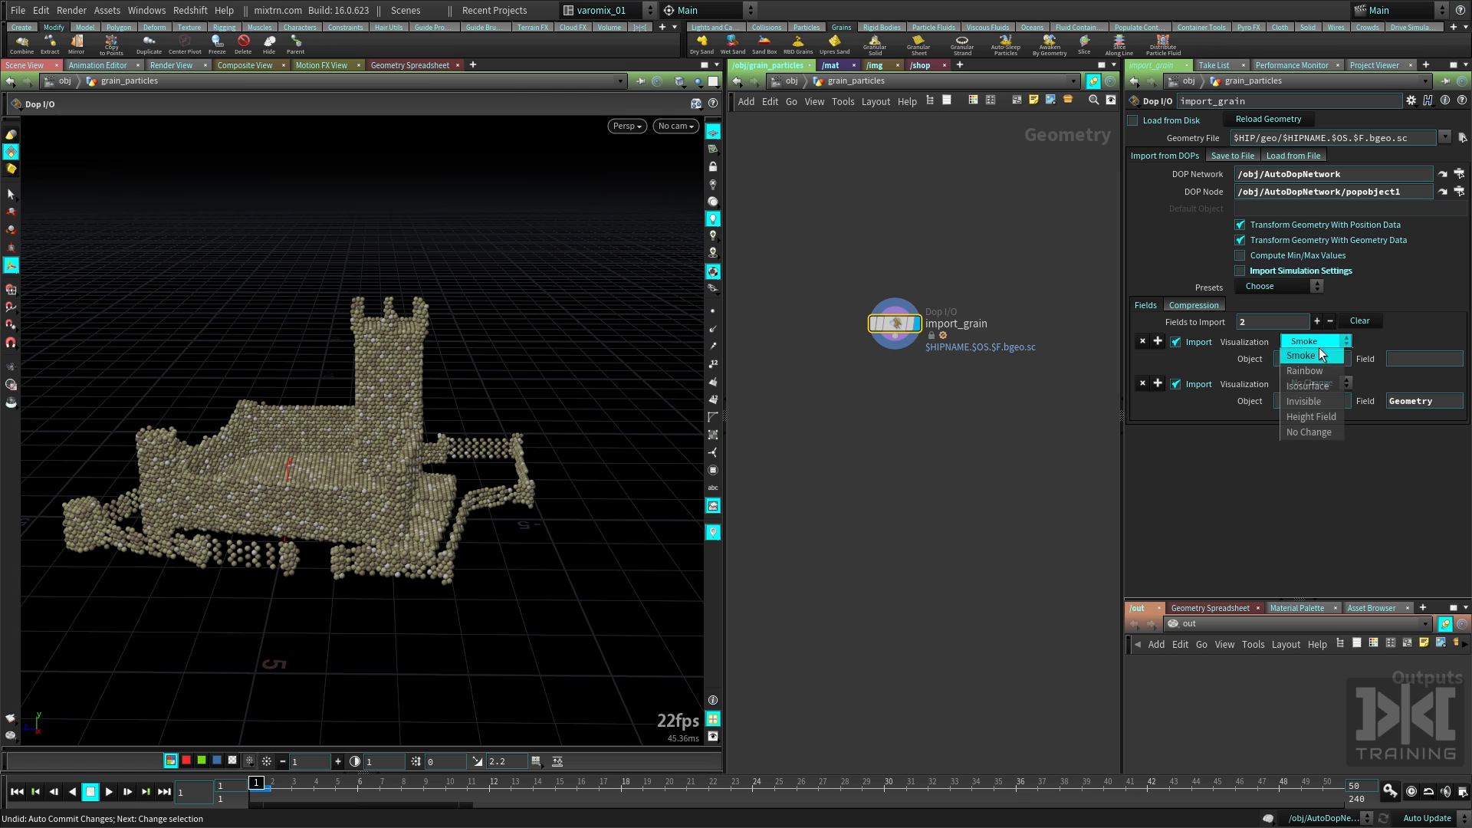
key(Escape)
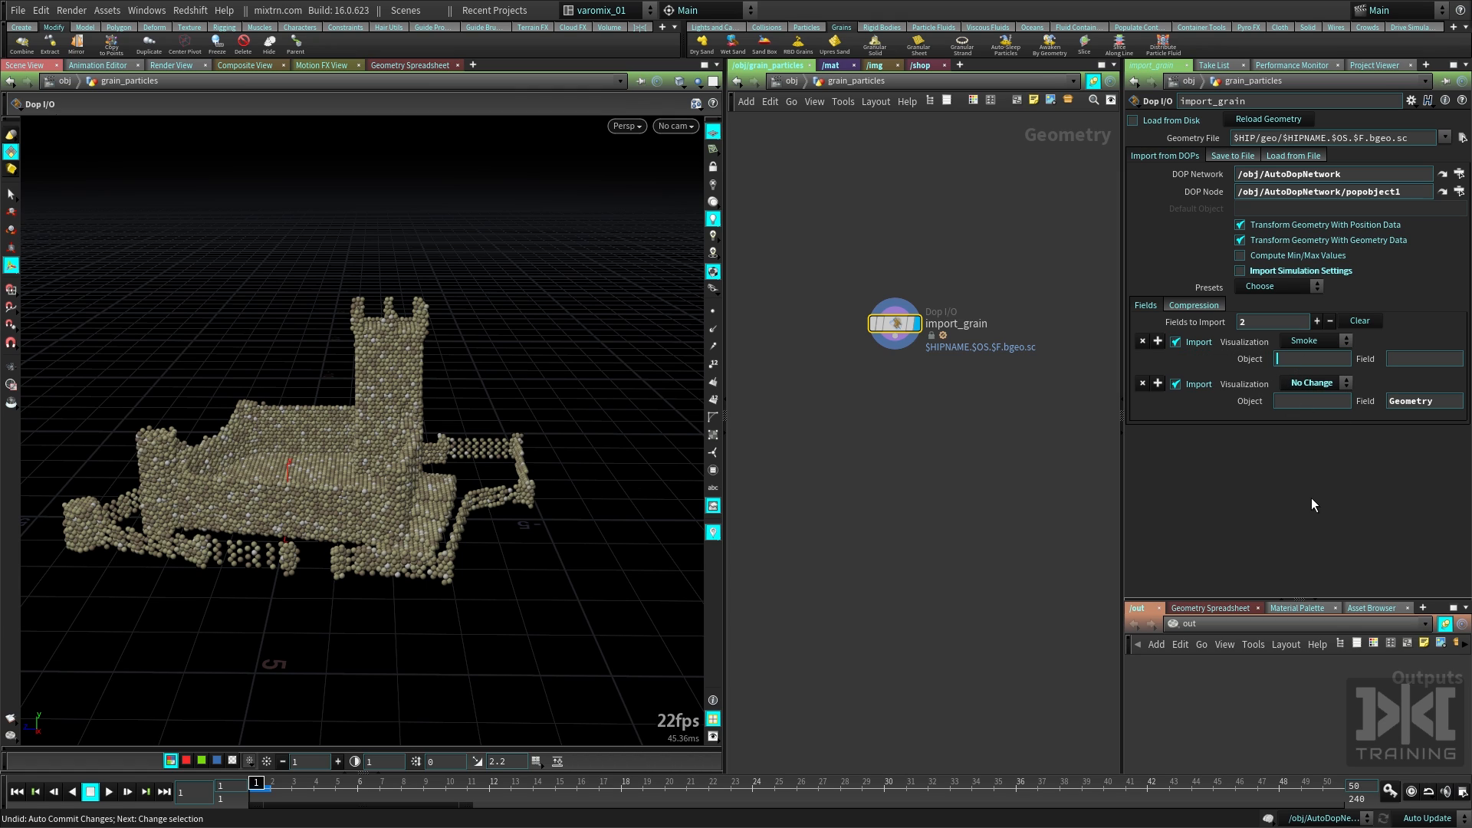
text(ball)
key(Return)
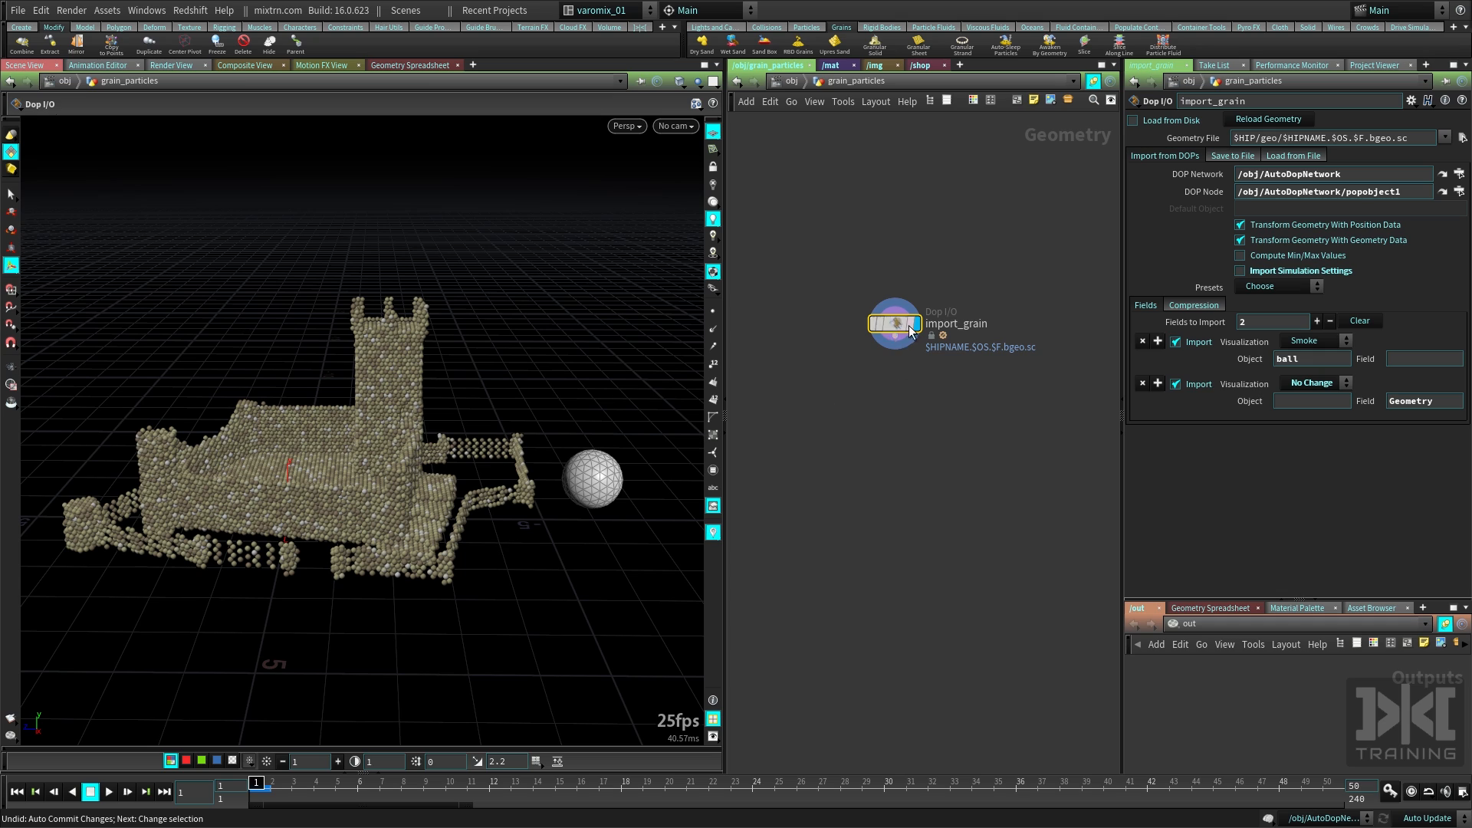
Show the Save to File settings of import_grain and inspect the castle grains and ball from several angles
drag(911, 331, 902, 327)
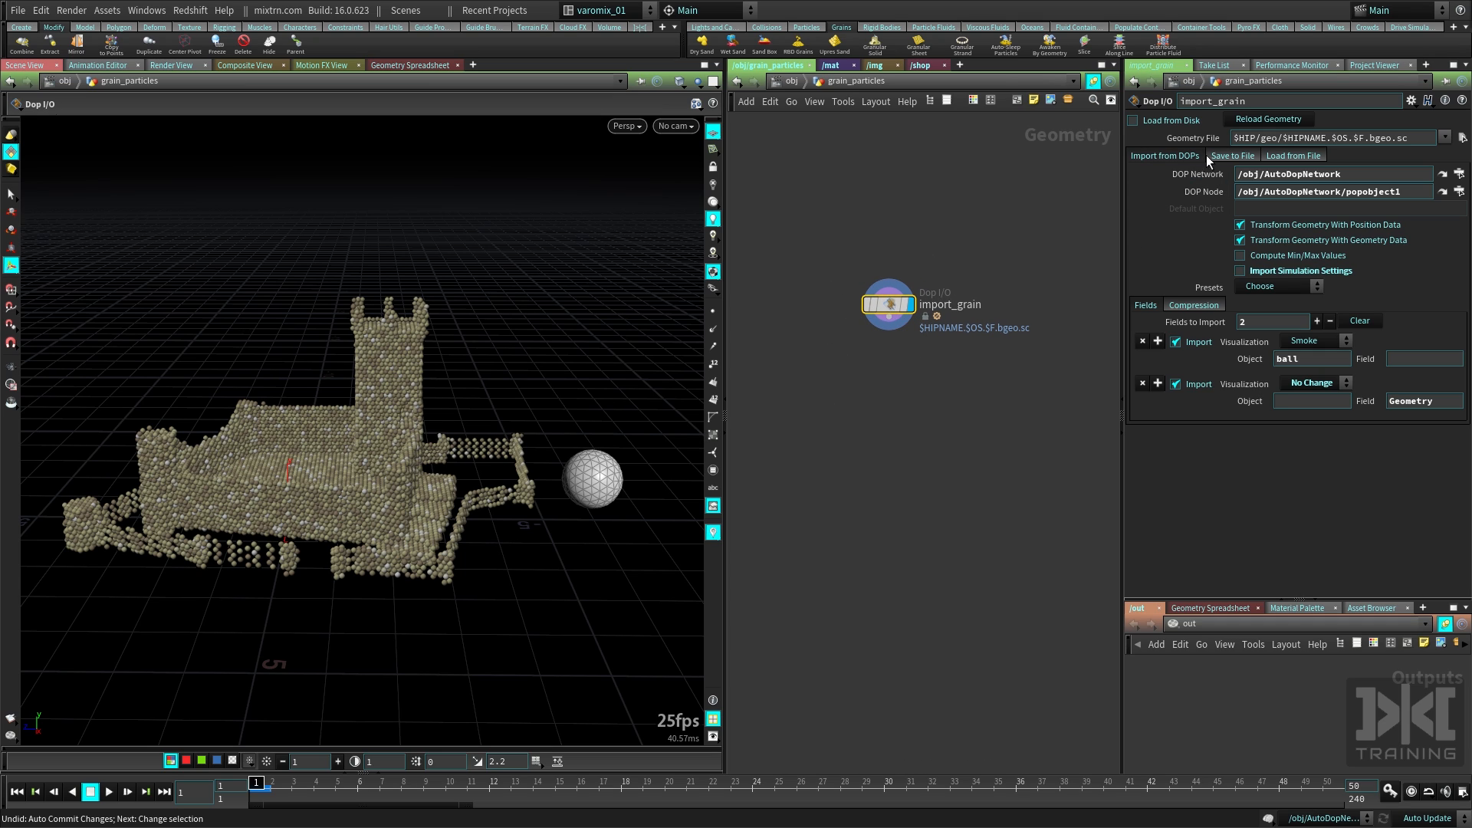
click(1225, 156)
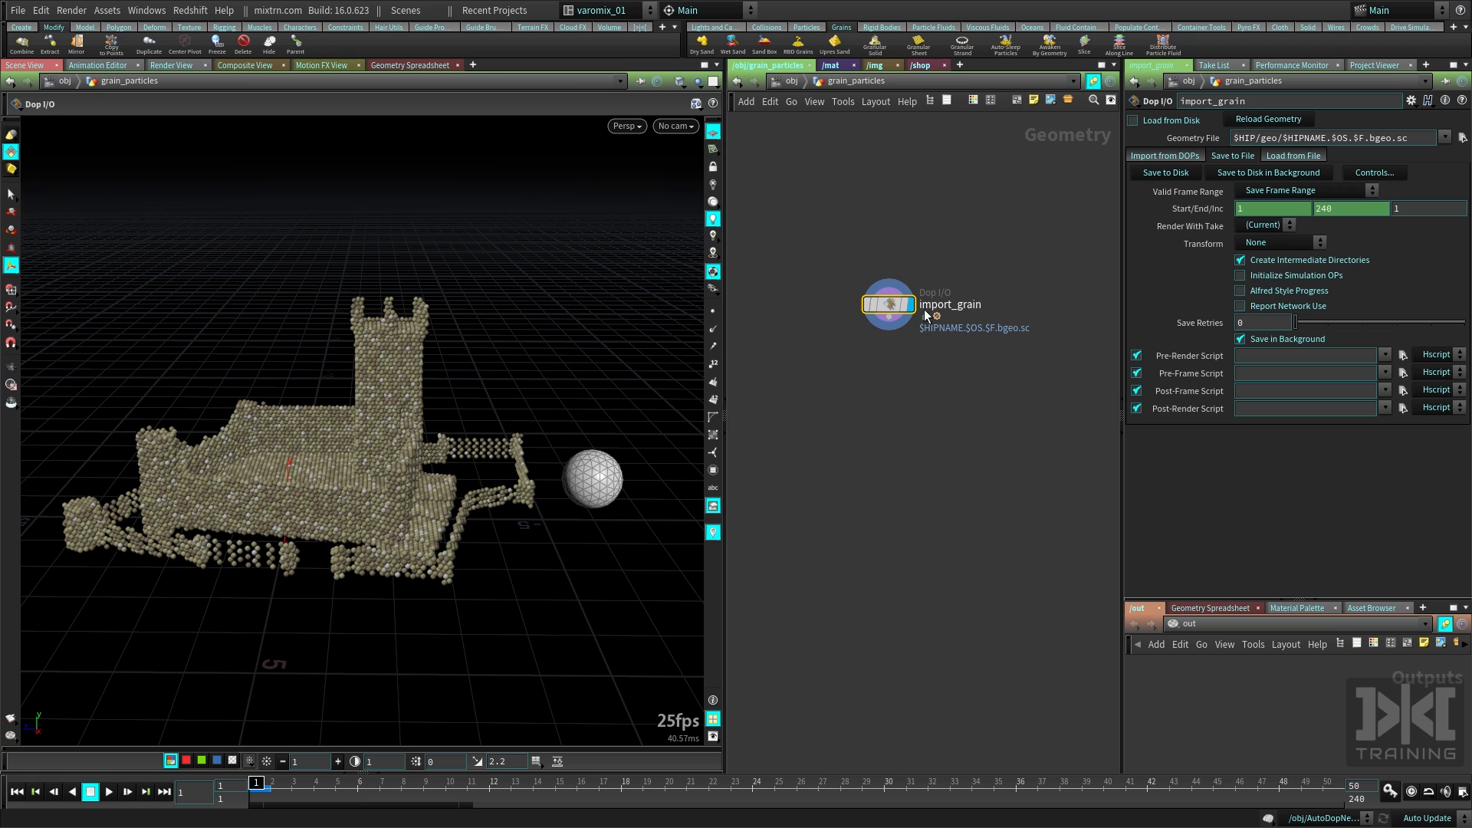
drag(886, 303, 896, 325)
middle_click(905, 340)
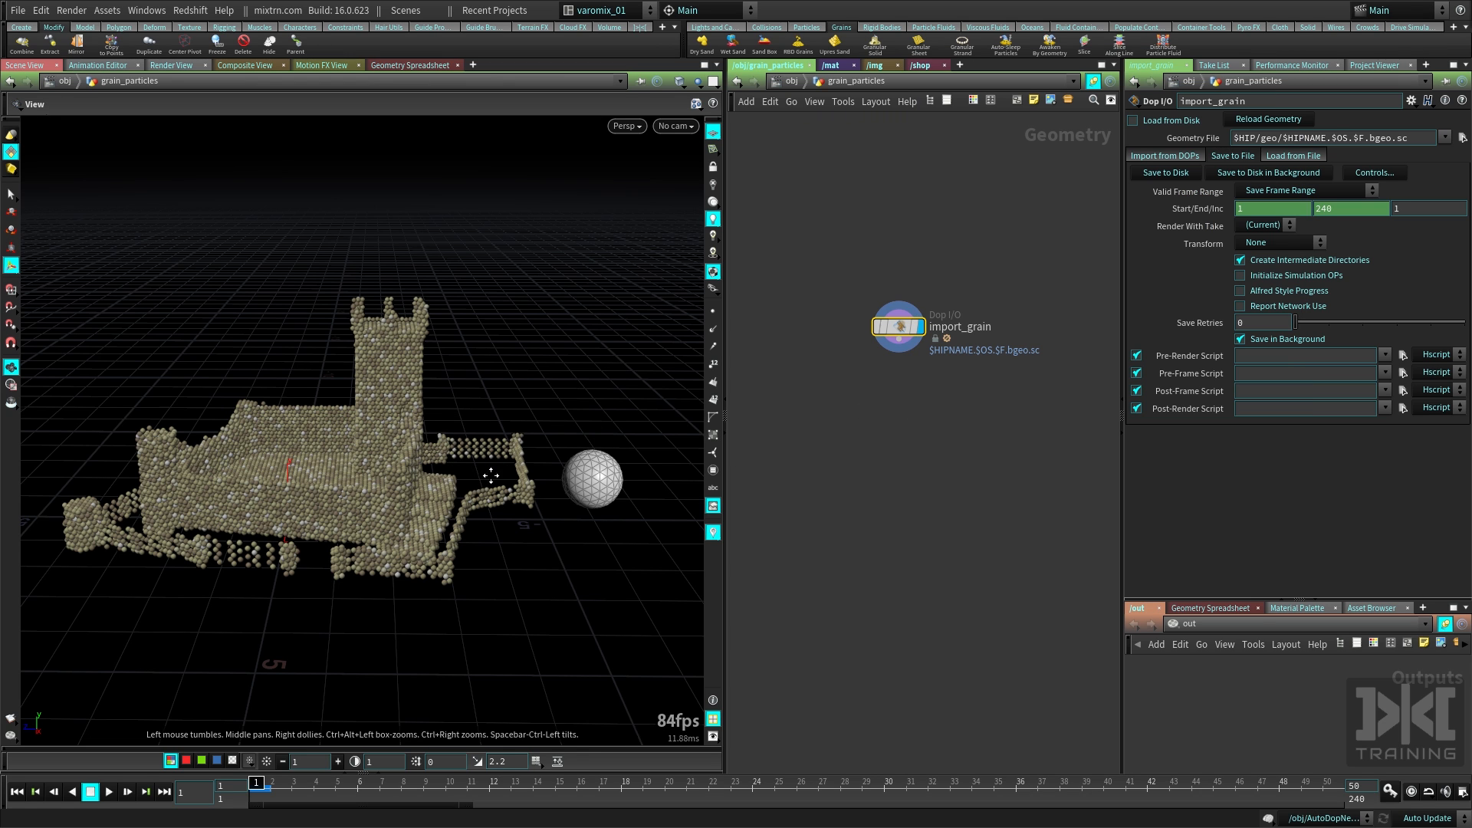
alt+drag(493, 477, 334, 523)
drag(901, 326, 901, 347)
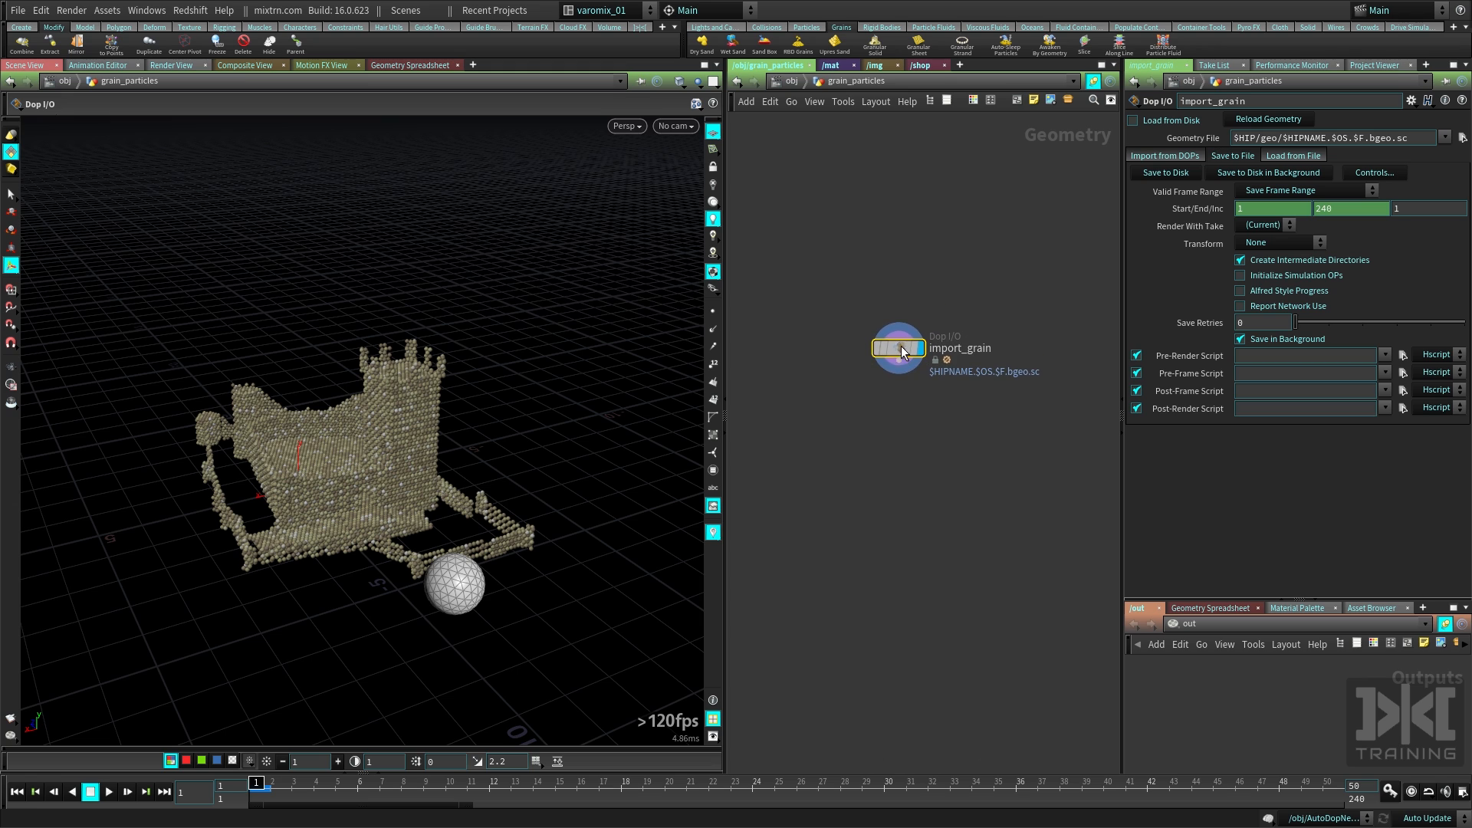
alt+drag(361, 536, 319, 459)
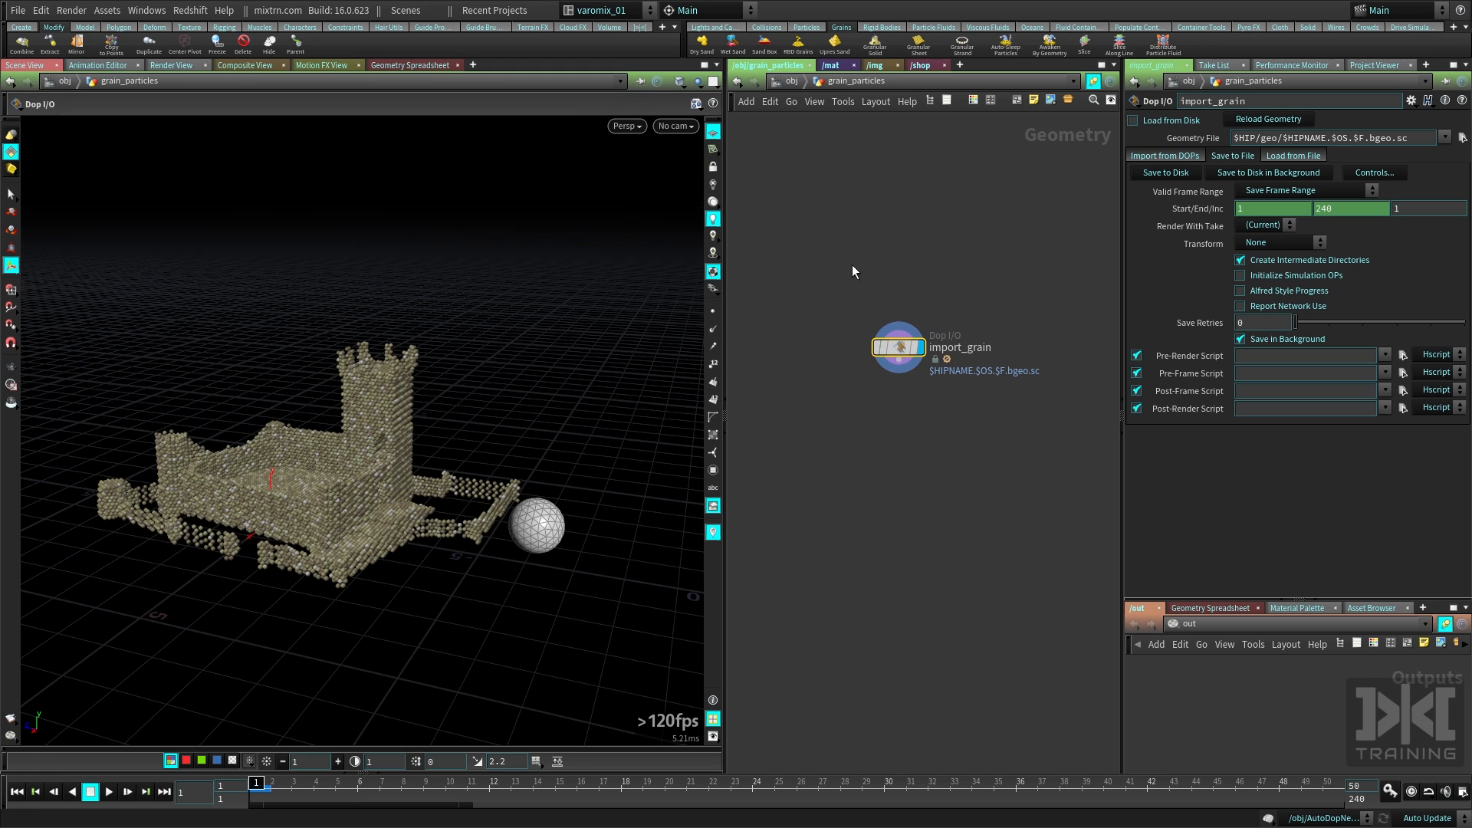
drag(898, 347, 889, 329)
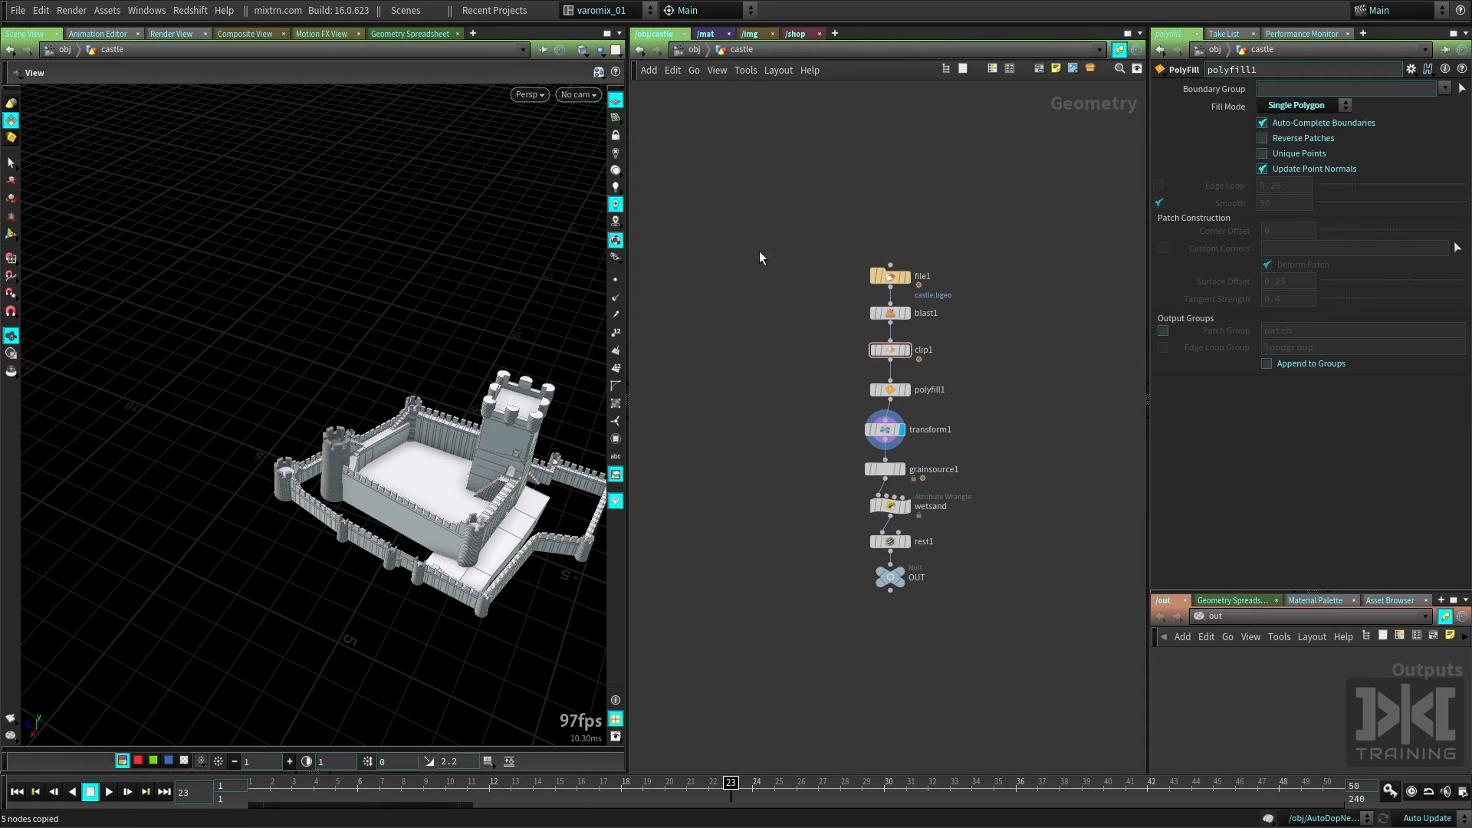
In the finished scene, open the grain_particles network and examine the cached SandTest02 grains loaded by import_grain
click(694, 50)
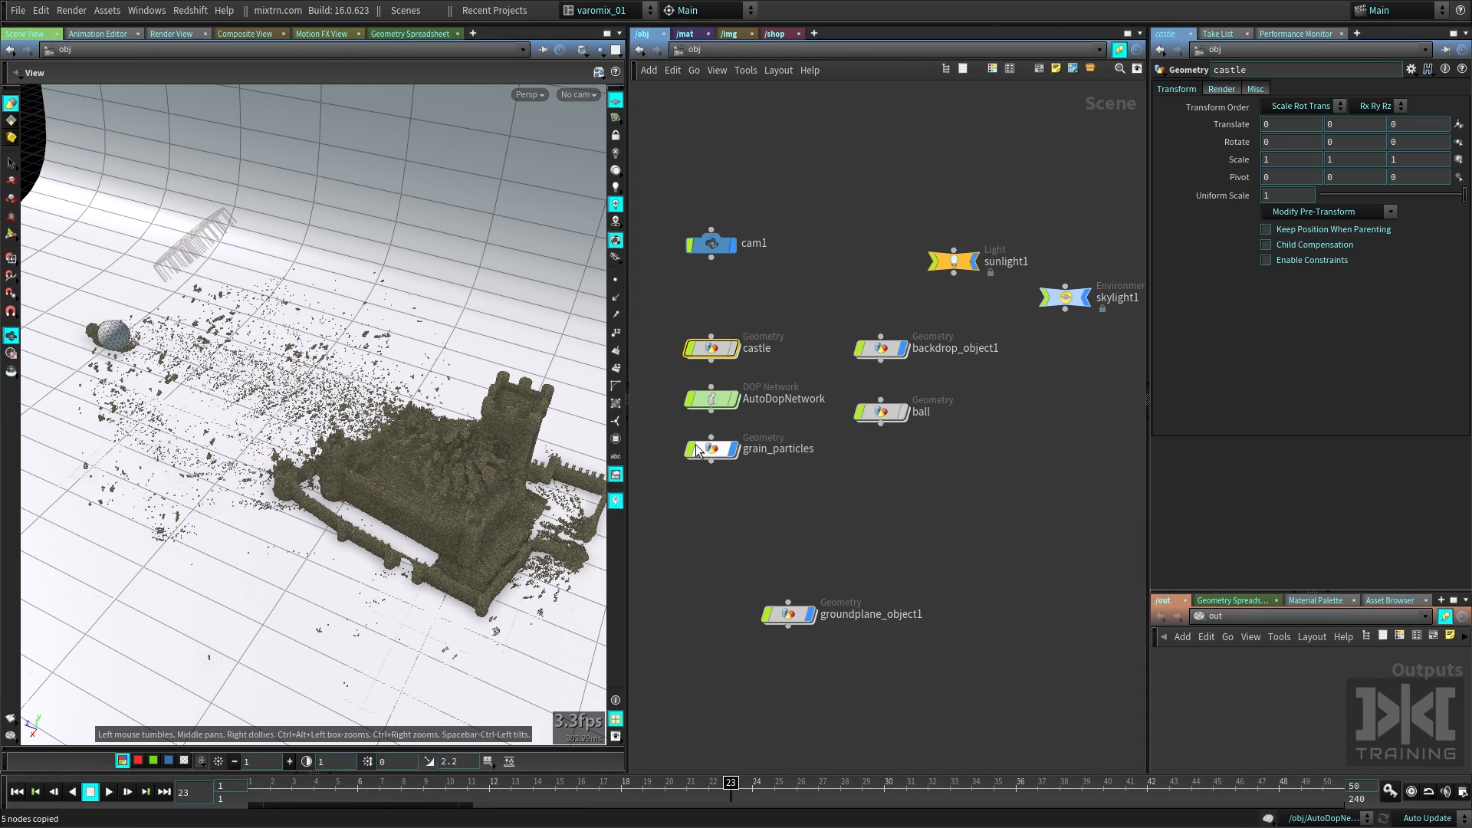
double_click(709, 448)
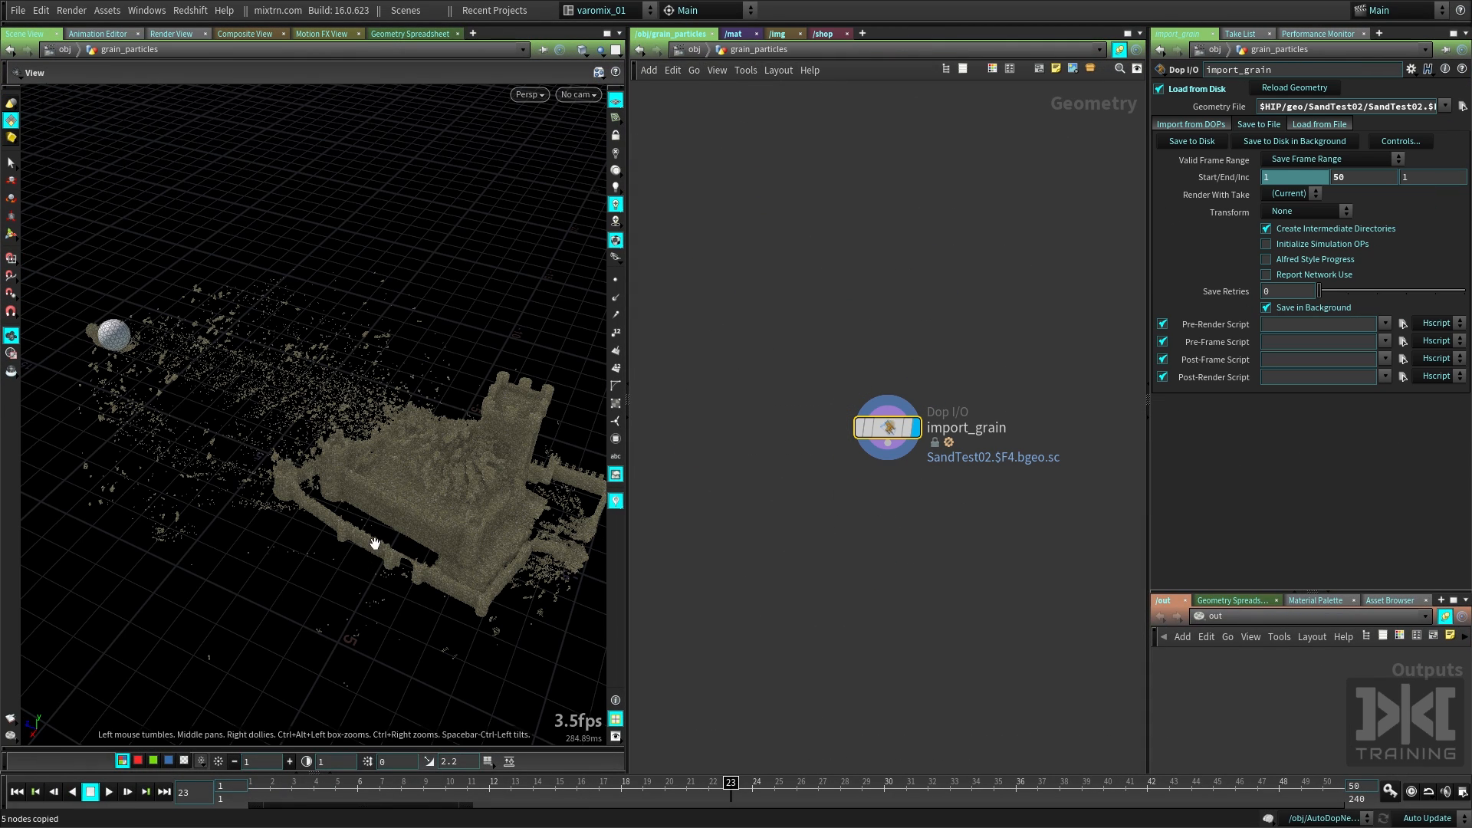
middle_drag(337, 516, 316, 522)
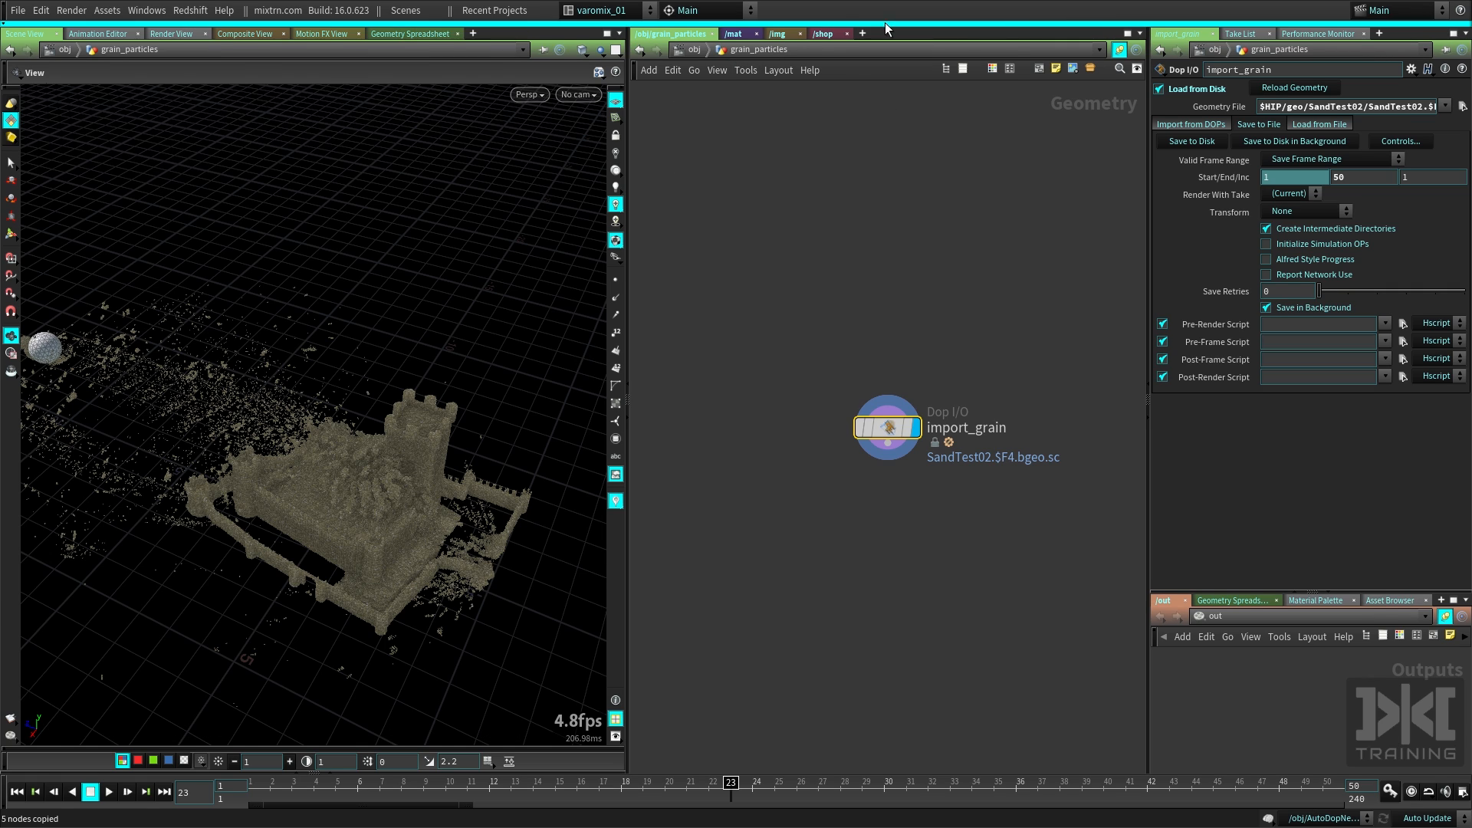
Reveal the Grains tools, go up to the object level and apply Upres Sand to the grain_particles object
click(885, 24)
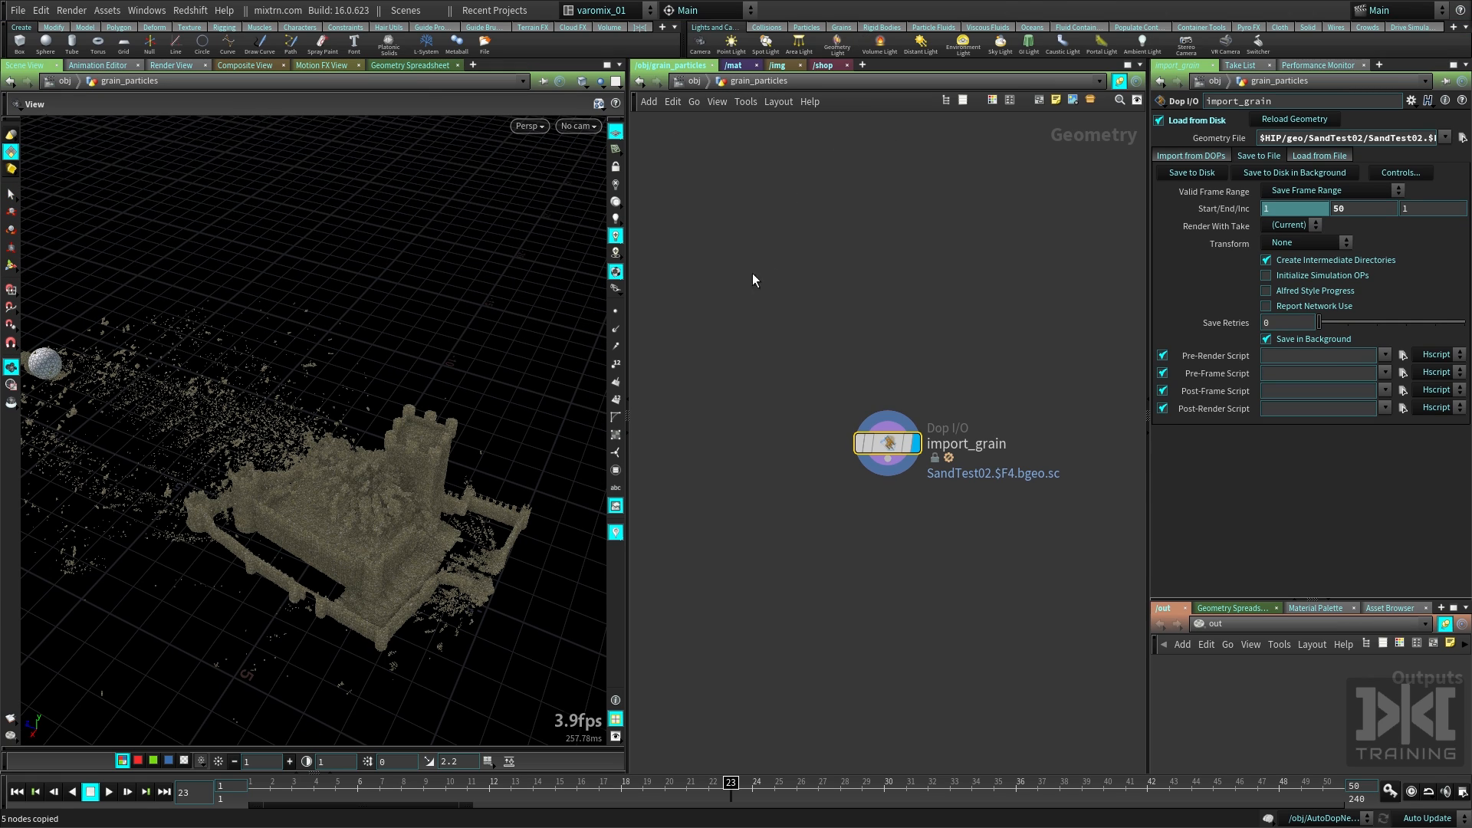
click(842, 27)
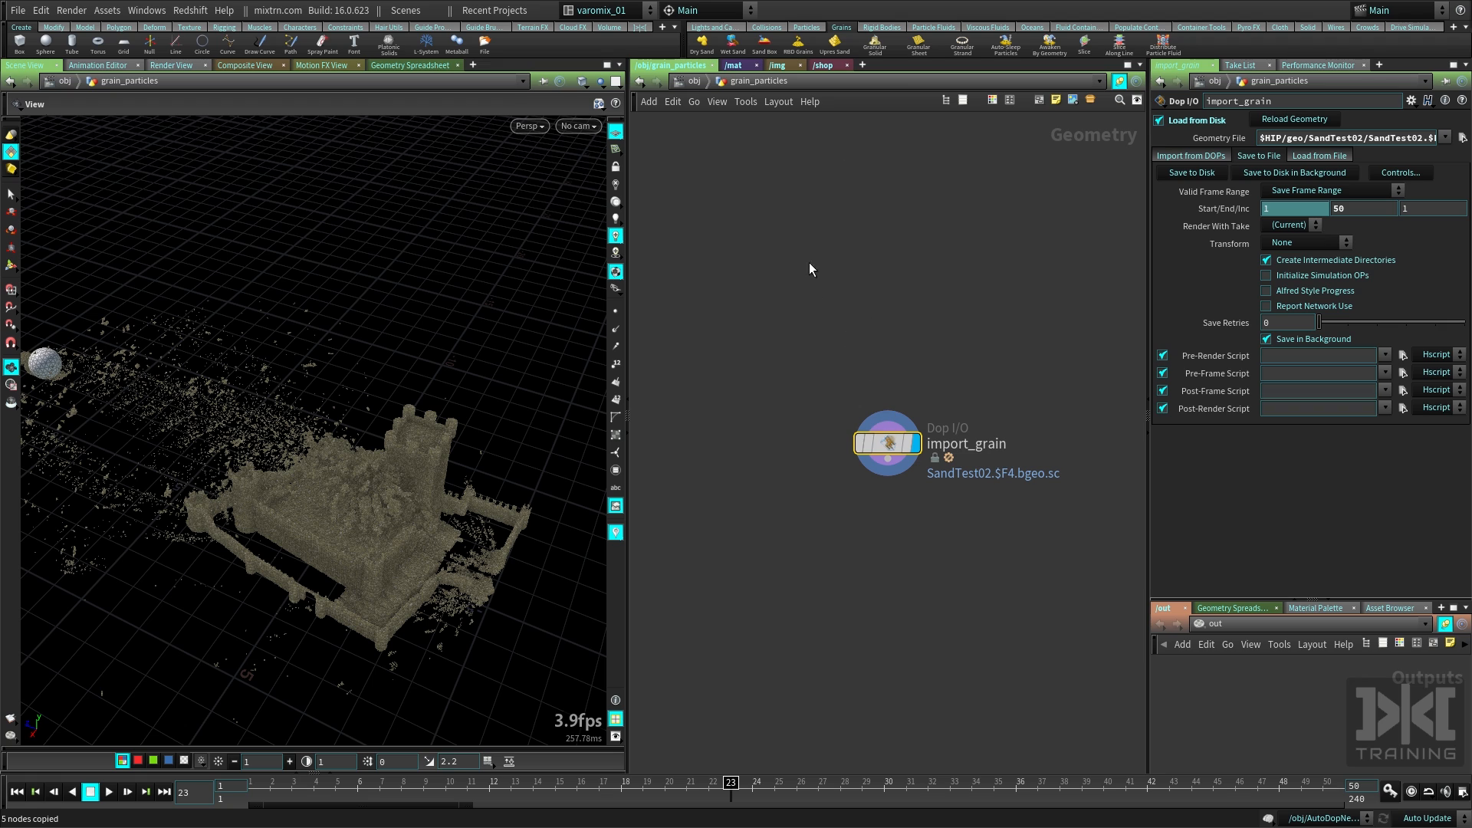
key(u)
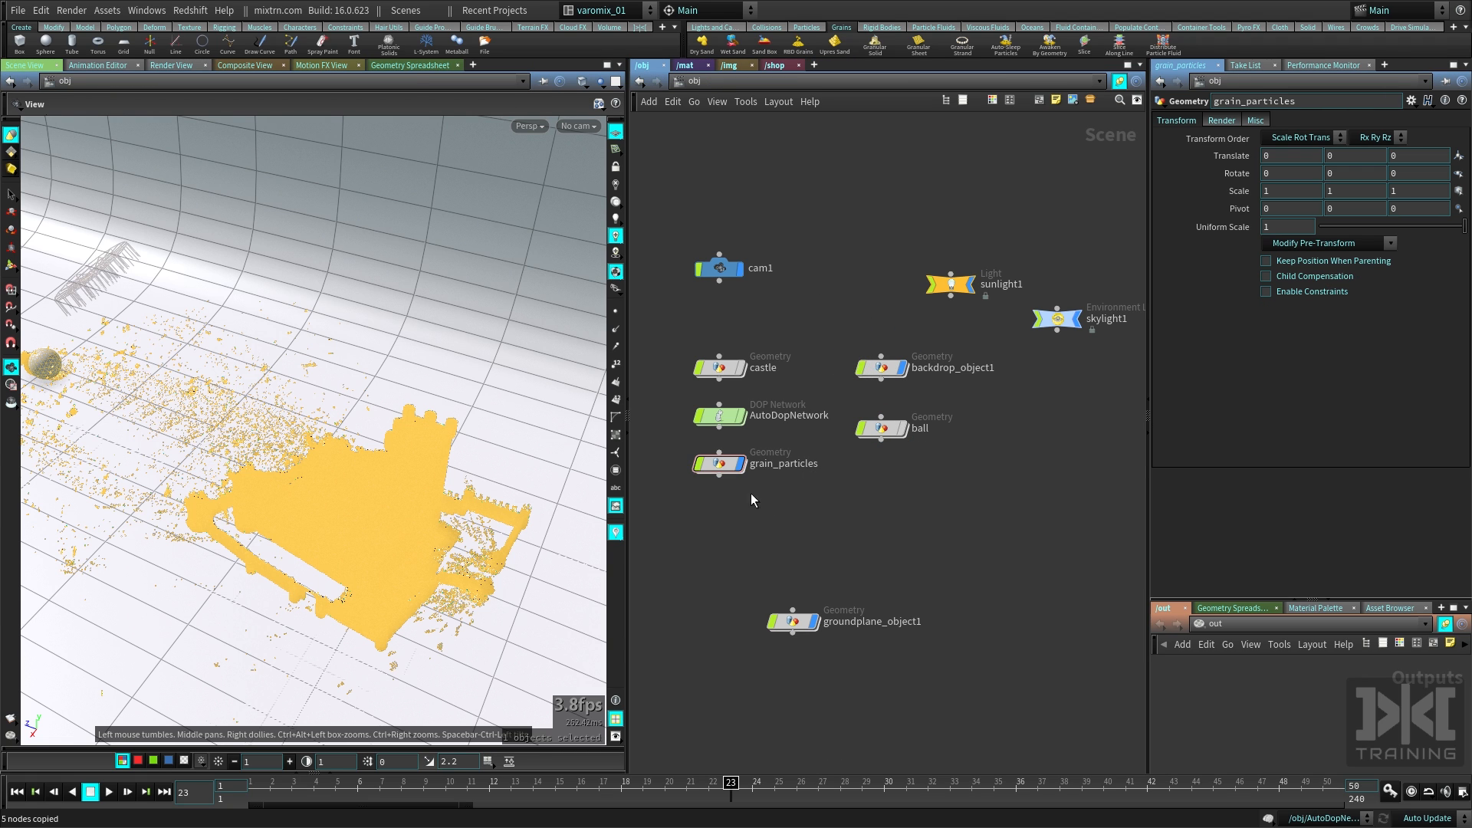
click(735, 464)
click(834, 46)
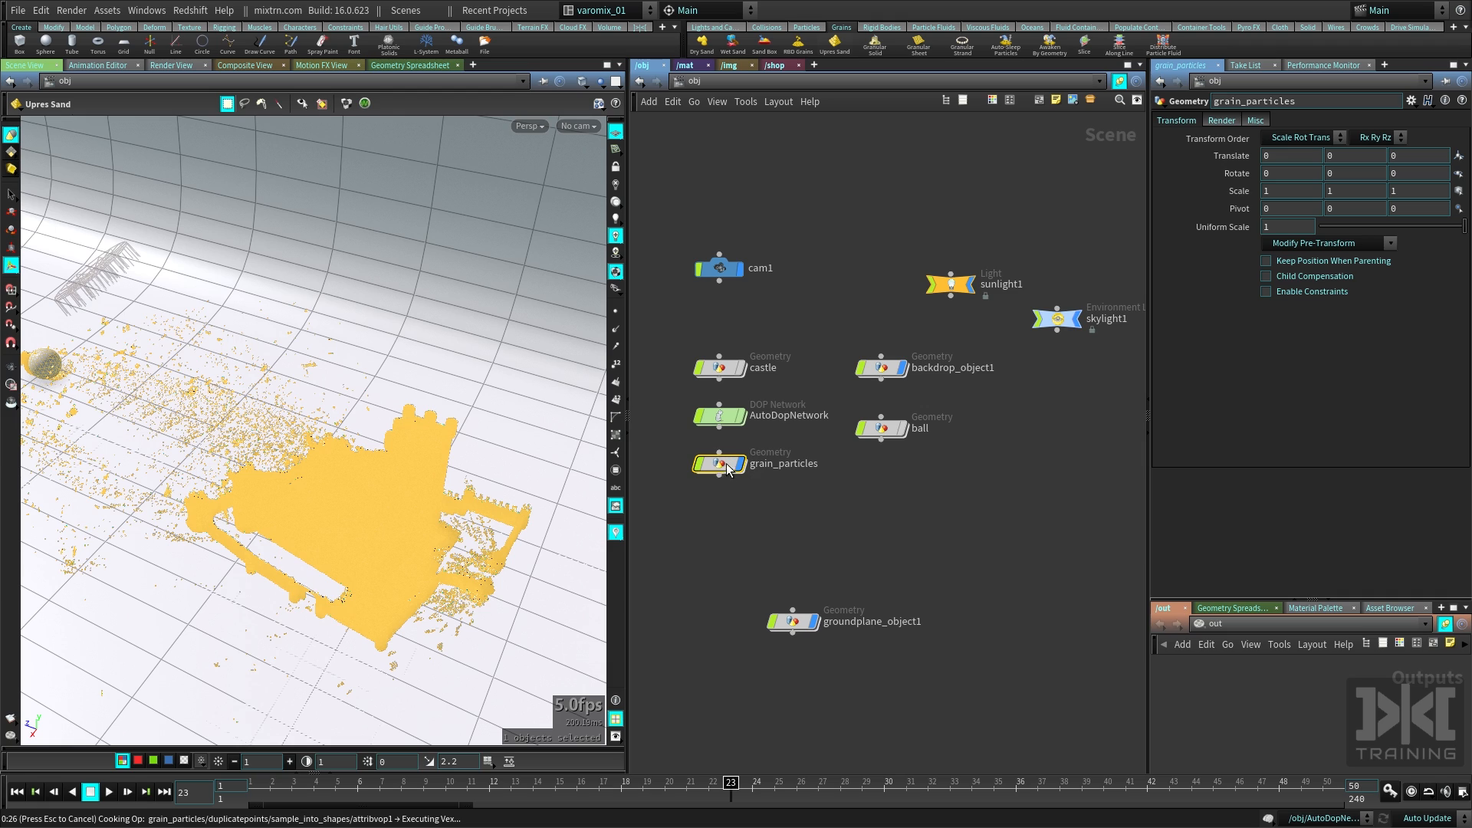
key(ctrl+c)
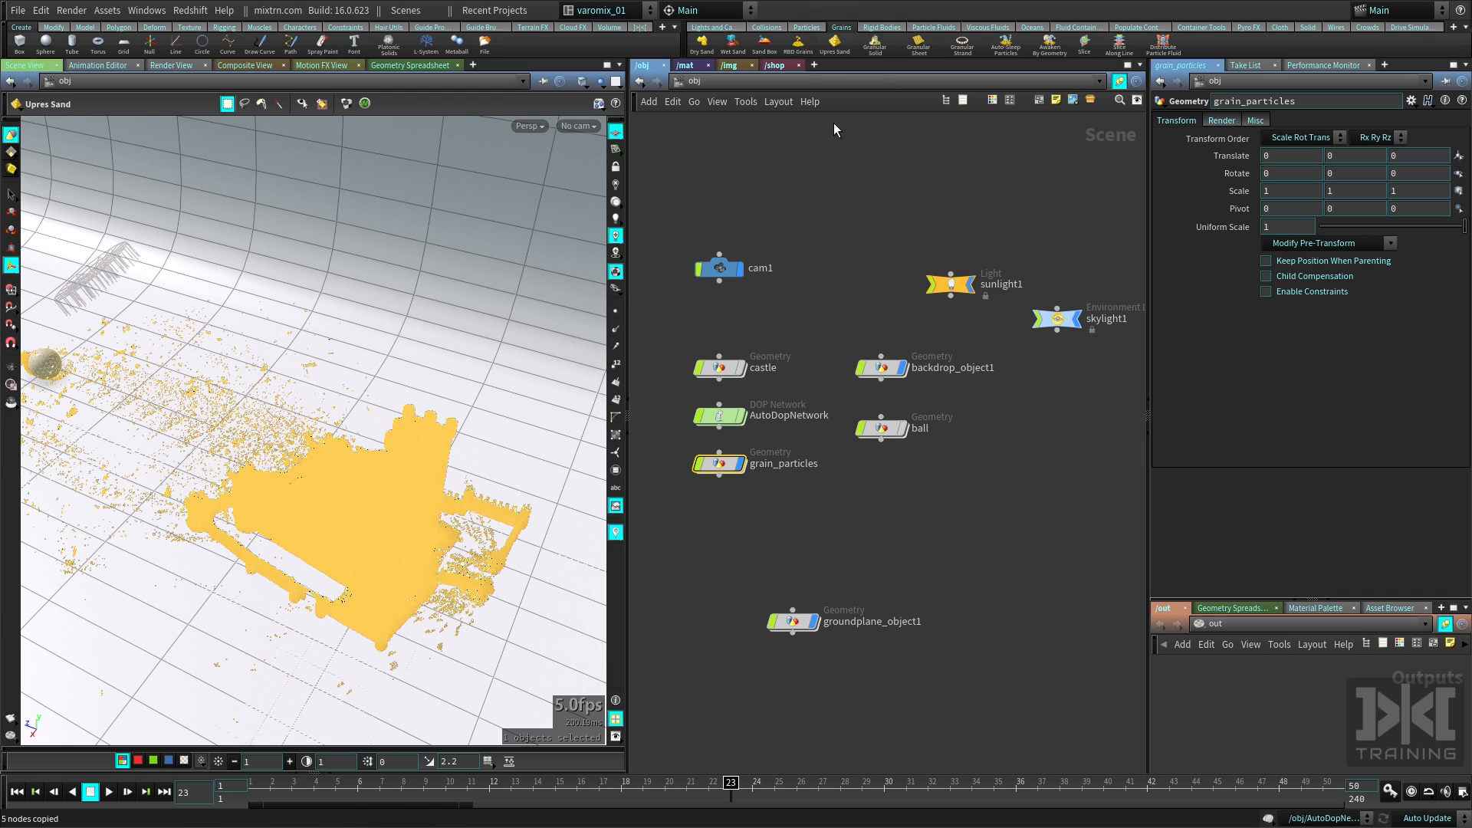
Open the upres network inside grain_particles, display import_grain and examine its original grains up close along with its node info
double_click(721, 463)
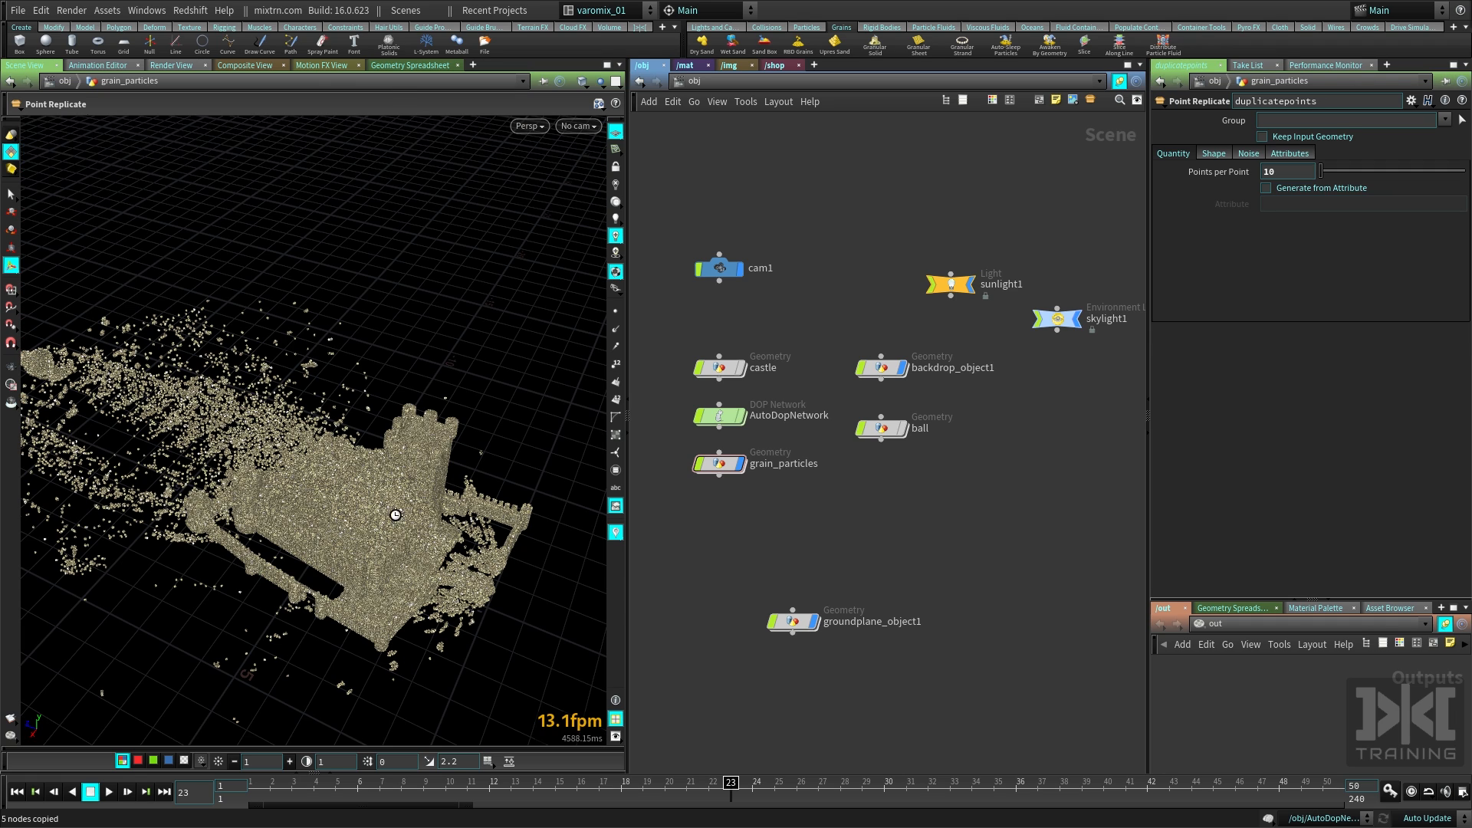
click(724, 470)
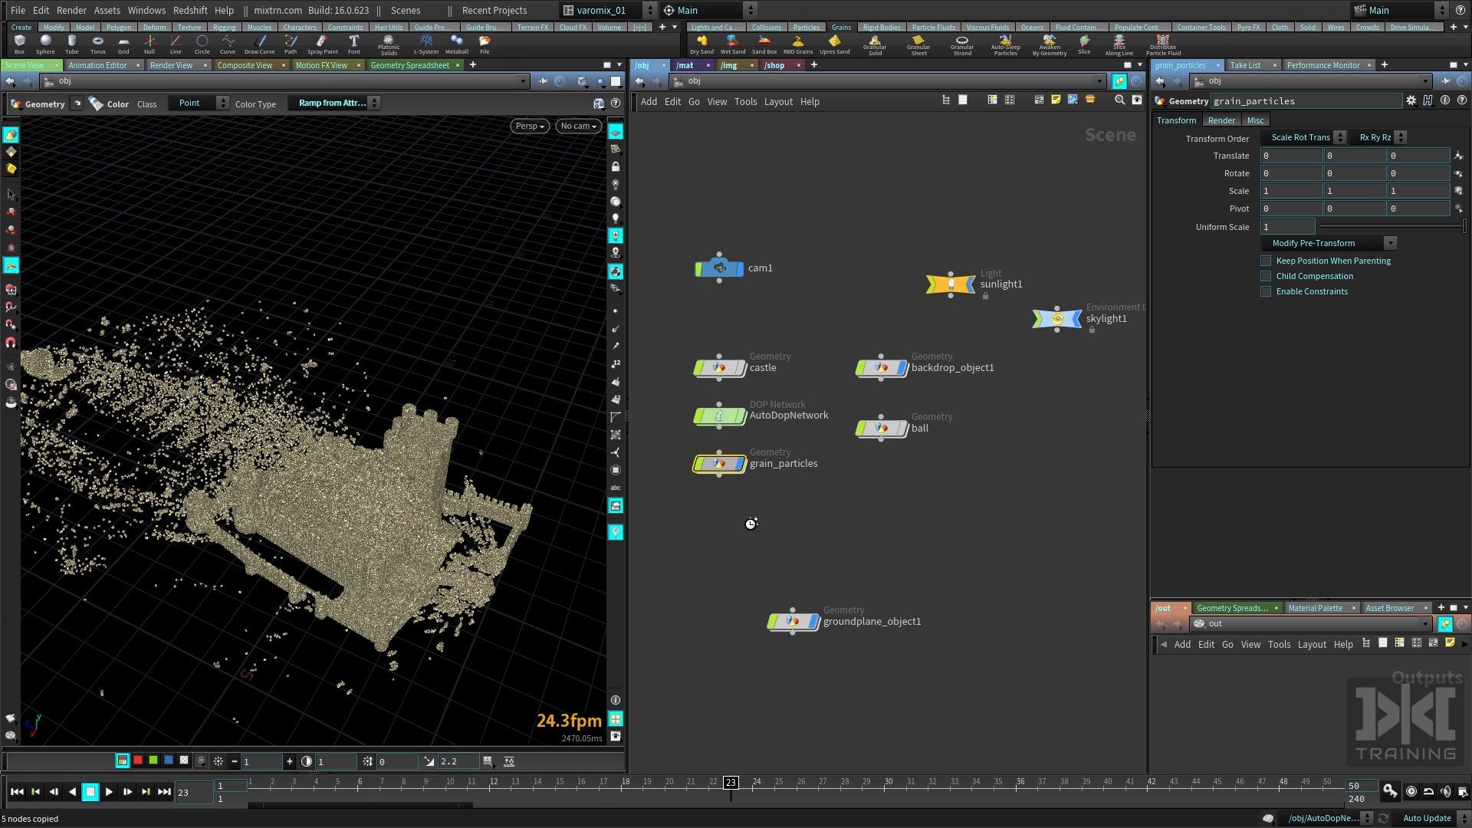
key(Return)
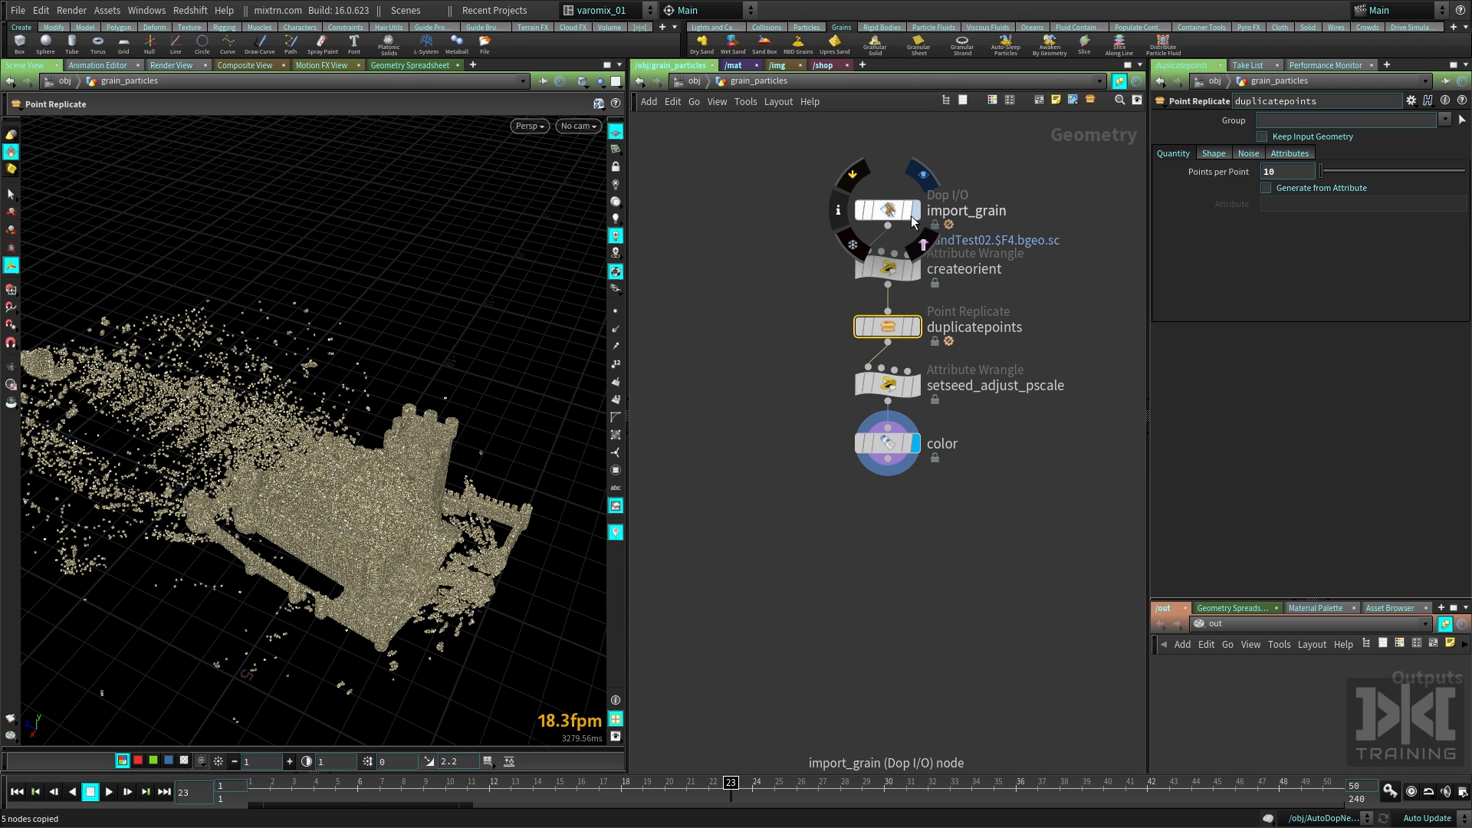
click(914, 210)
click(890, 210)
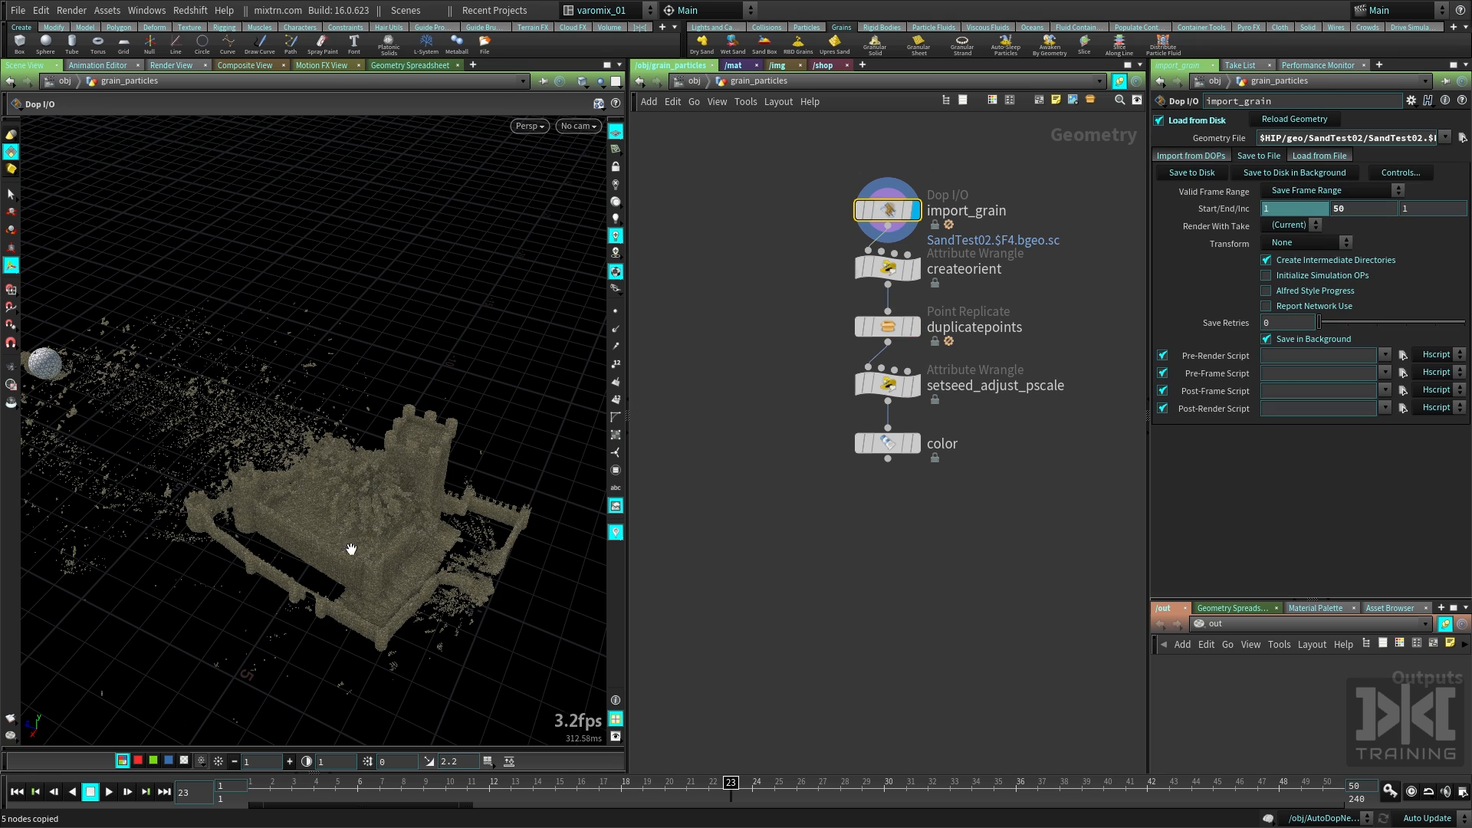
alt+middle_drag(352, 549, 306, 440)
alt+right_drag(289, 509, 457, 480)
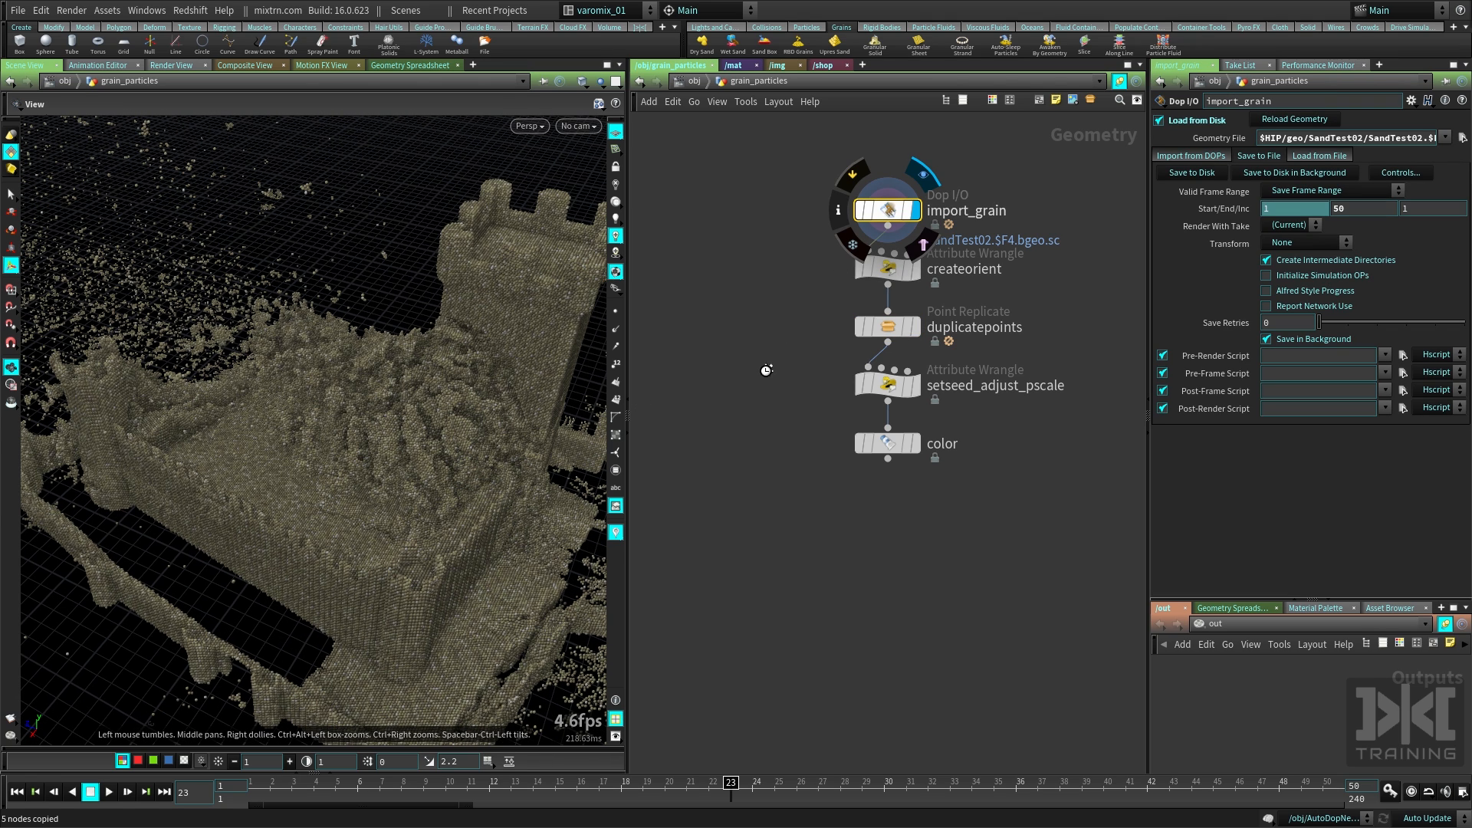
middle_click(891, 220)
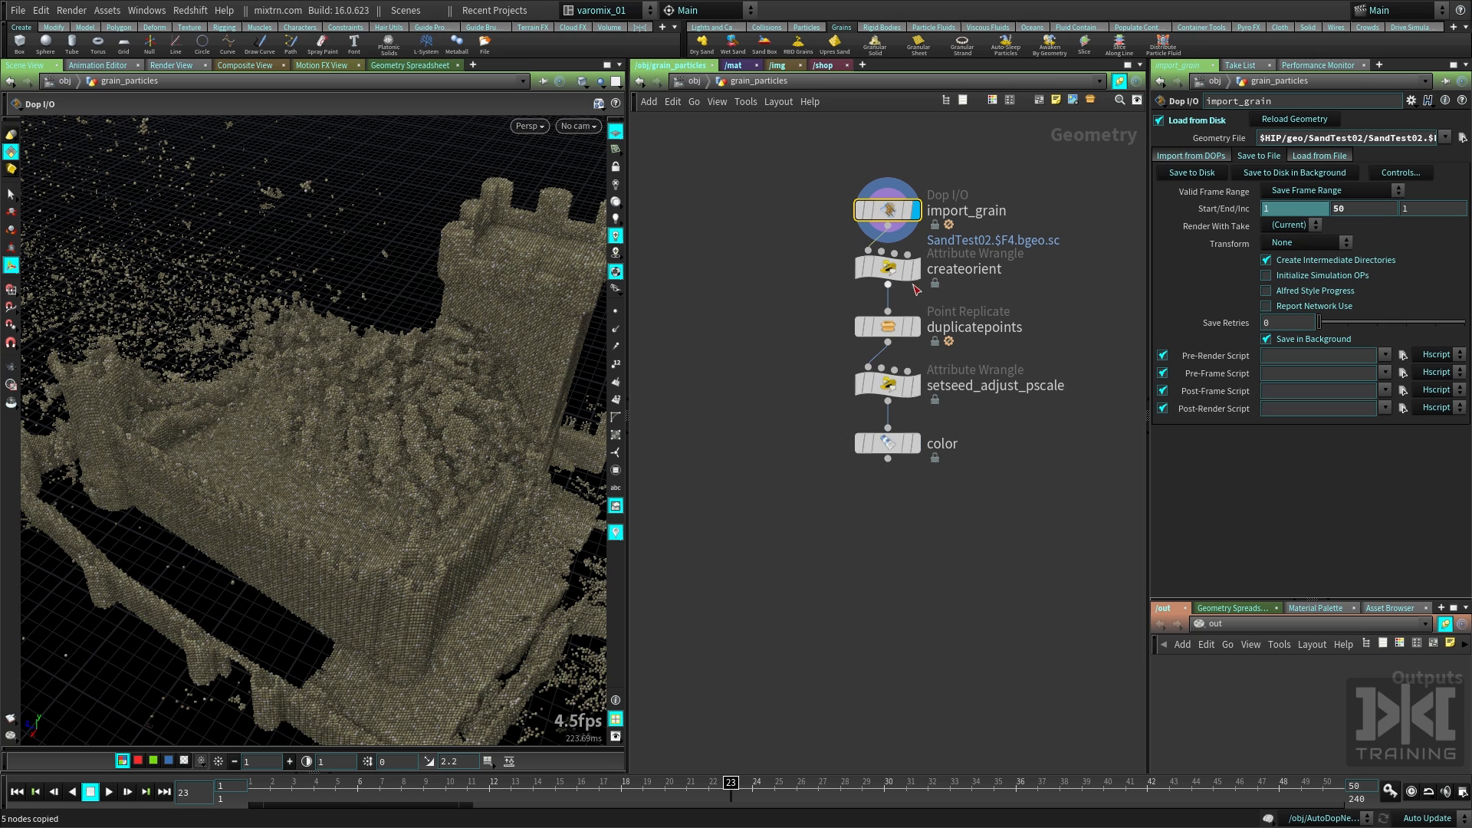
Display the color node at the end of the upres chain and check its point count in the node info
click(922, 412)
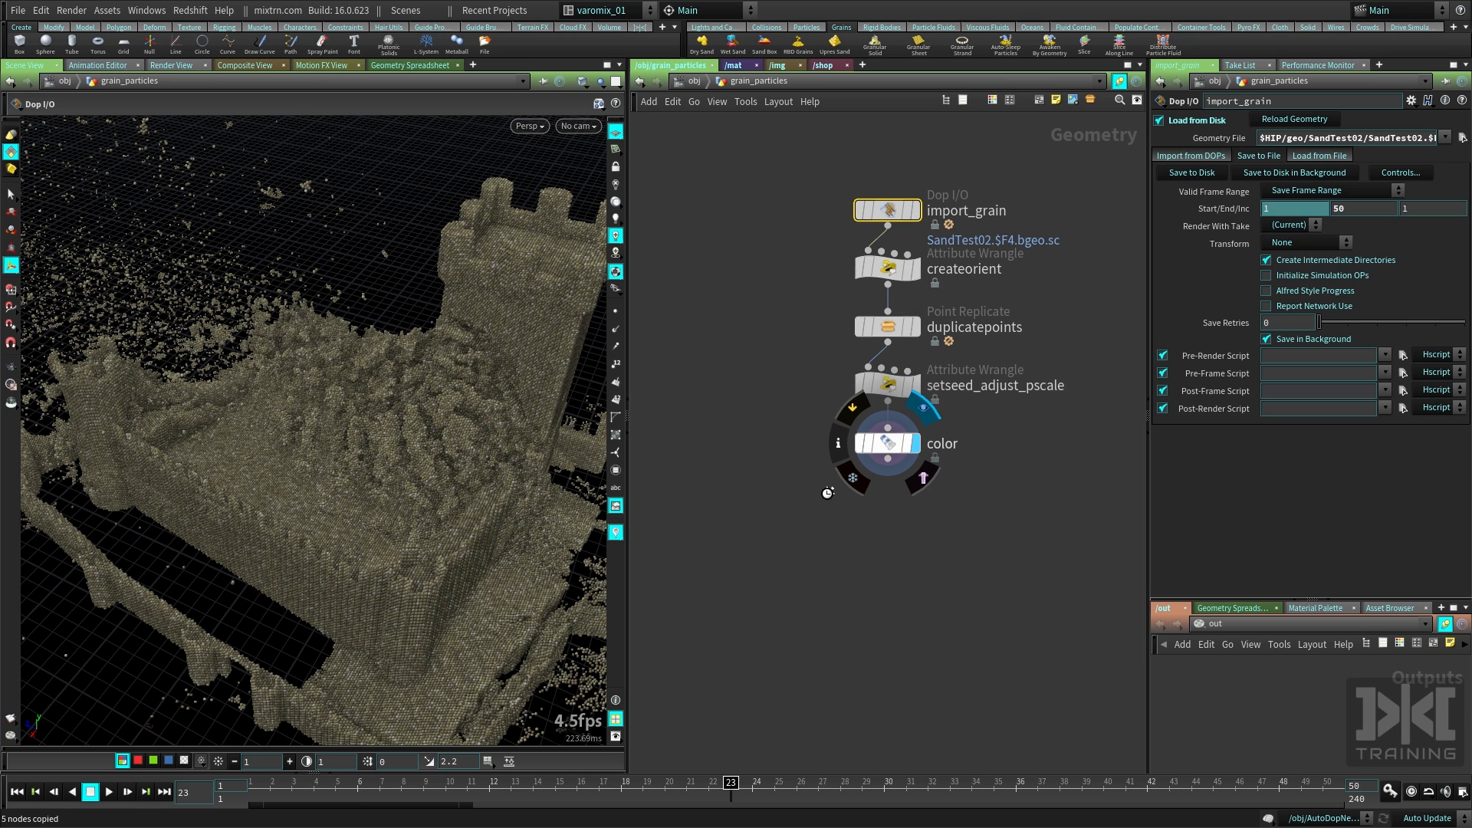
click(888, 445)
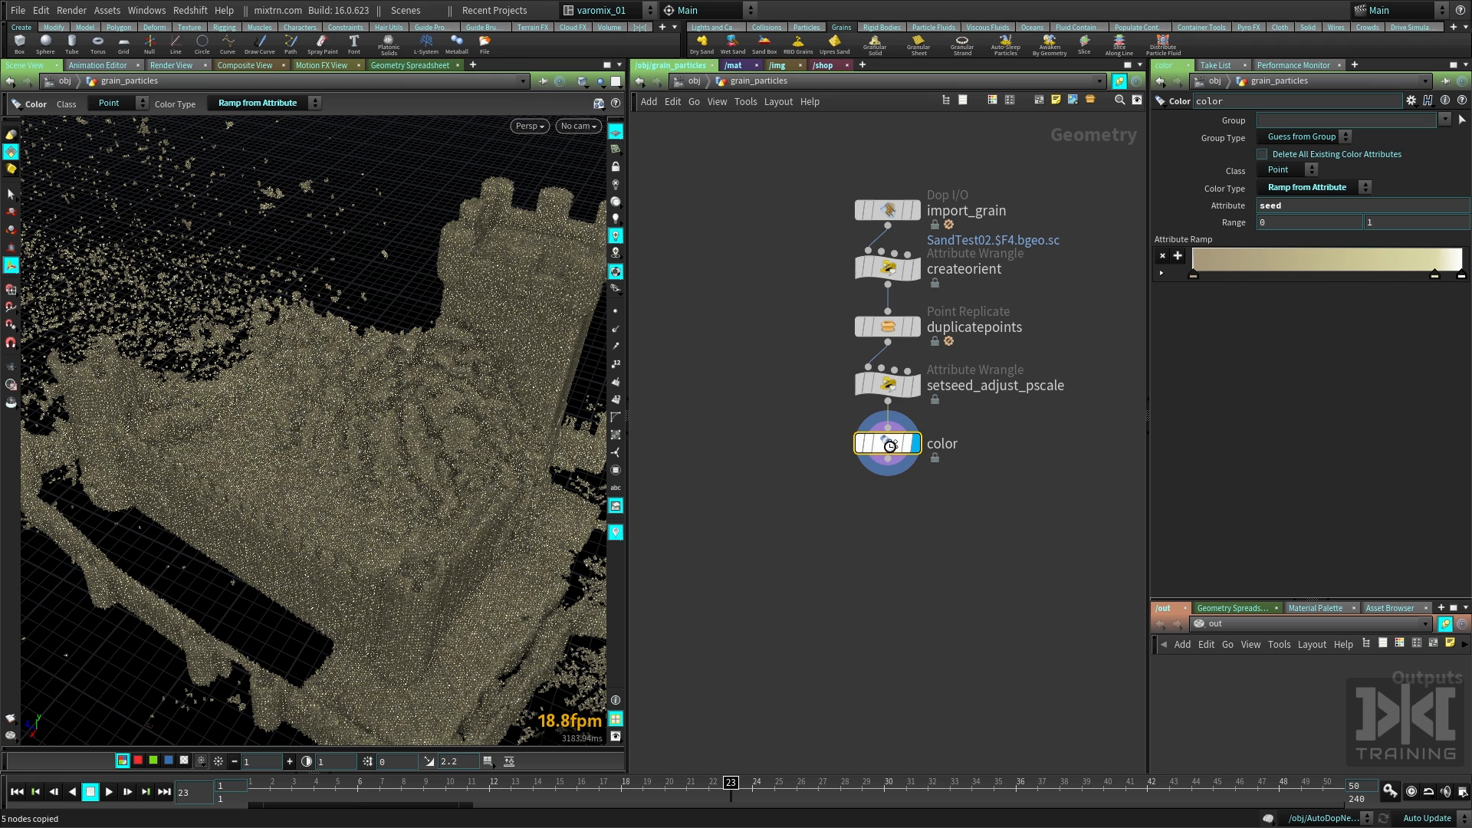
middle_click(888, 443)
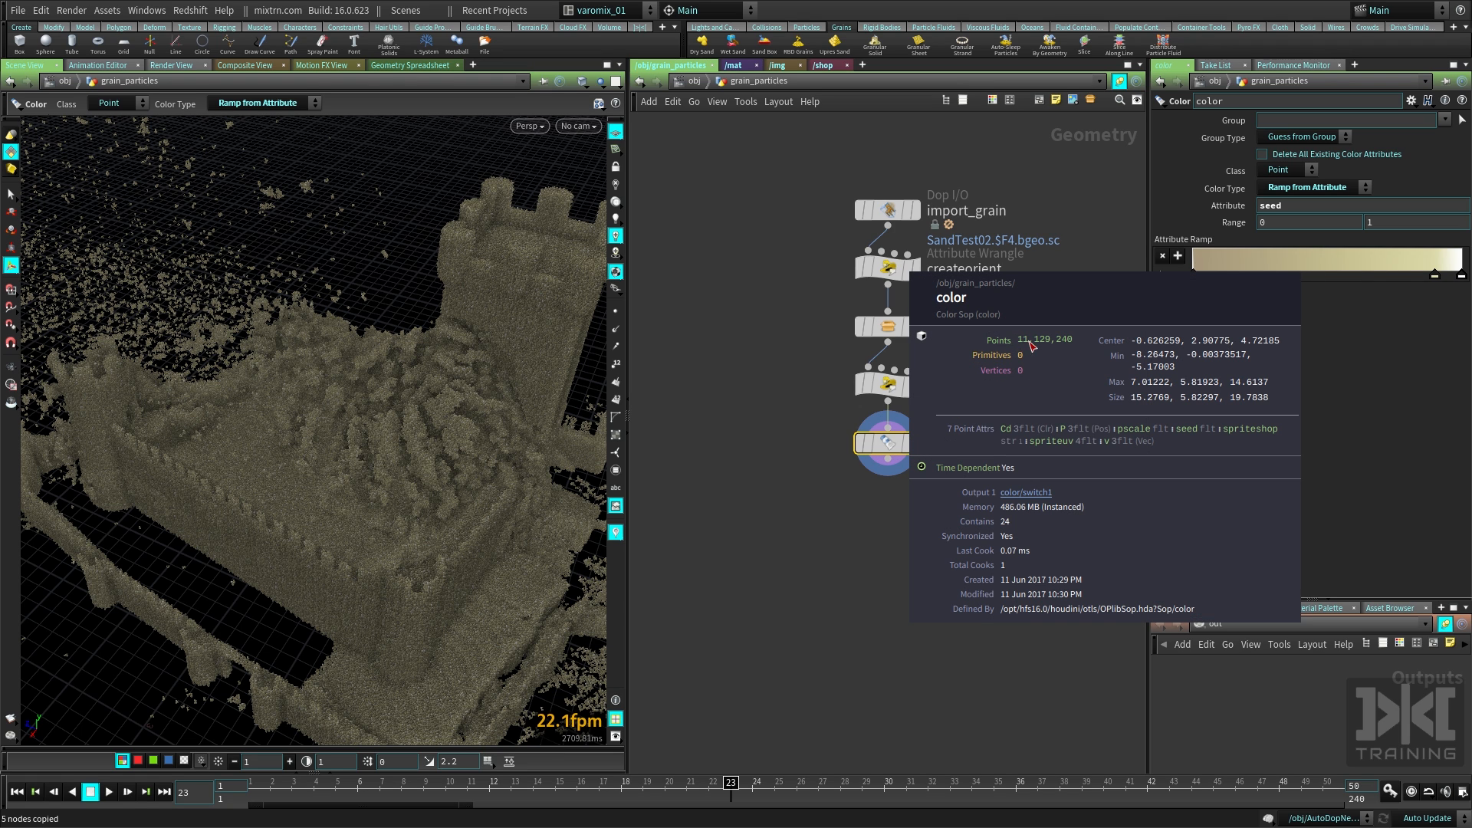
Display createorient, duplicatepoints, setseed_adjust_pscale and color one after another to examine each node's effect and parameters
click(906, 293)
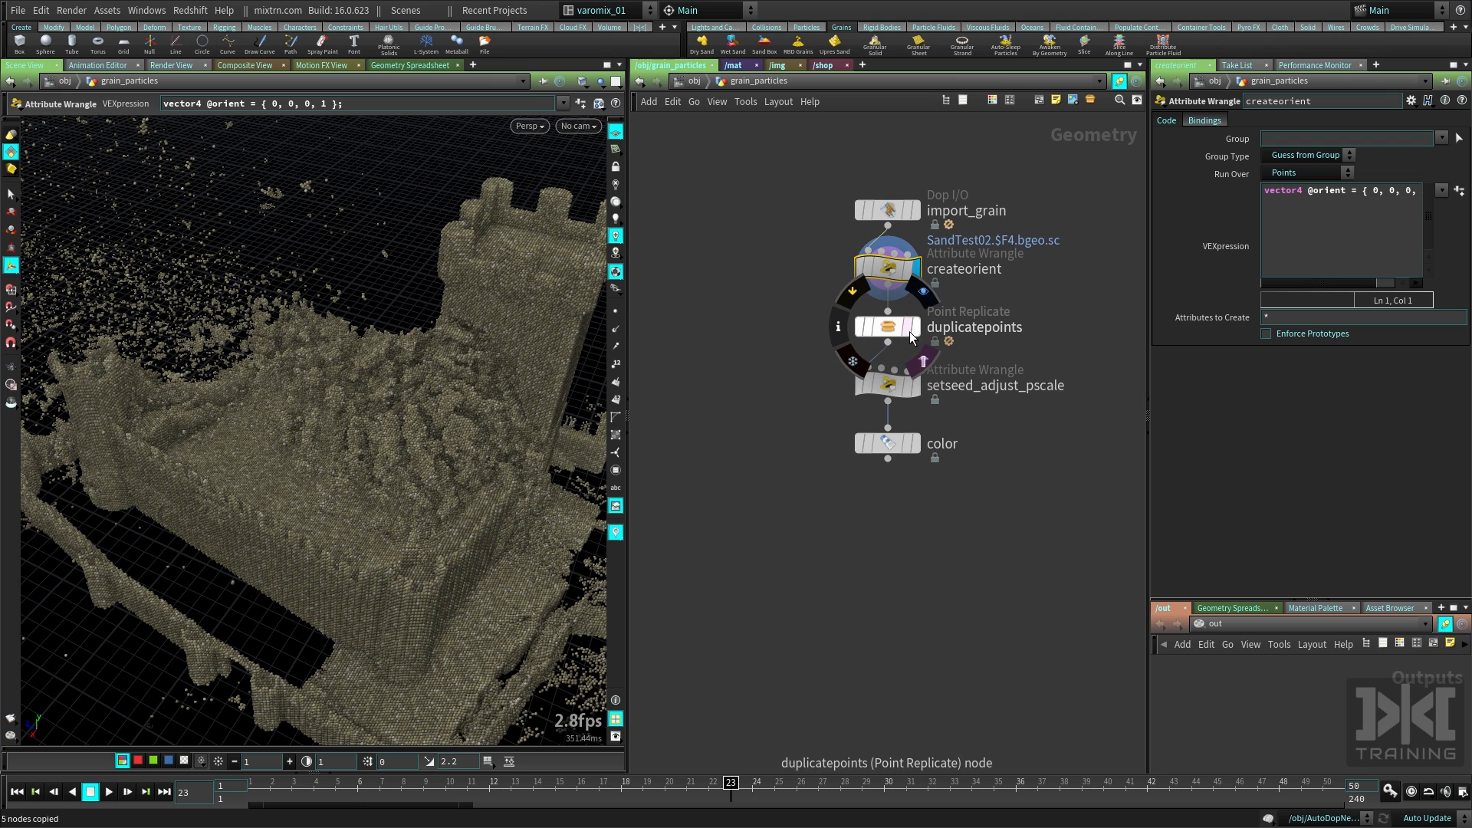
click(915, 327)
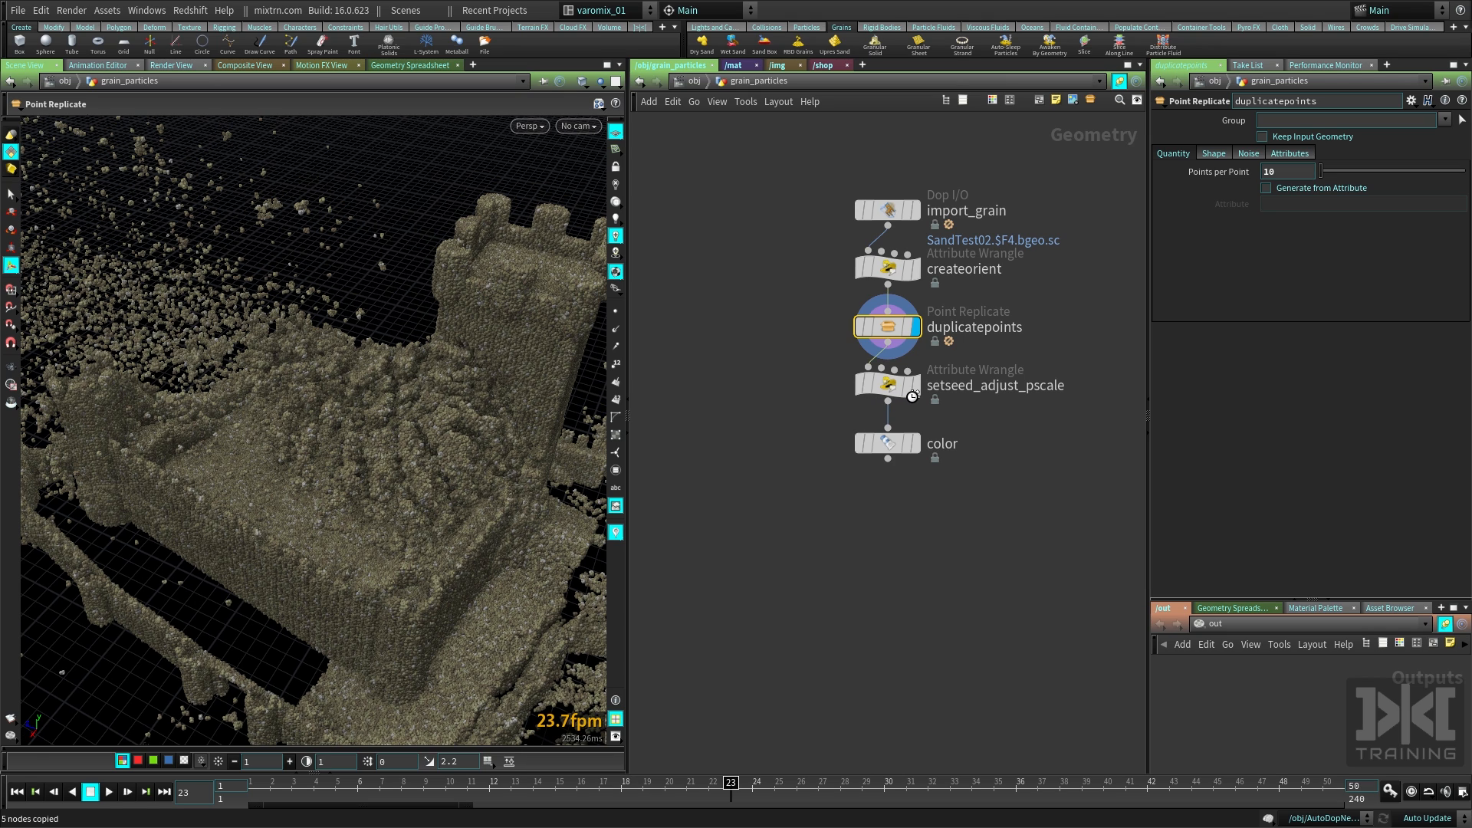
click(918, 386)
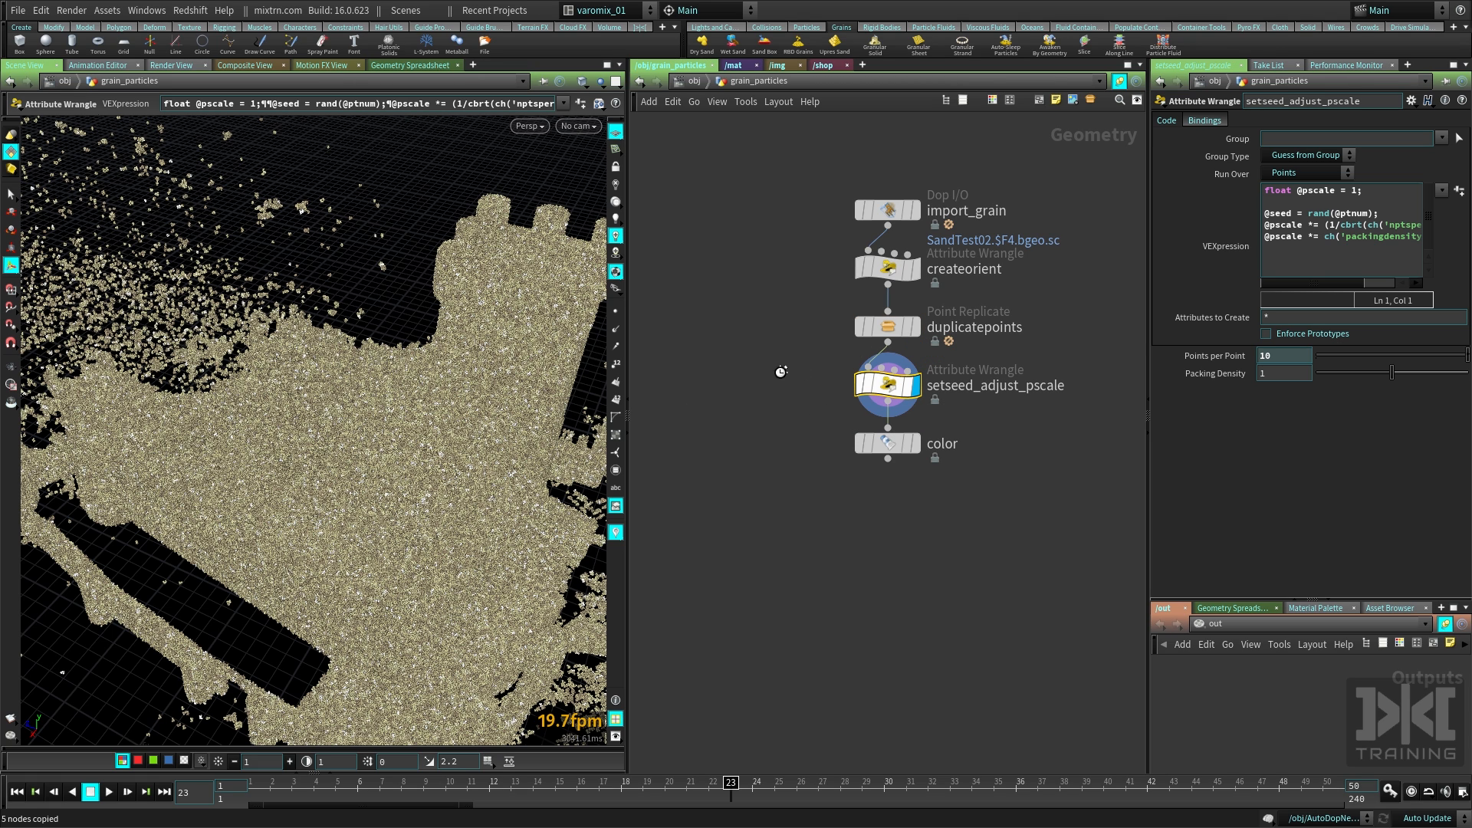
click(912, 444)
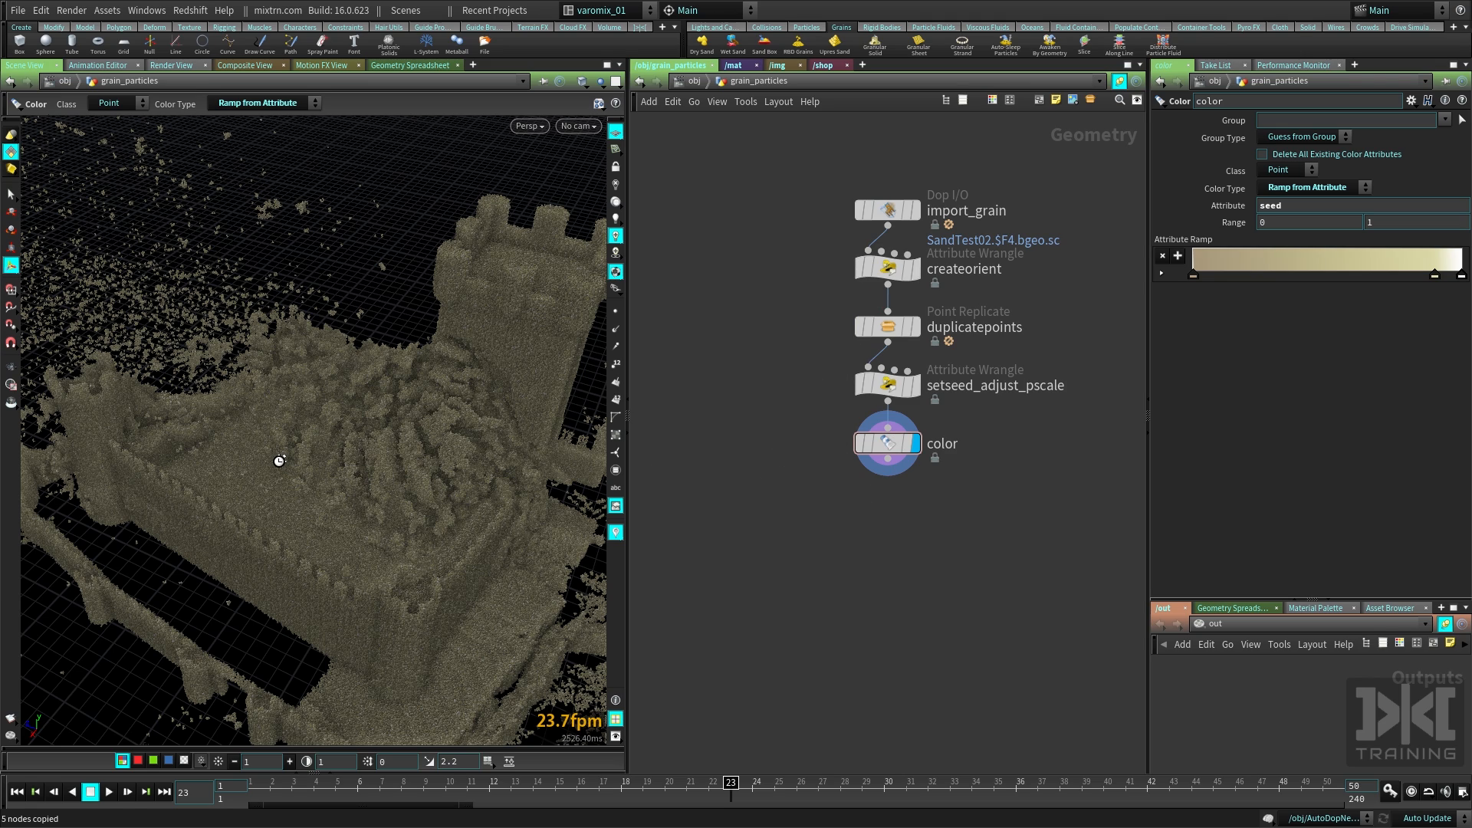
key(Escape)
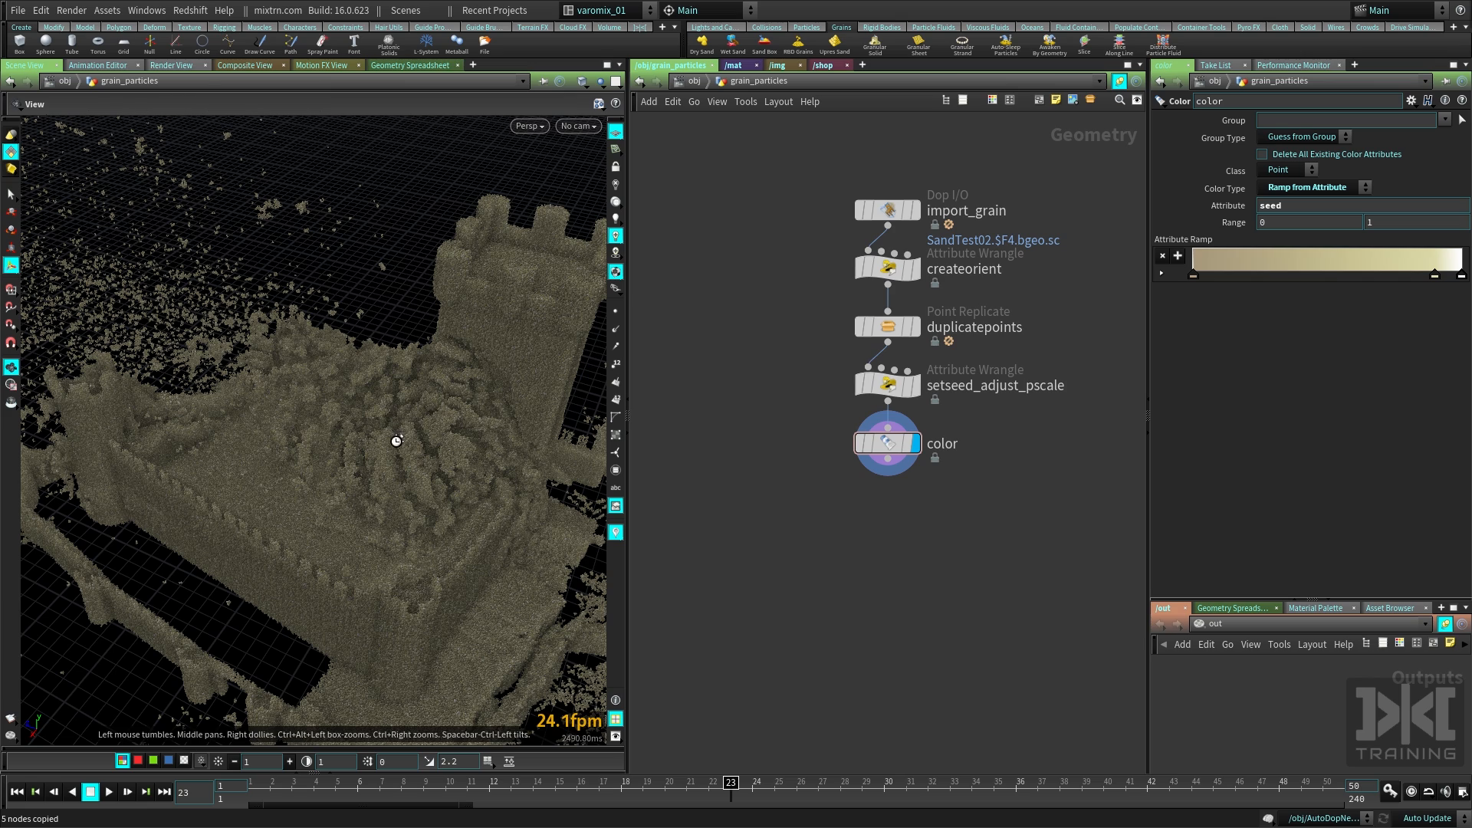